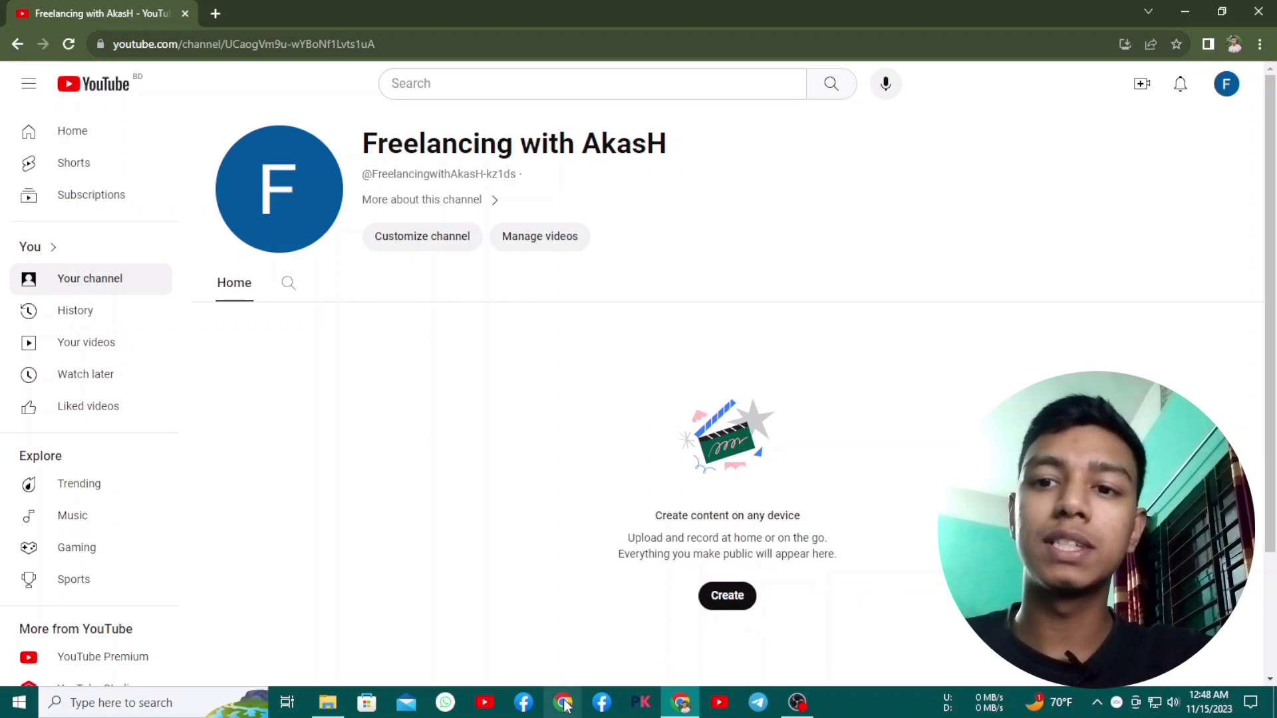
Switch to the other Chrome window and open the Canva home page at canva.com
left_click(565, 706)
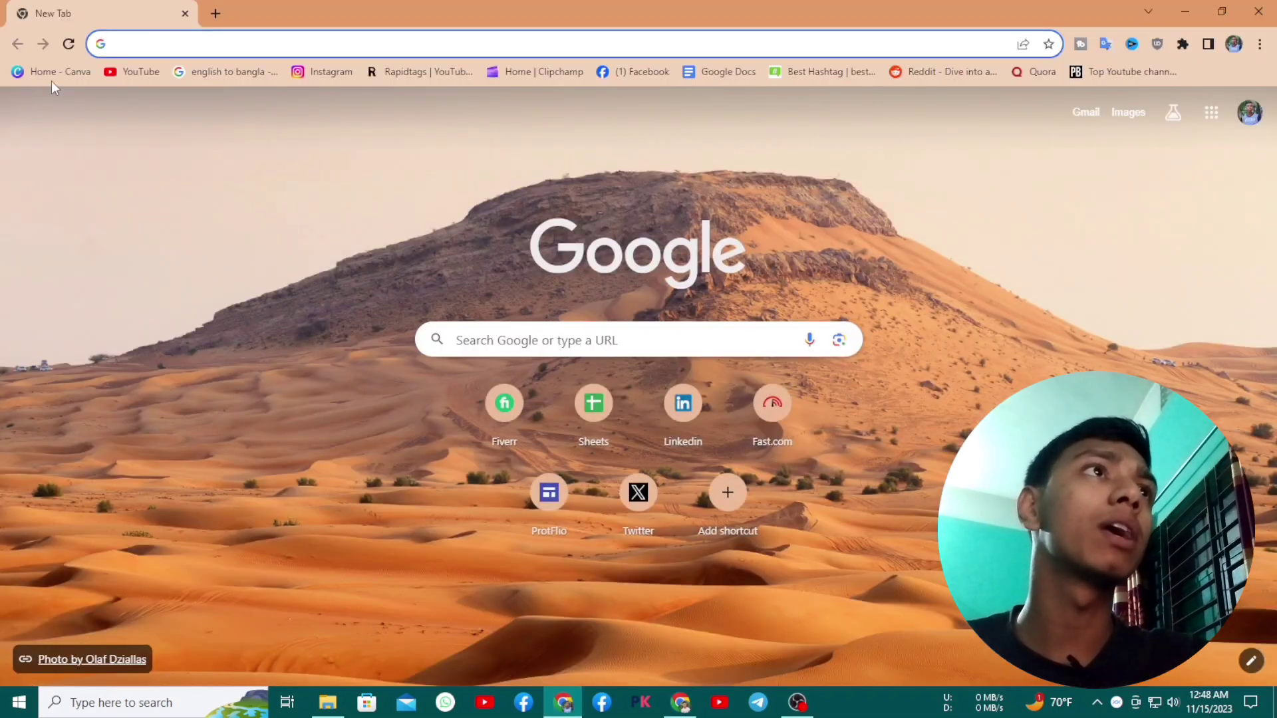
type("canva.com")
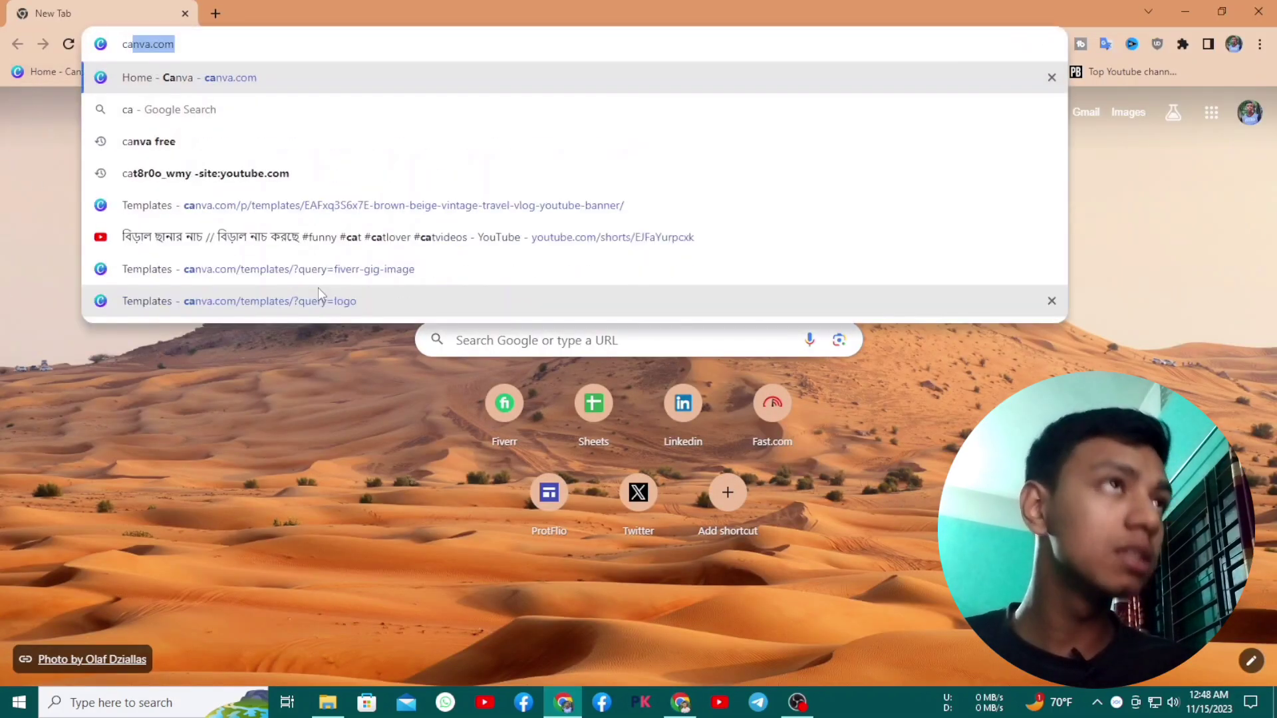
left_click(178, 78)
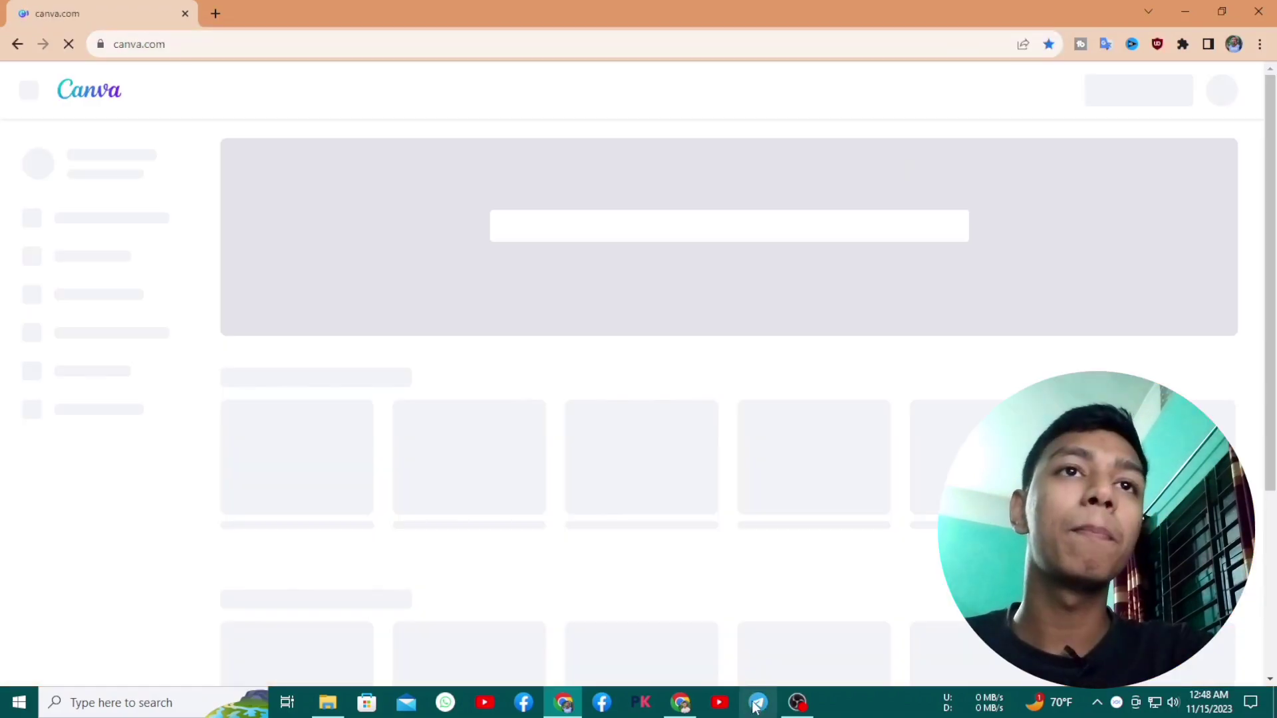
left_click(795, 615)
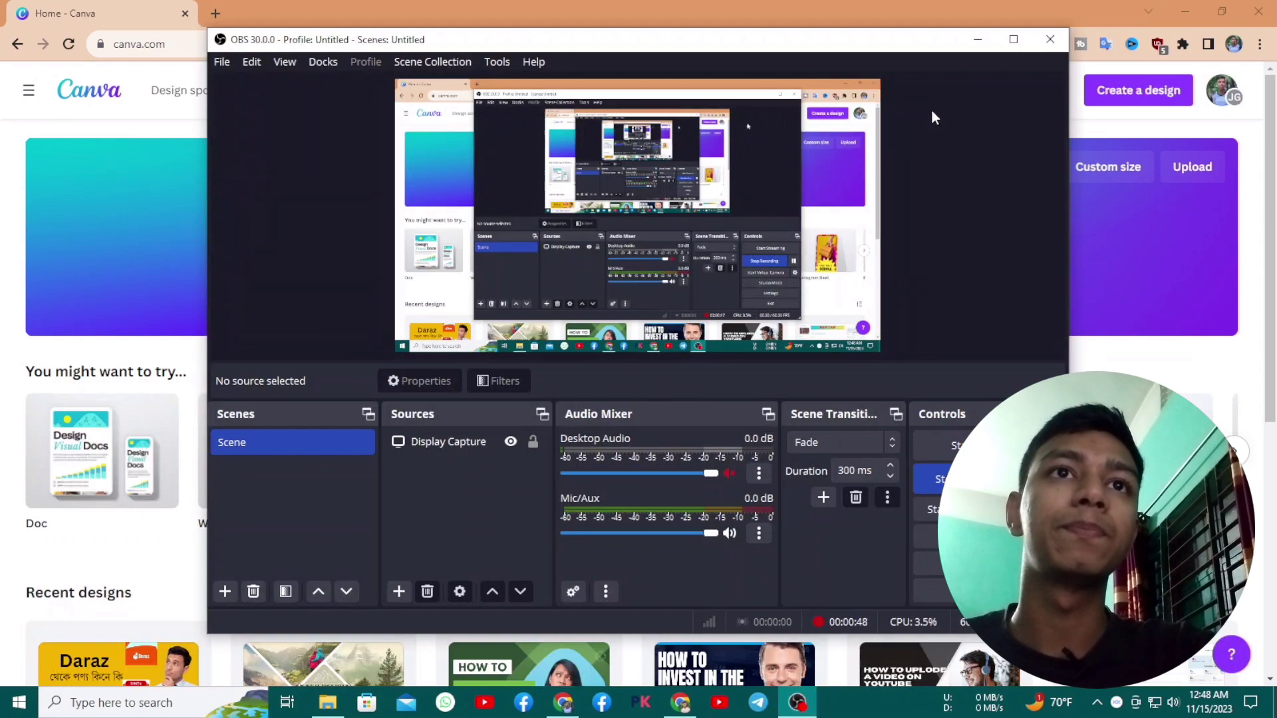
left_click(977, 39)
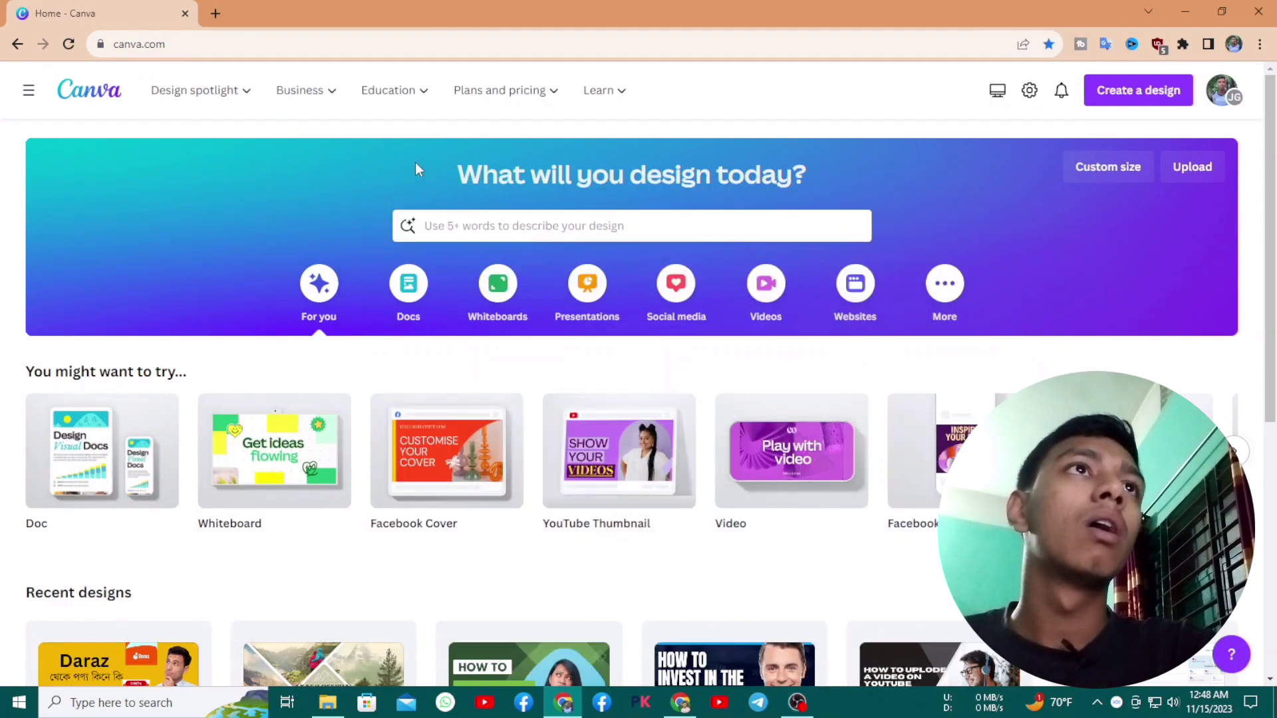
Search the Canva templates for "logo"
left_click(559, 219)
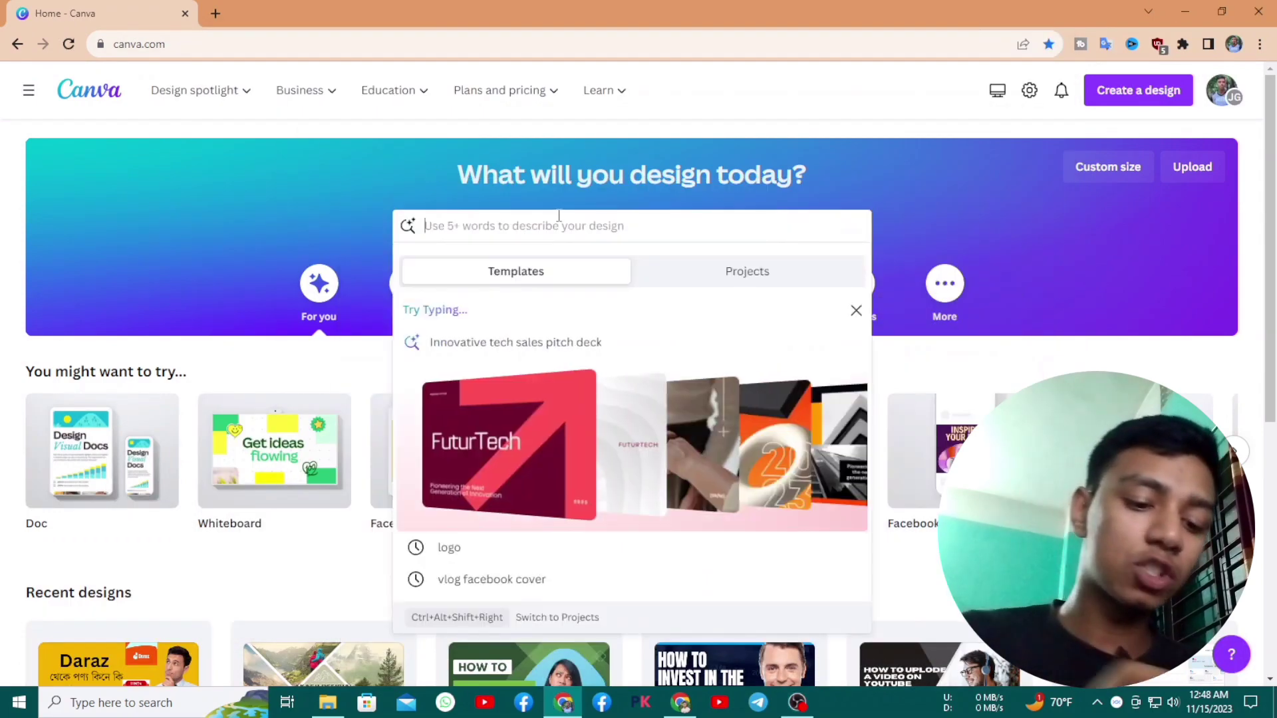
type("logo")
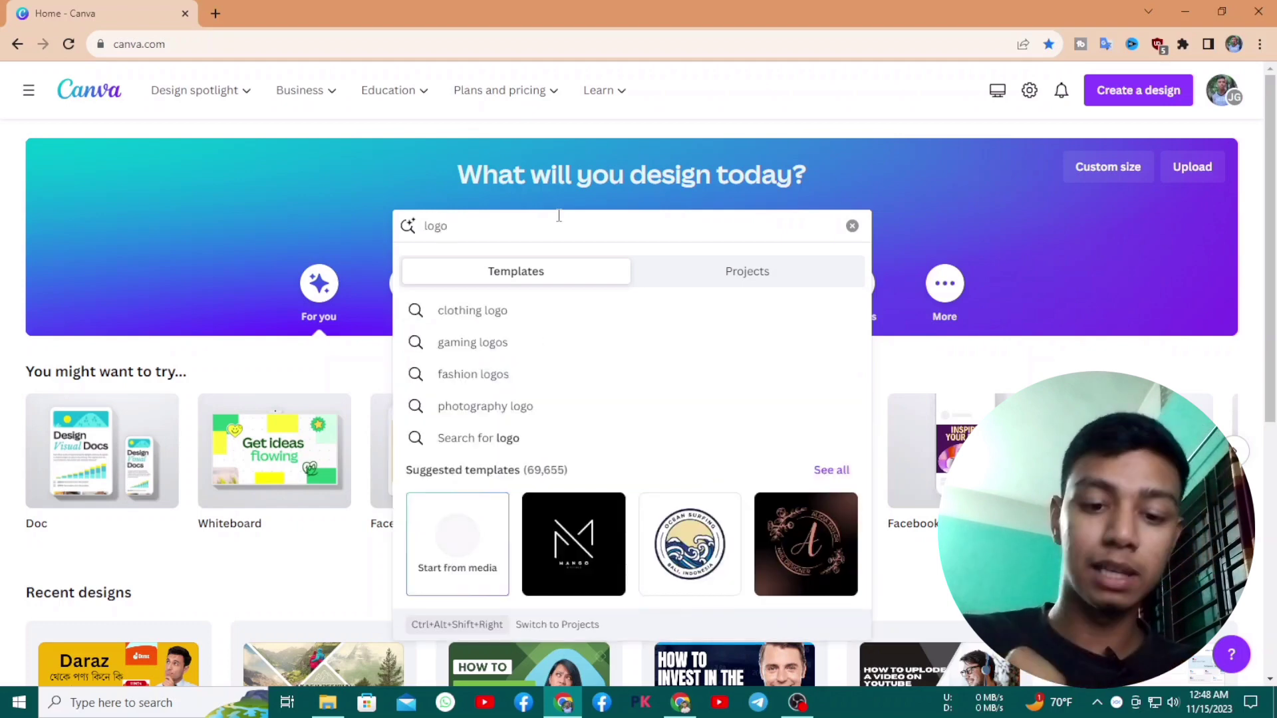
key("Return")
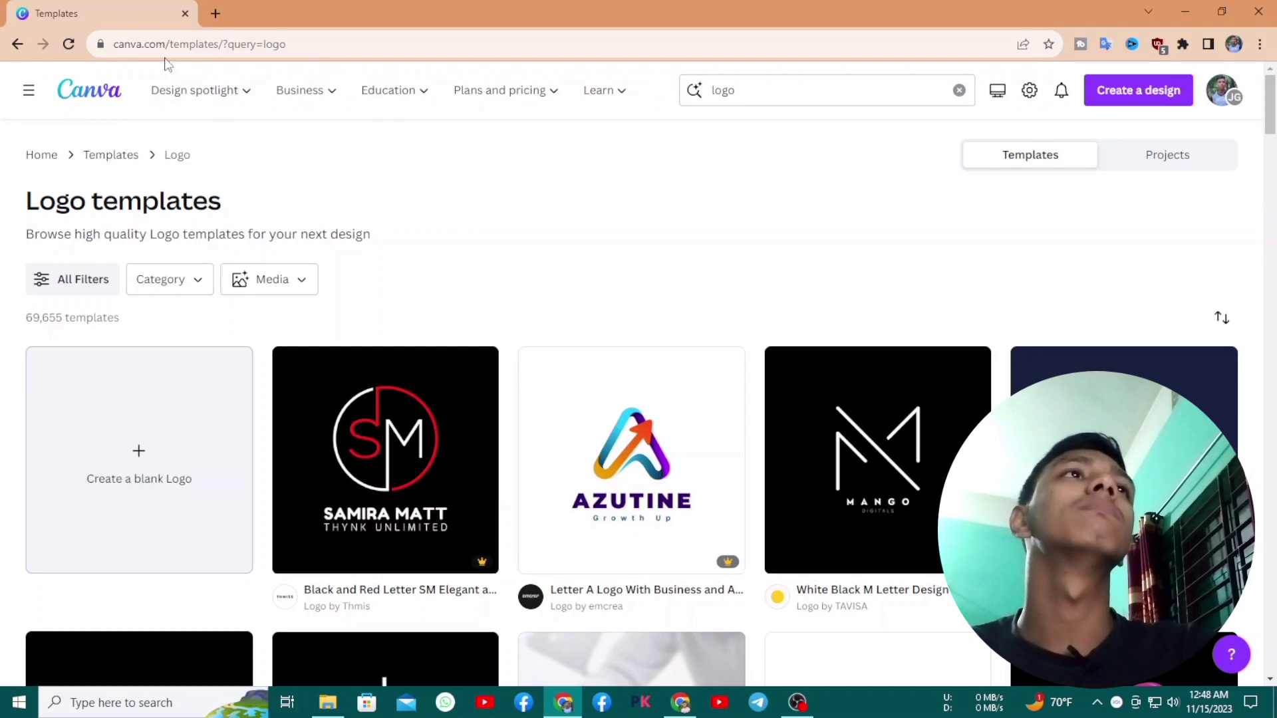
Browse the logo template results and examine the available designs for a suitable one
scroll(1275, 307, "down", 5)
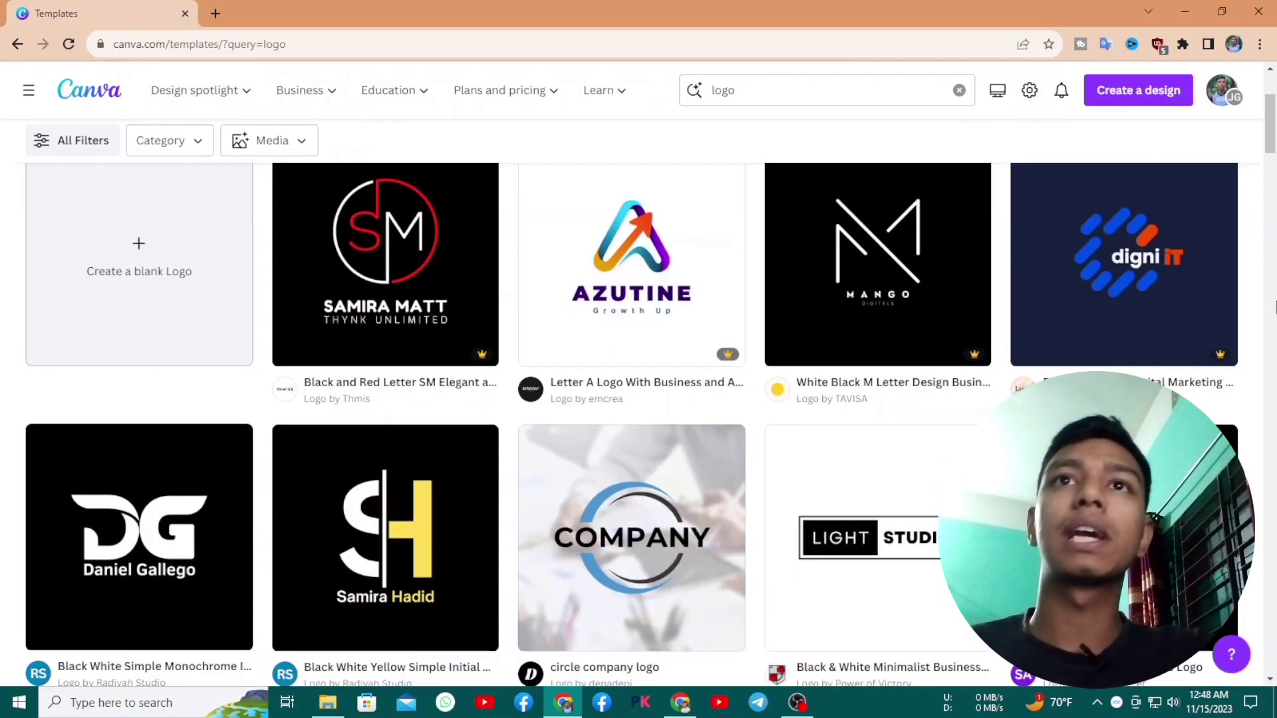
scroll(1275, 307, "down", 8)
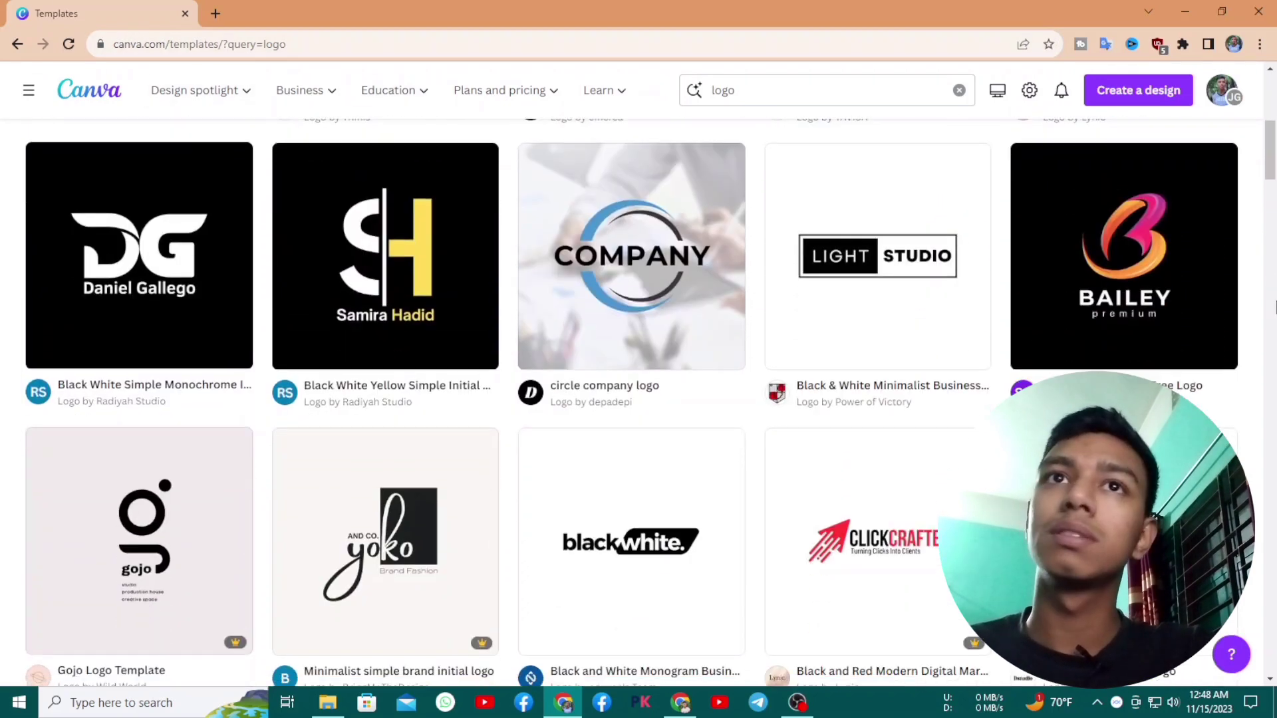
scroll(1275, 307, "down", 5)
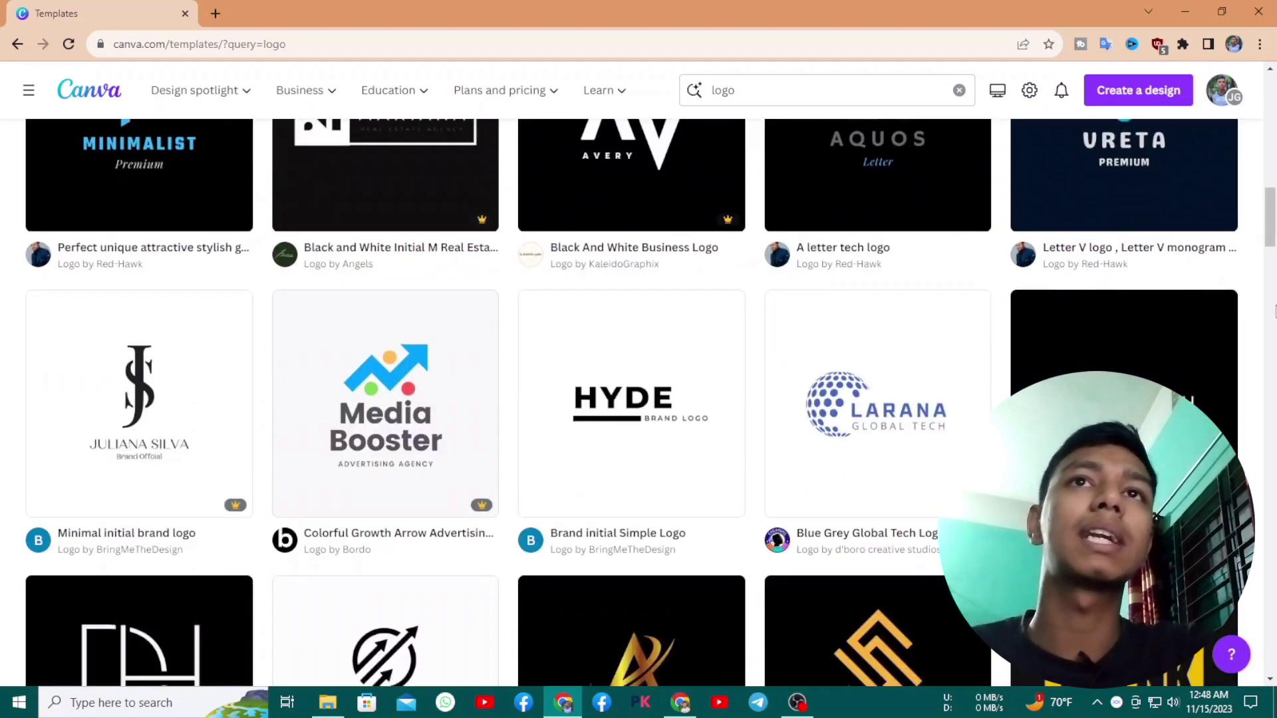
scroll(1275, 311, "down", 5)
scroll(1275, 313, "down", 3)
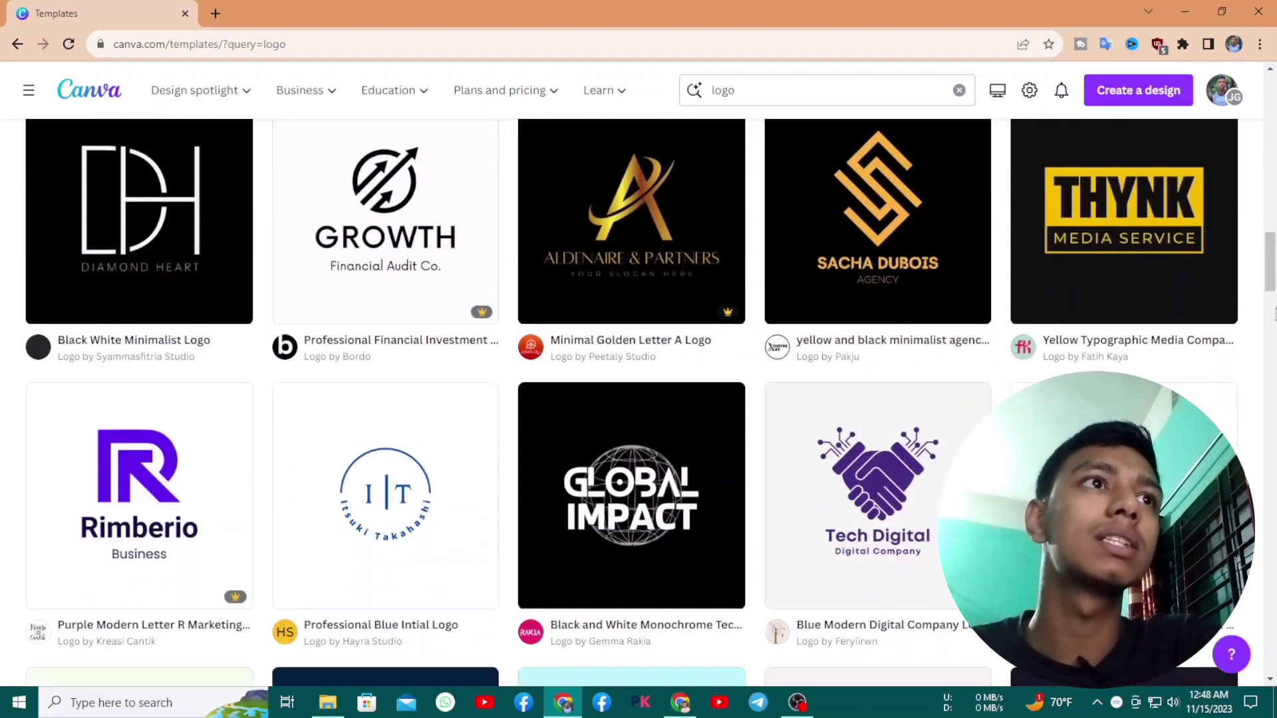
scroll(1274, 312, "down", 4)
scroll(1275, 312, "down", 4)
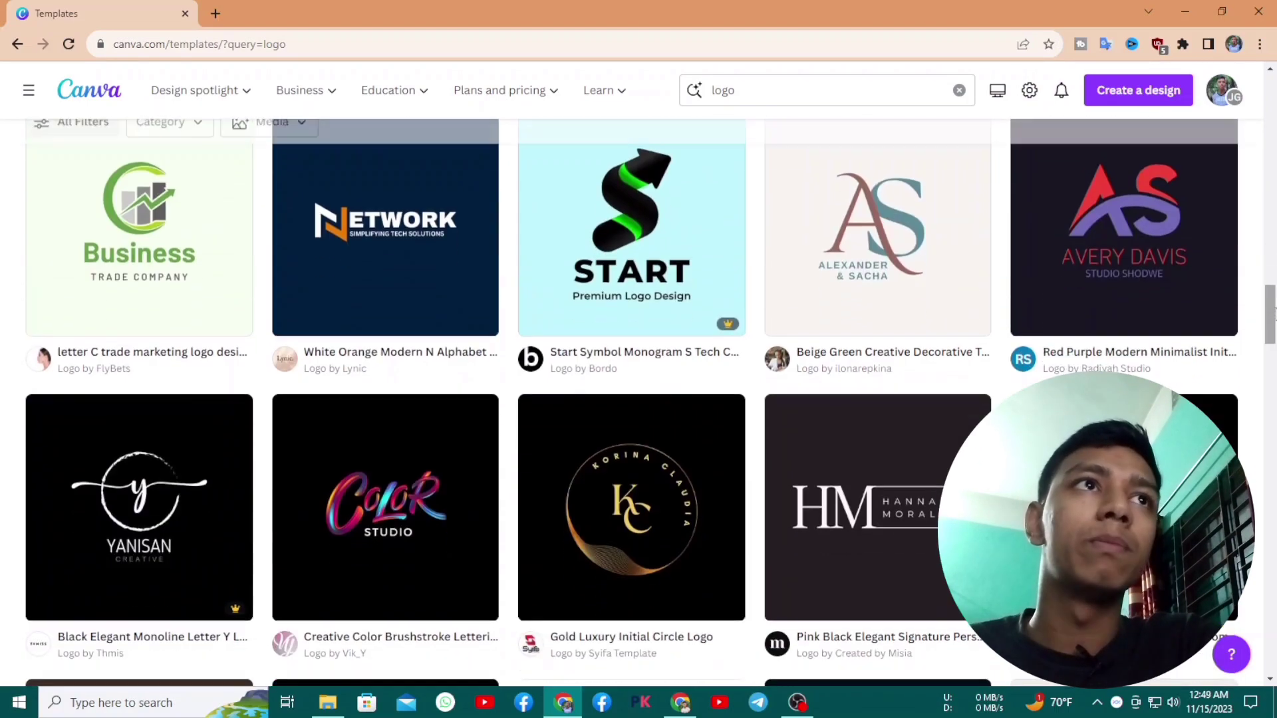
scroll(1275, 312, "down", 6)
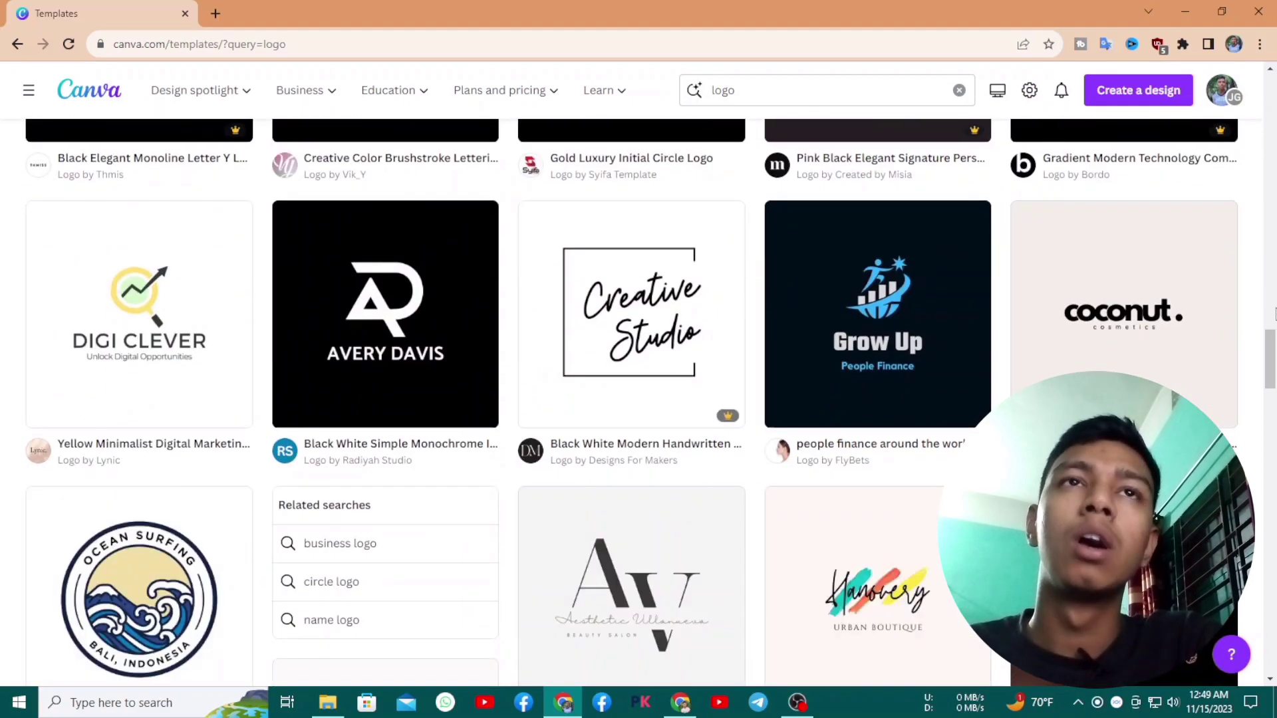
scroll(1275, 313, "down", 7)
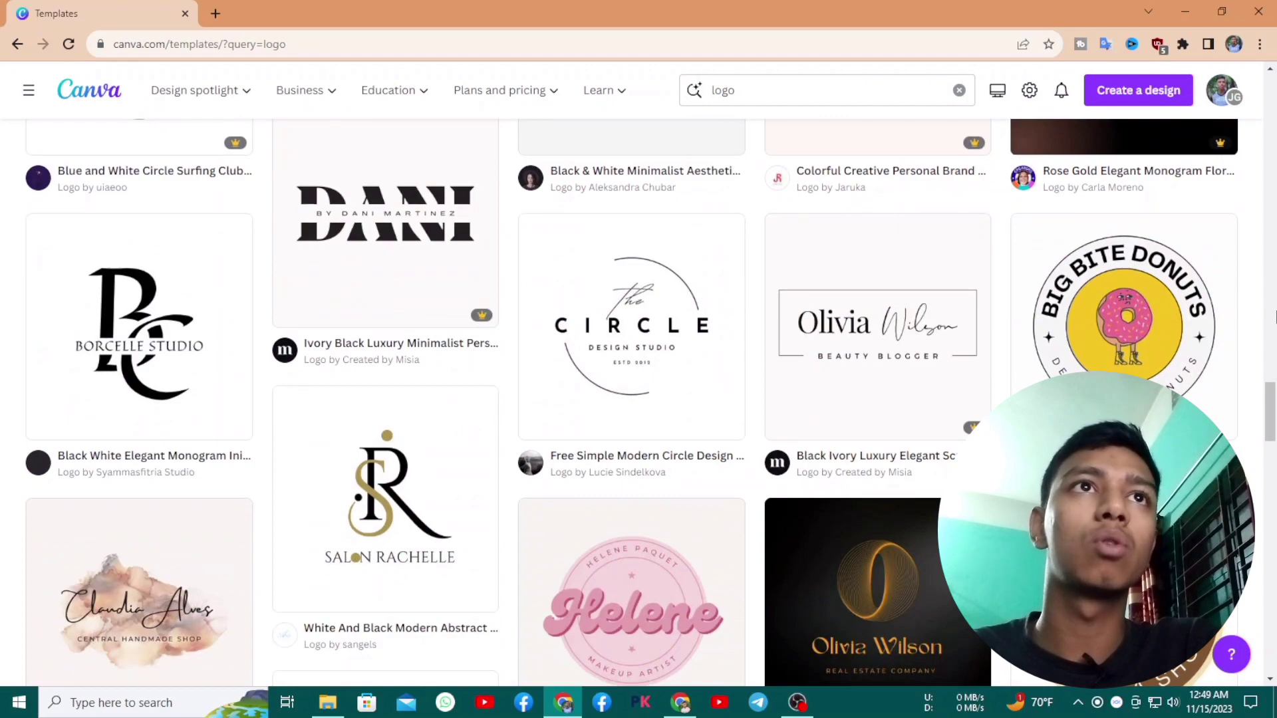
scroll(1275, 316, "down", 6)
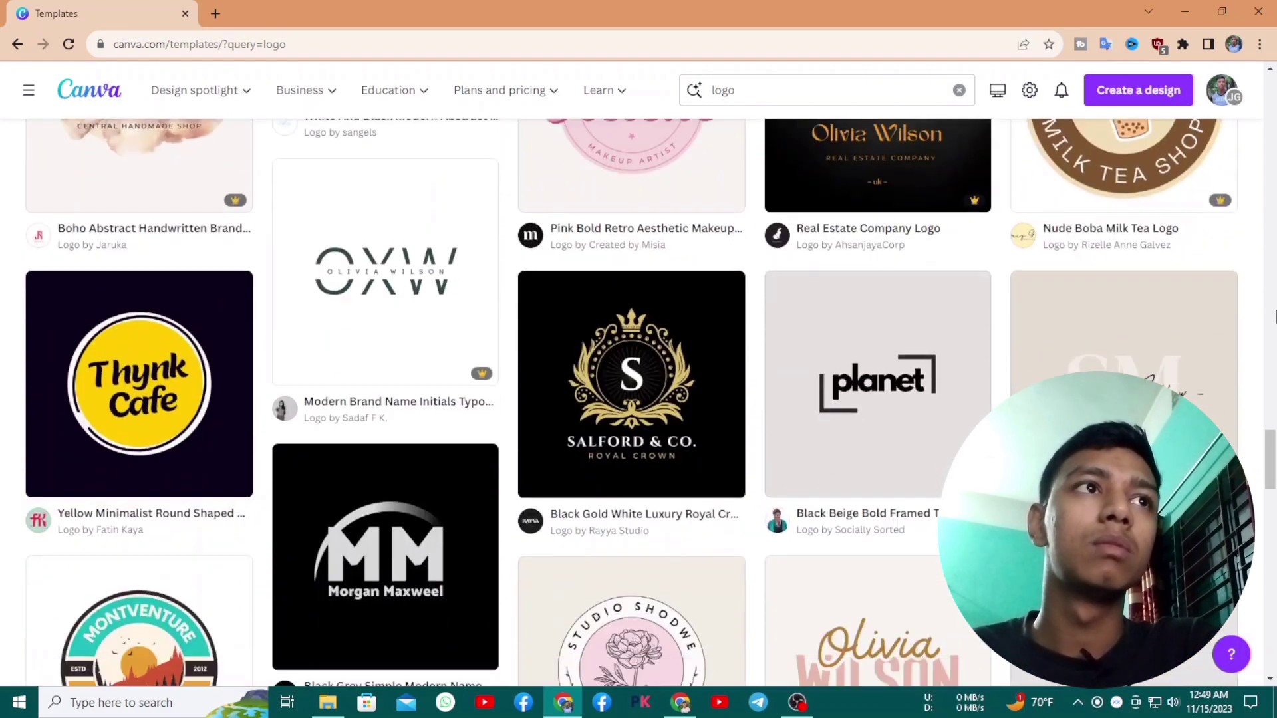
scroll(1275, 316, "down", 1)
scroll(1275, 317, "down", 6)
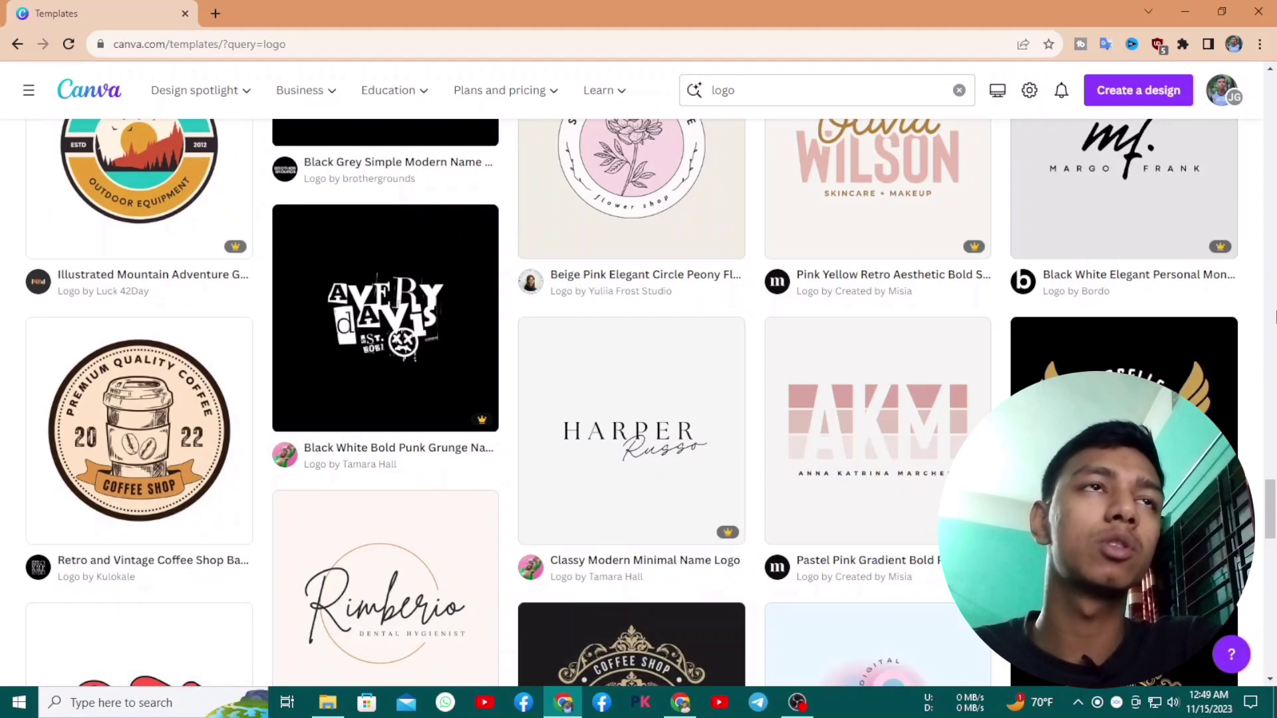
scroll(1275, 317, "down", 5)
scroll(1274, 317, "up", 2)
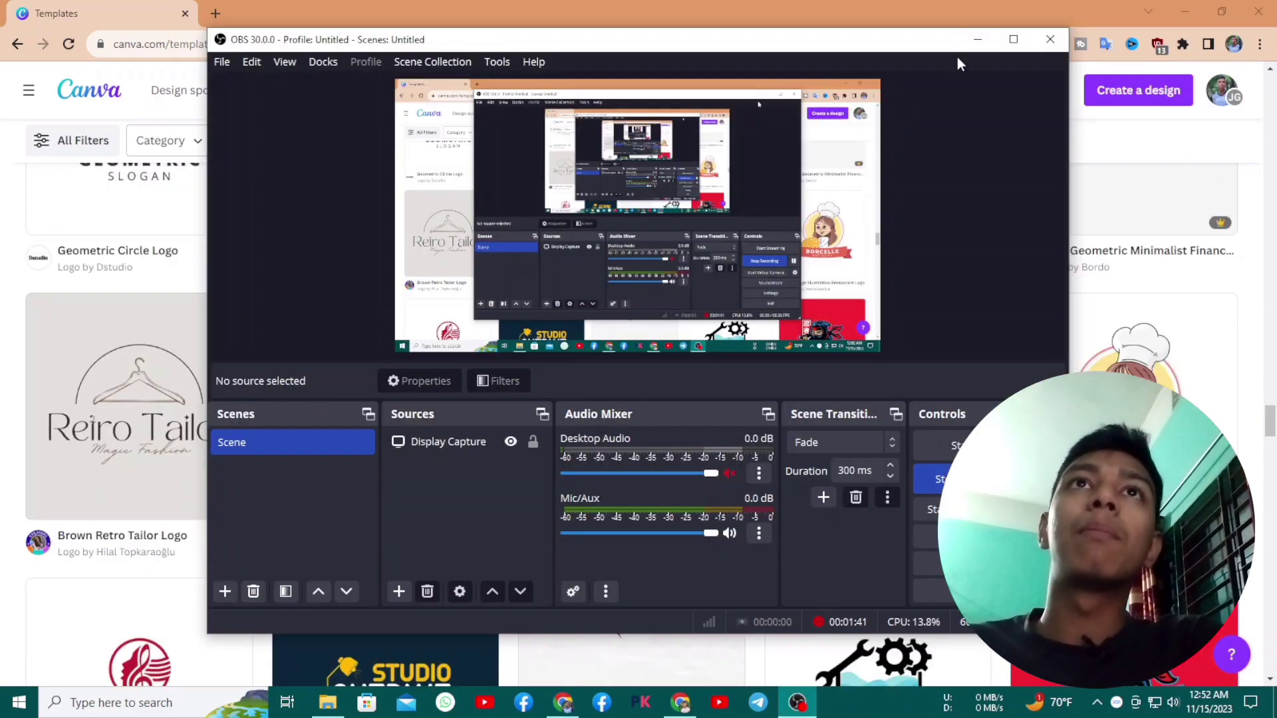
Choose the green and grey Letter F Logo template labelled FABULOUS and open it for customization
left_click(958, 57)
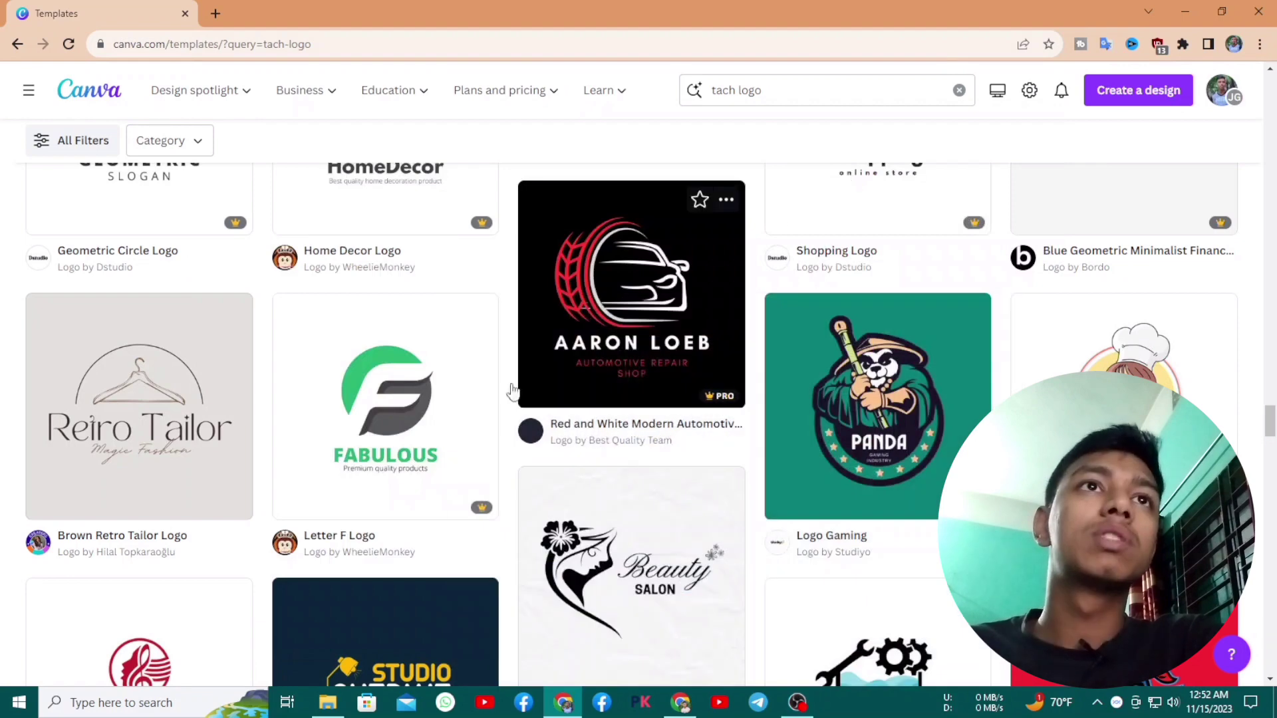
left_click(424, 426)
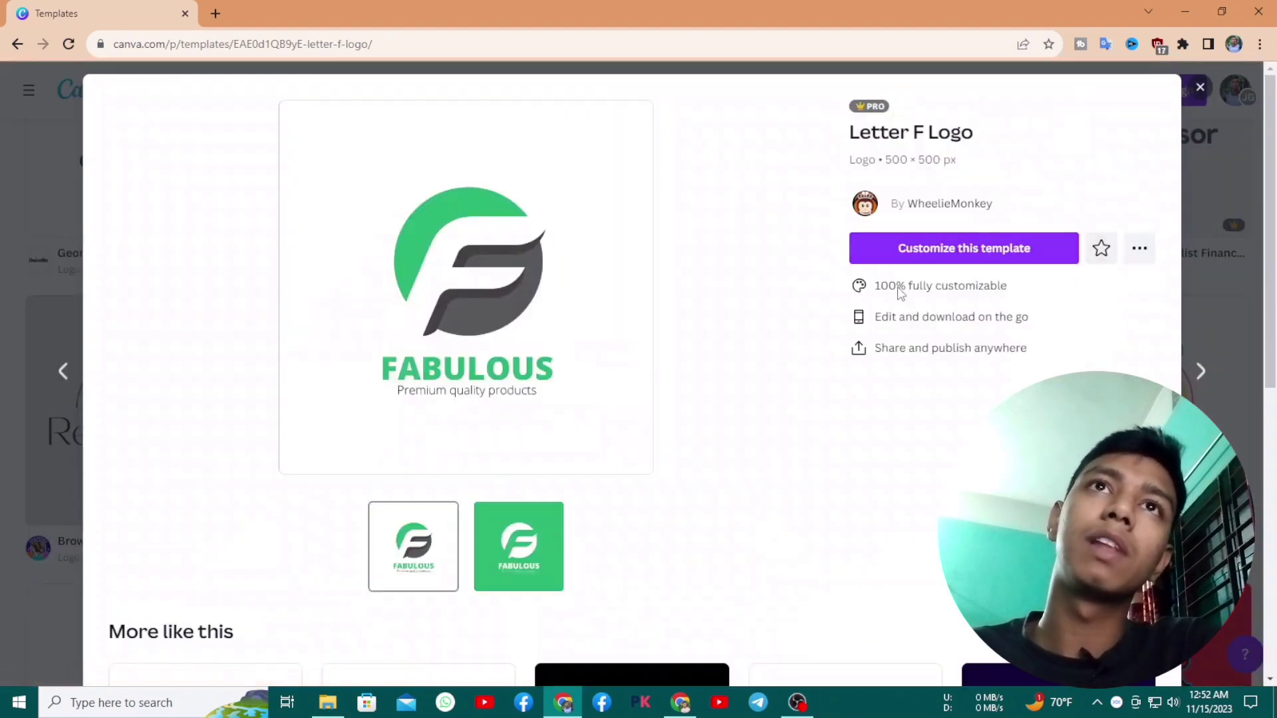
left_click(972, 253)
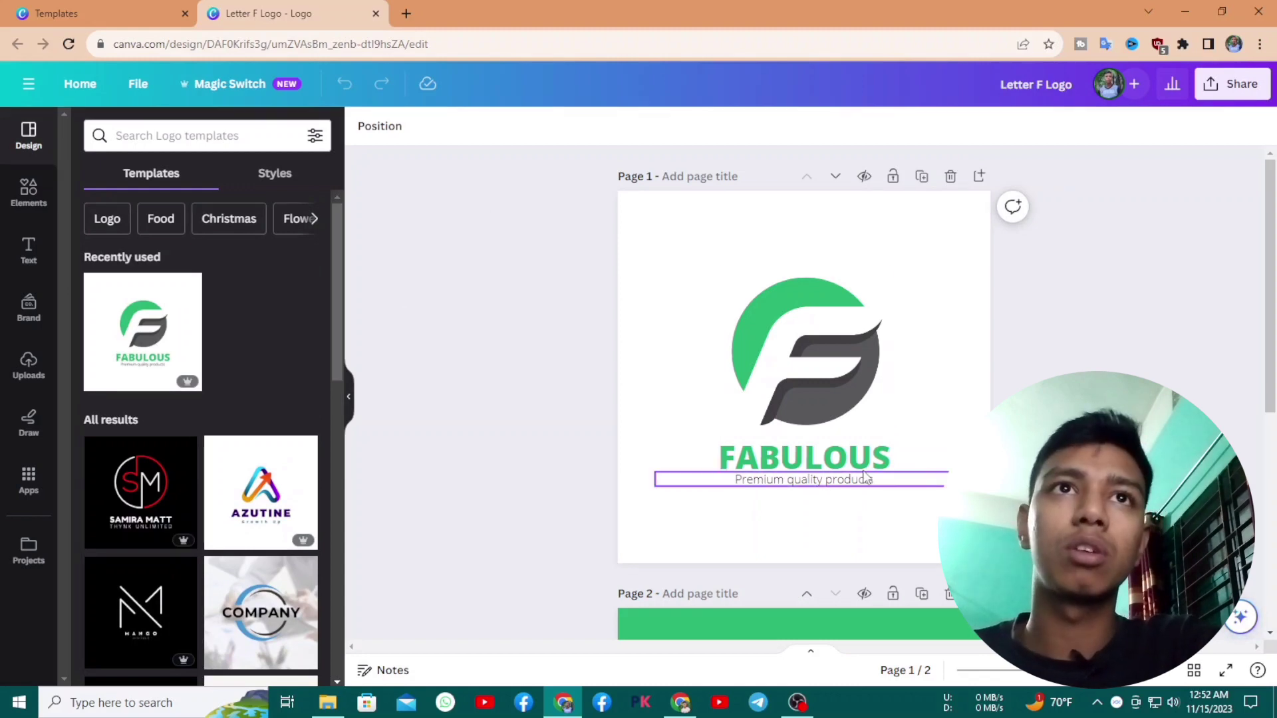
Replace everything after the initial F of the FABULOUS heading on page 1 with the full channel name in capitals
double_click(807, 458)
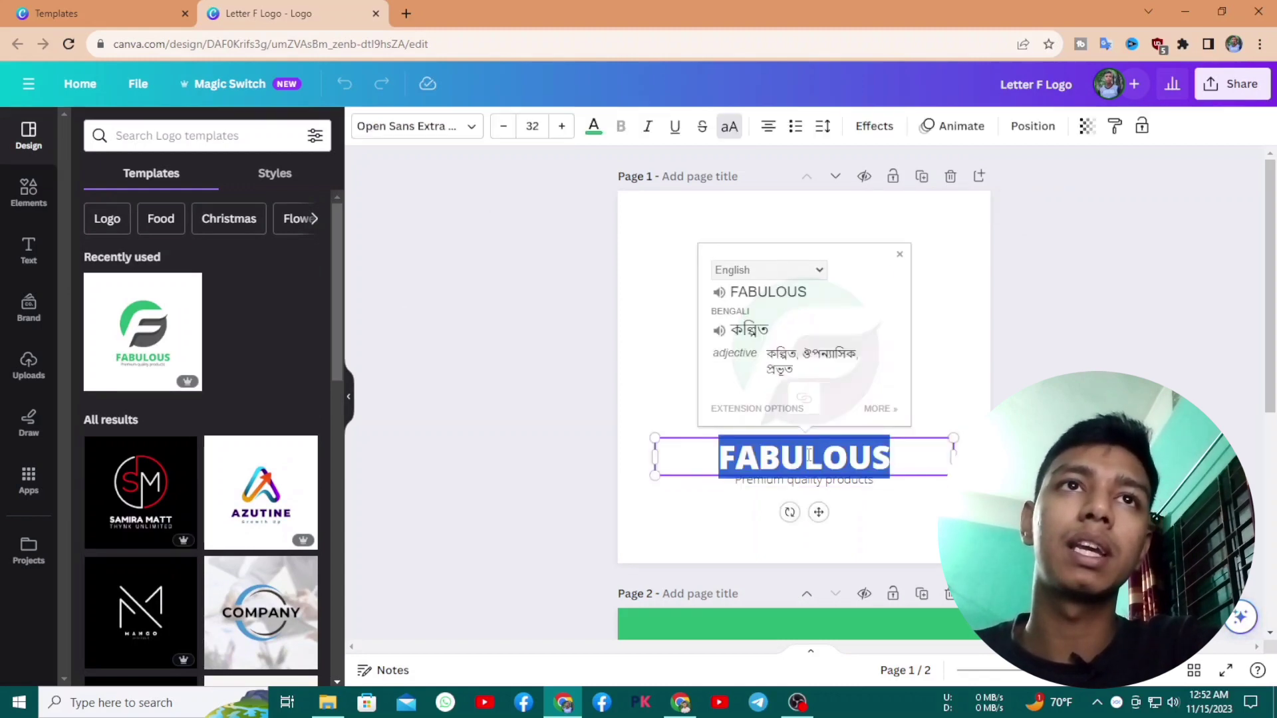
left_click(804, 458)
left_click_drag(737, 458, 891, 459)
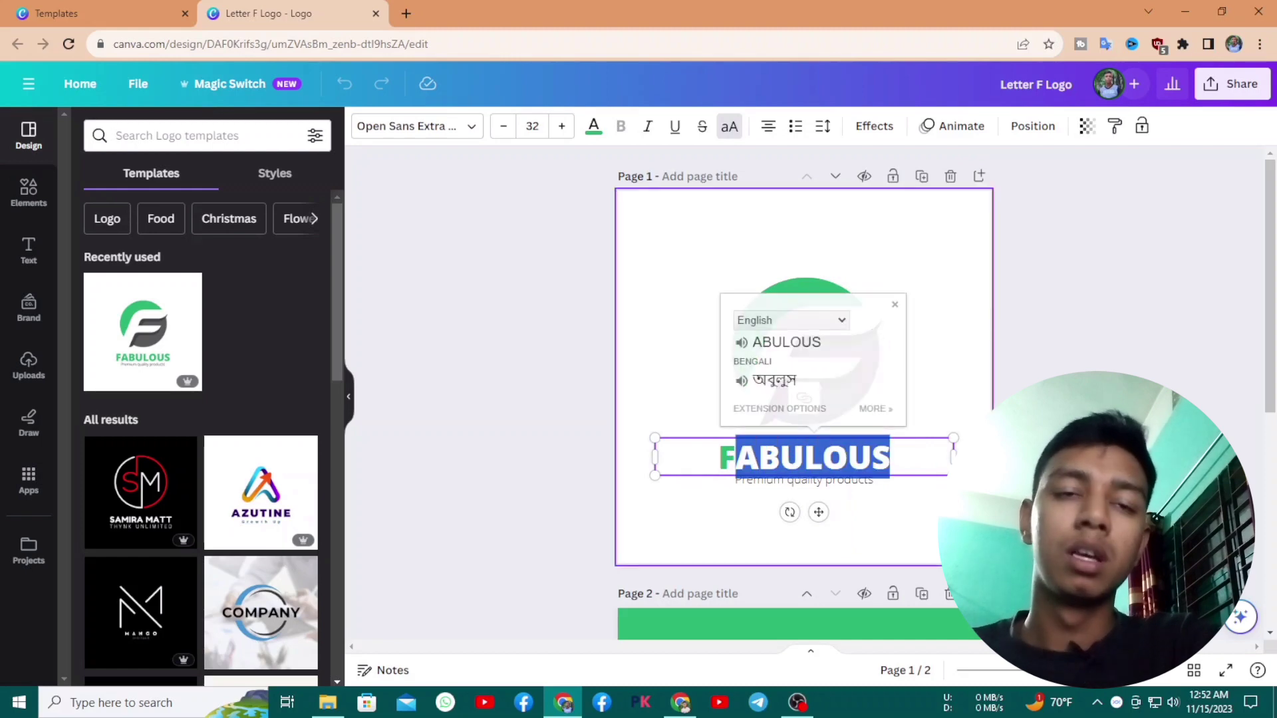
key("BackSpace")
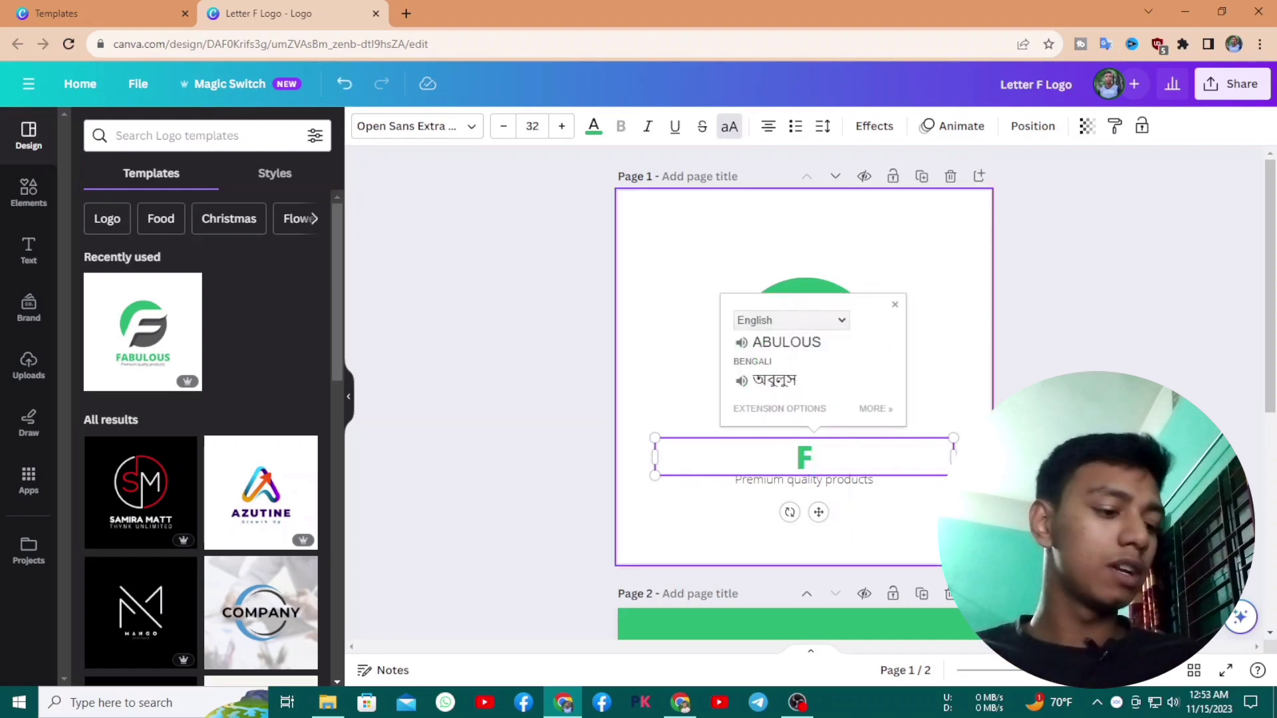
type("FREELANCING WITH AKASH")
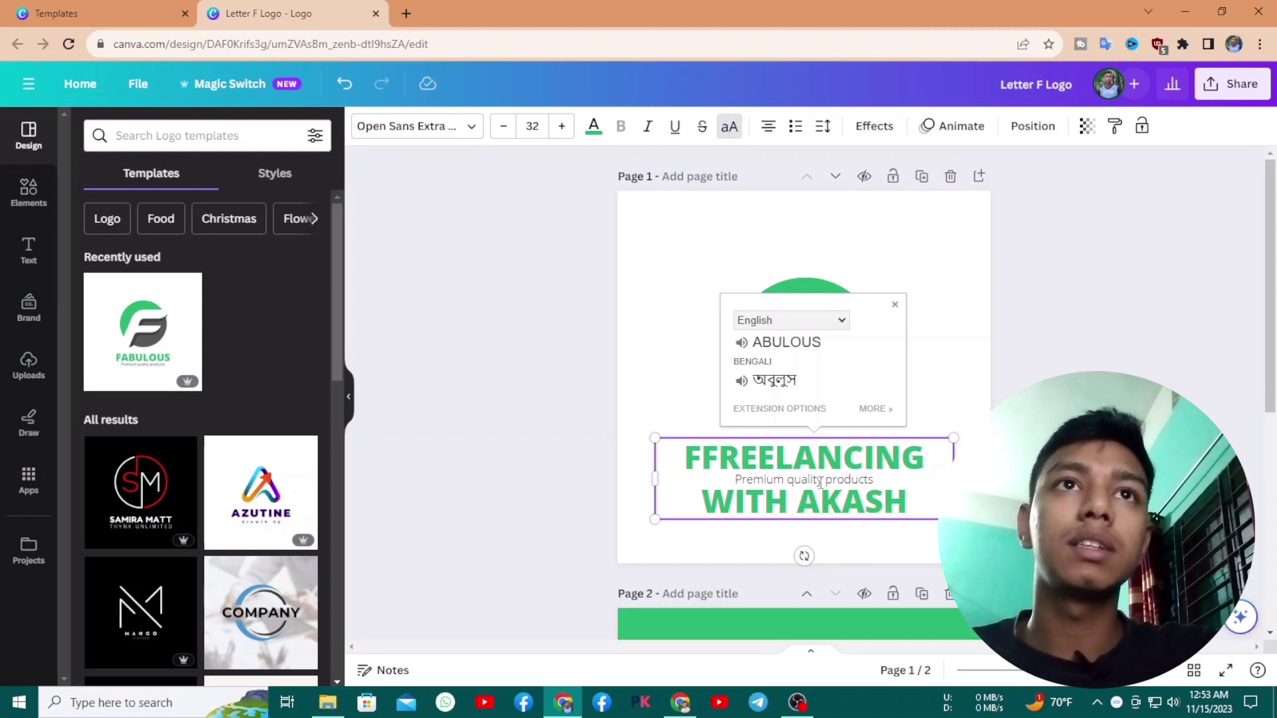
Replace the ING ending of the heading's first word with ER so it reads FFREELANCER
left_click_drag(898, 502, 703, 503)
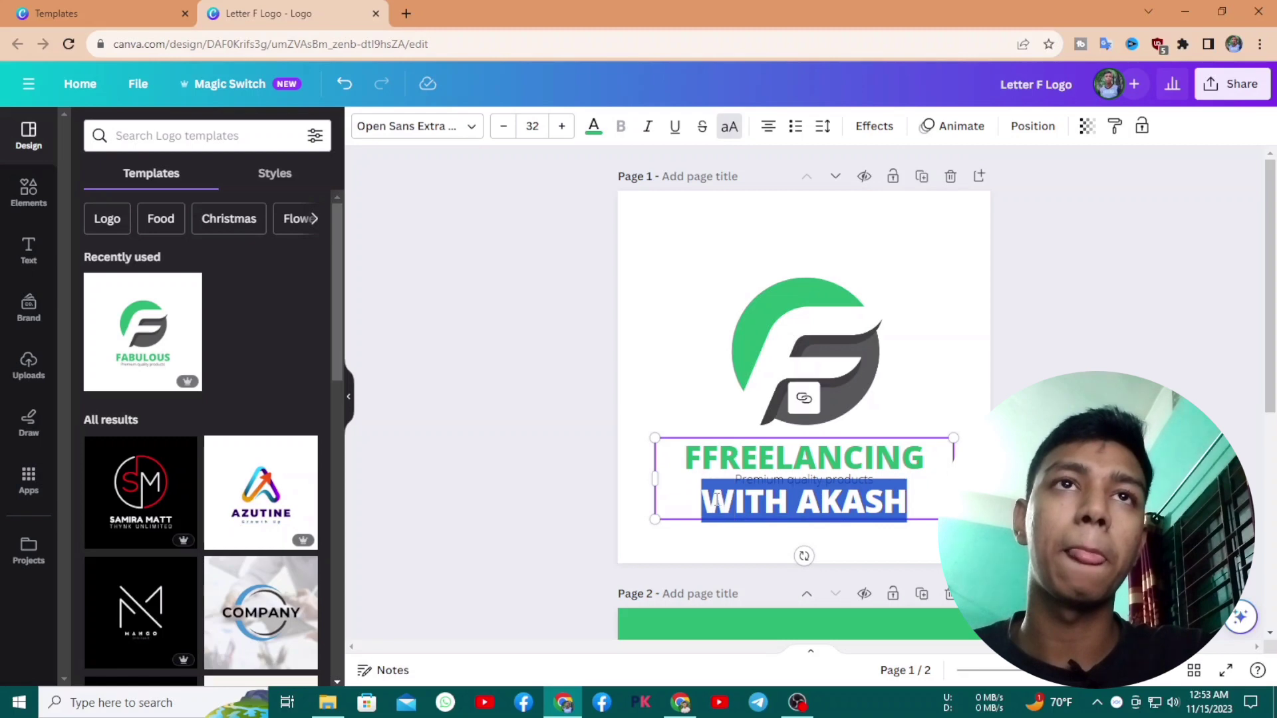
left_click(798, 498)
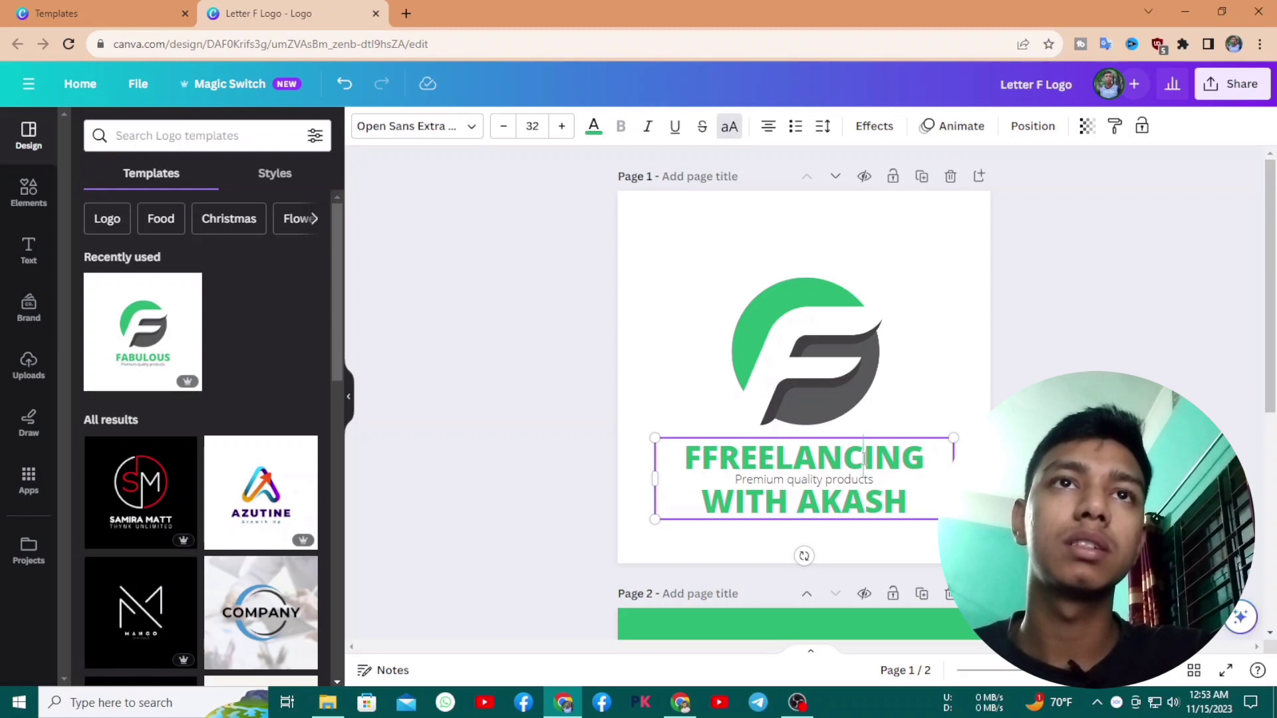
left_click_drag(863, 458, 944, 465)
key("BackSpace")
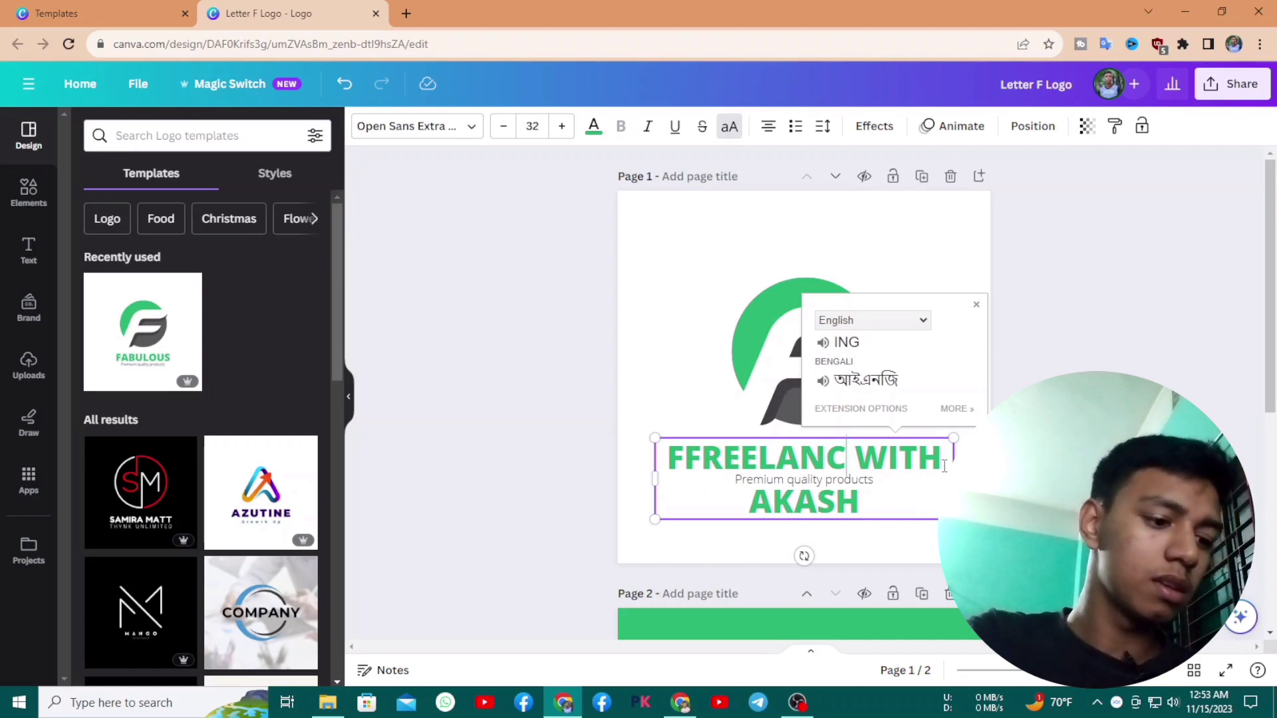
type("ER")
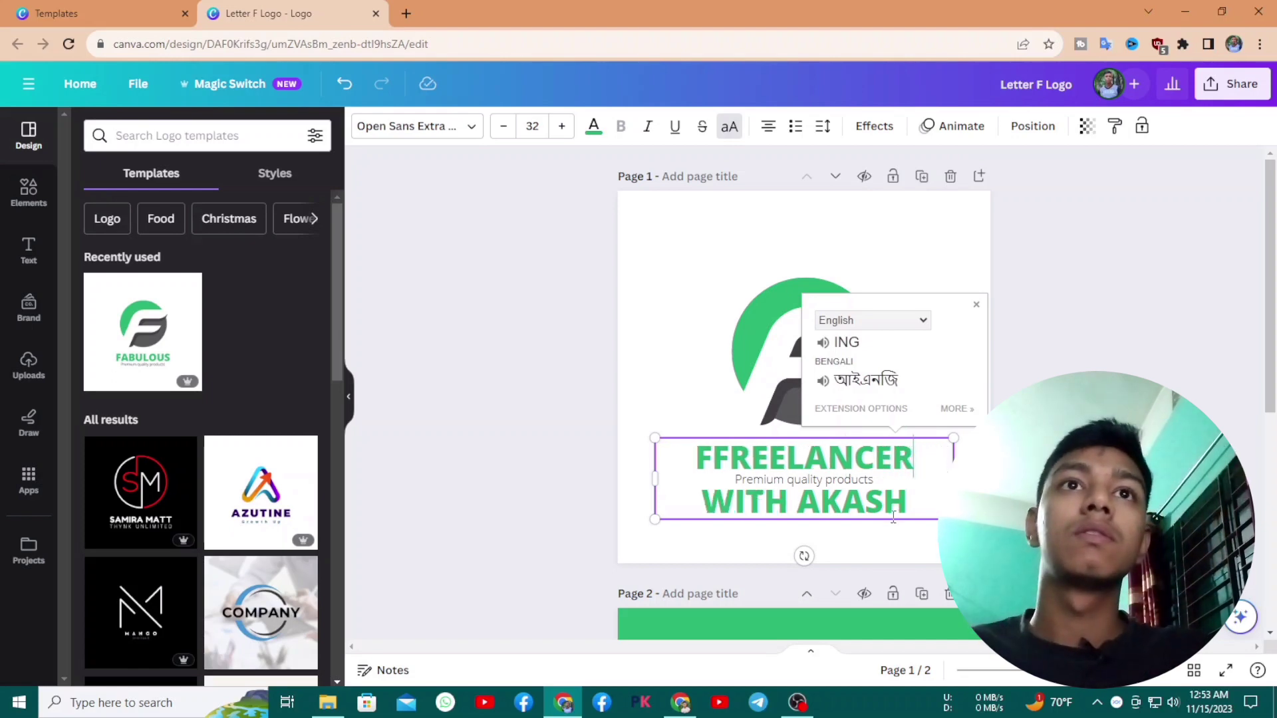
Remove WITH and the name after it from the heading, leaving only FFREELANCER
left_click_drag(773, 509, 701, 509)
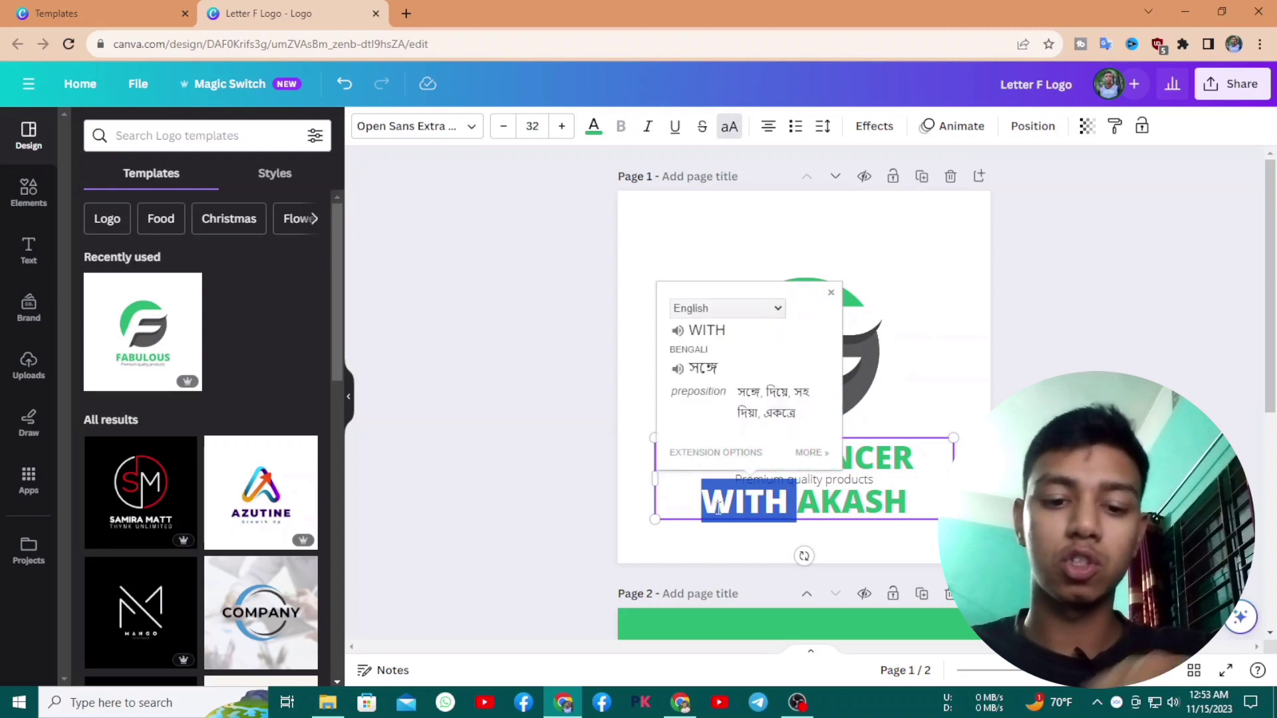
key("BackSpace")
double_click(858, 508)
right_click(748, 500)
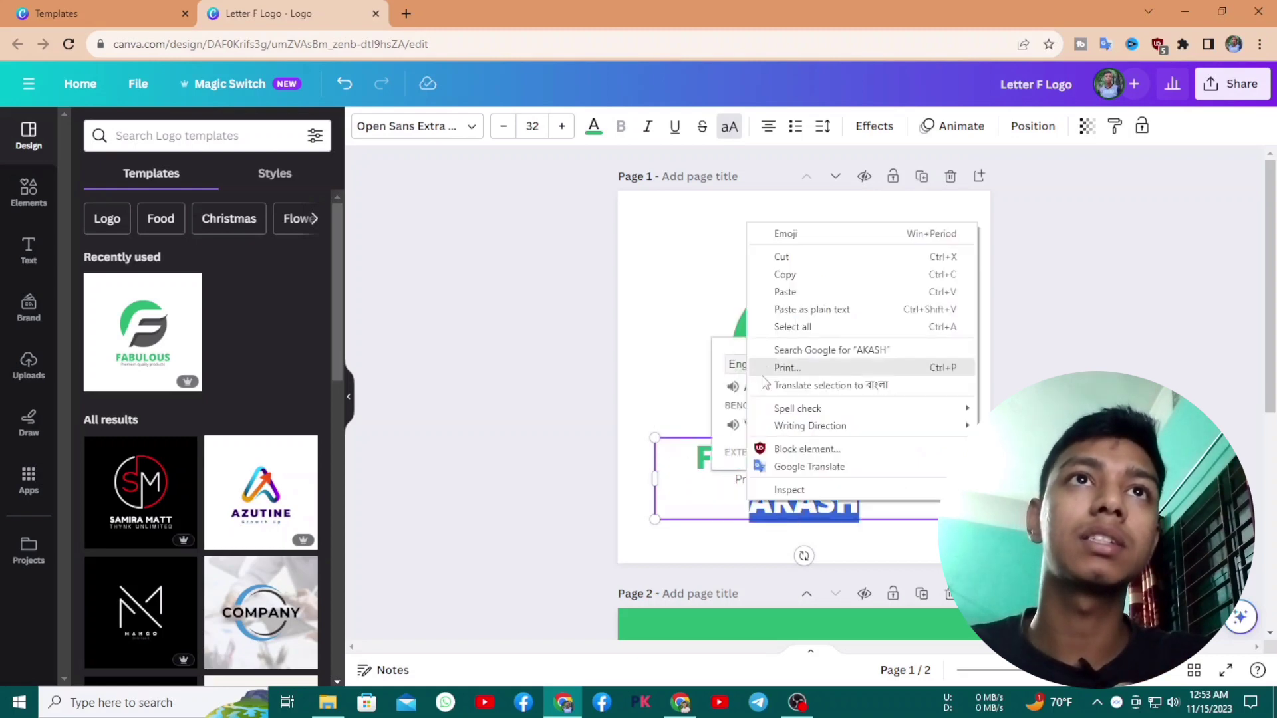
left_click(783, 257)
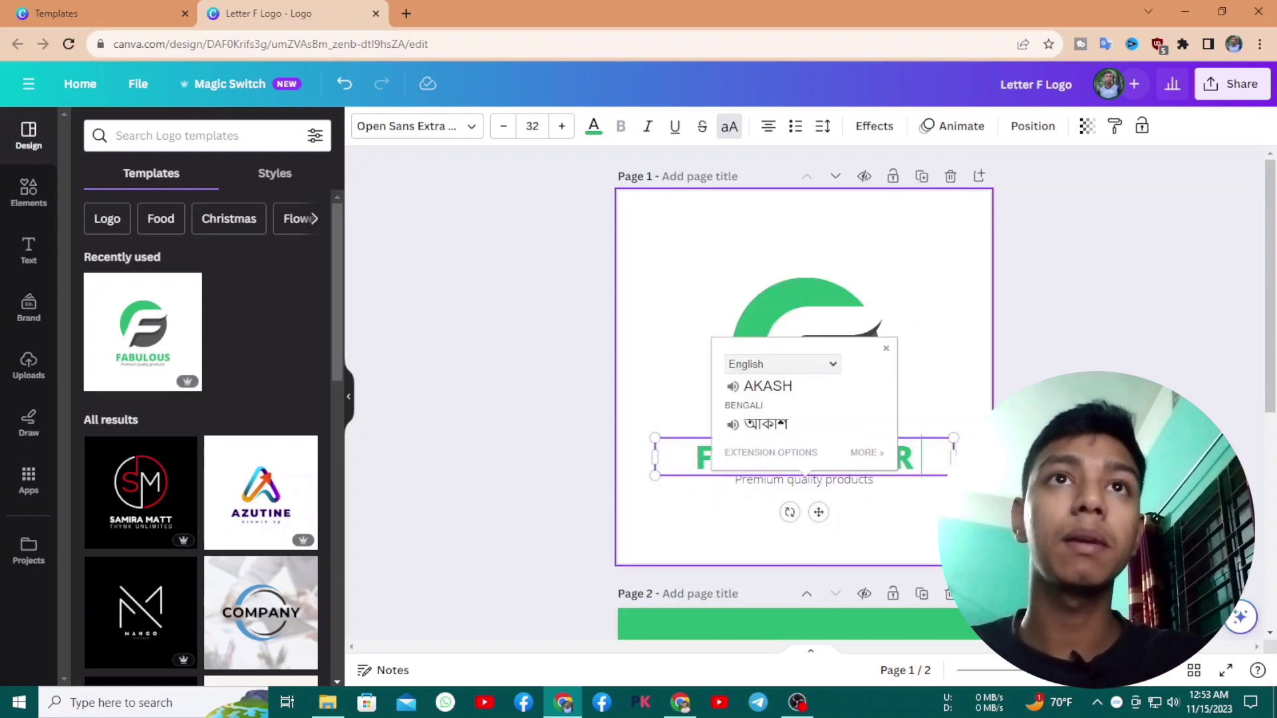
left_click(898, 506)
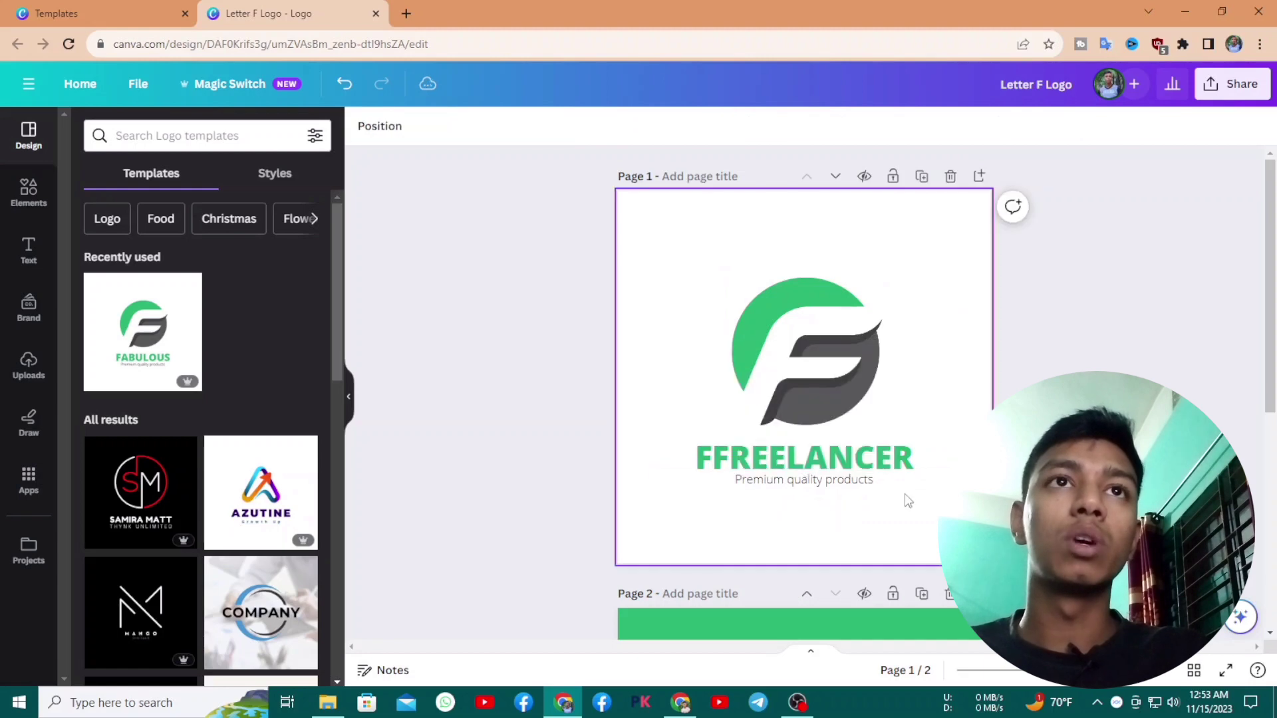
Move the FFREELANCER heading slightly up and delete the Premium quality products tagline beneath it
left_click(877, 452)
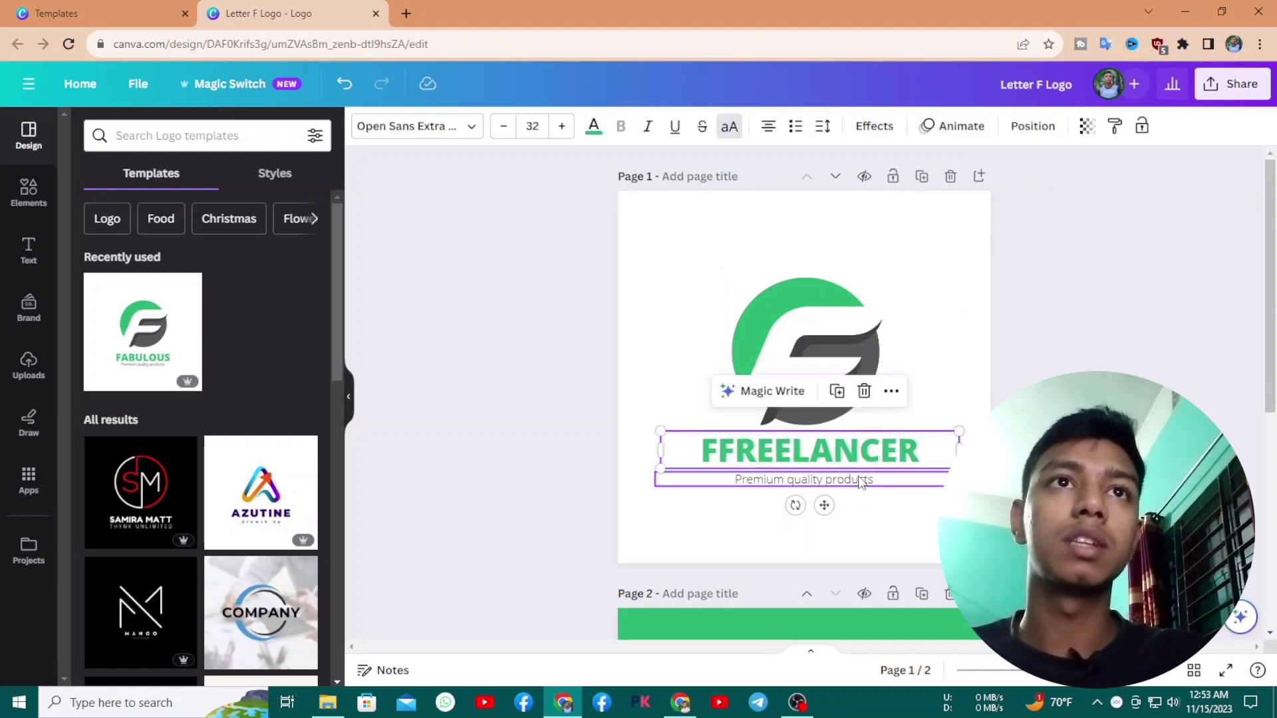
double_click(862, 479)
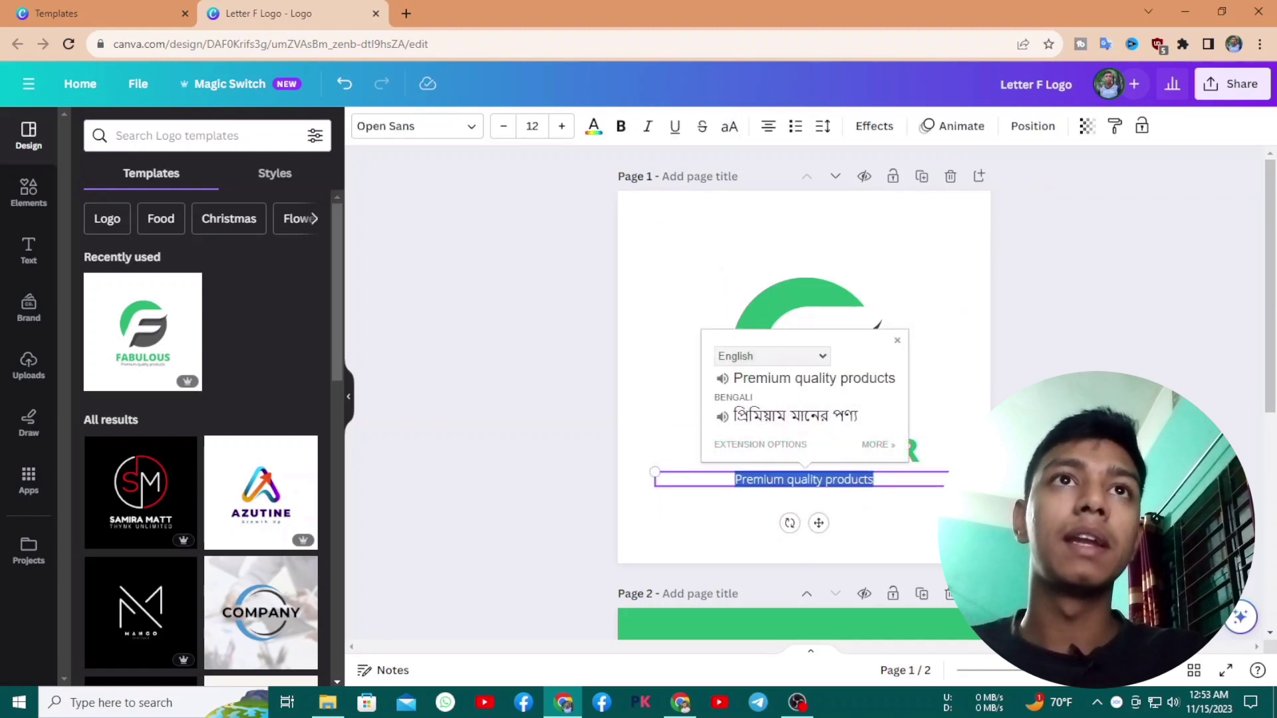
left_click(892, 509)
left_click(890, 483)
left_click(859, 433)
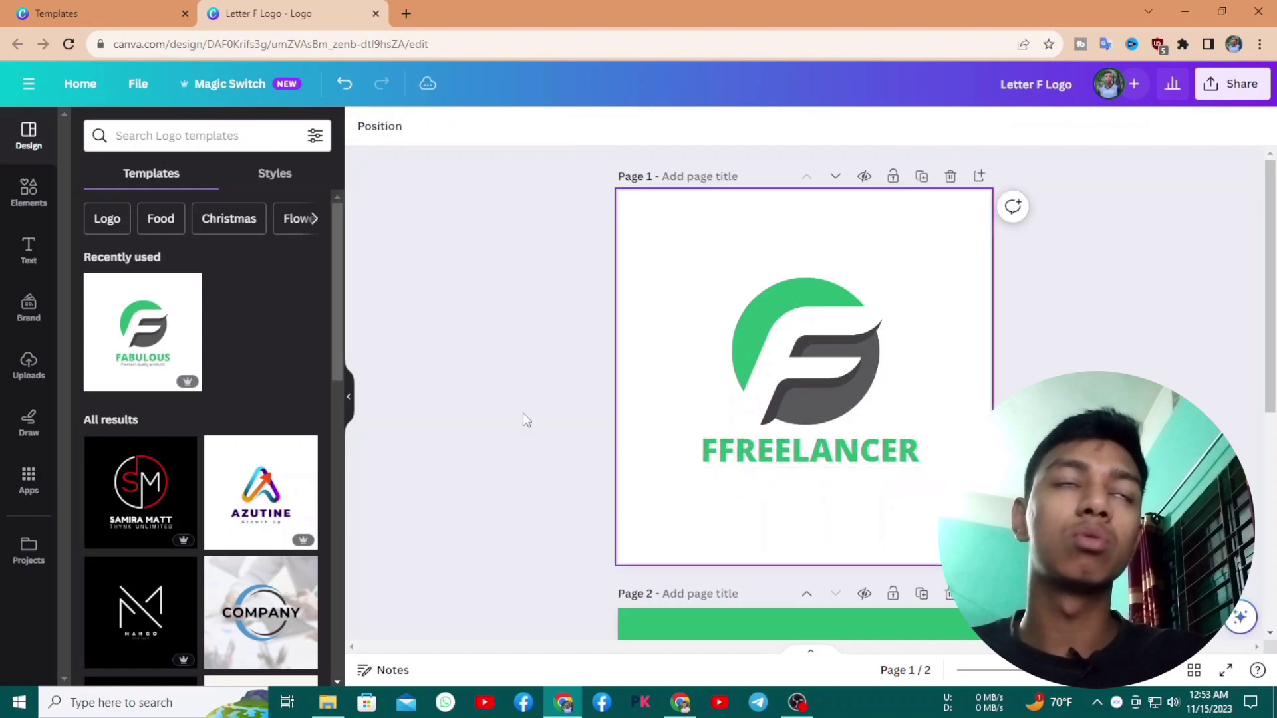
Browse the ready-made font combinations for a text style that suits the logo's second line
left_click(26, 261)
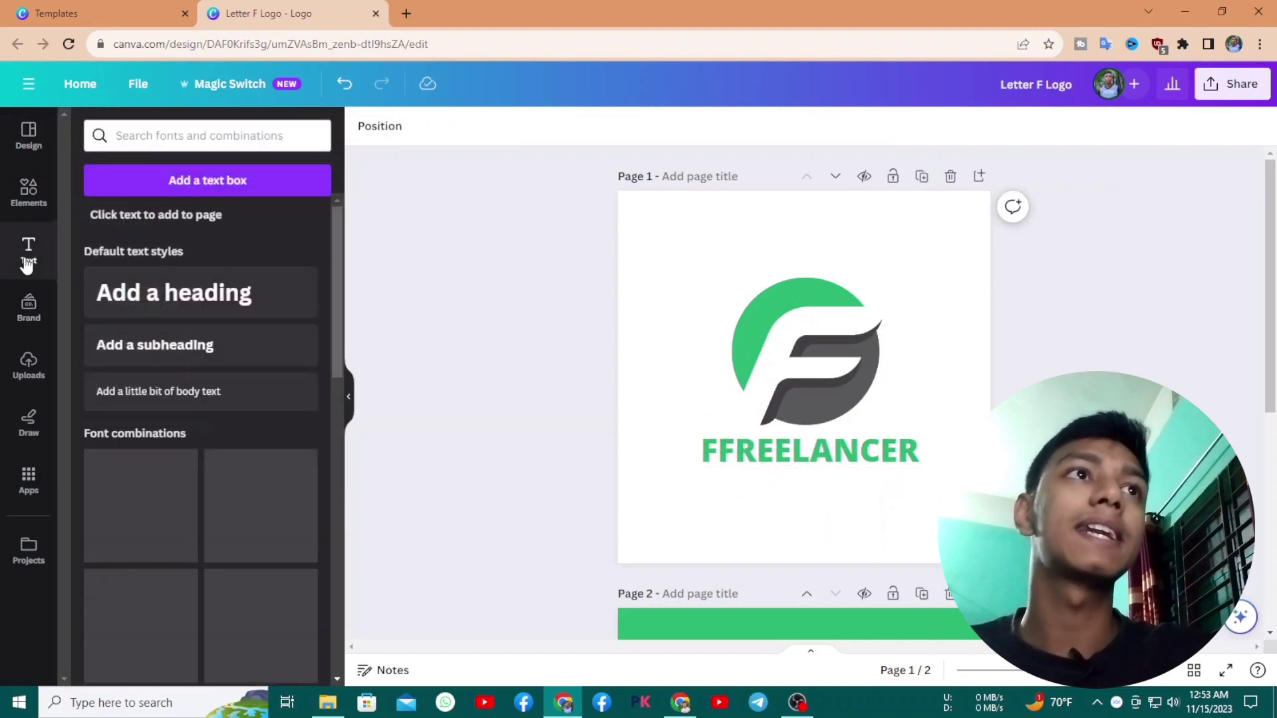
scroll(243, 432, "down", 8)
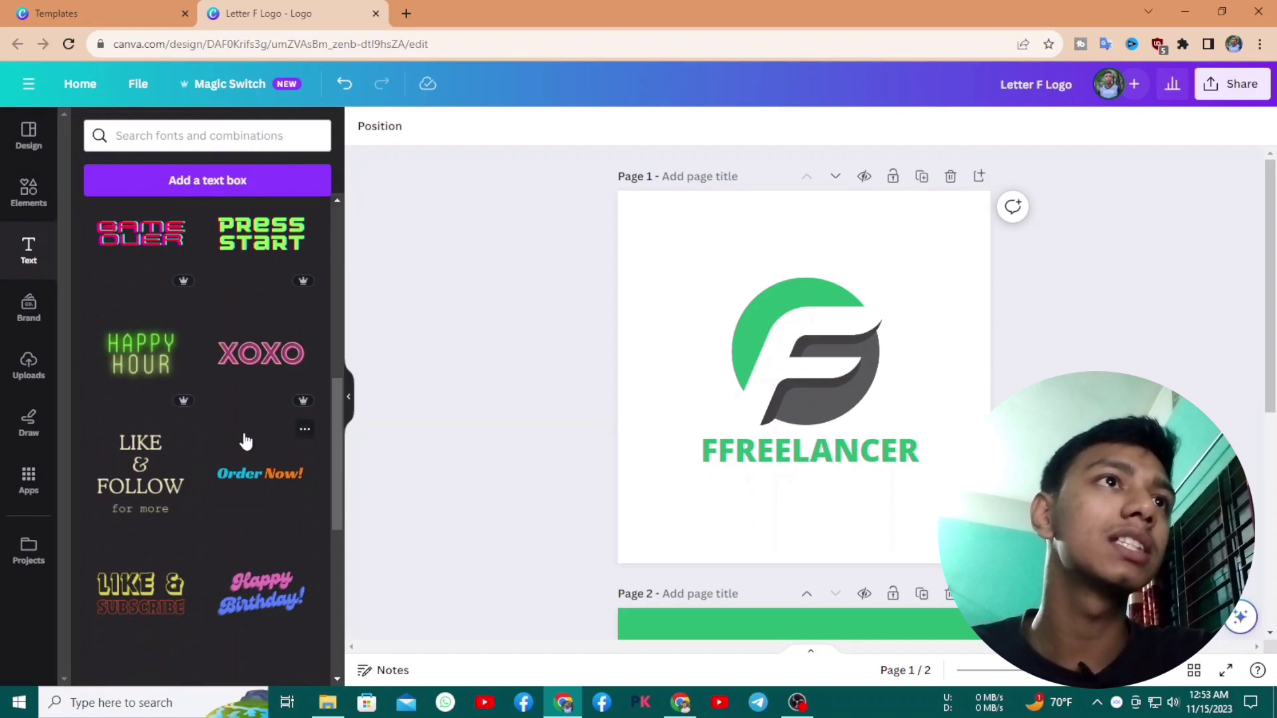
scroll(246, 435, "down", 6)
scroll(251, 433, "up", 1)
scroll(259, 438, "down", 3)
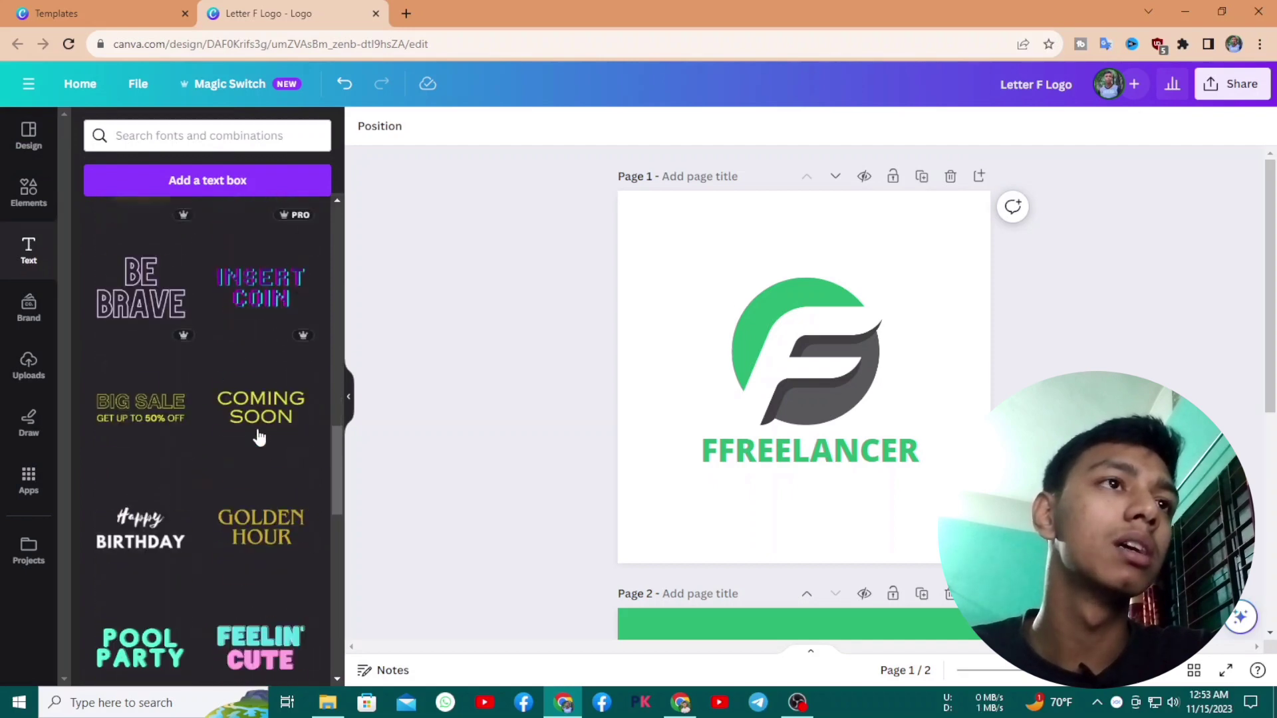
scroll(260, 437, "down", 5)
scroll(259, 437, "up", 1)
scroll(260, 436, "down", 5)
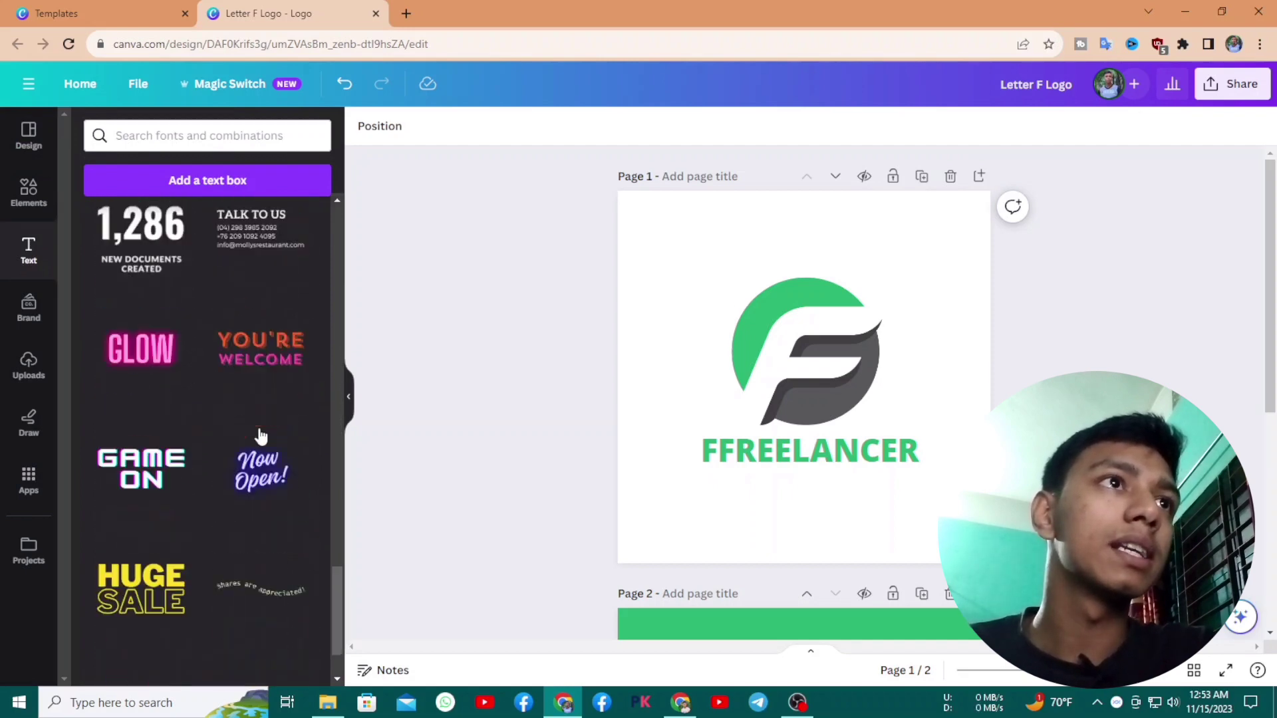
scroll(260, 436, "down", 12)
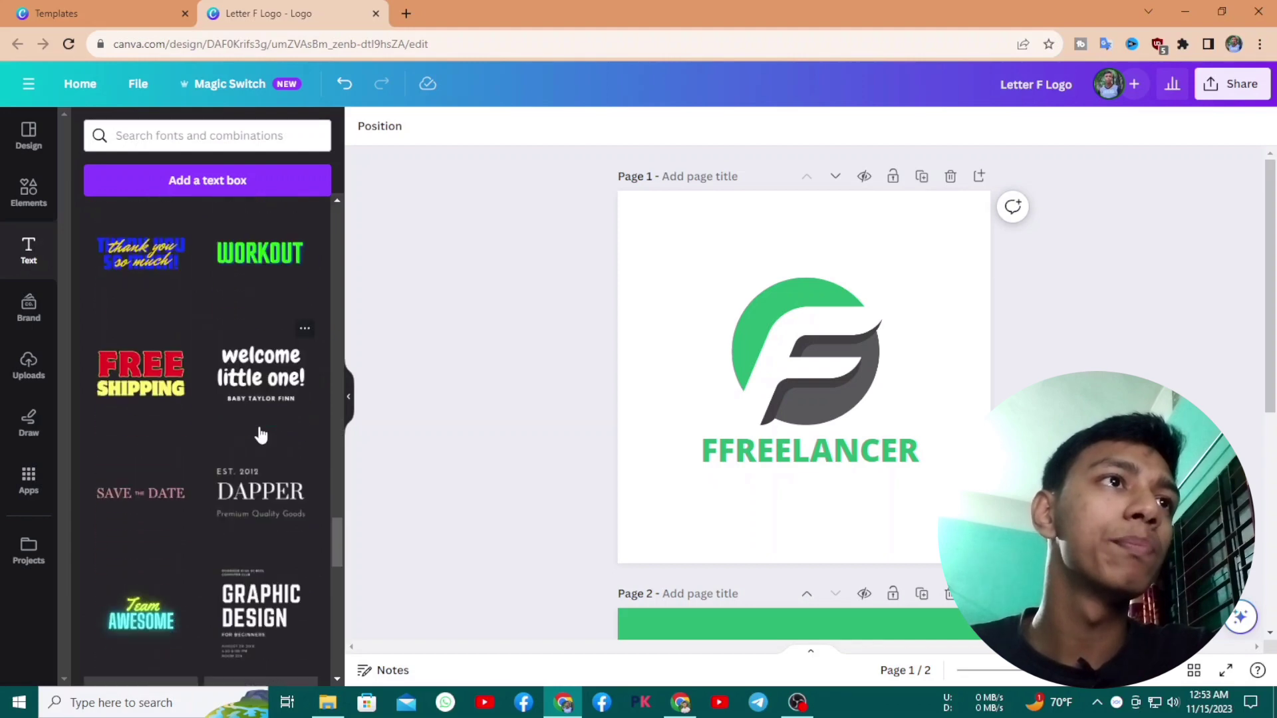
scroll(260, 436, "down", 12)
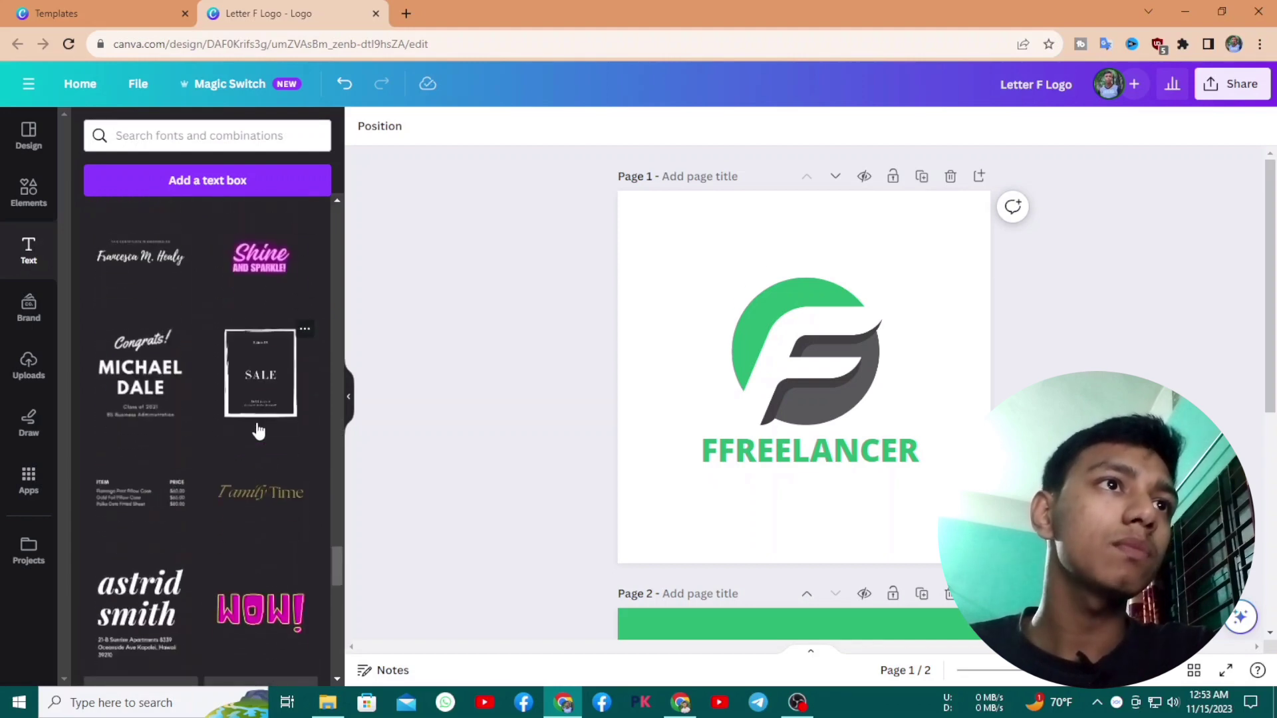
scroll(259, 431, "down", 10)
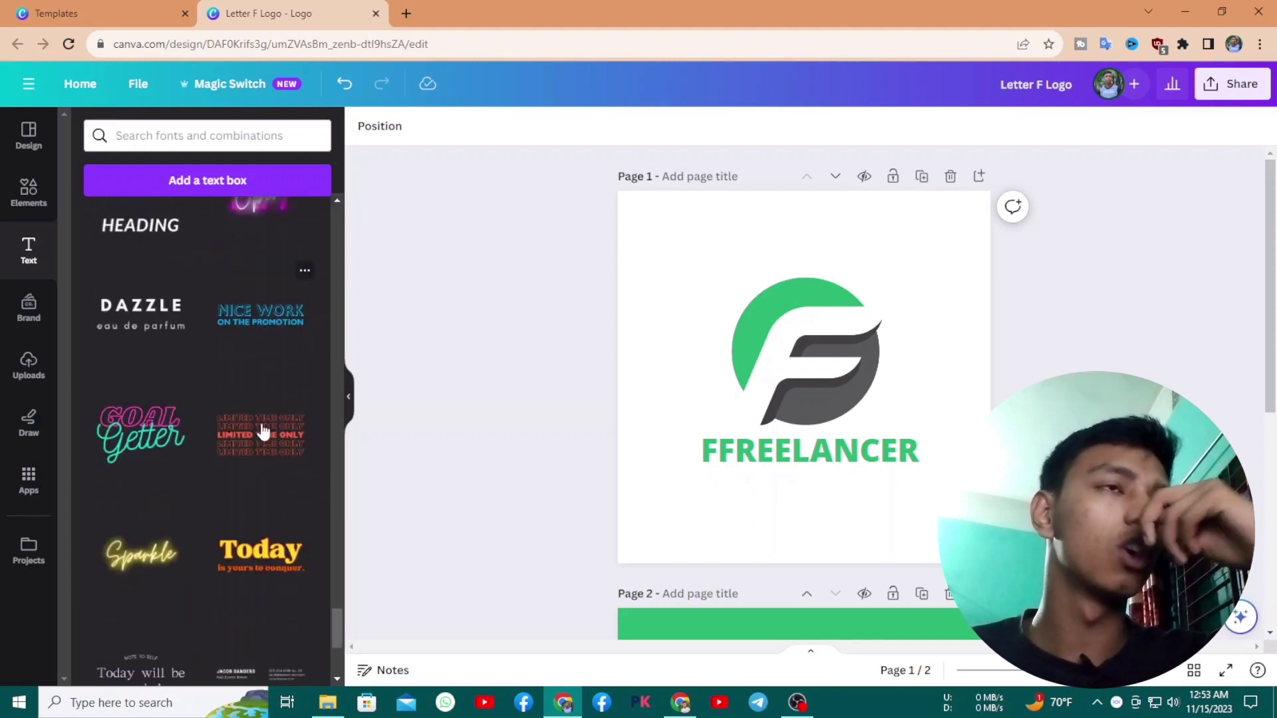
scroll(263, 431, "down", 12)
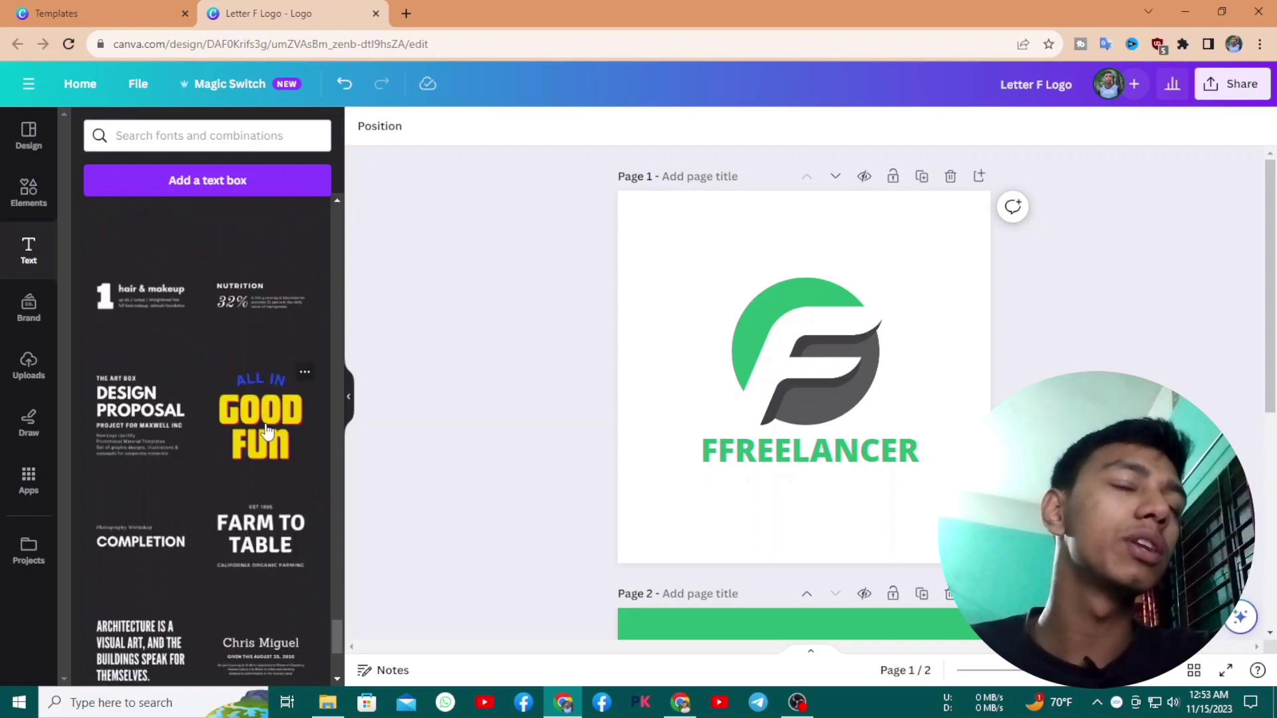
scroll(266, 431, "down", 10)
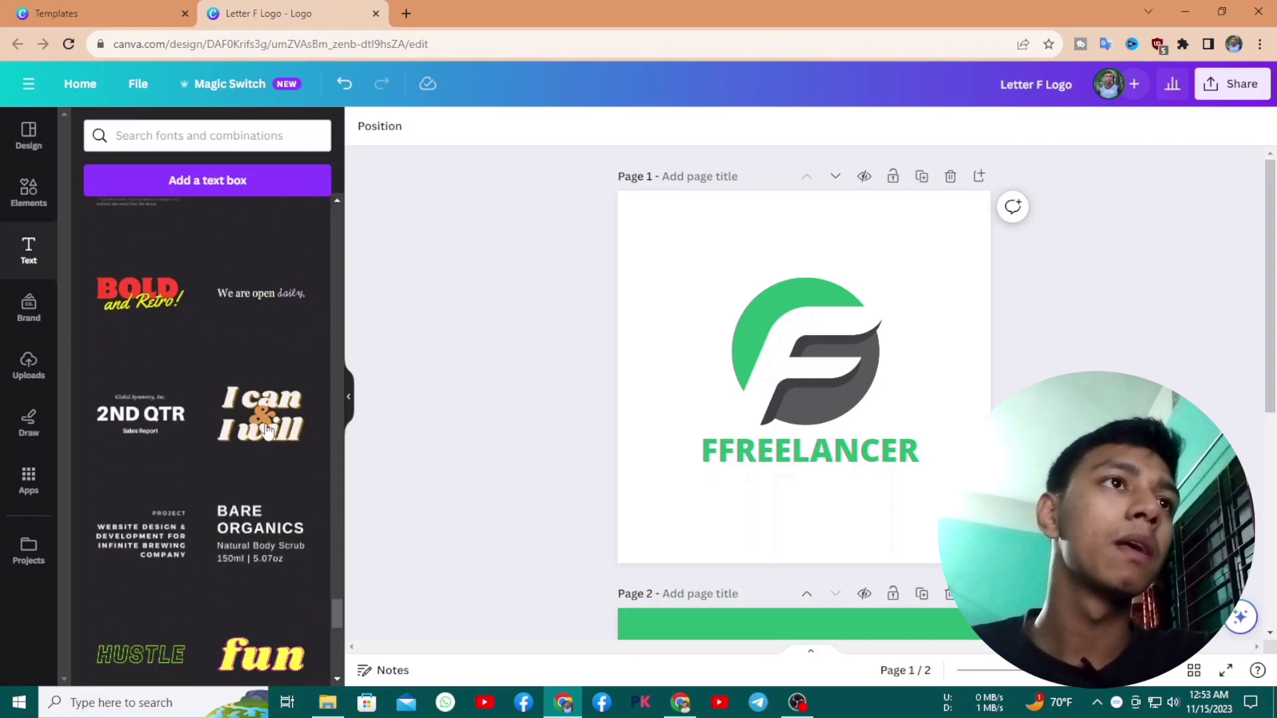
scroll(266, 431, "down", 10)
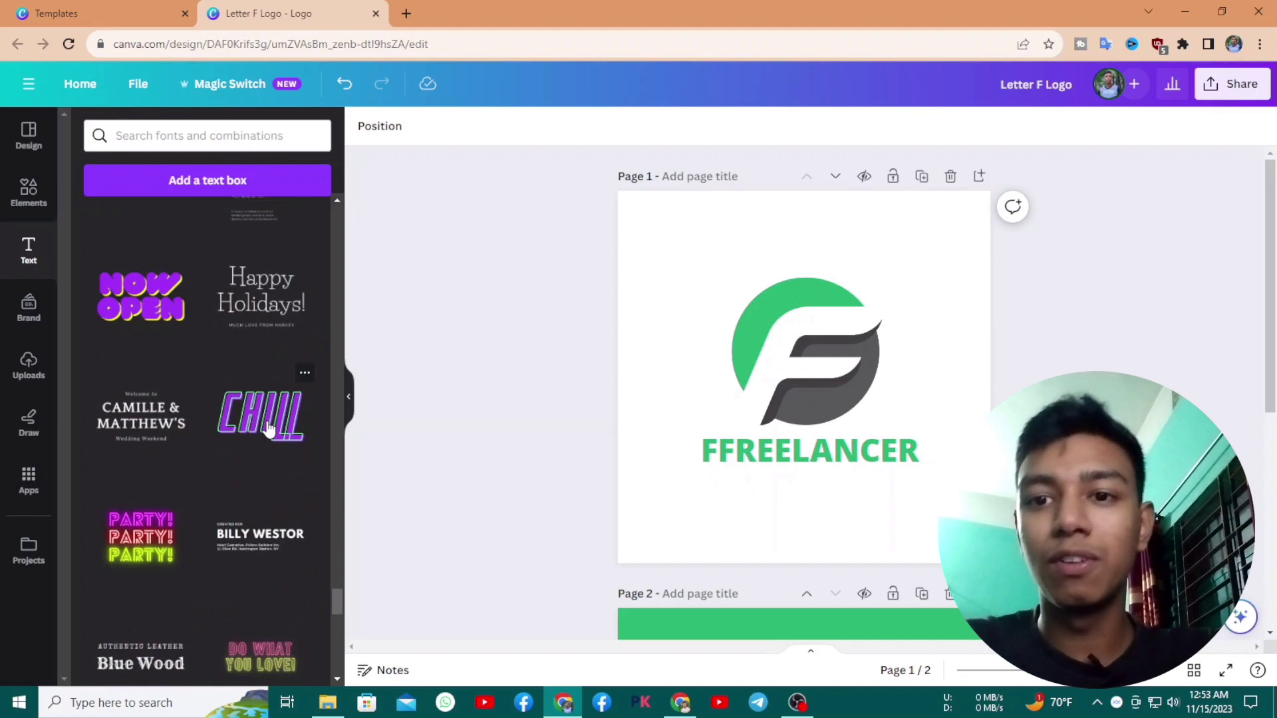
scroll(284, 428, "down", 15)
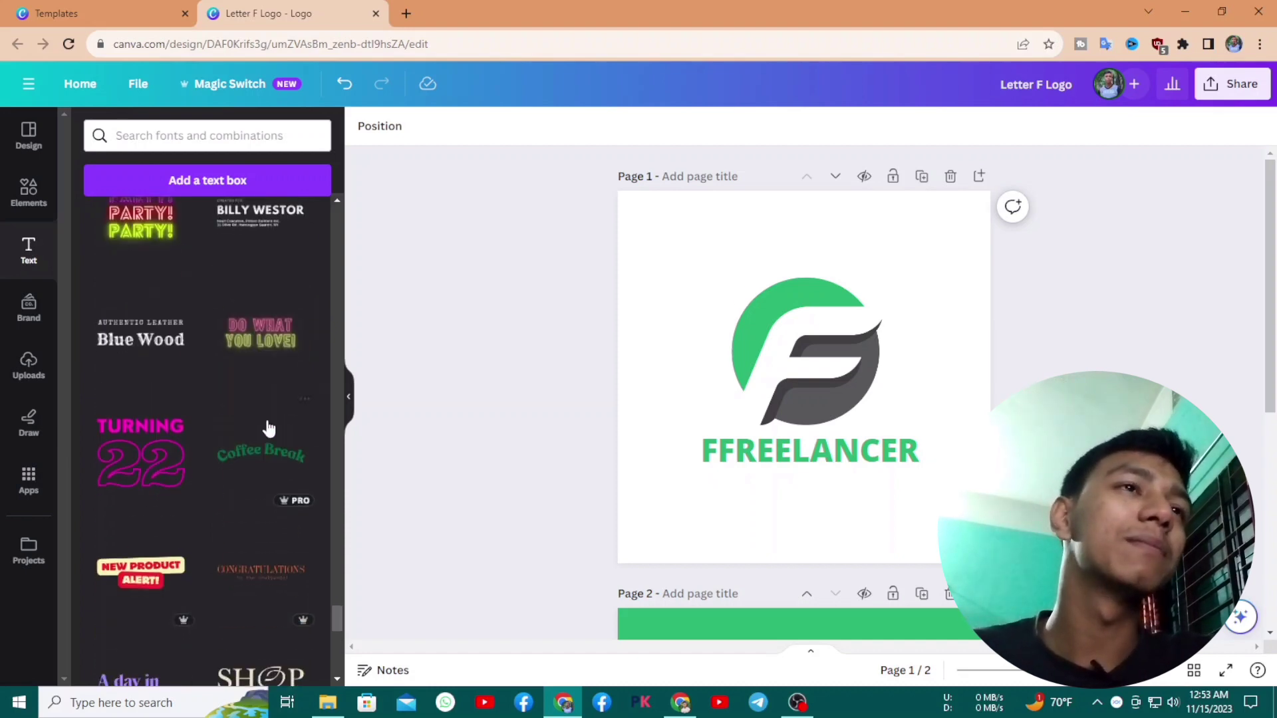
scroll(228, 384, "down", 15)
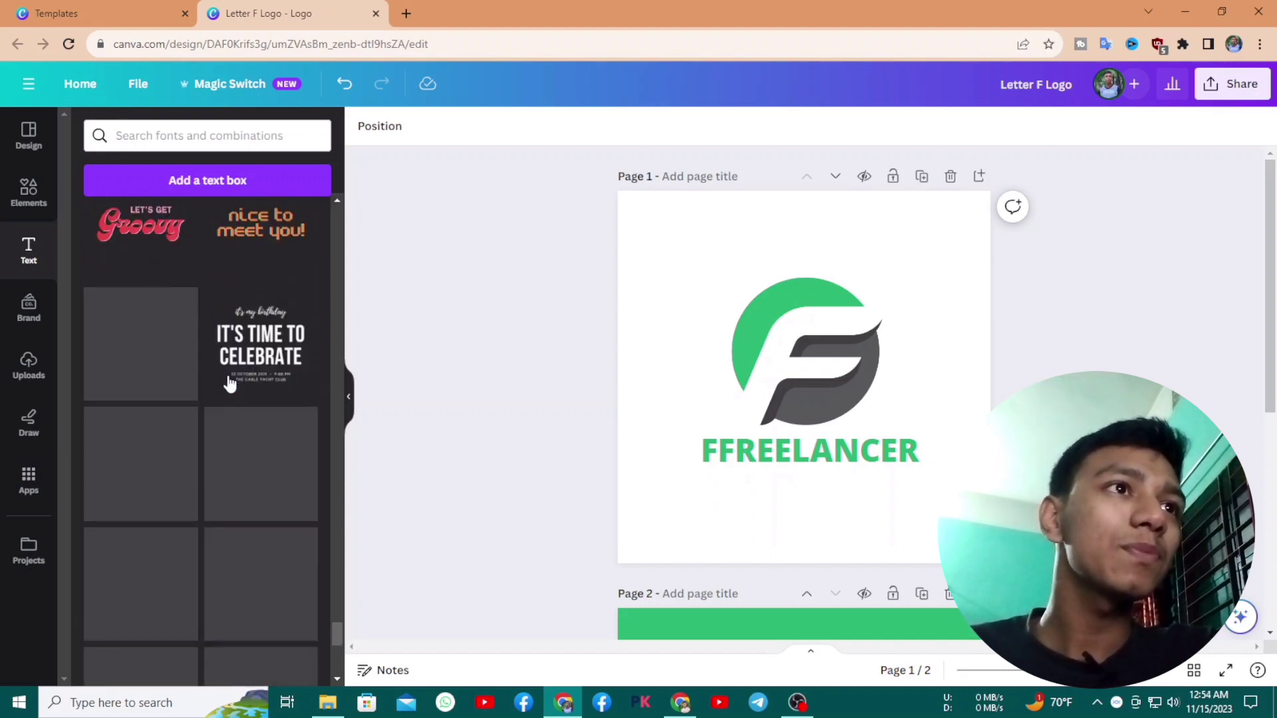
scroll(228, 385, "down", 15)
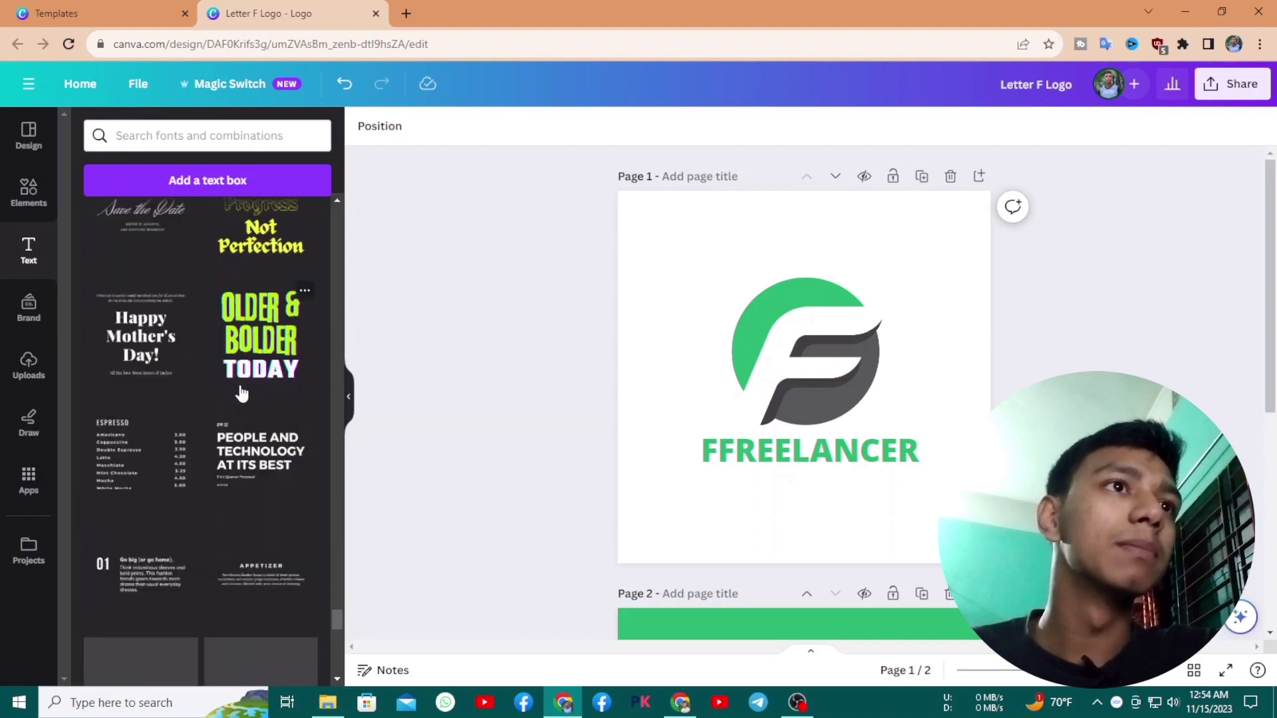
scroll(244, 393, "down", 15)
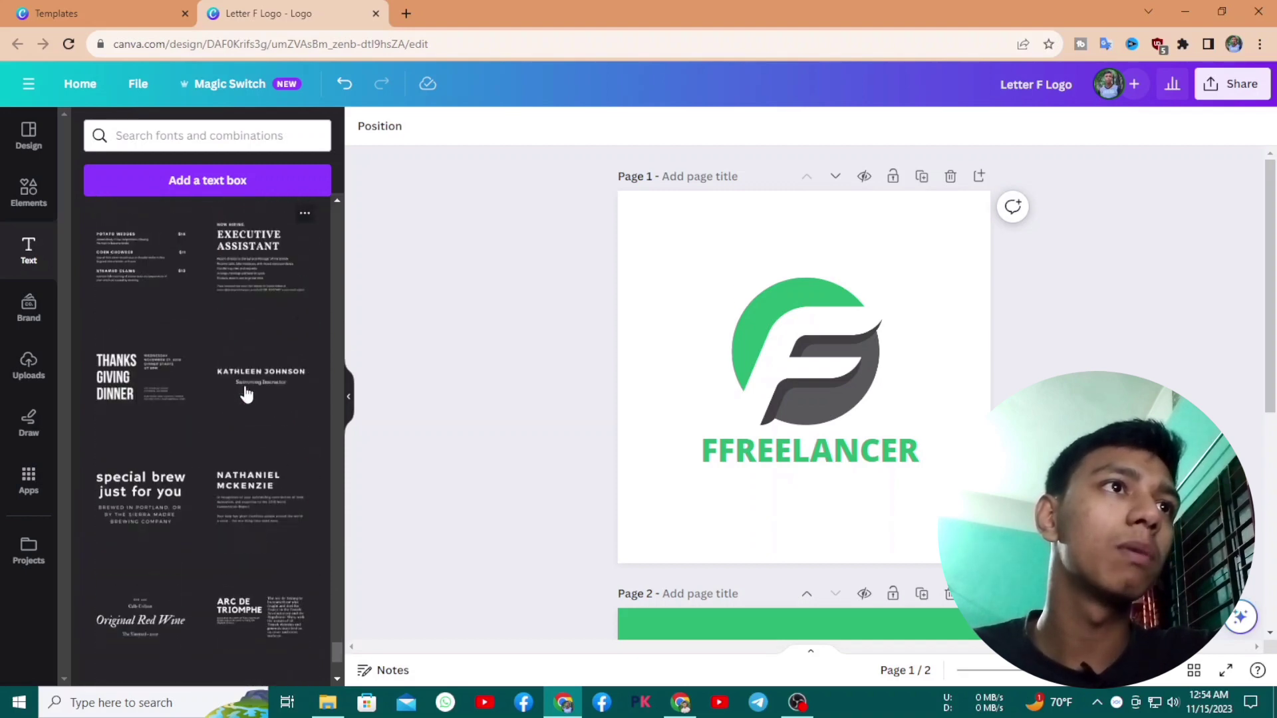
scroll(290, 412, "down", 6)
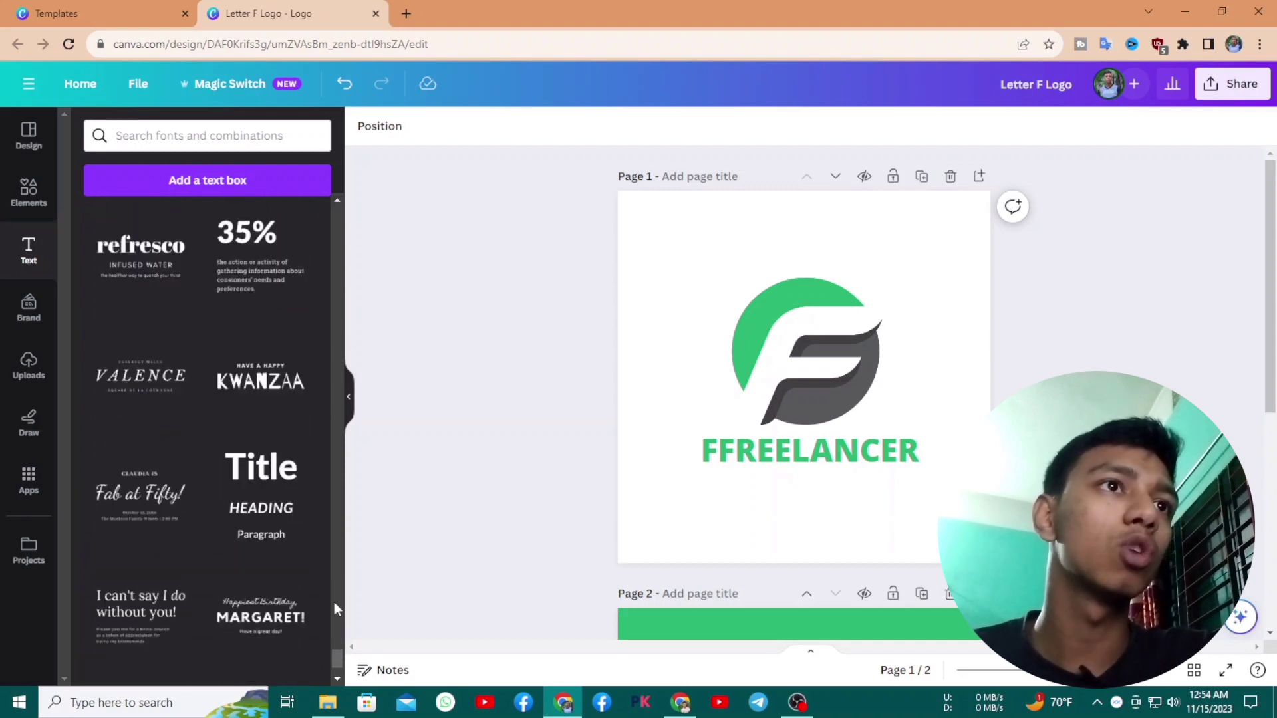
left_click_drag(334, 655, 399, 206)
scroll(259, 439, "down", 7)
scroll(259, 442, "down", 2)
scroll(262, 419, "up", 6)
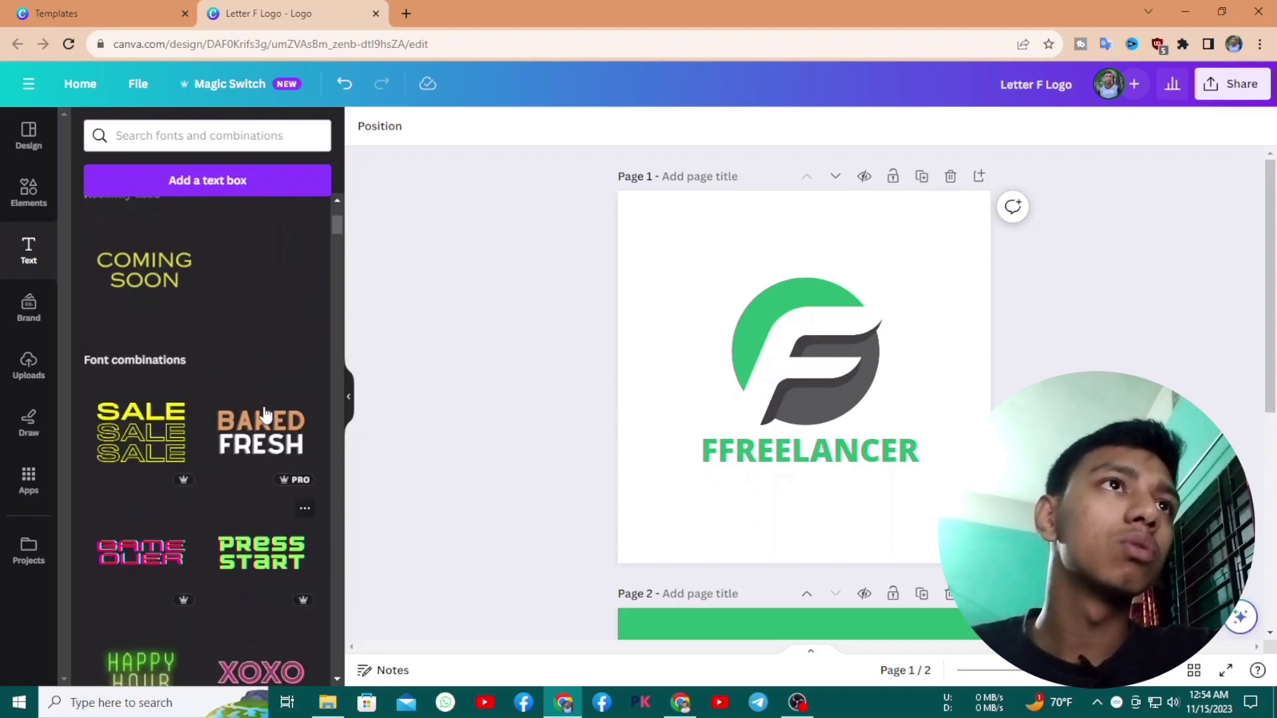
Add the RODEO font combination, replace its text with the creator's first name in capitals and place it below the FFREELANCER heading
scroll(259, 399, "down", 10)
left_click(259, 346)
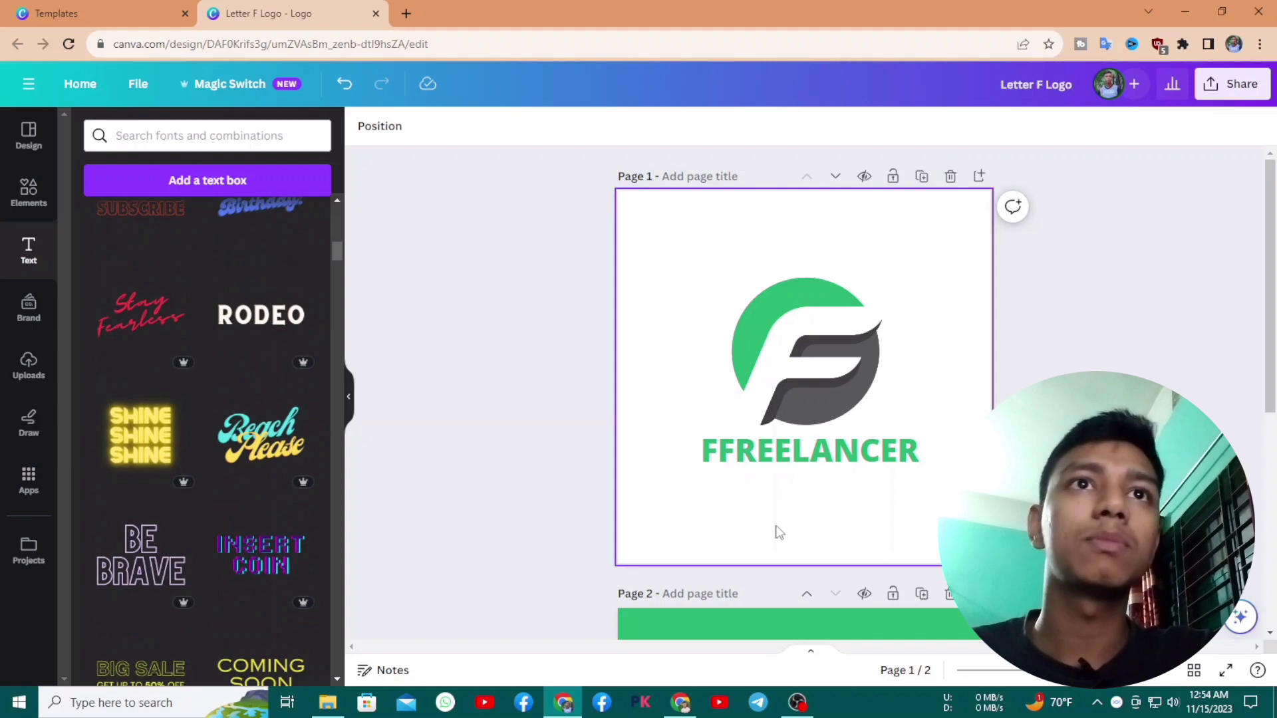
double_click(850, 383)
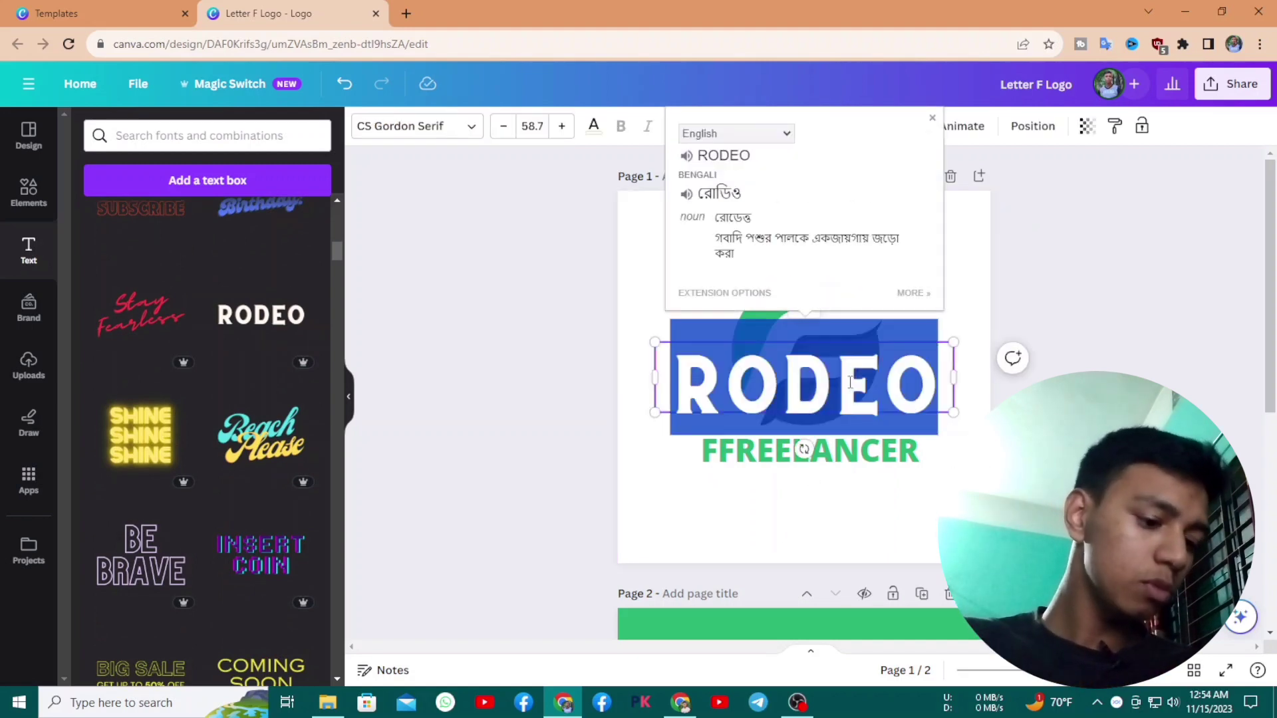
type("AKASH")
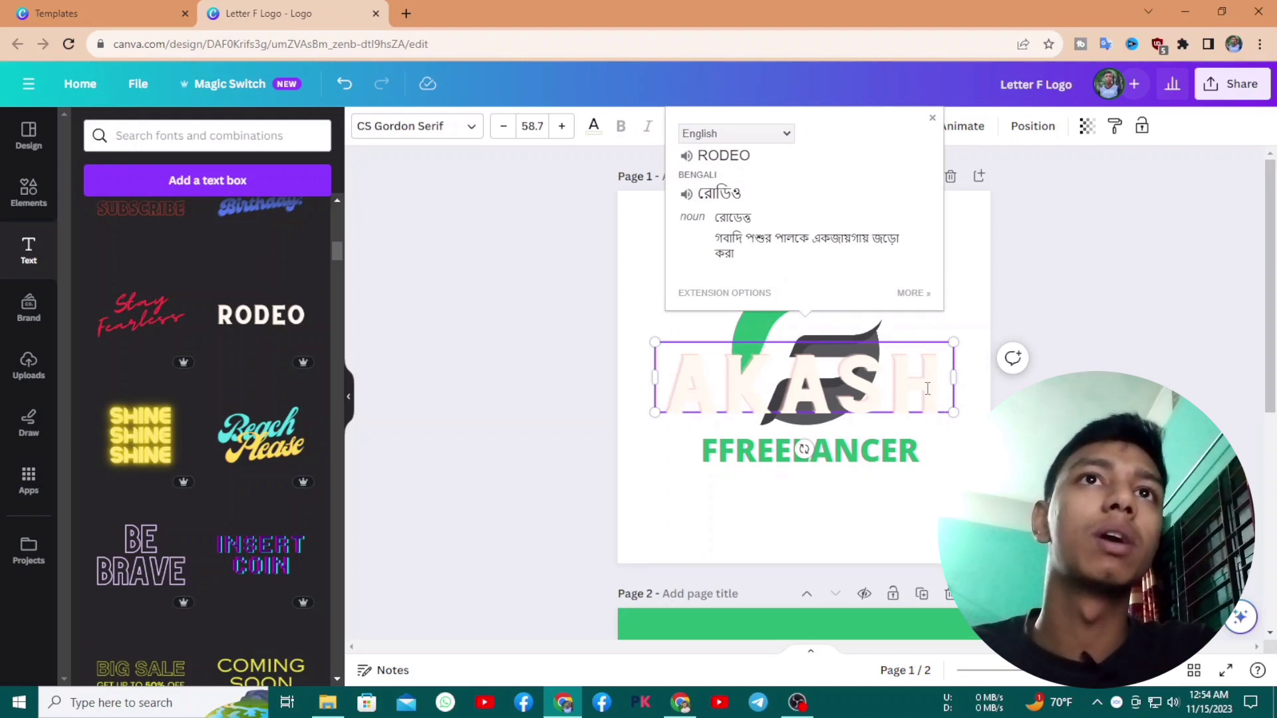
left_click(830, 384)
left_click_drag(830, 384, 832, 519)
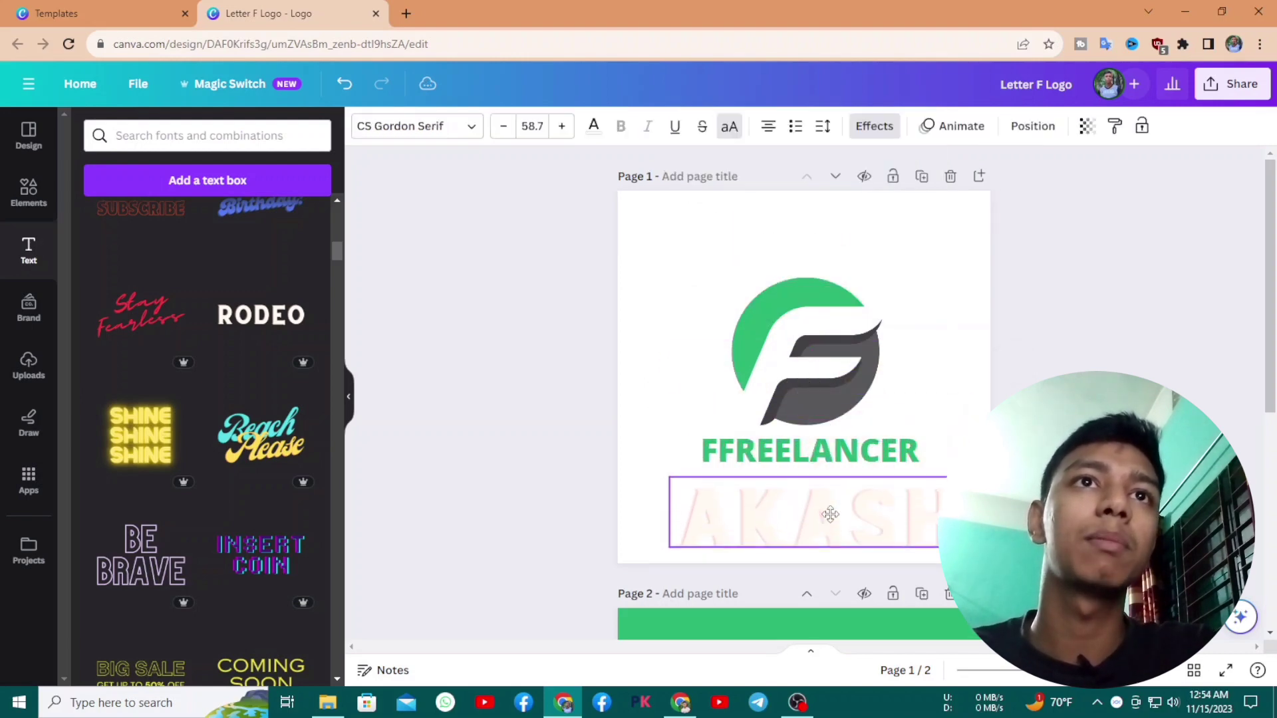
Recolor the first-name text black and shrink it to about size 23.9, centered directly beneath the heading
left_click(593, 133)
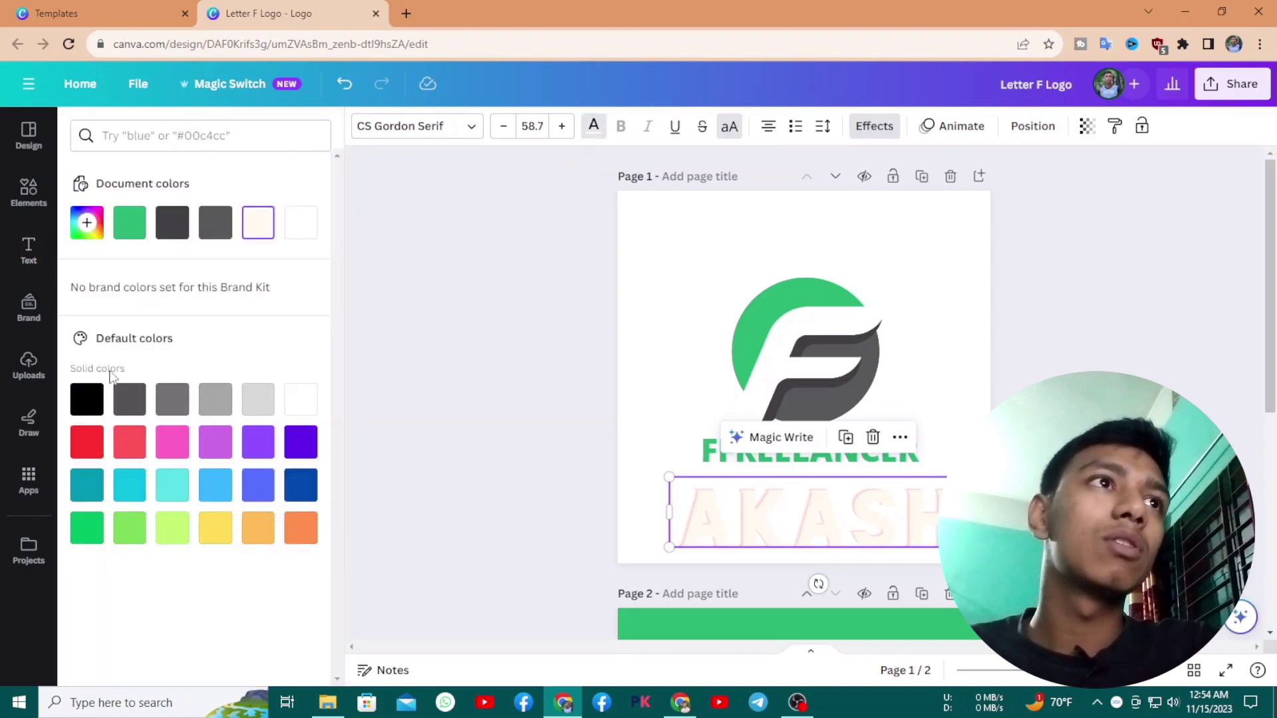
left_click(85, 401)
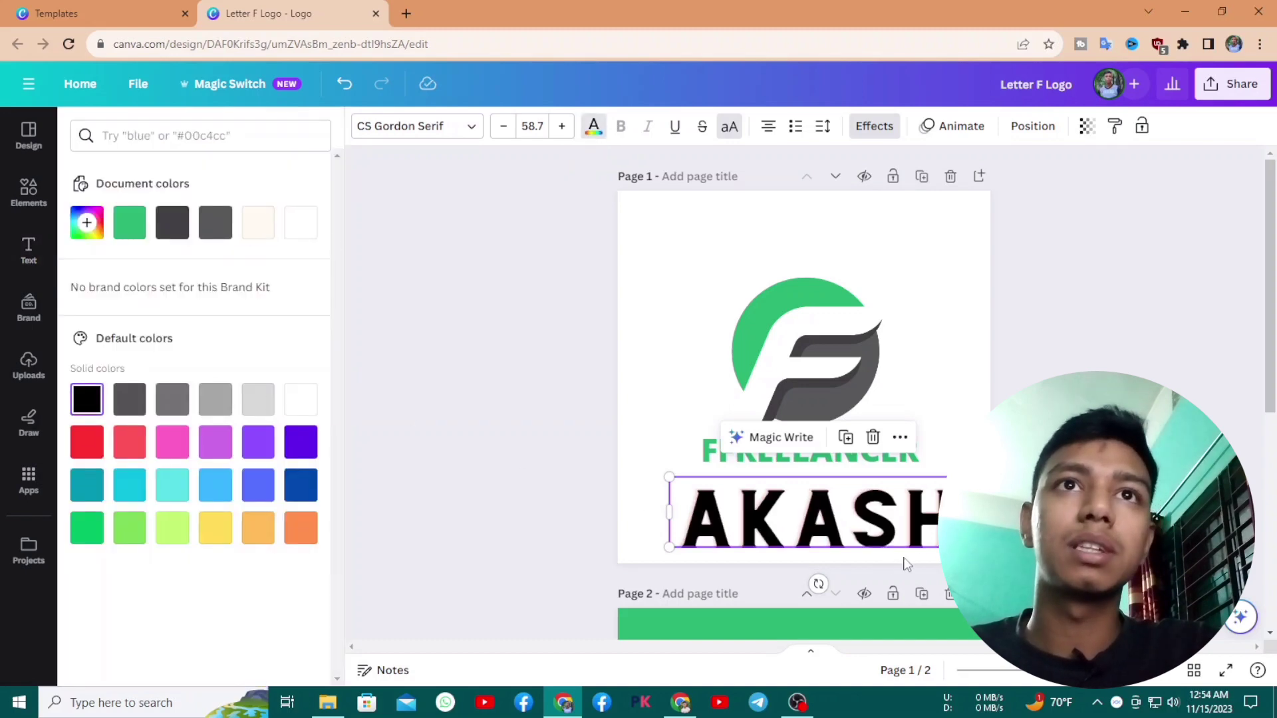
left_click_drag(945, 547, 823, 491)
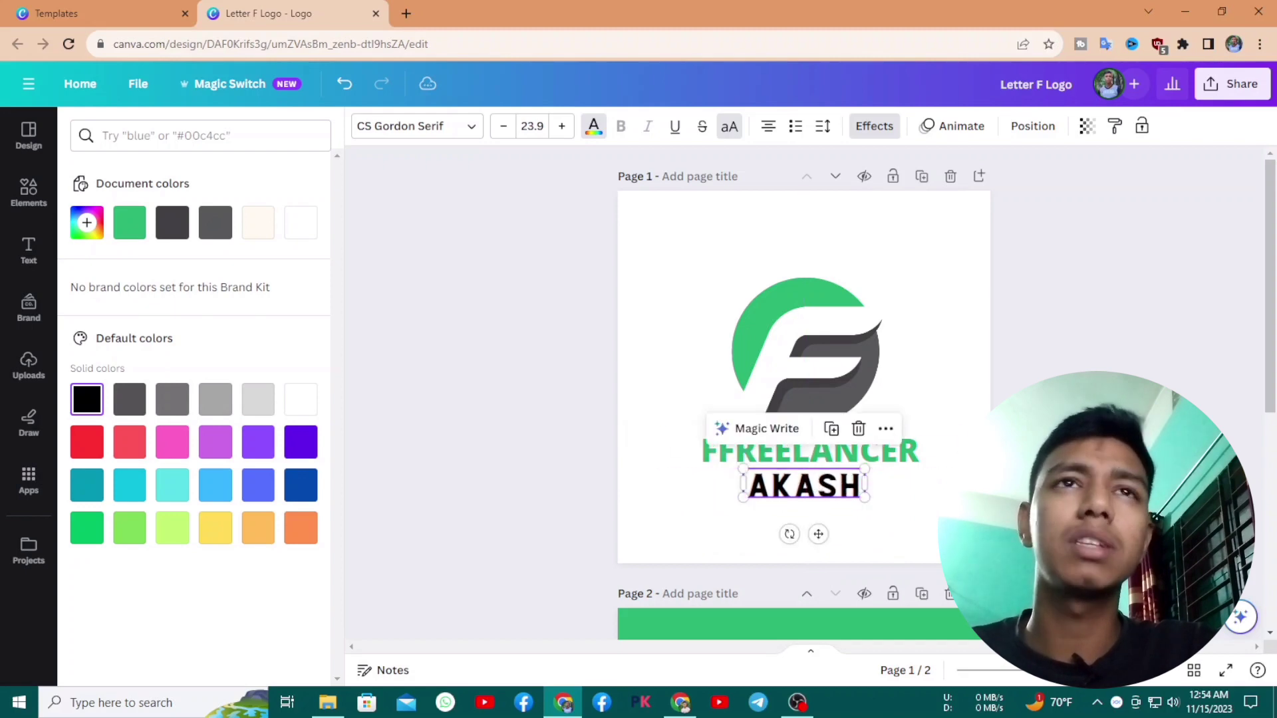
left_click(1077, 332)
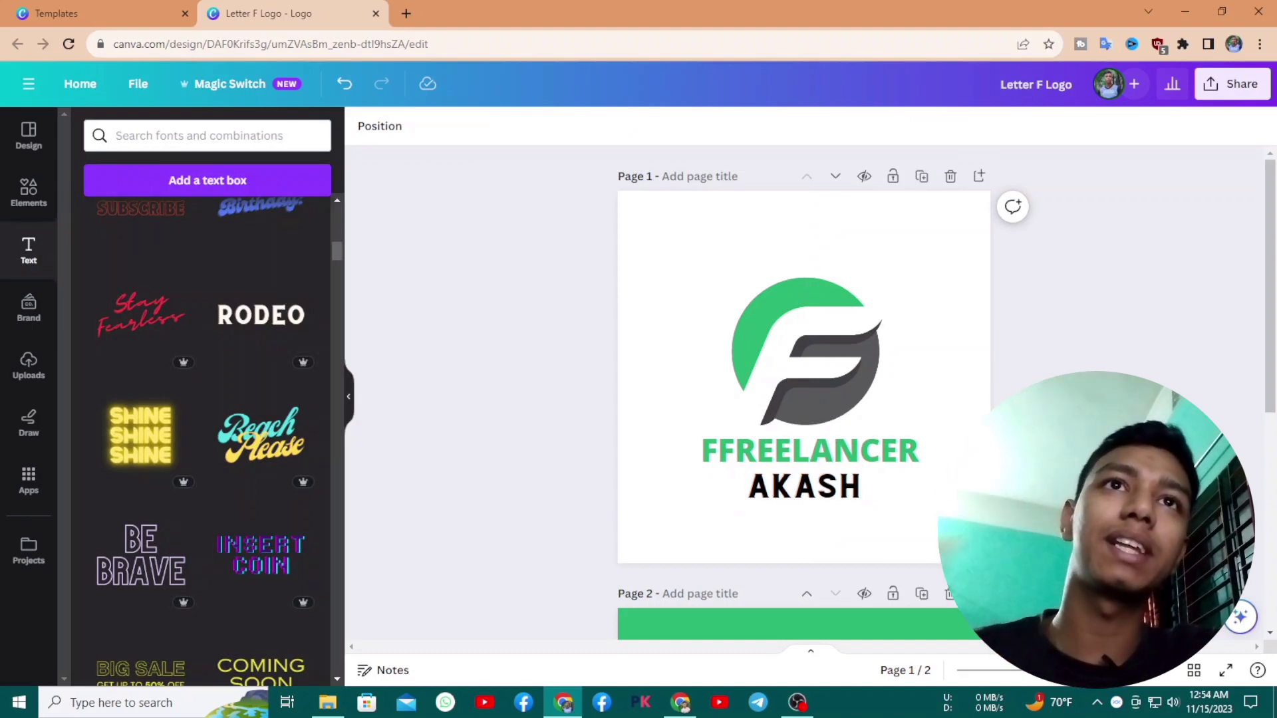
Delete page 2 with the green background so only the edited logo page remains
scroll(805, 399, "down", 5)
scroll(805, 399, "up", 5)
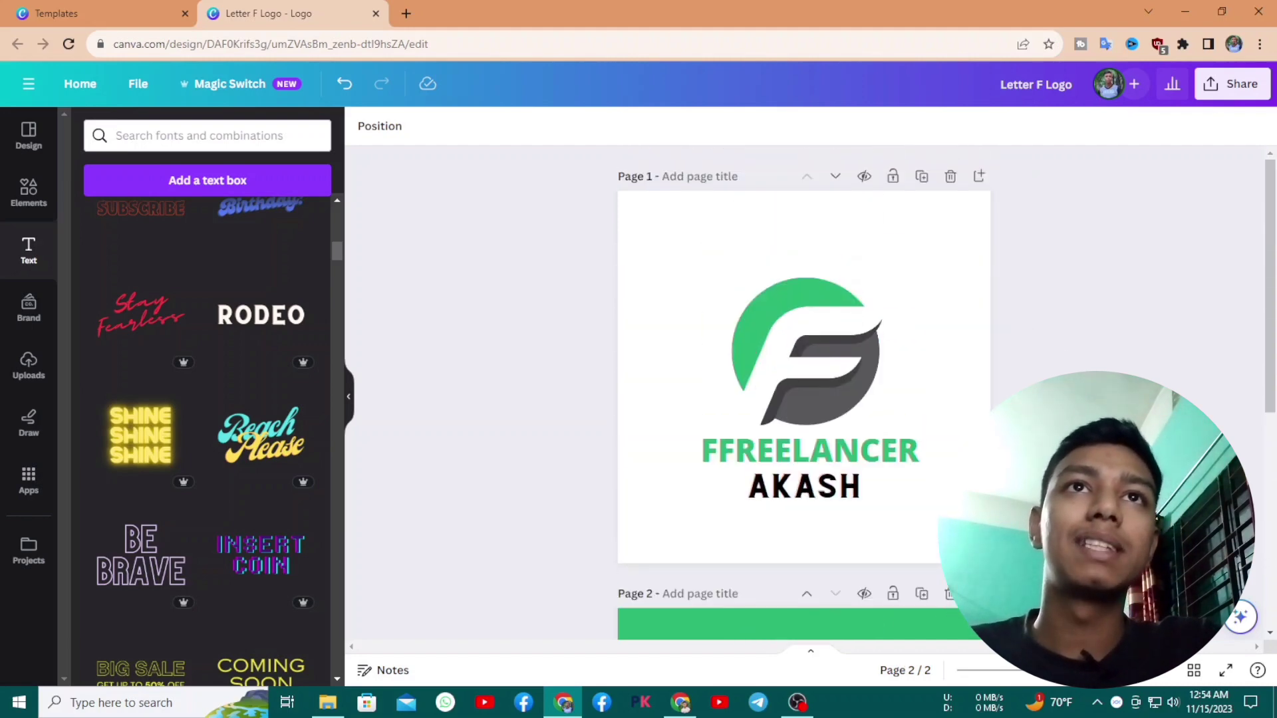
left_click(952, 594)
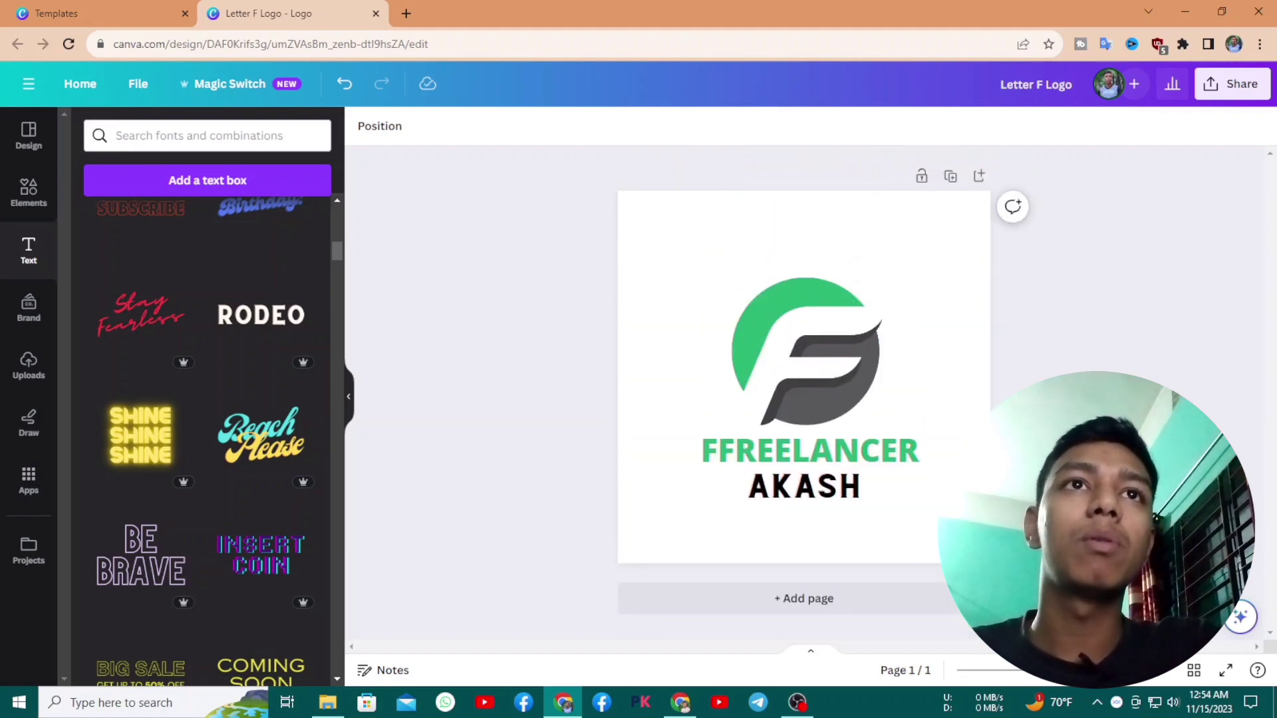
Nudge the first-name text slightly to the right under the FFREELANCER heading
left_click(825, 498)
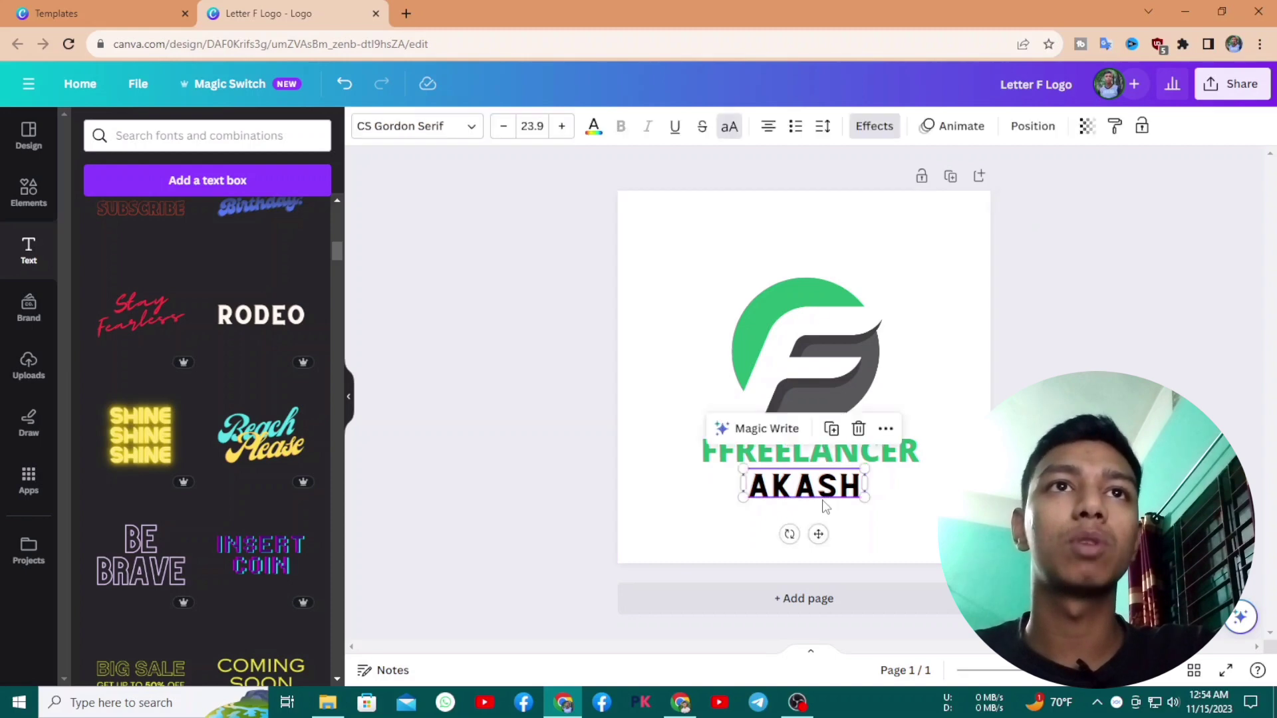
left_click_drag(823, 500, 824, 501)
left_click(1223, 427)
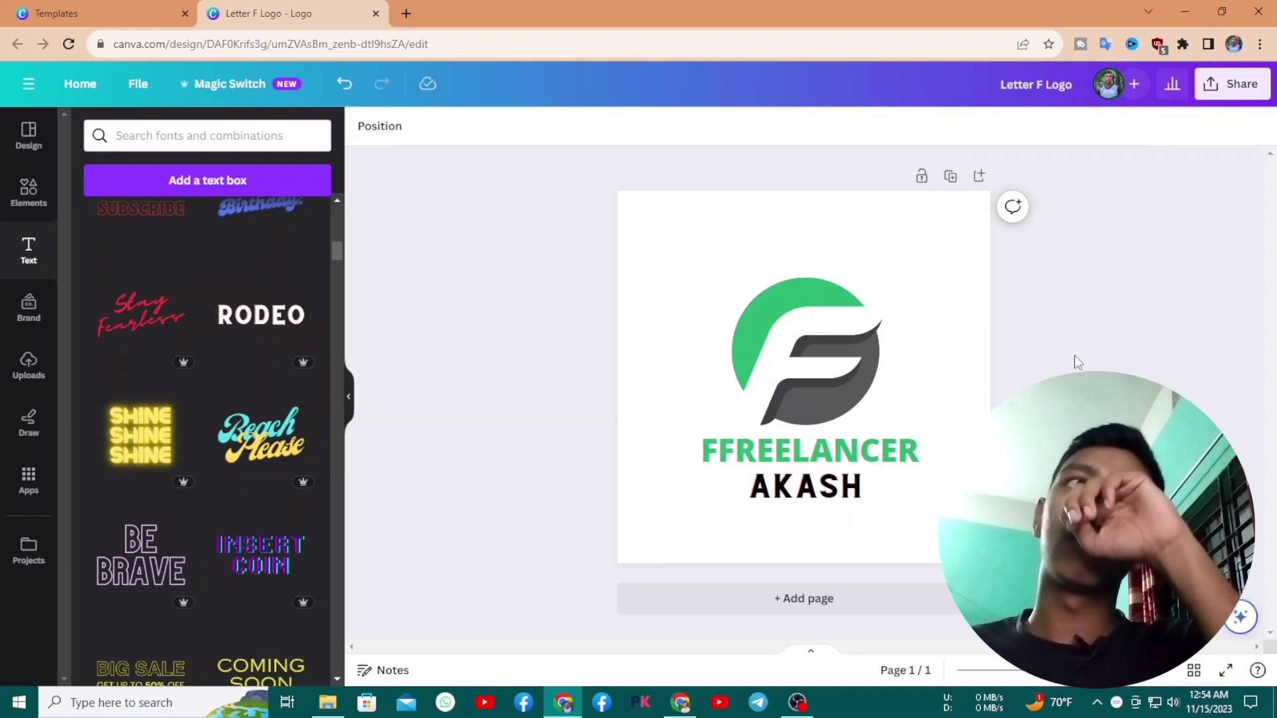
Try several solid grey shades and white as the page background, and apply the coral red solid color
left_click(962, 300)
left_click(362, 127)
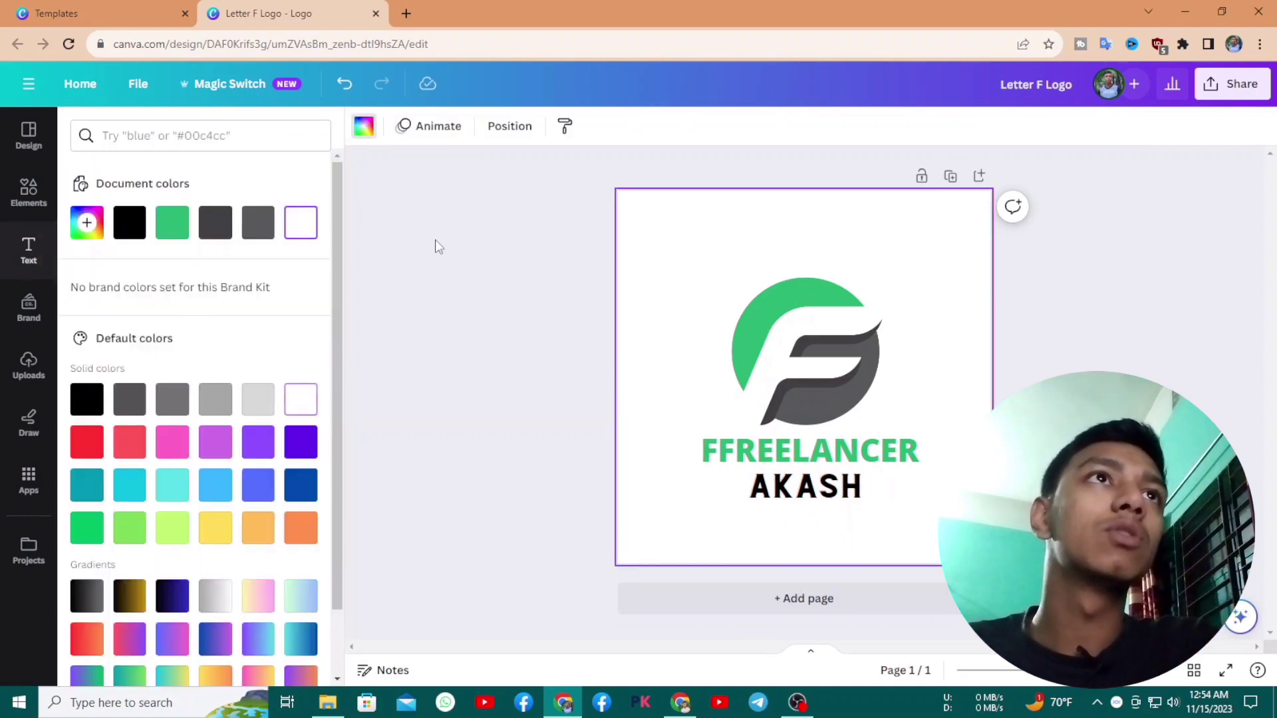
left_click(258, 401)
left_click(216, 407)
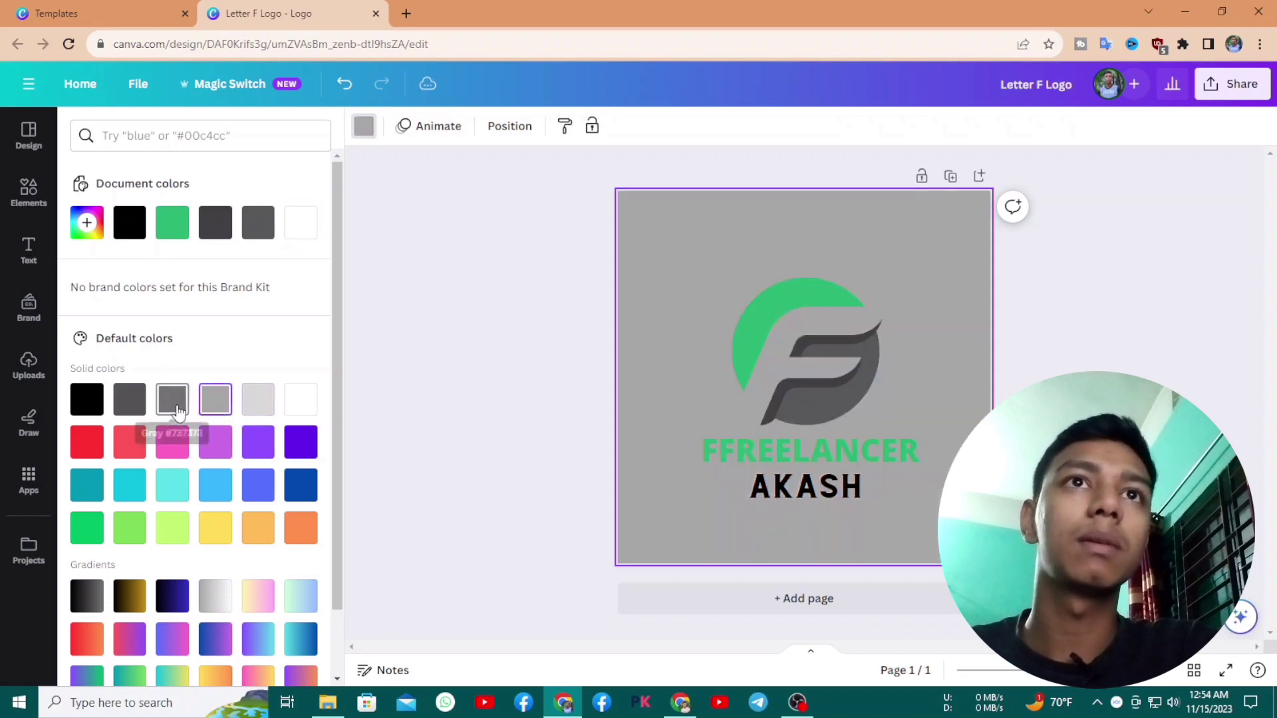
left_click(174, 407)
left_click(298, 401)
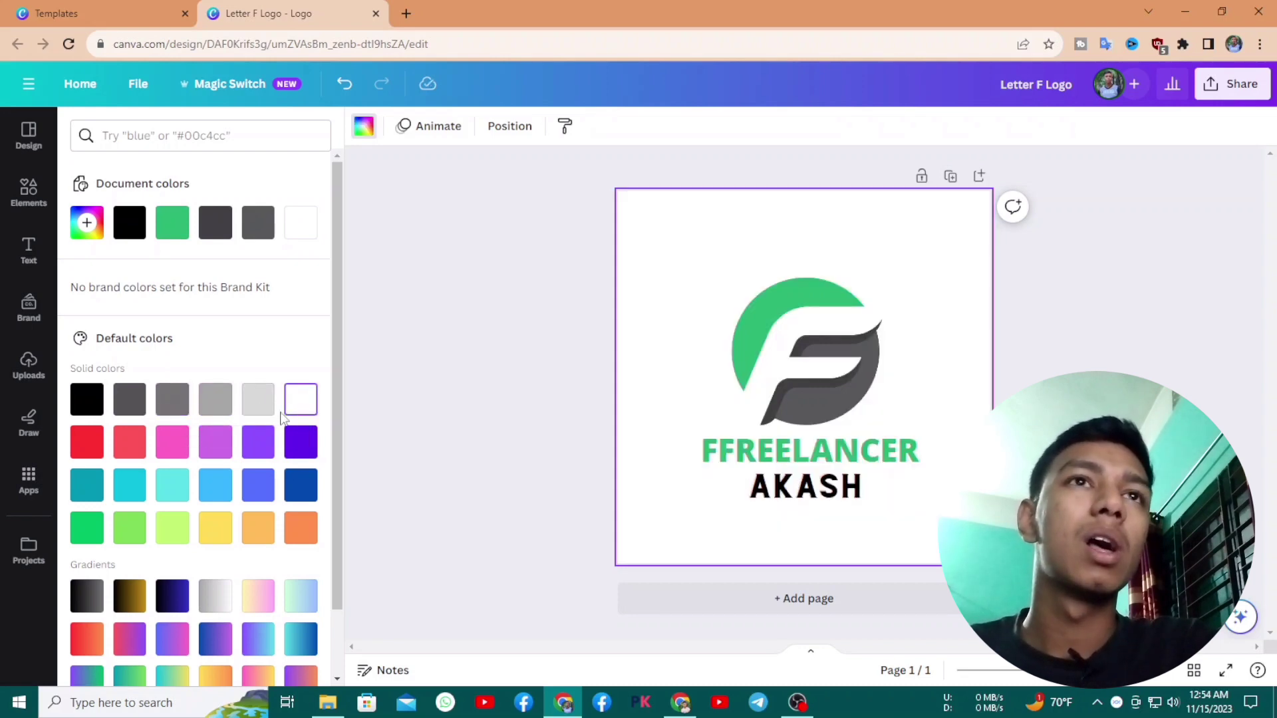
scroll(186, 429, "down", 1)
left_click(130, 367)
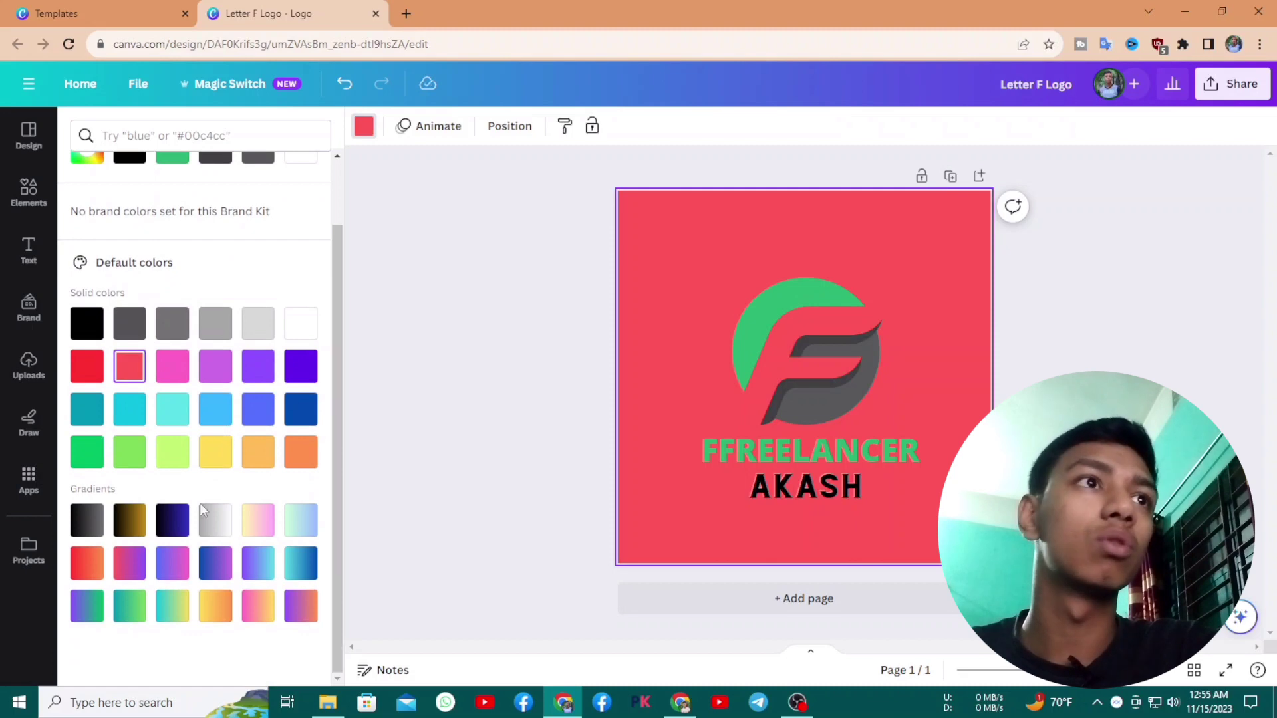
Try the grey-white and black-grey gradients as the page background, and set it to solid white
left_click(211, 521)
left_click(90, 521)
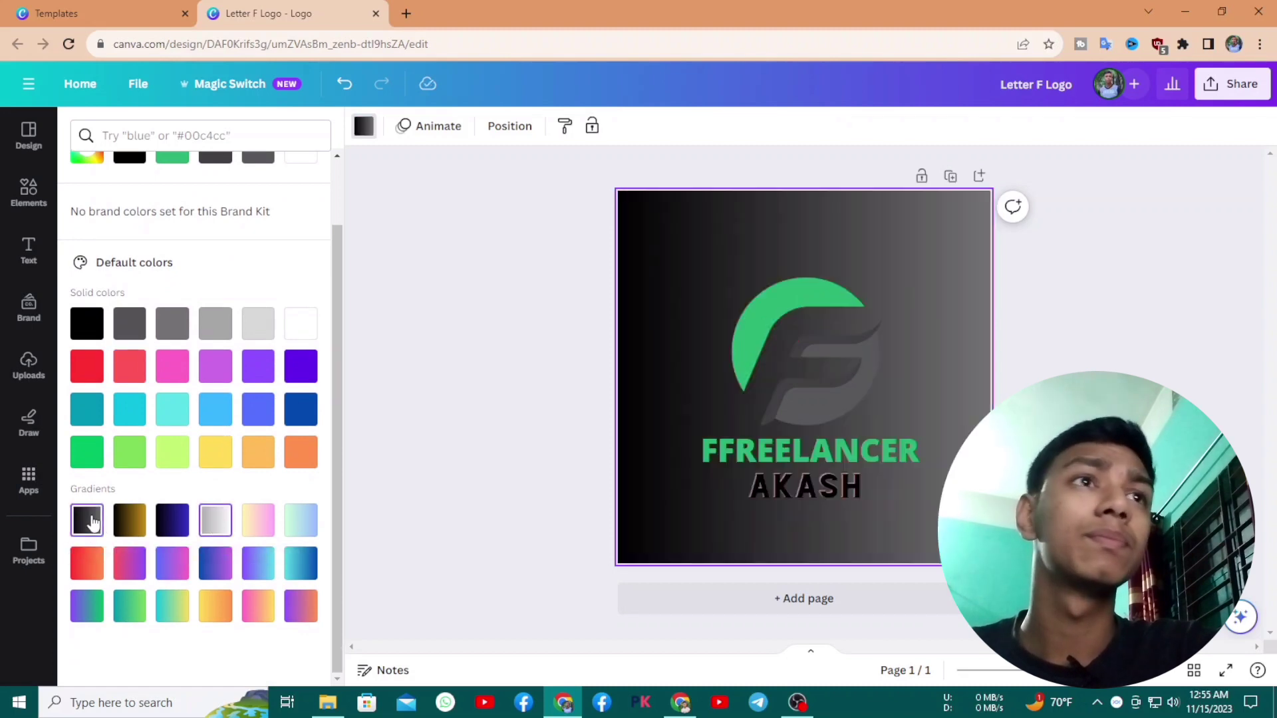
left_click(306, 328)
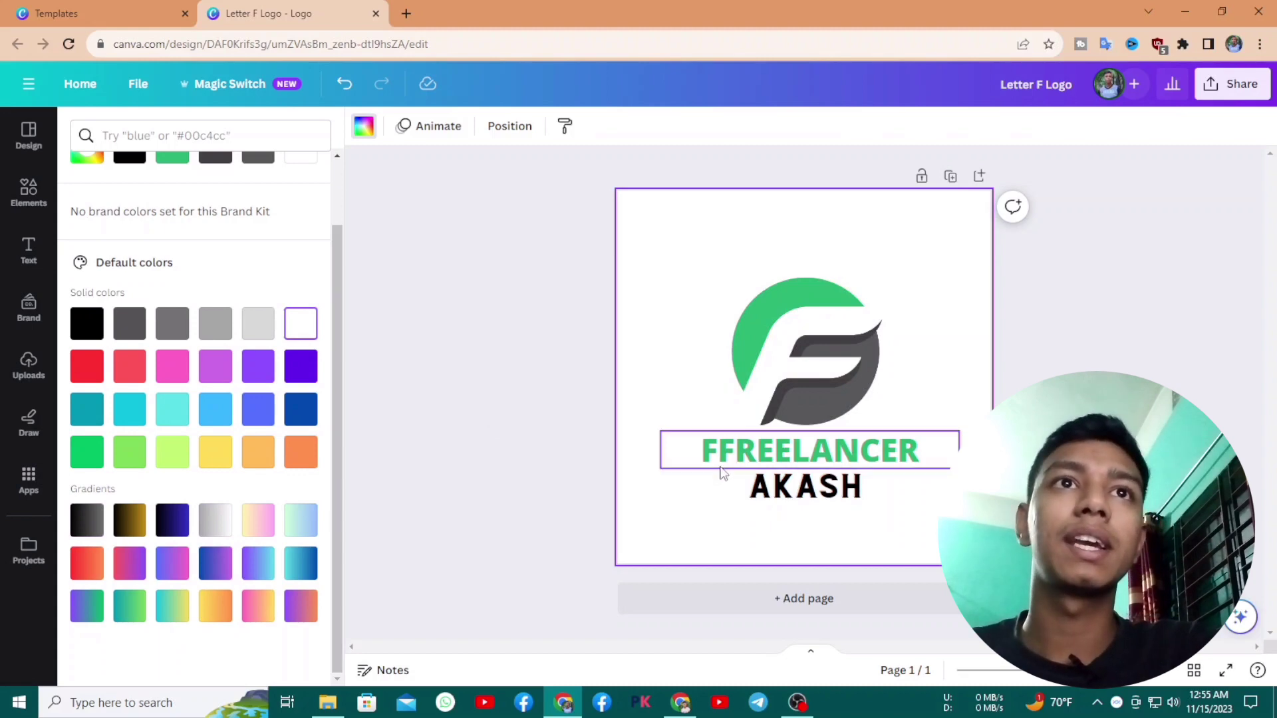
Shrink the first-name text to about size 21.9 and re-center it beneath the FFREELANCER heading
left_click(862, 491)
left_click_drag(871, 499, 856, 494)
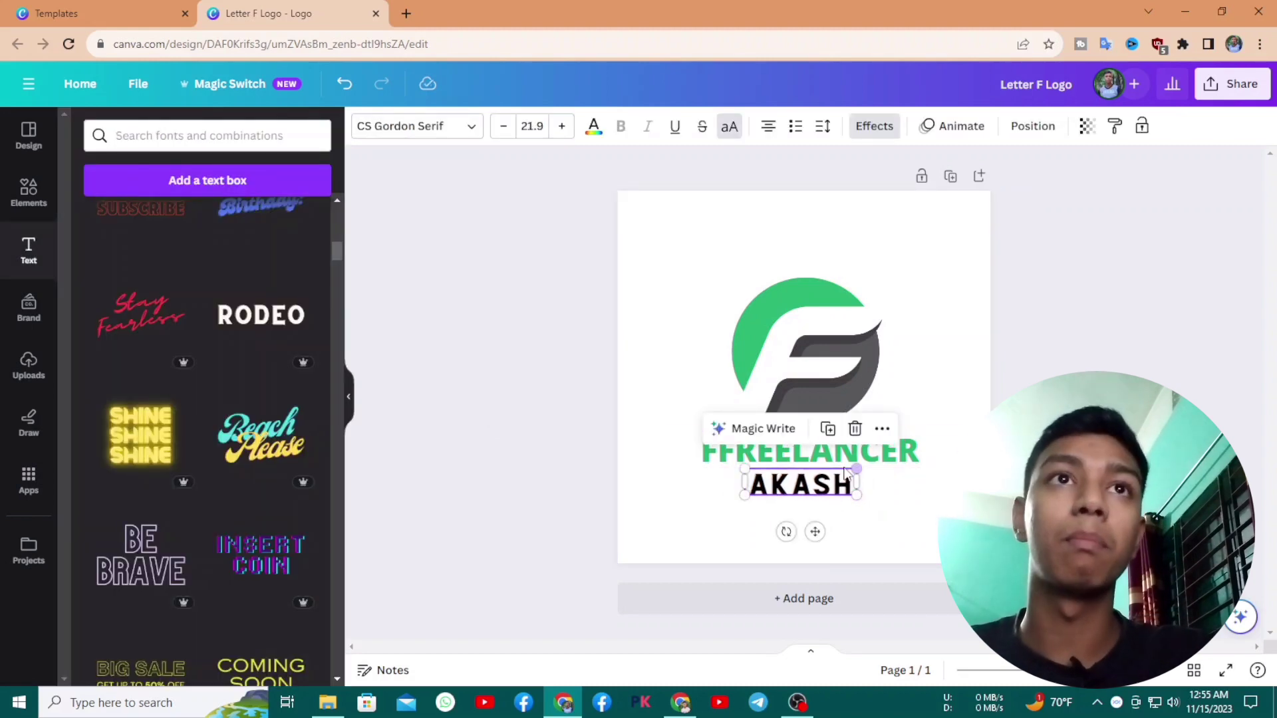
left_click(1017, 465)
left_click_drag(845, 486, 854, 488)
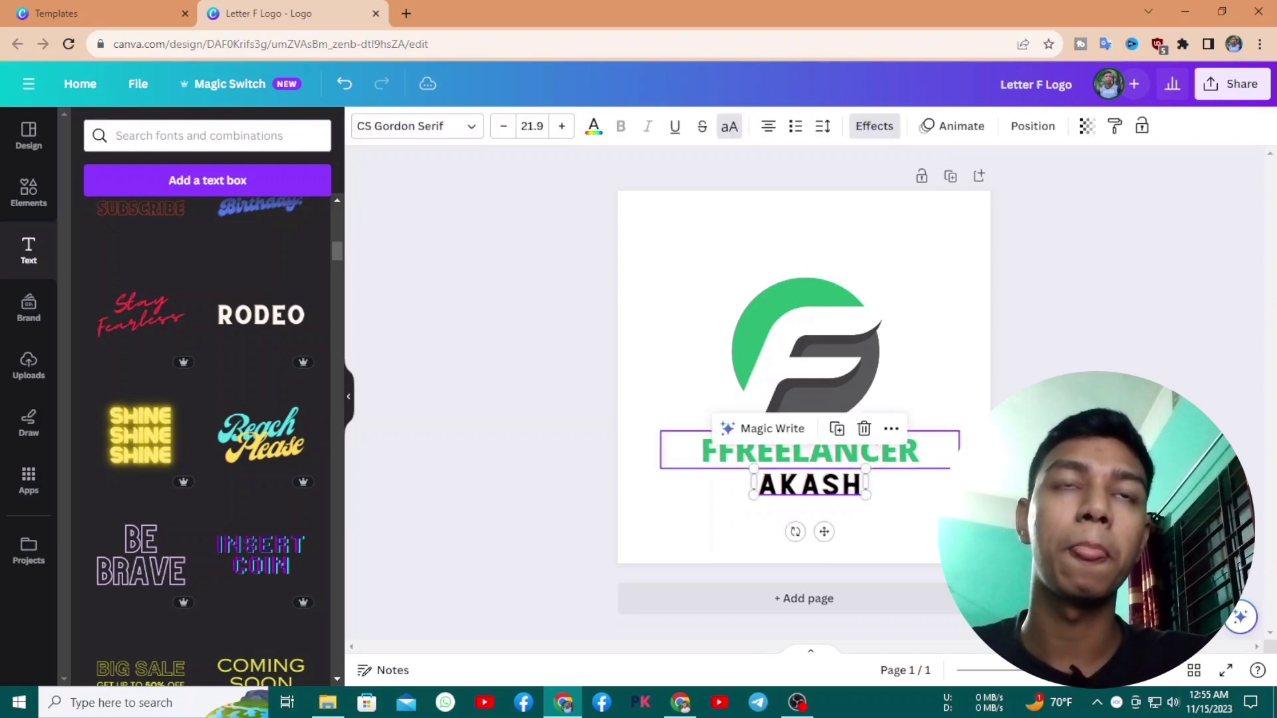
left_click(1018, 459)
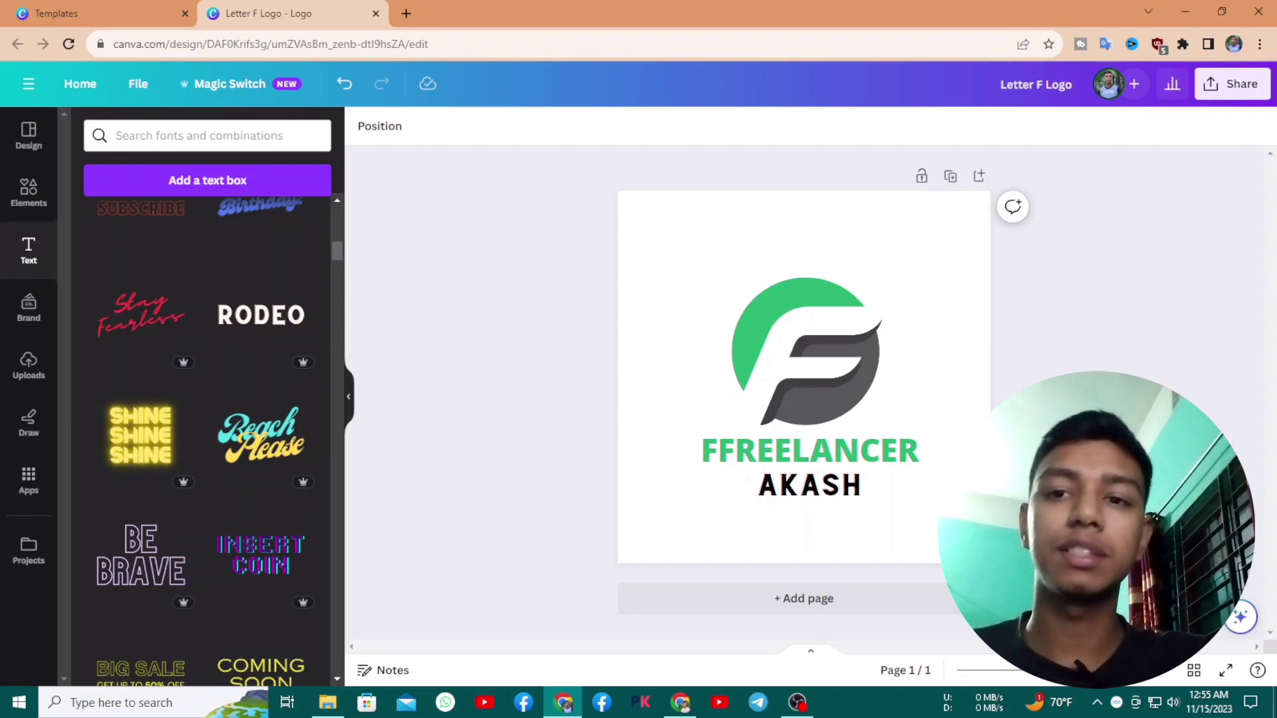
Download the logo as a PNG at size 1 (500 × 500 px)
left_click(1242, 85)
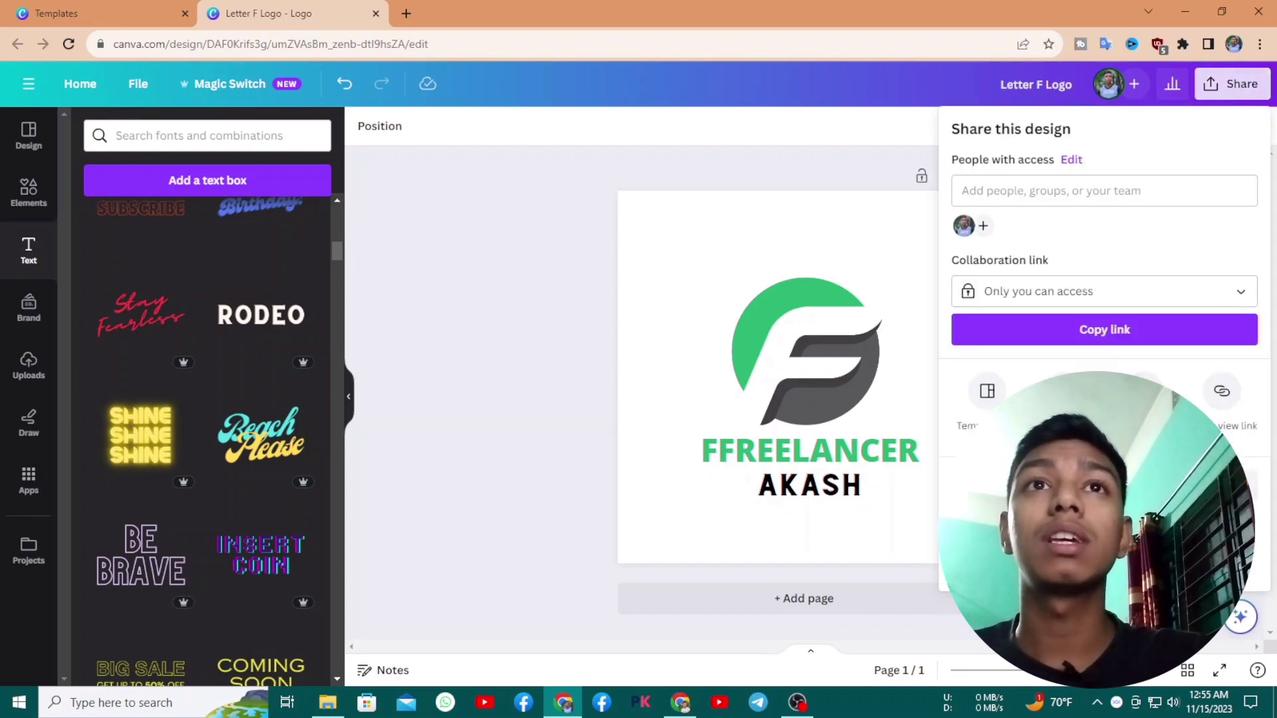
left_click(1104, 484)
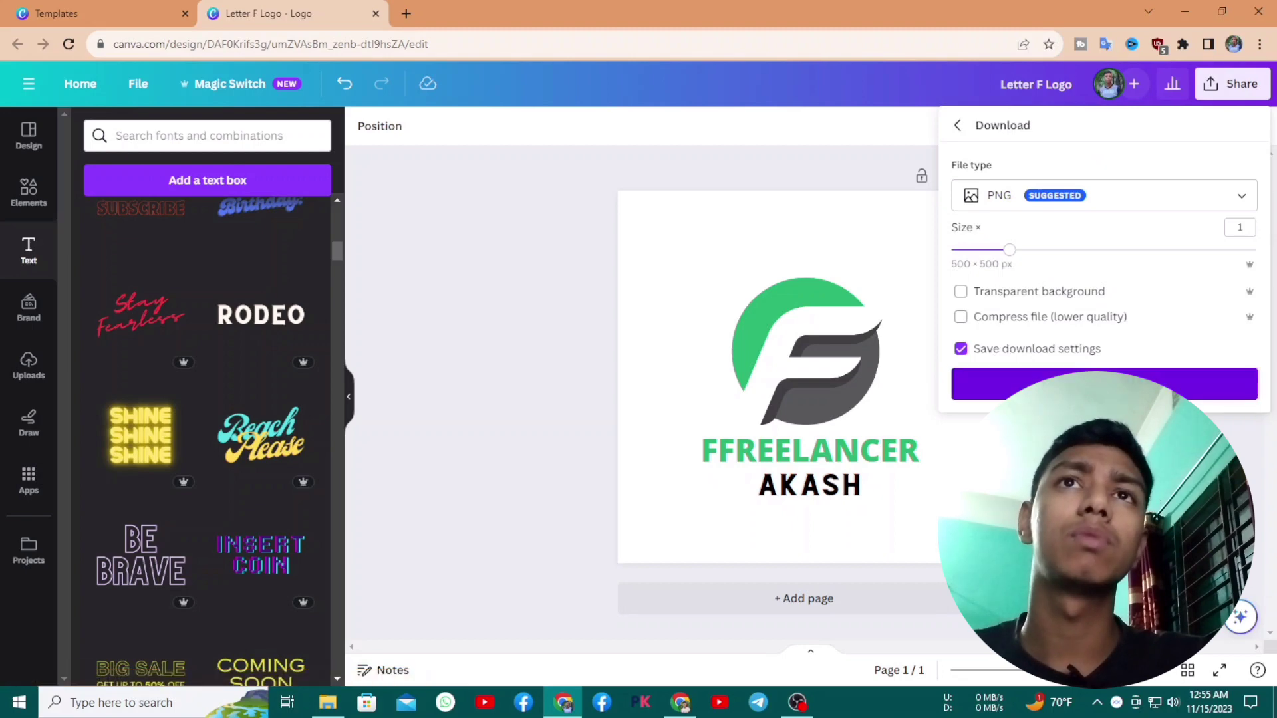
left_click(1104, 385)
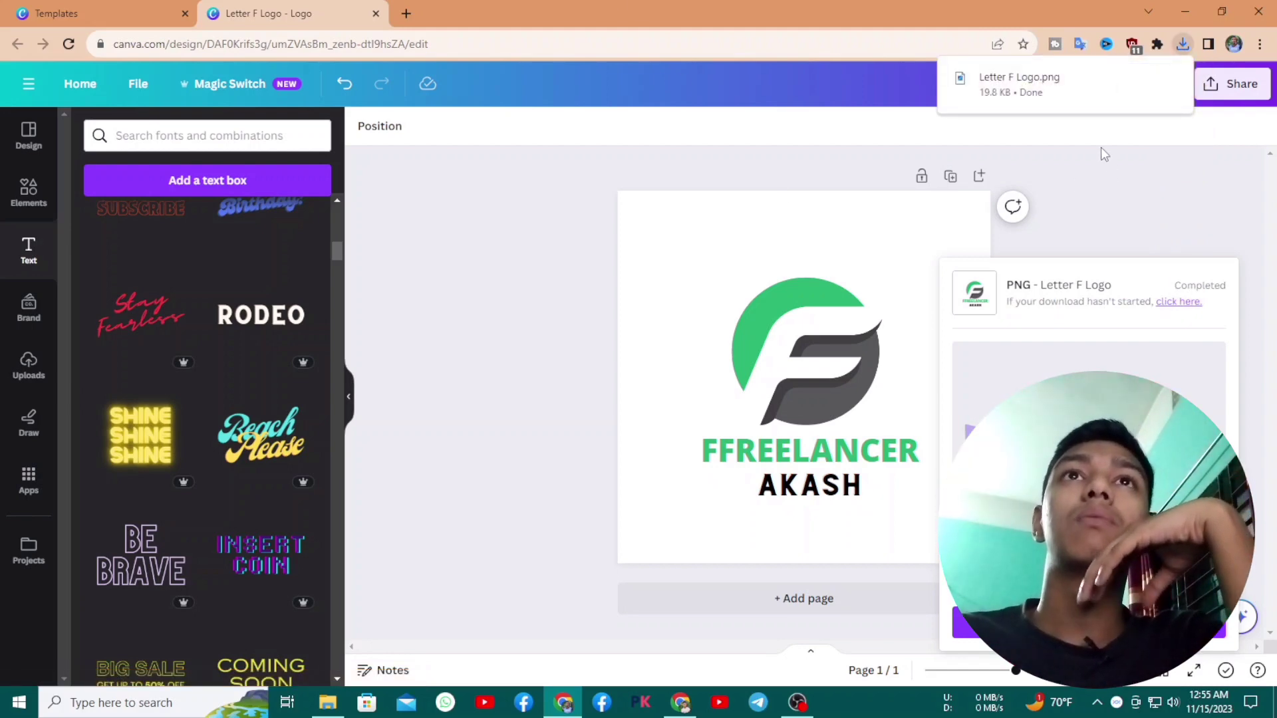
Open the downloaded Letter F Logo.png, check its image quality up close, and delete the file
left_click(1097, 88)
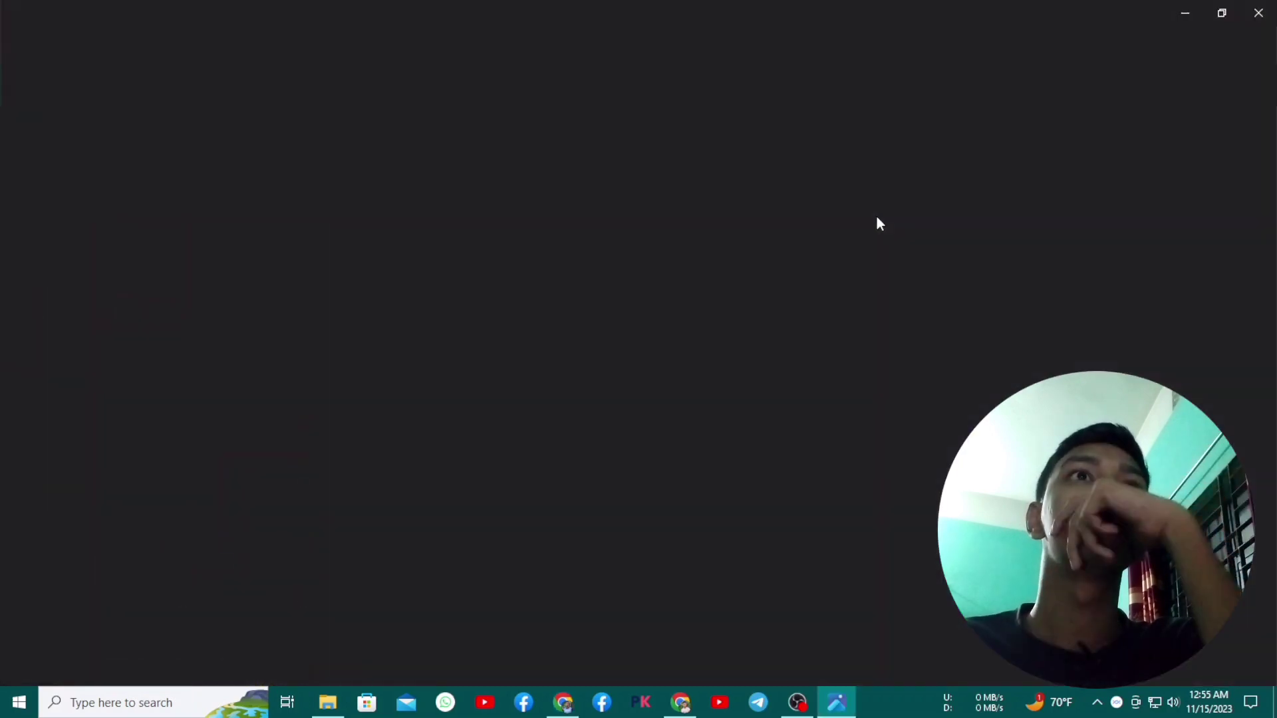
scroll(573, 377, "up", 3)
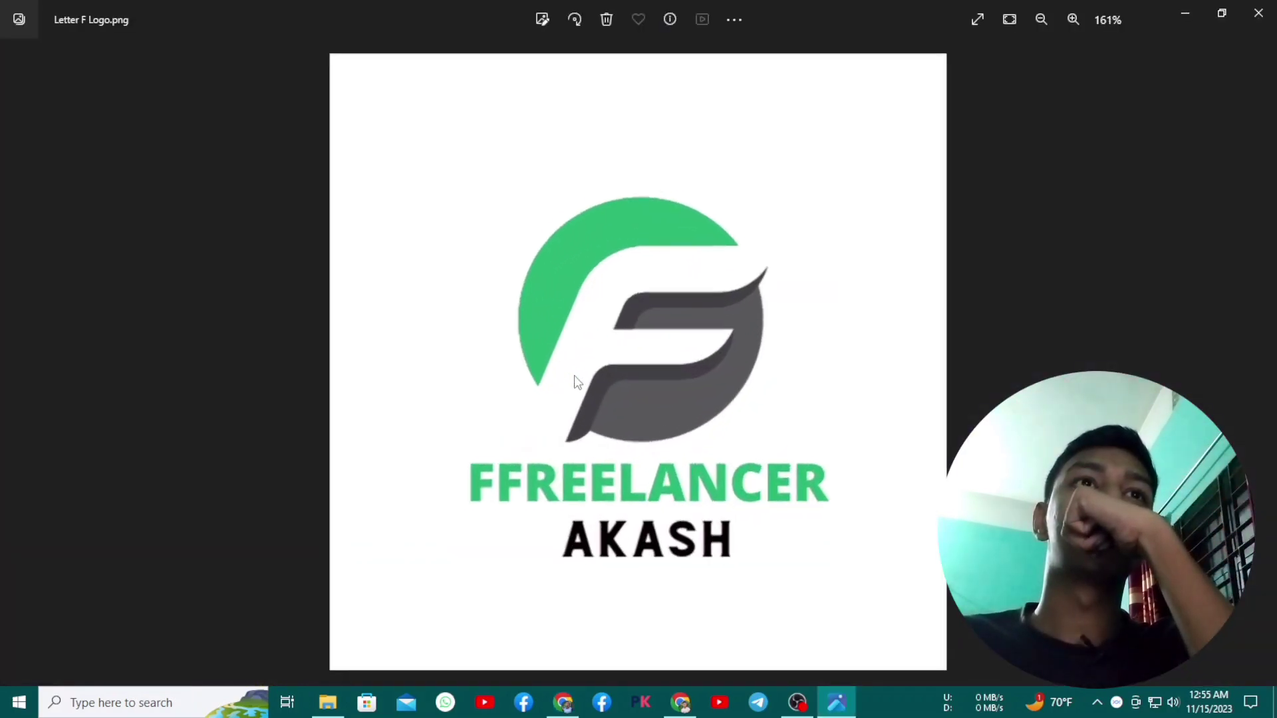
scroll(576, 380, "up", 2)
scroll(576, 381, "down", 5)
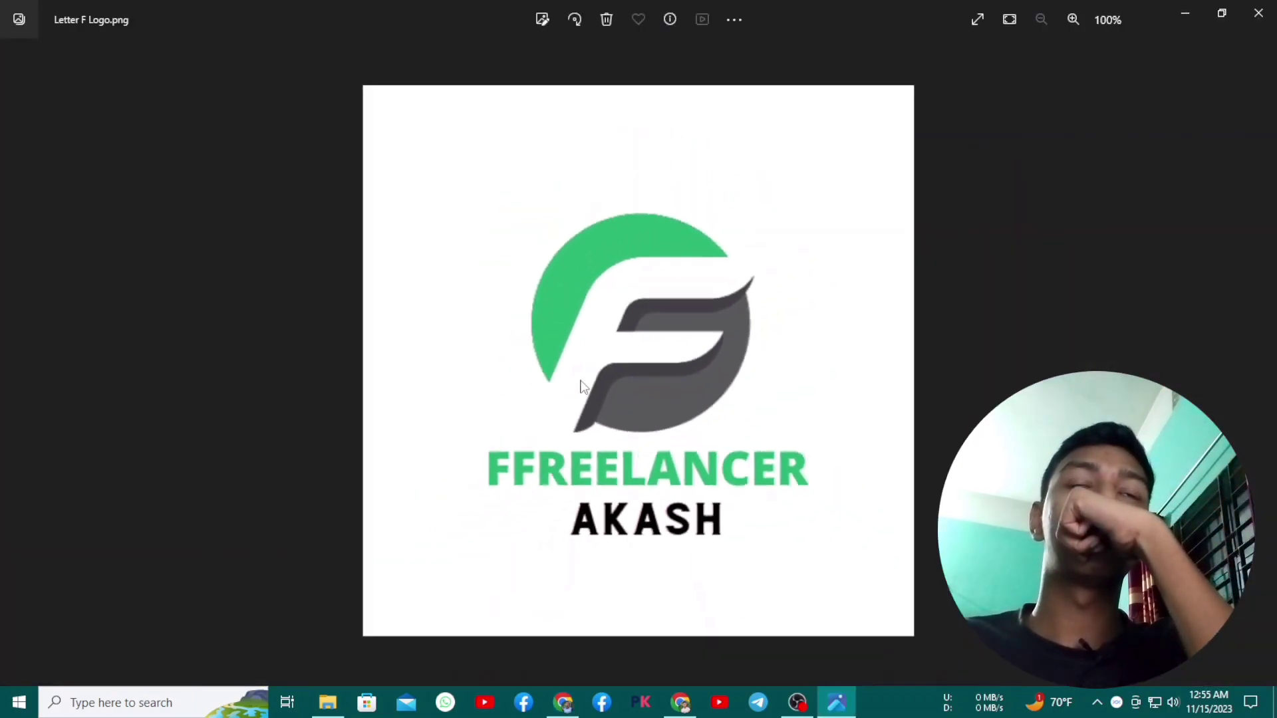
left_click(612, 22)
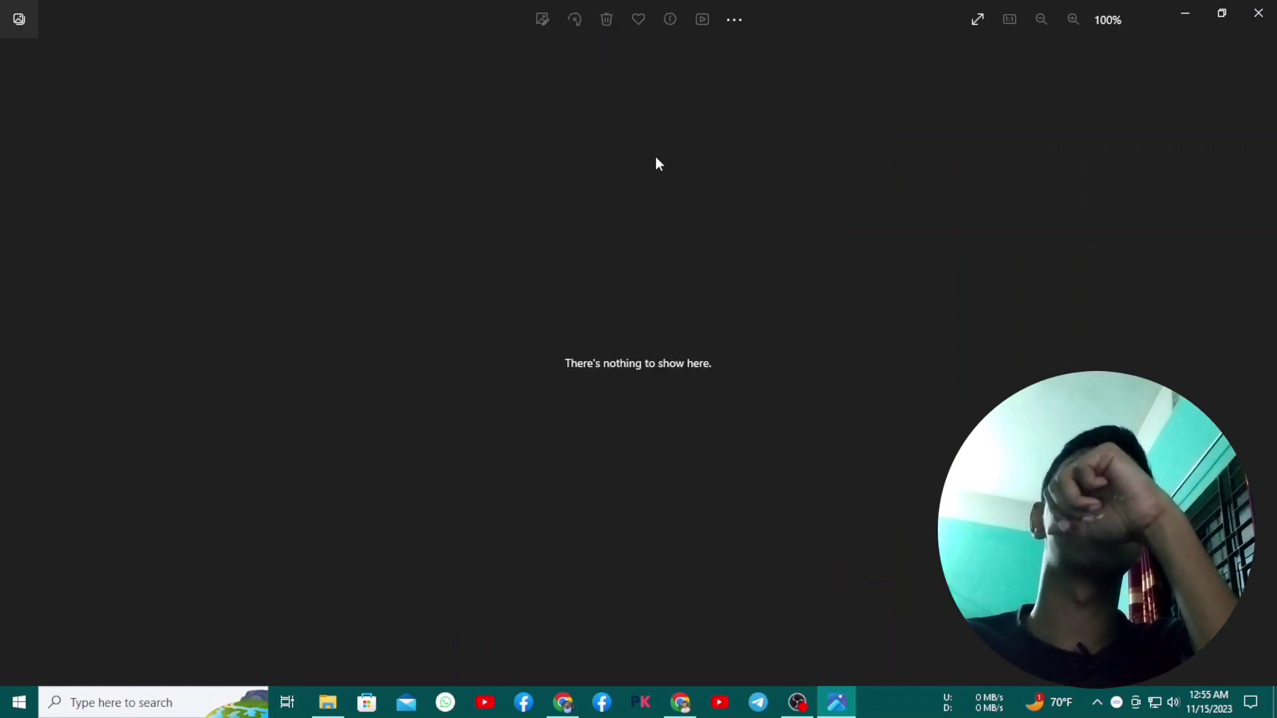
left_click(1258, 13)
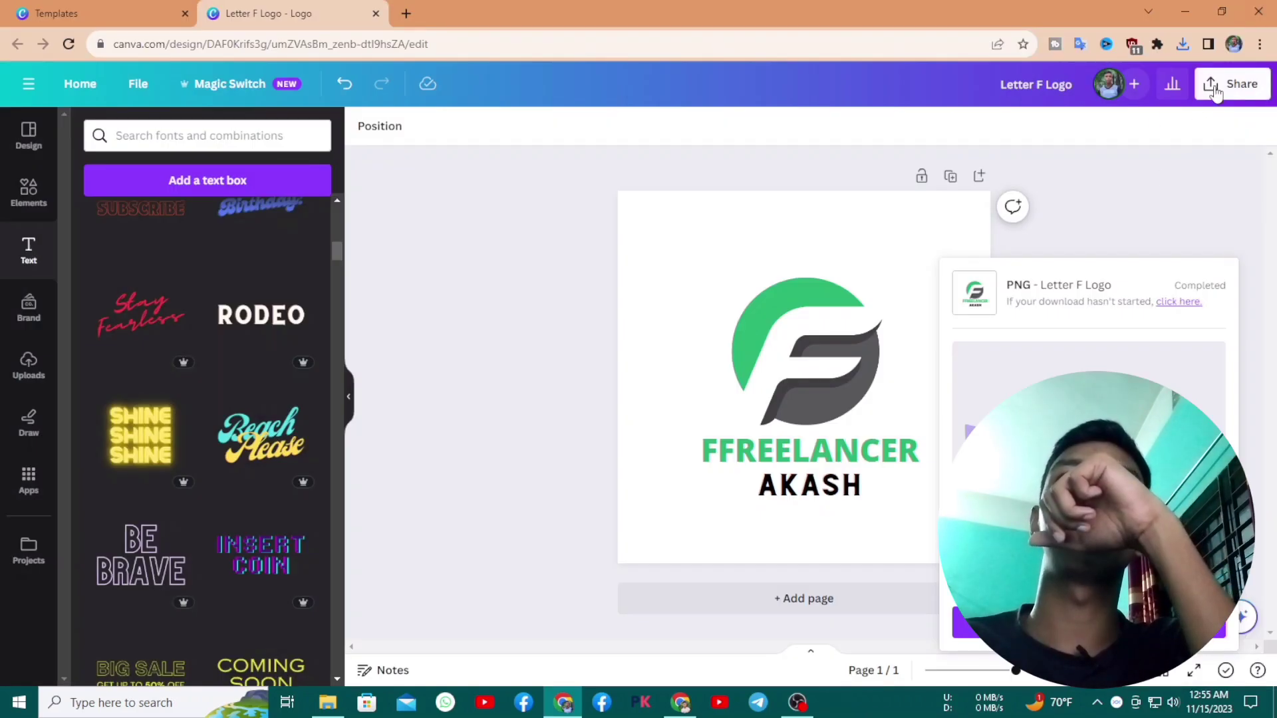
Download the logo as a PNG at the maximum size of 3.125 (1,563 × 1,563 px)
left_click(1210, 85)
left_click(1004, 480)
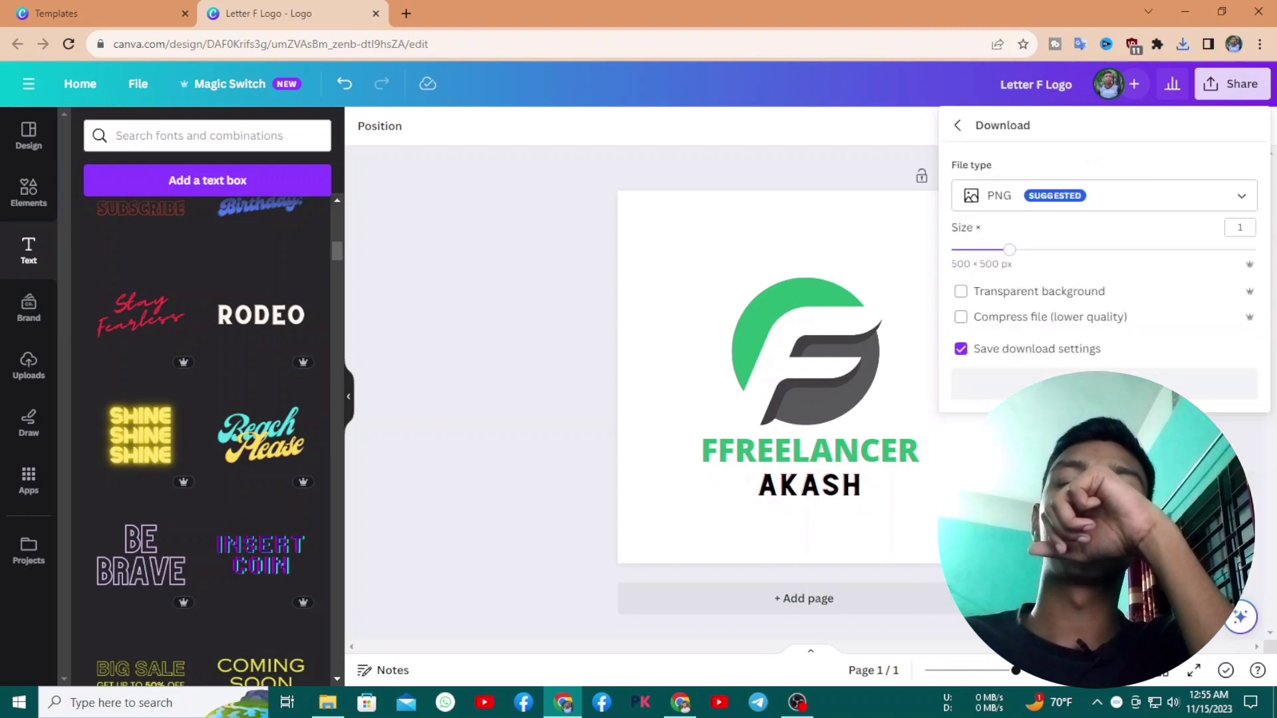
left_click_drag(1009, 251, 1276, 307)
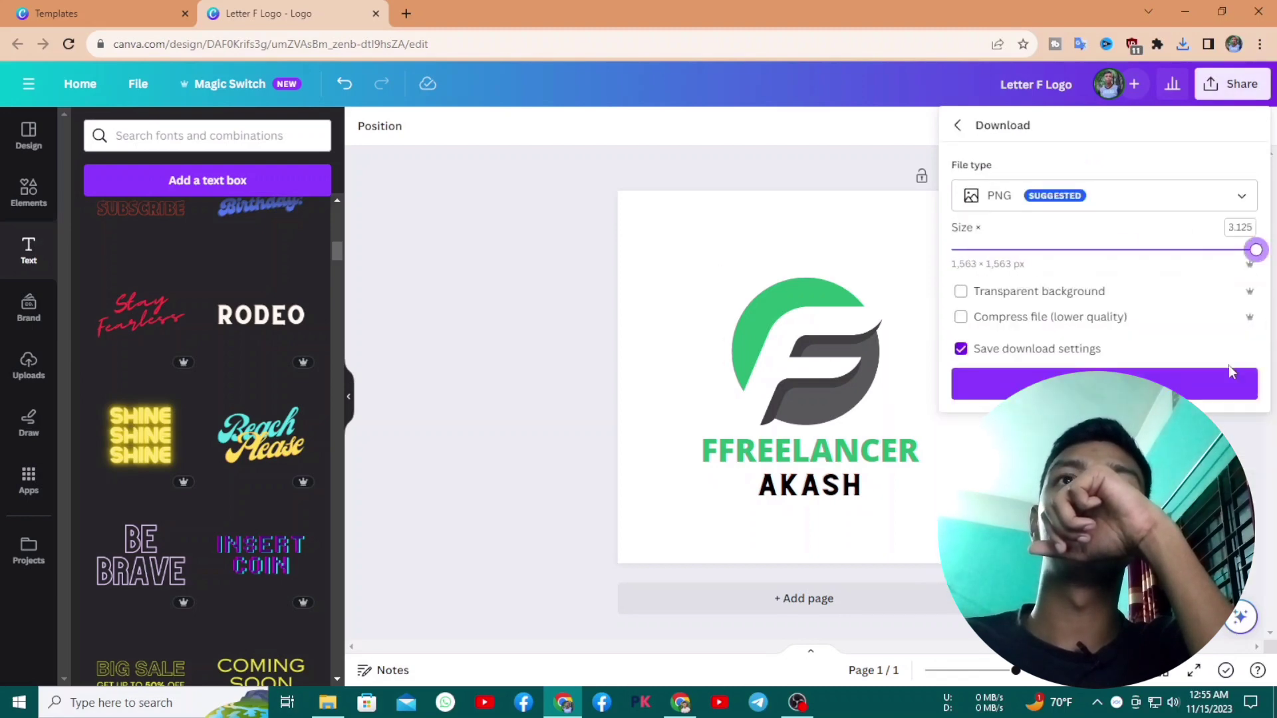
left_click(1209, 382)
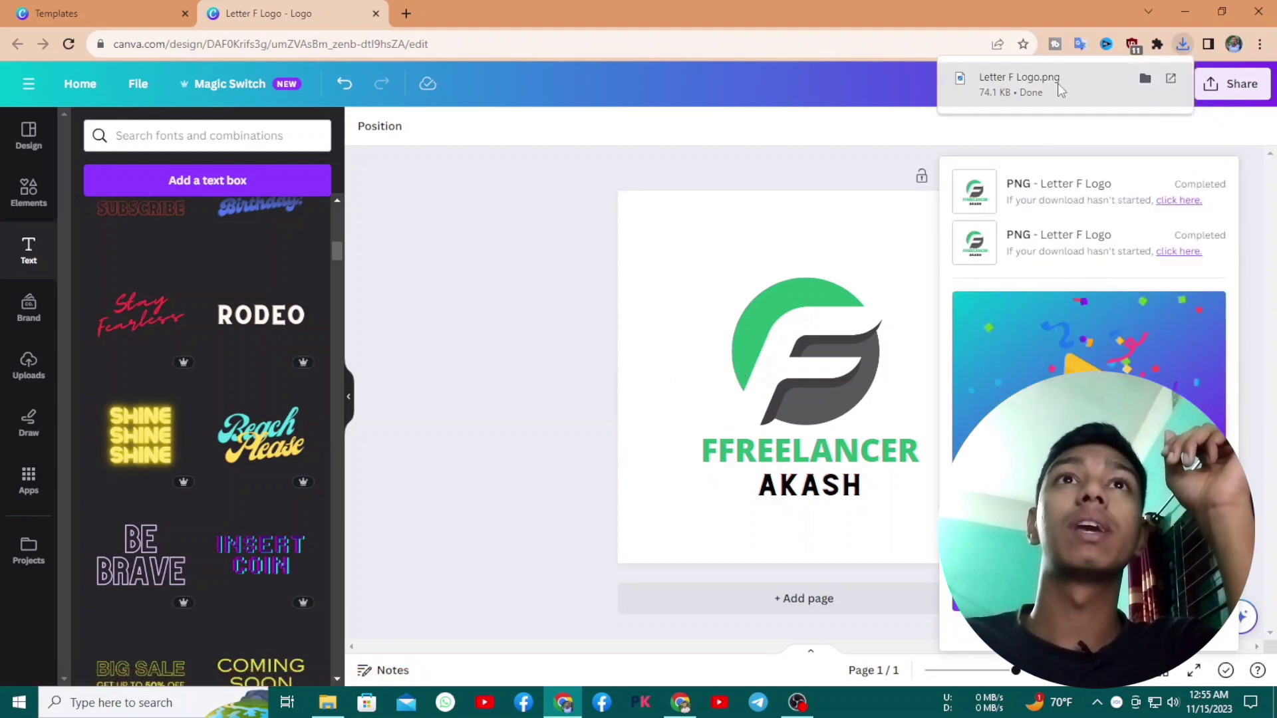
Open the newly downloaded Letter F Logo.png and examine the sharpness of its emblem and text
left_click(1060, 89)
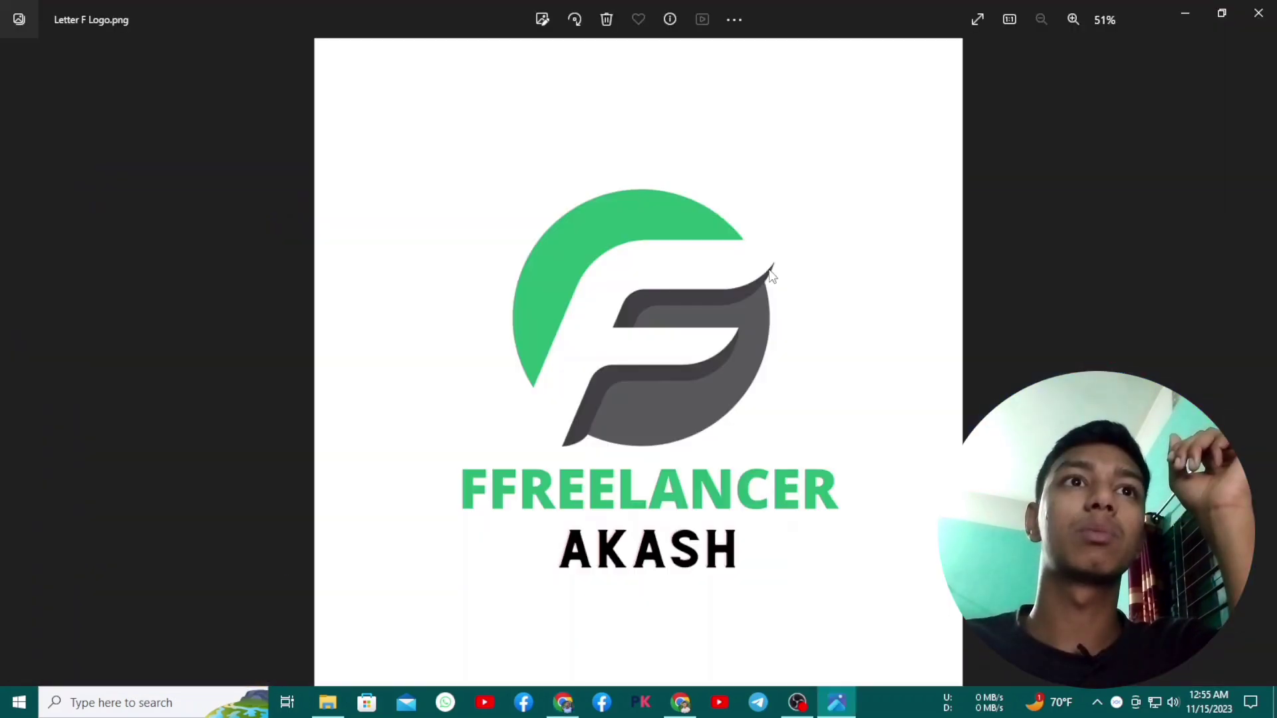
scroll(768, 274, "up", 3)
scroll(775, 278, "down", 1)
scroll(780, 276, "up", 2)
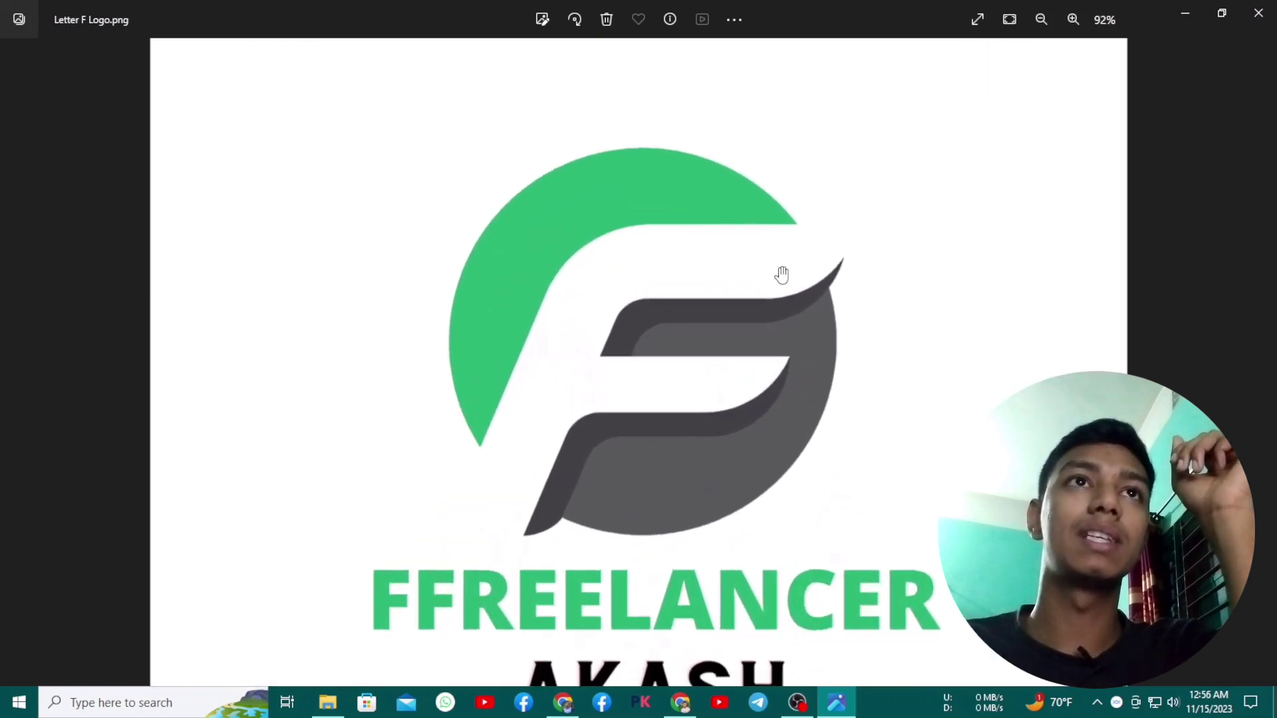
scroll(783, 278, "down", 3)
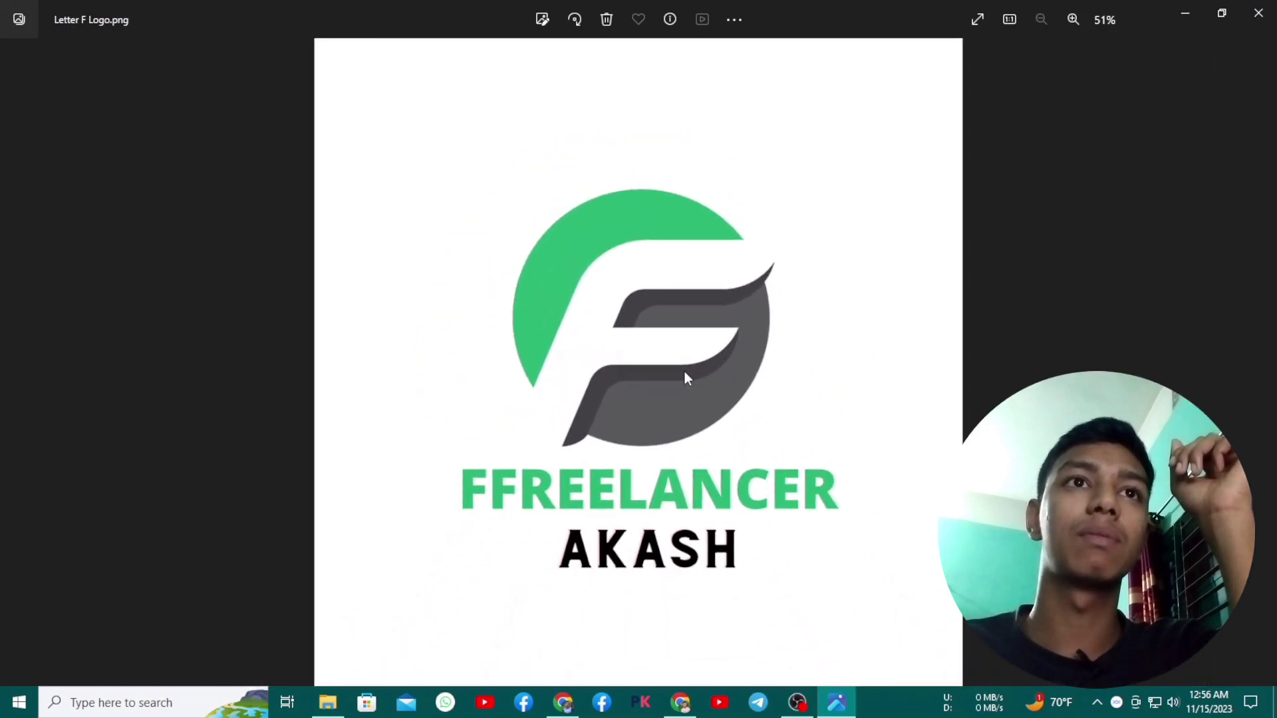
scroll(667, 459, "up", 3)
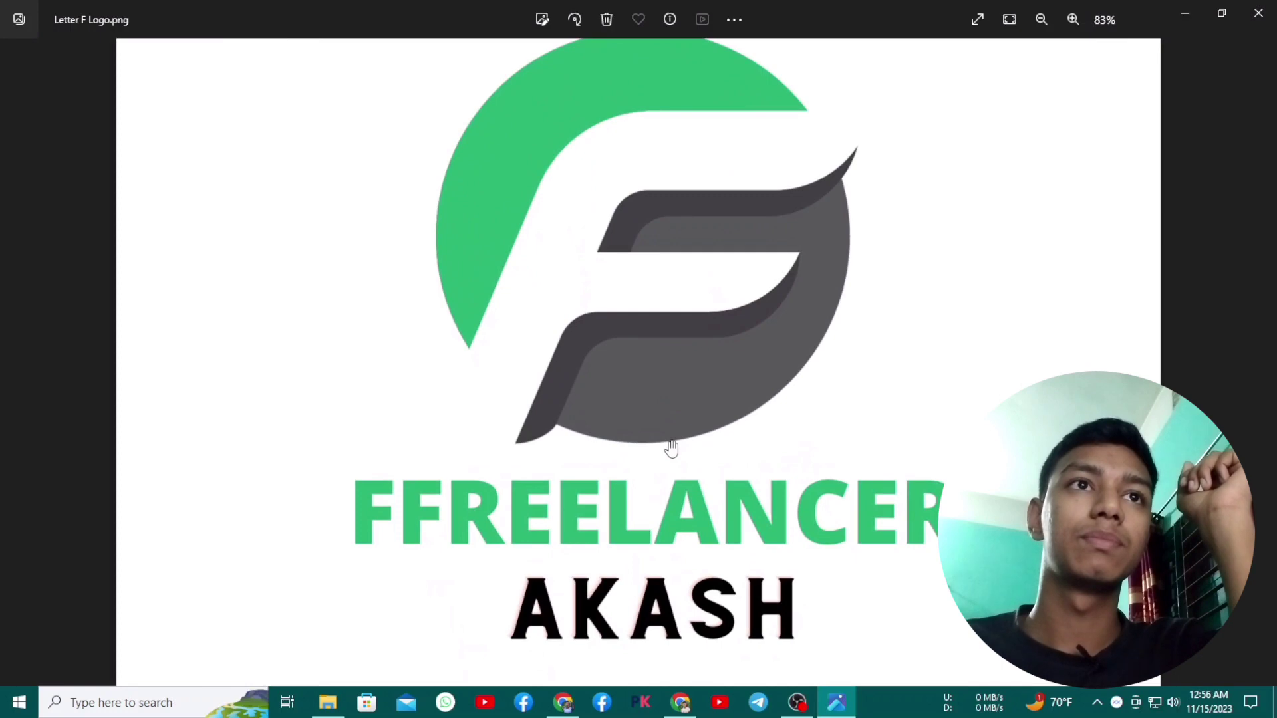
scroll(671, 447, "down", 3)
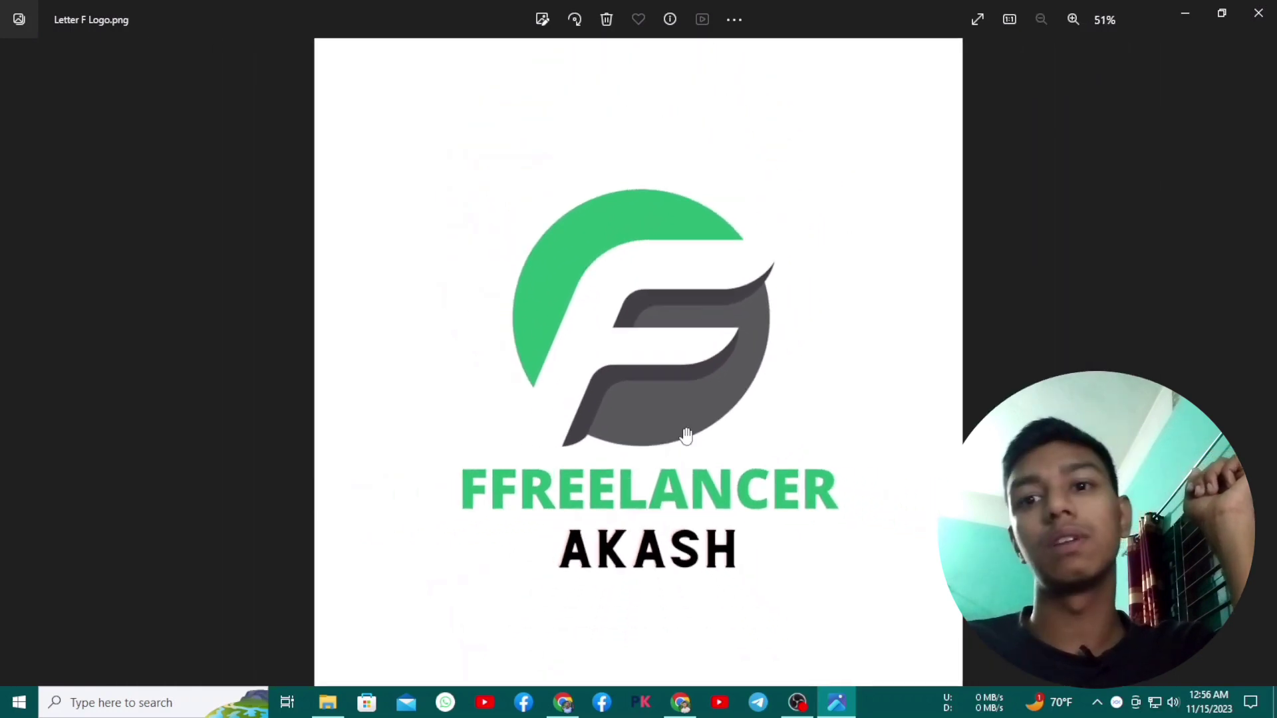
scroll(686, 435, "up", 4)
scroll(687, 426, "down", 4)
left_click(1264, 15)
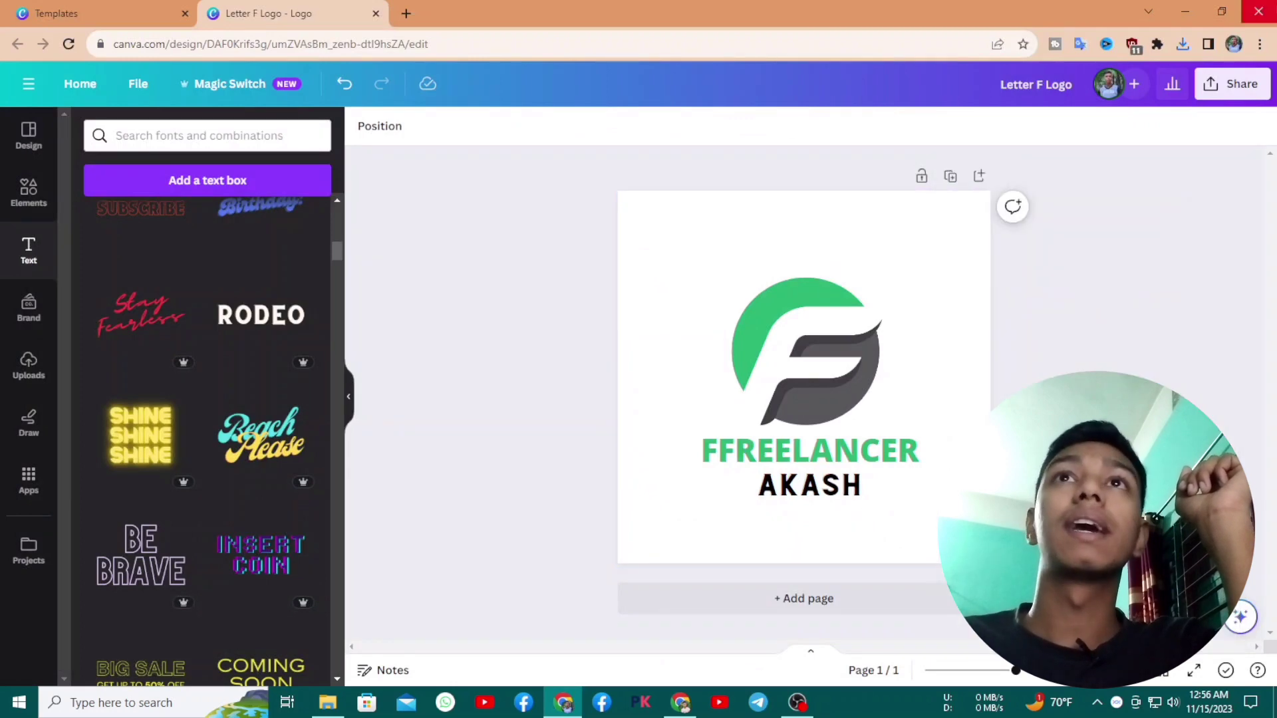
Switch to the YouTube channel, open its customization in YouTube Studio, and look over the branding and basic info settings
left_click(1261, 12)
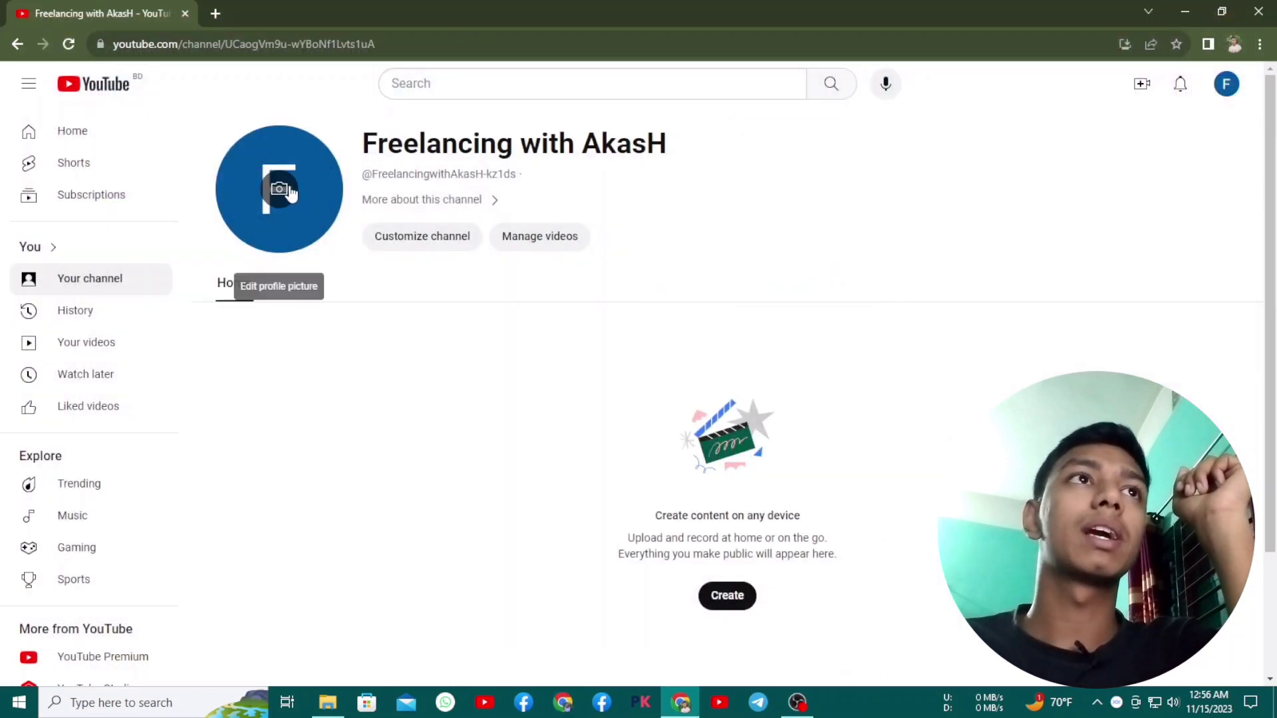
left_click(461, 248)
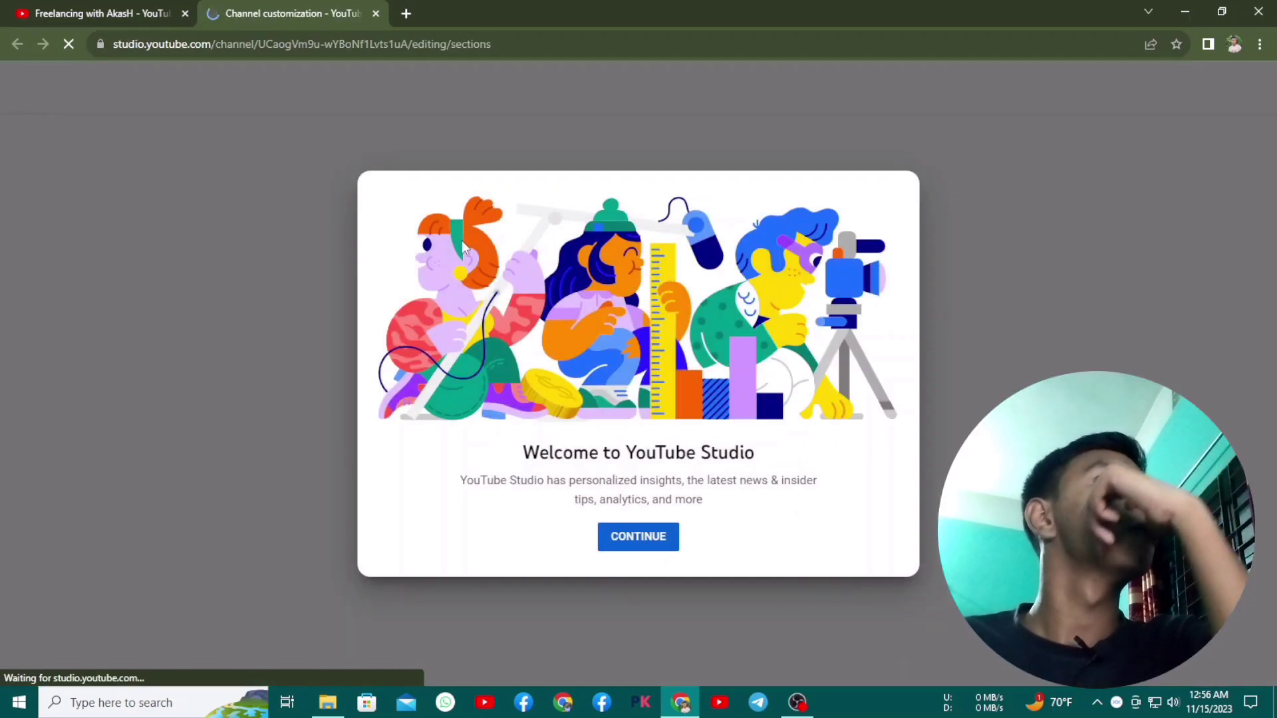
left_click(658, 542)
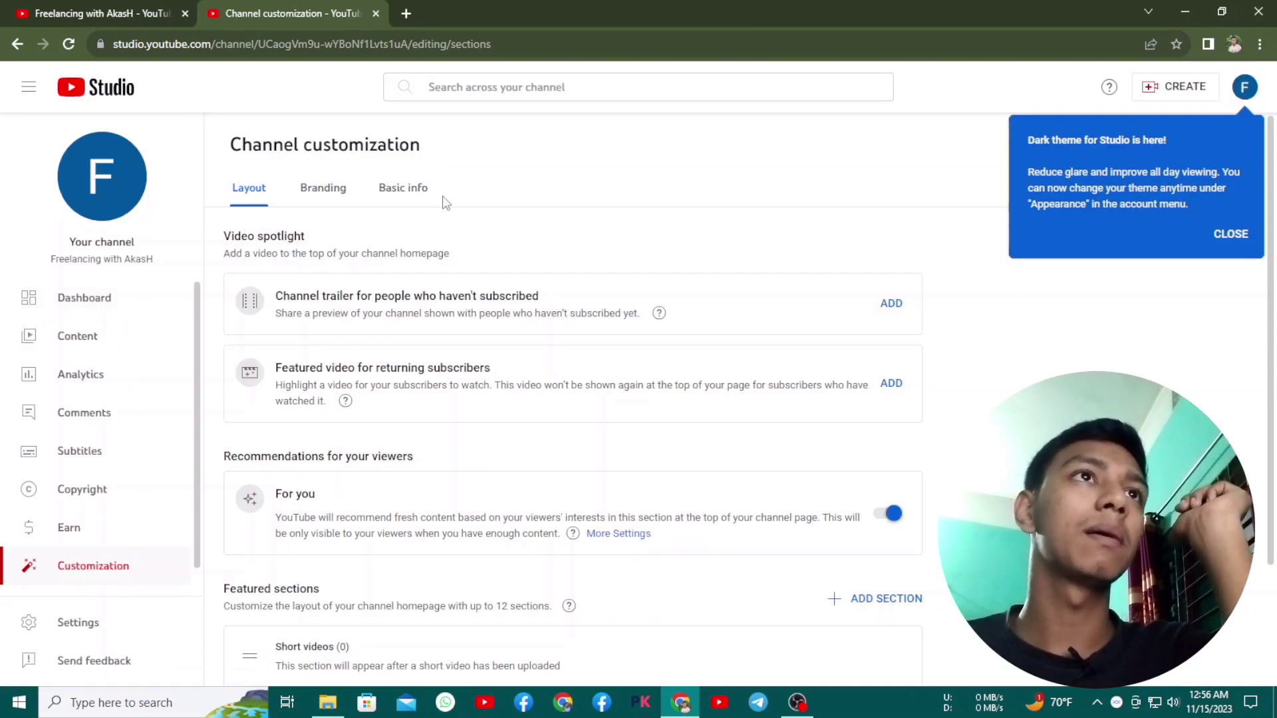
left_click(423, 194)
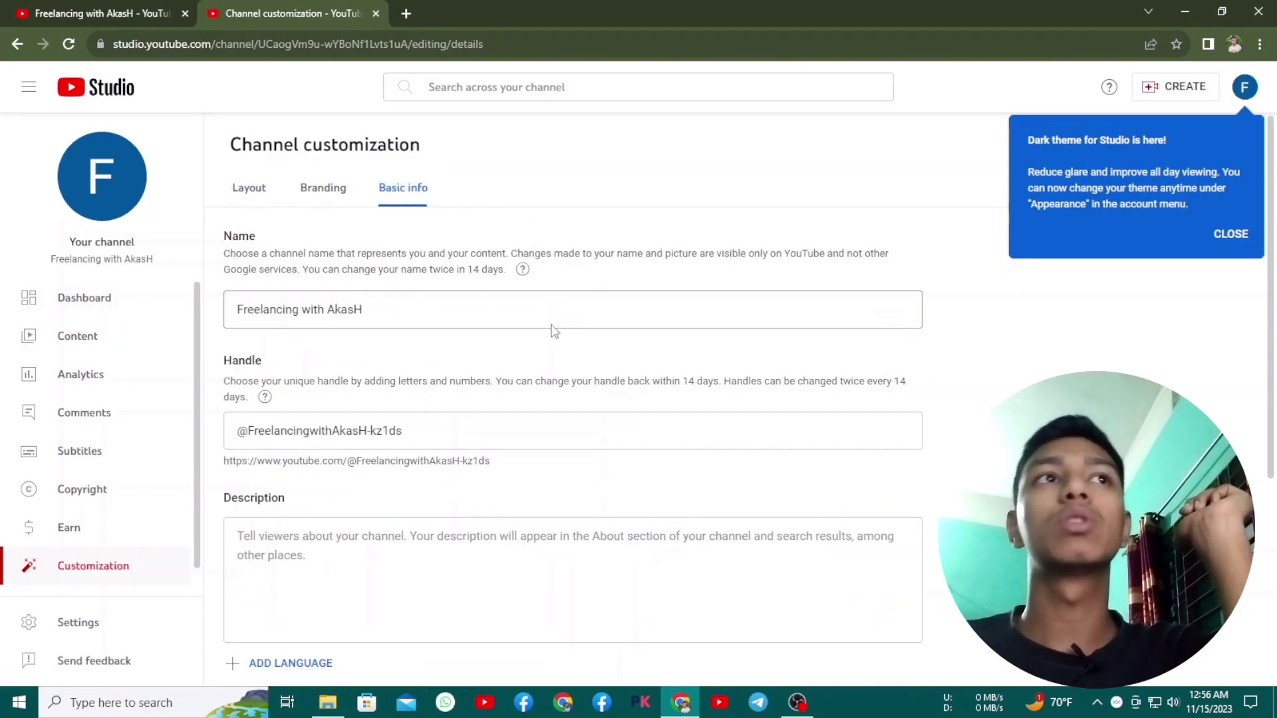
left_click(325, 196)
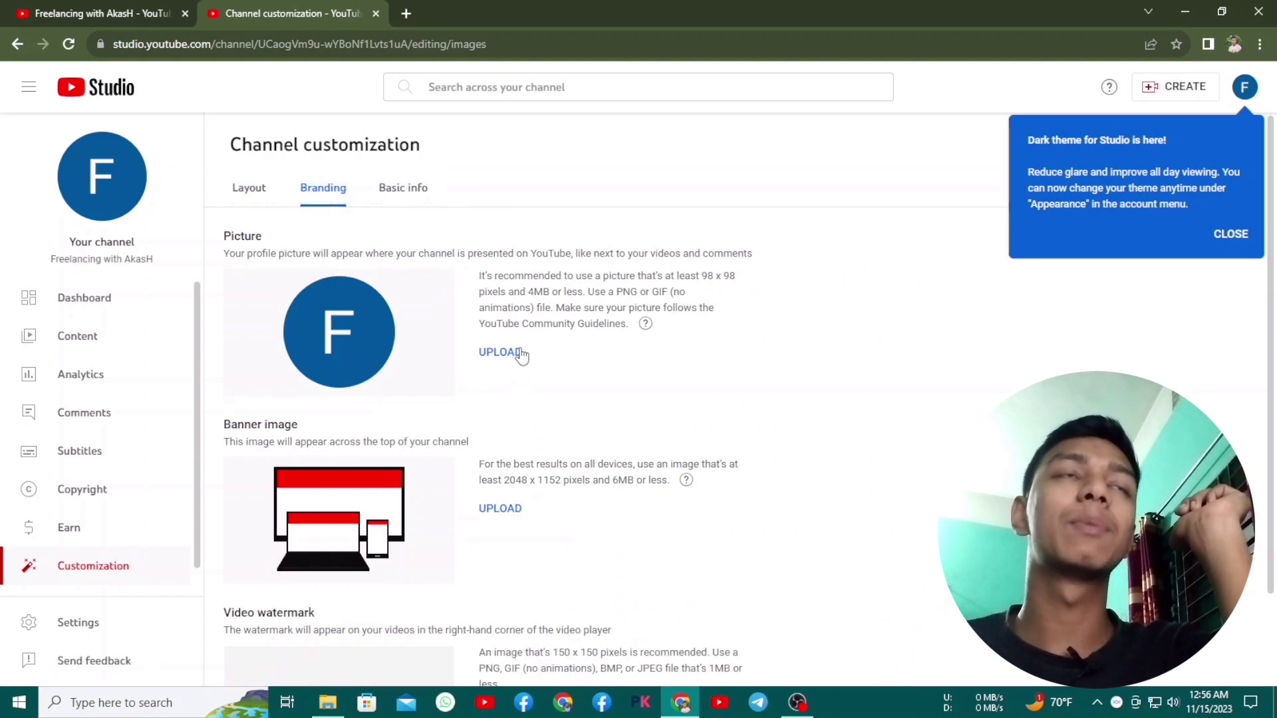
left_click(406, 197)
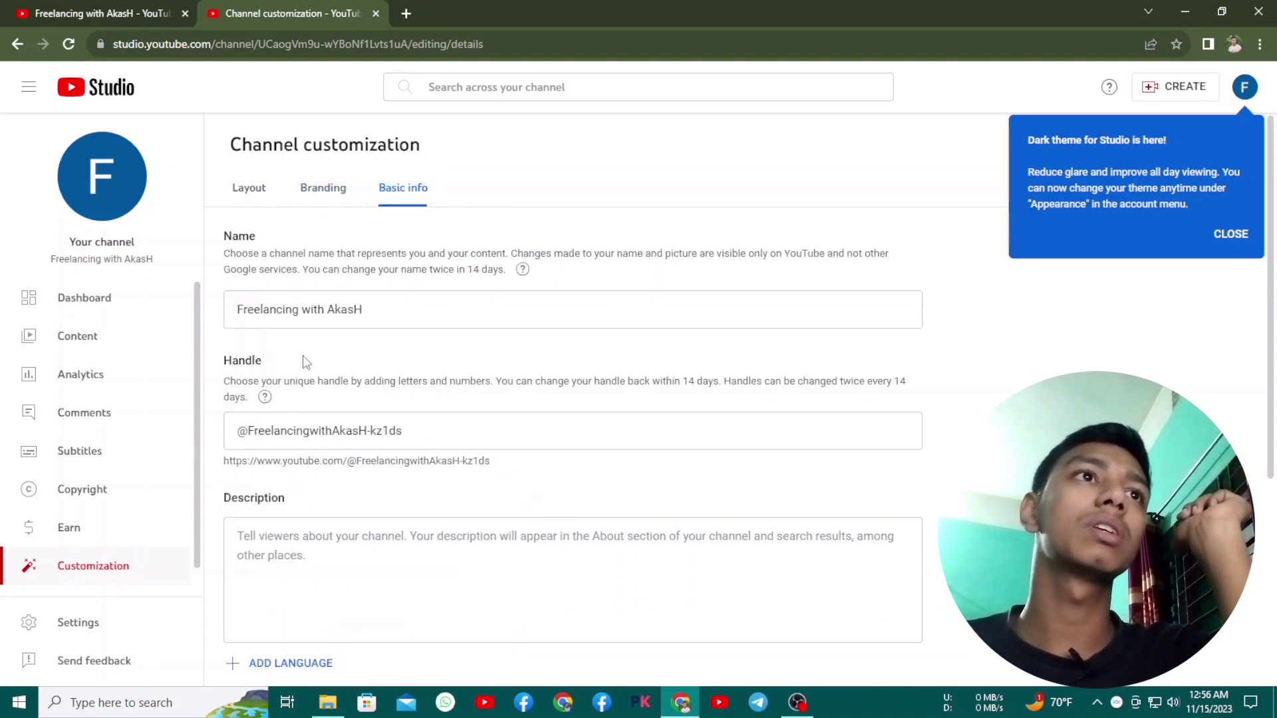
Upload Letter F Logo from Downloads as the channel's profile picture in the branding settings, keeping the default circular crop
left_click(339, 193)
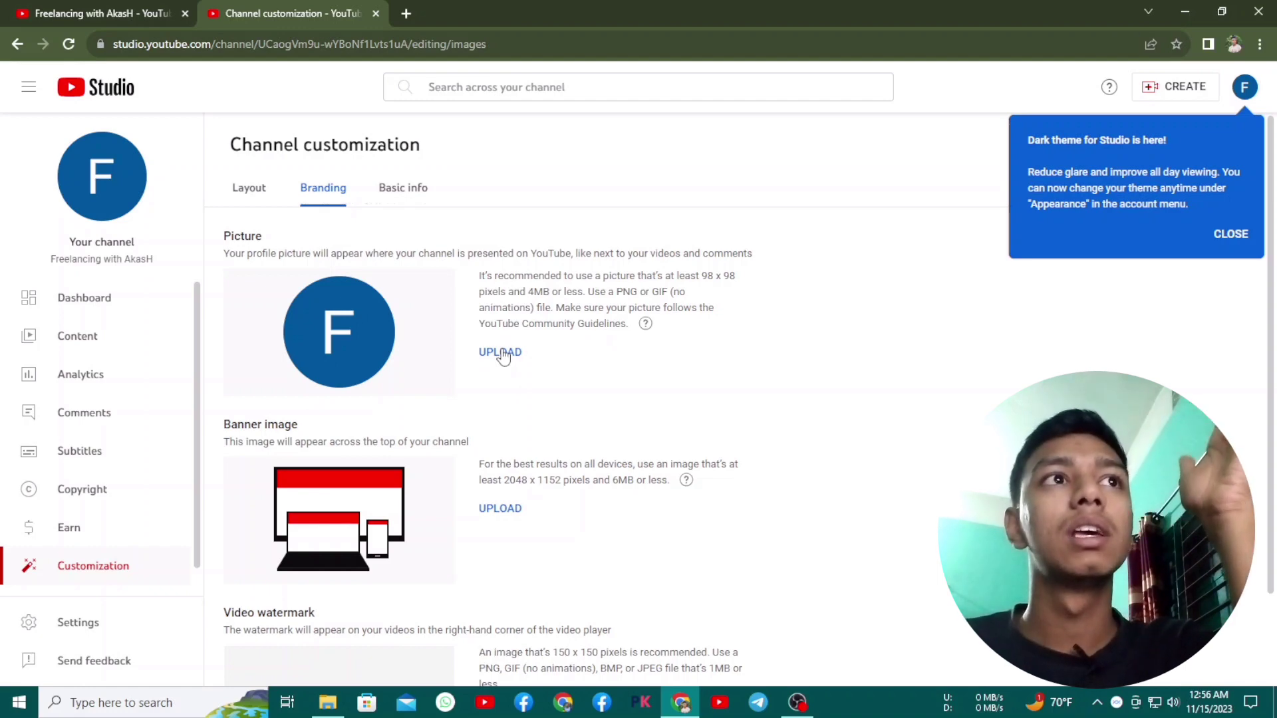
left_click(502, 352)
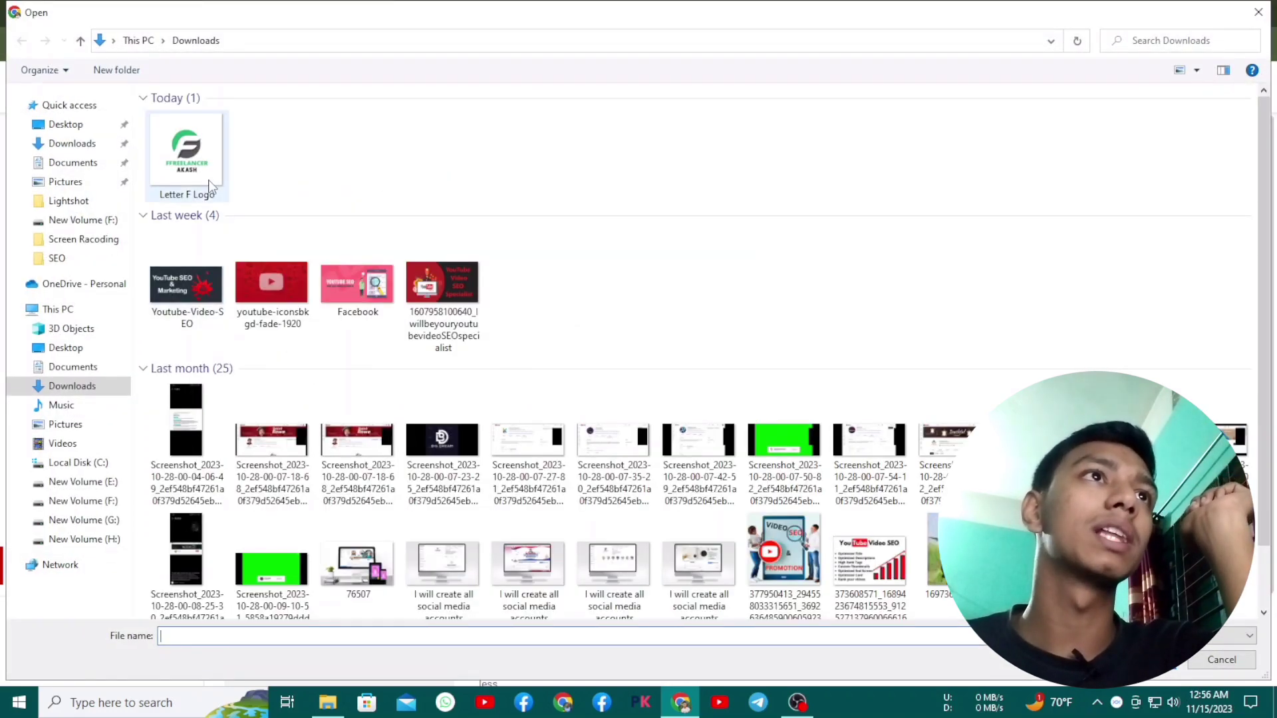
left_click(209, 185)
left_click(1142, 660)
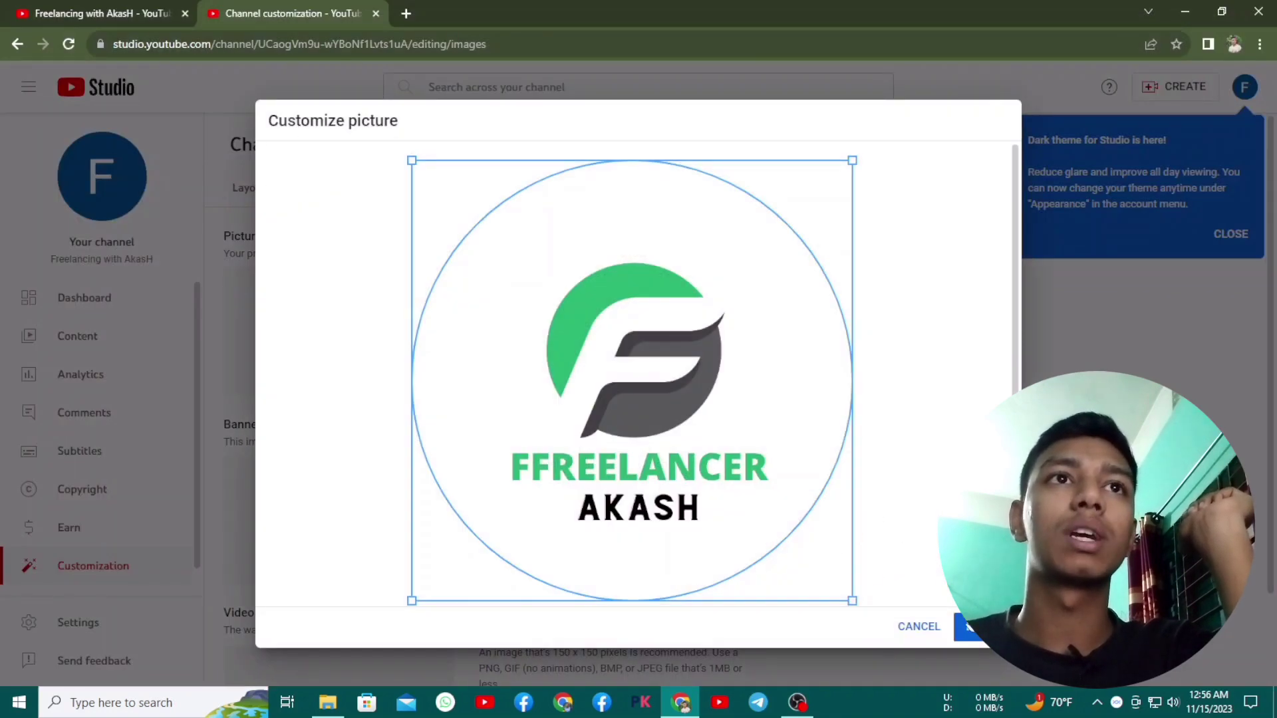
left_click(972, 626)
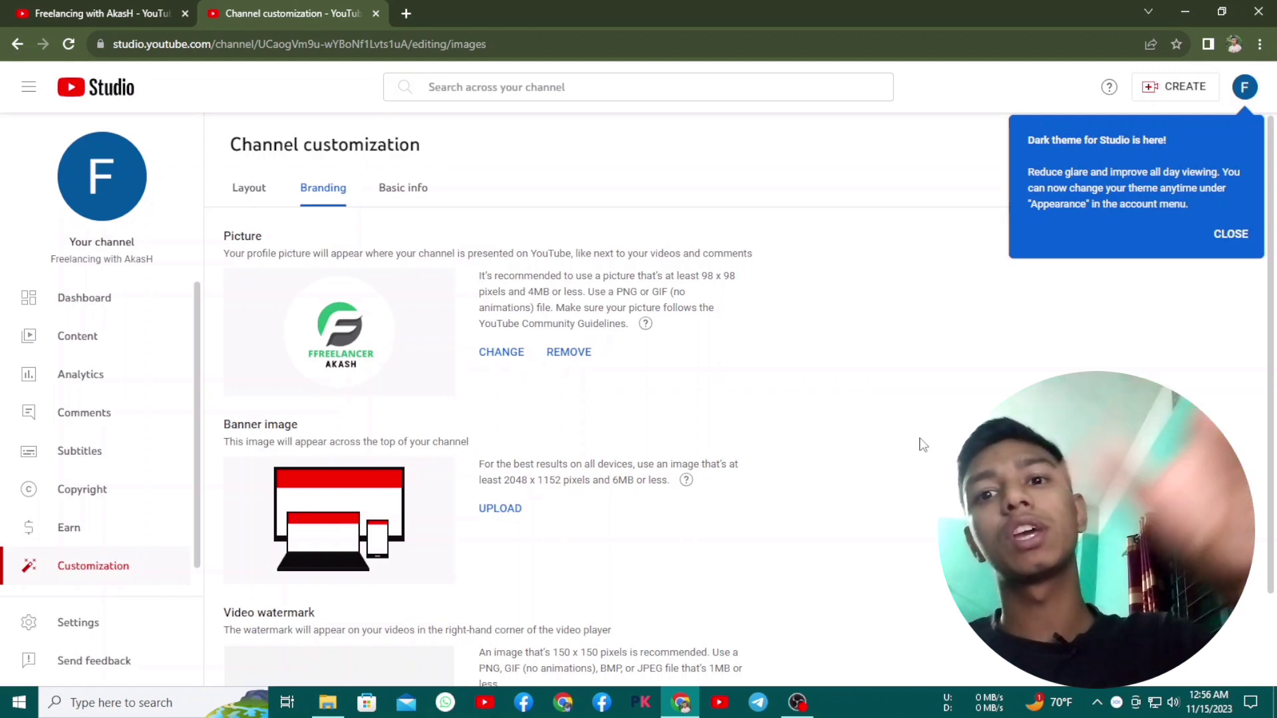
Switch to the other browser window, open the Canva home page, and search its templates for "youtube channel banner"
left_click(563, 702)
left_click(33, 75)
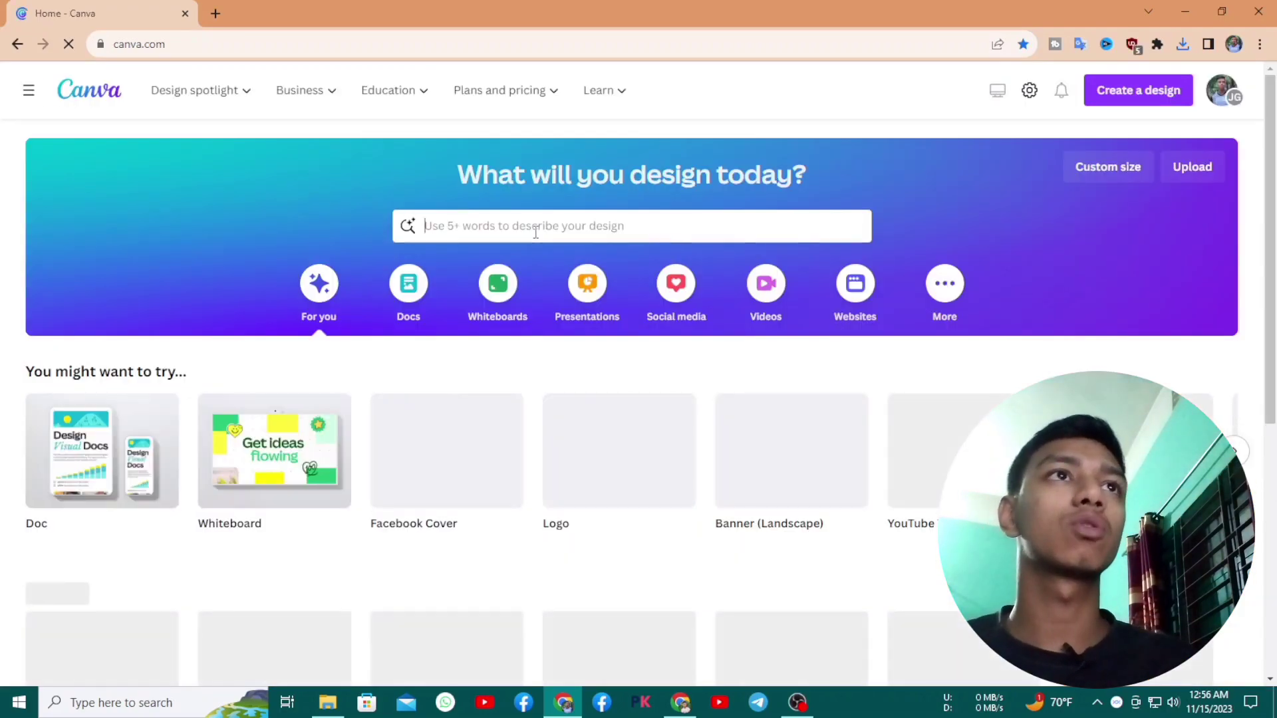
left_click(535, 233)
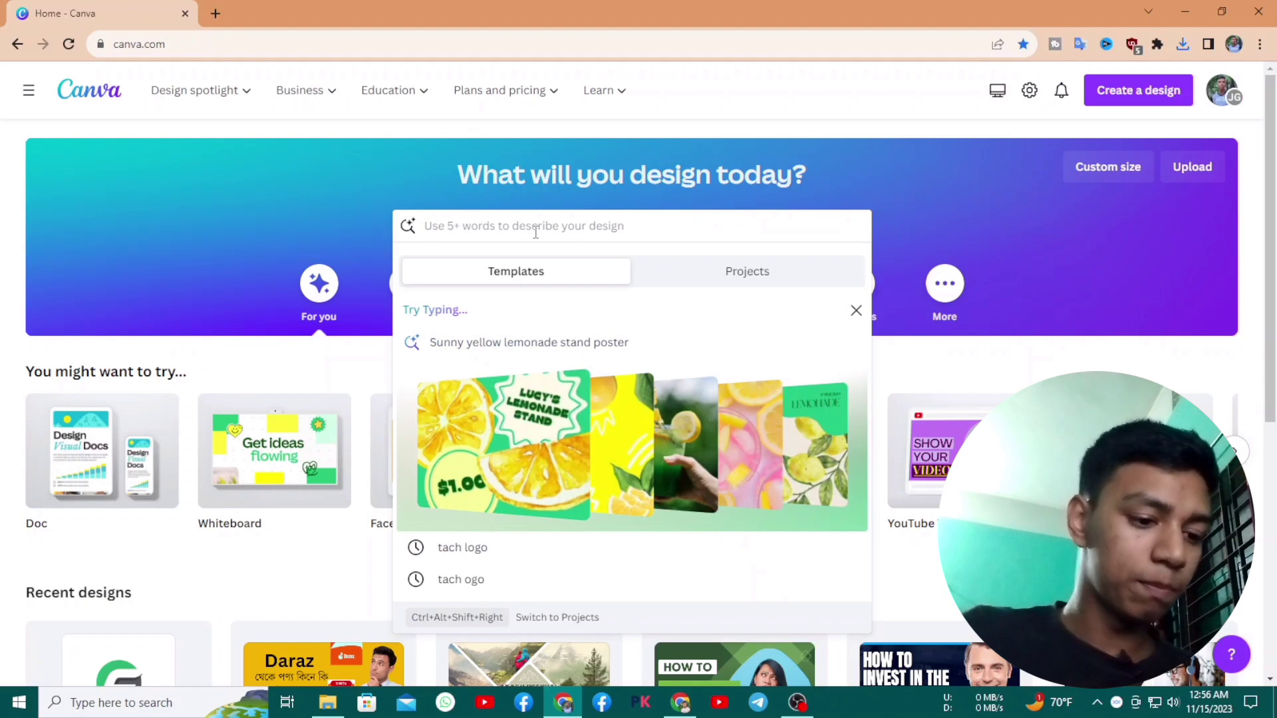
type("Youtu")
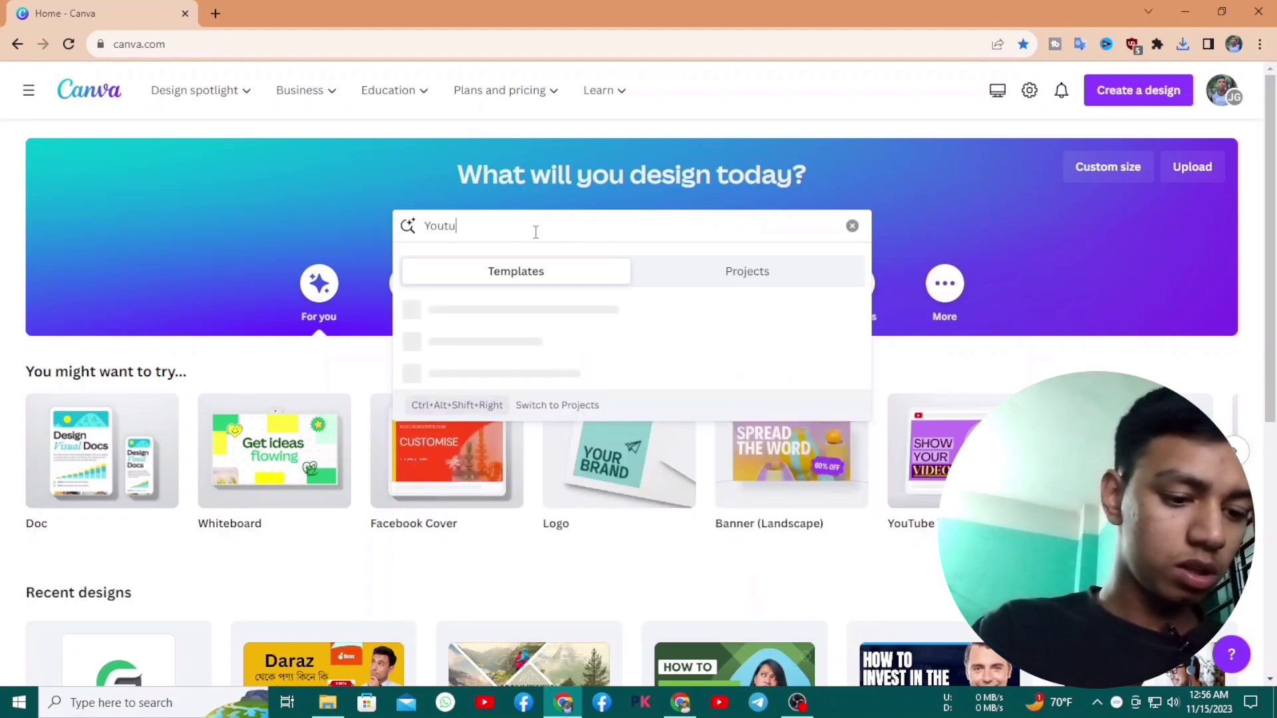
type("be")
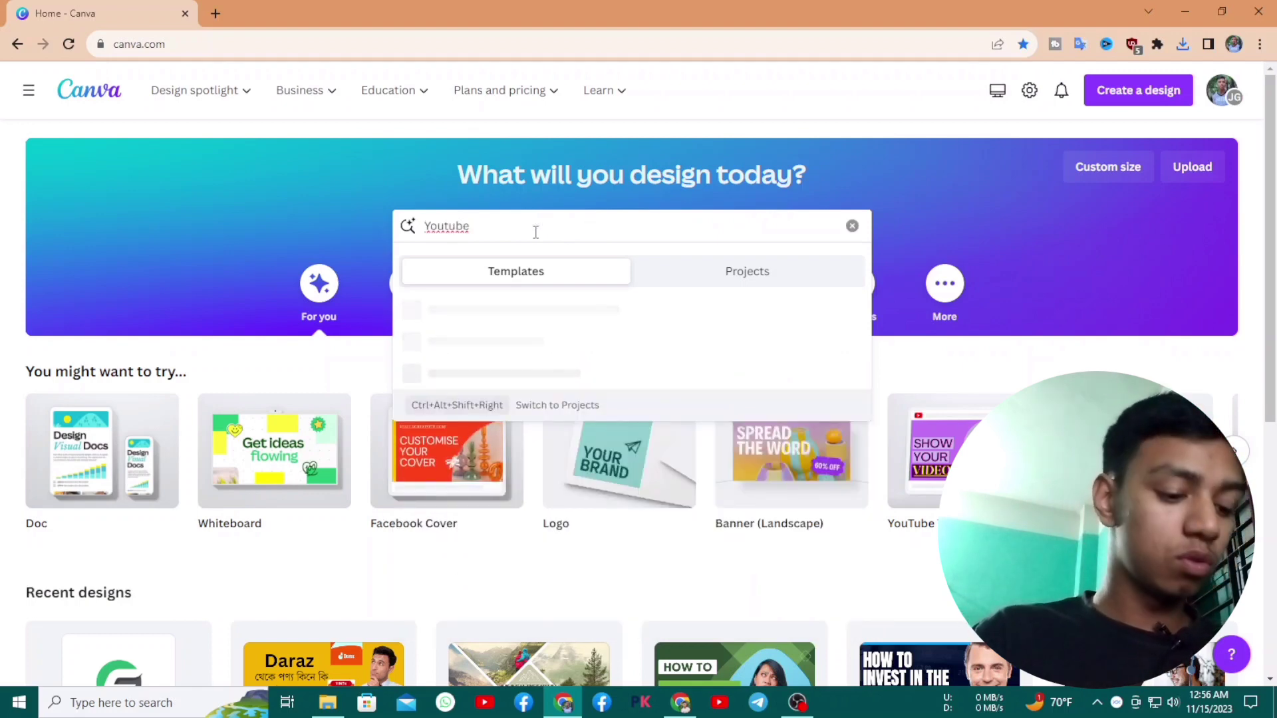
type(" b")
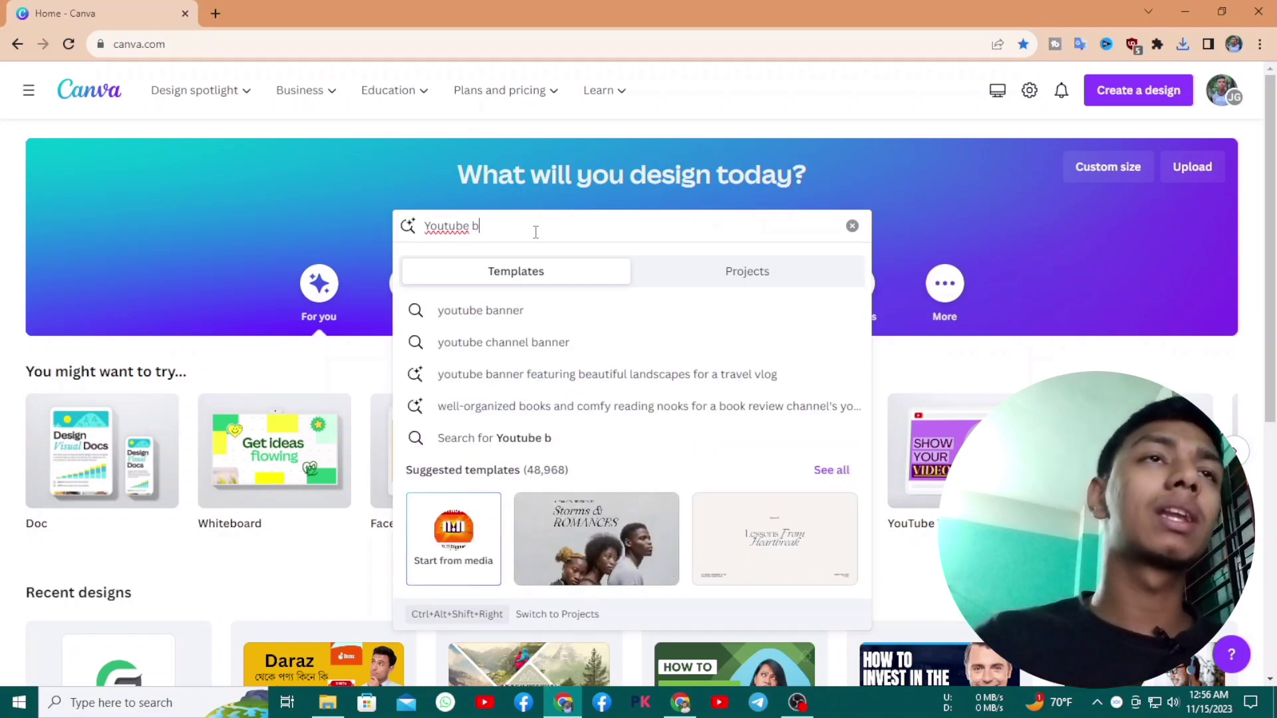
left_click(615, 340)
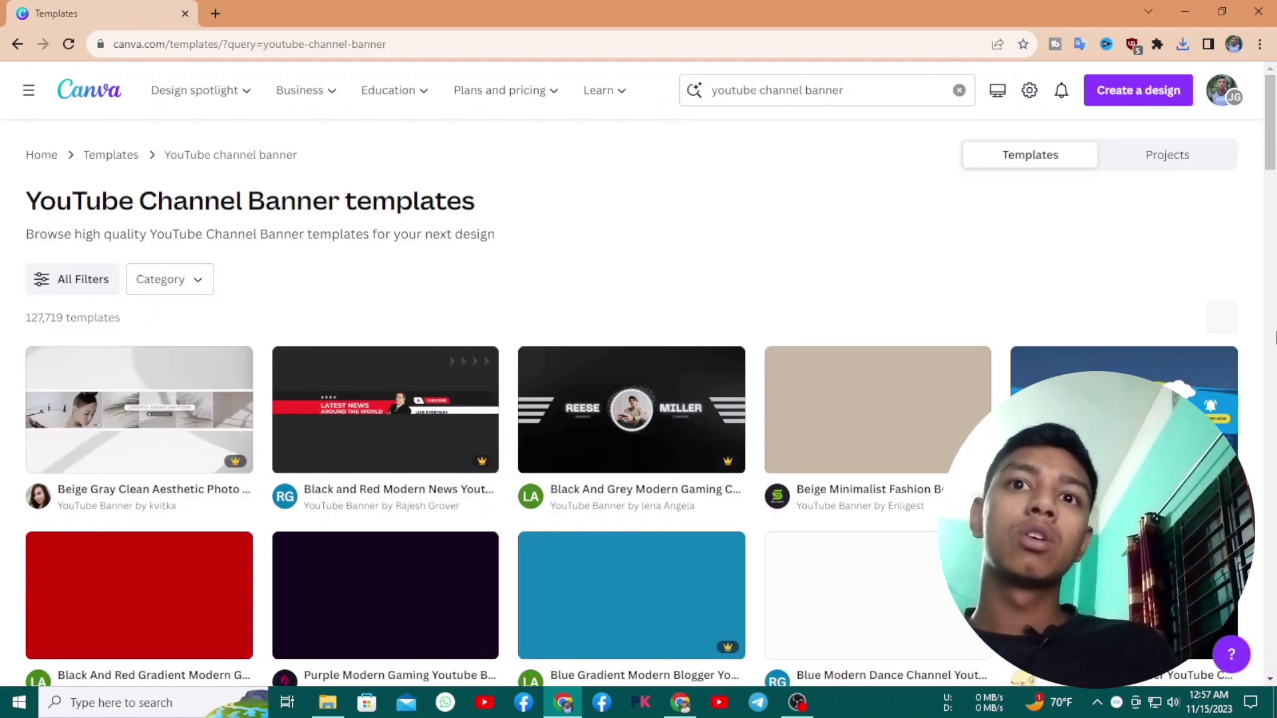
Browse the YouTube channel banner templates and compare their layouts for one that suits the channel
scroll(1275, 351, "down", 2)
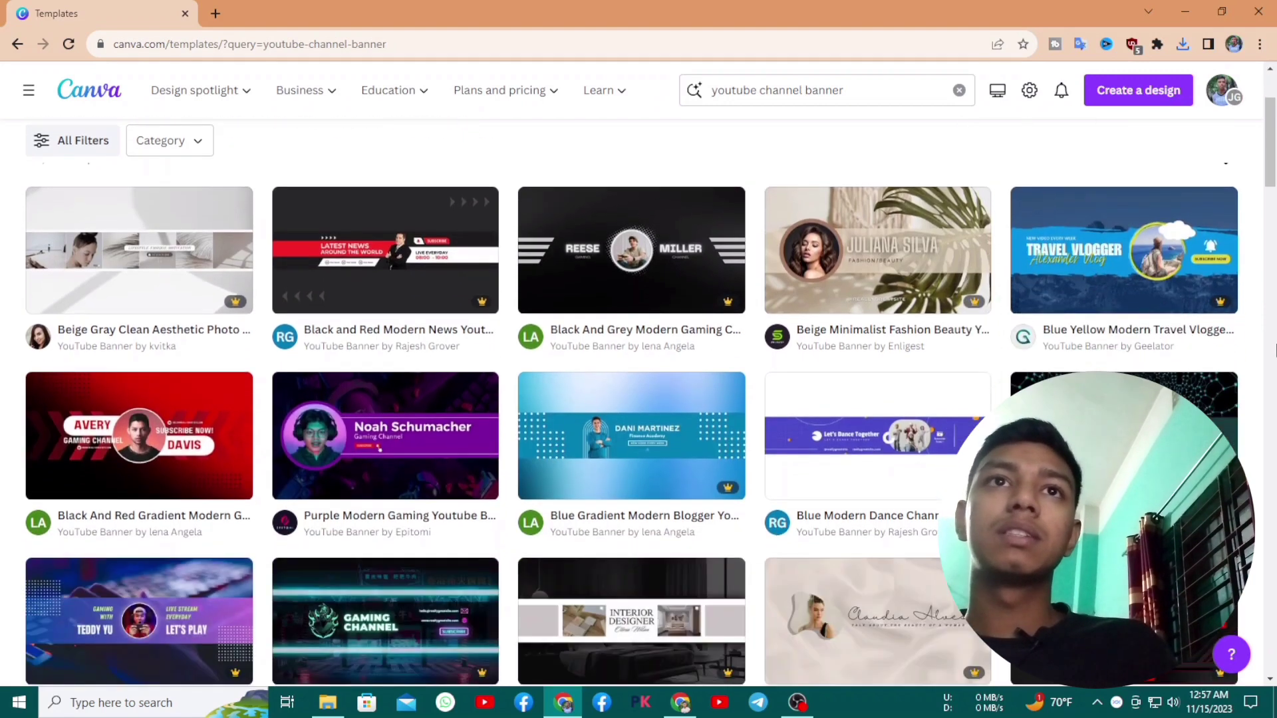
scroll(1274, 350, "down", 1)
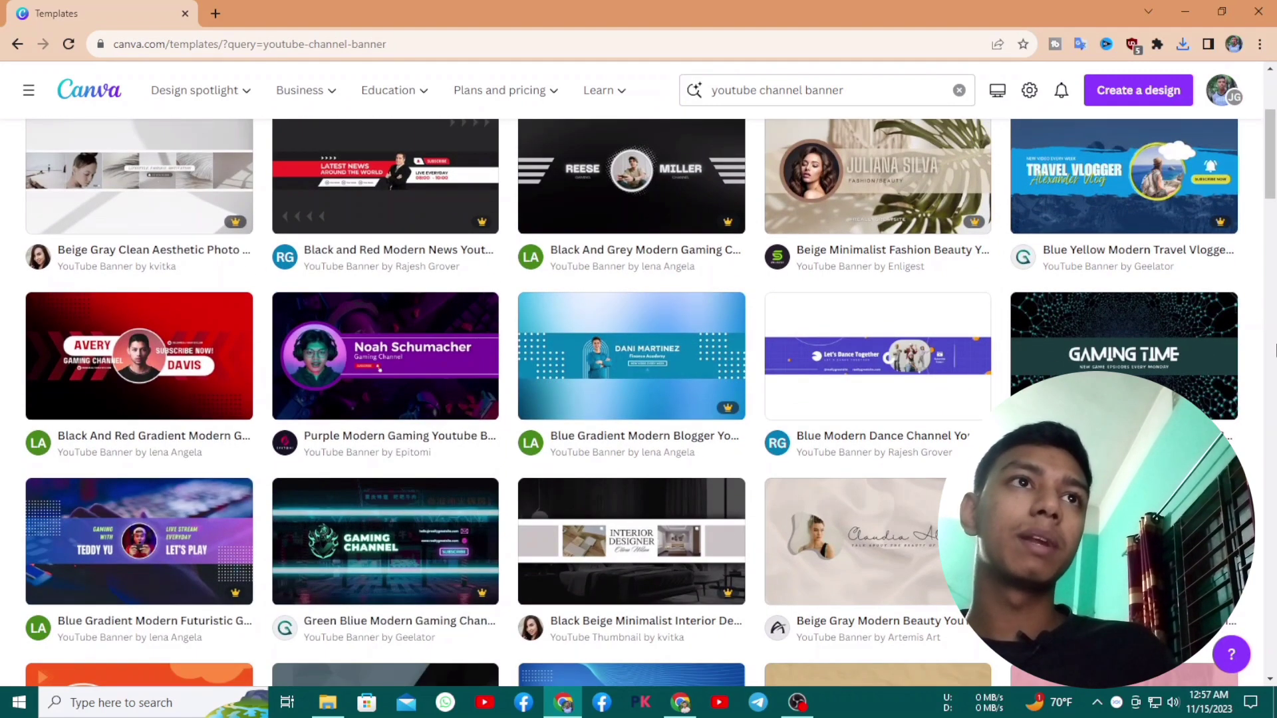
scroll(1275, 351, "down", 1)
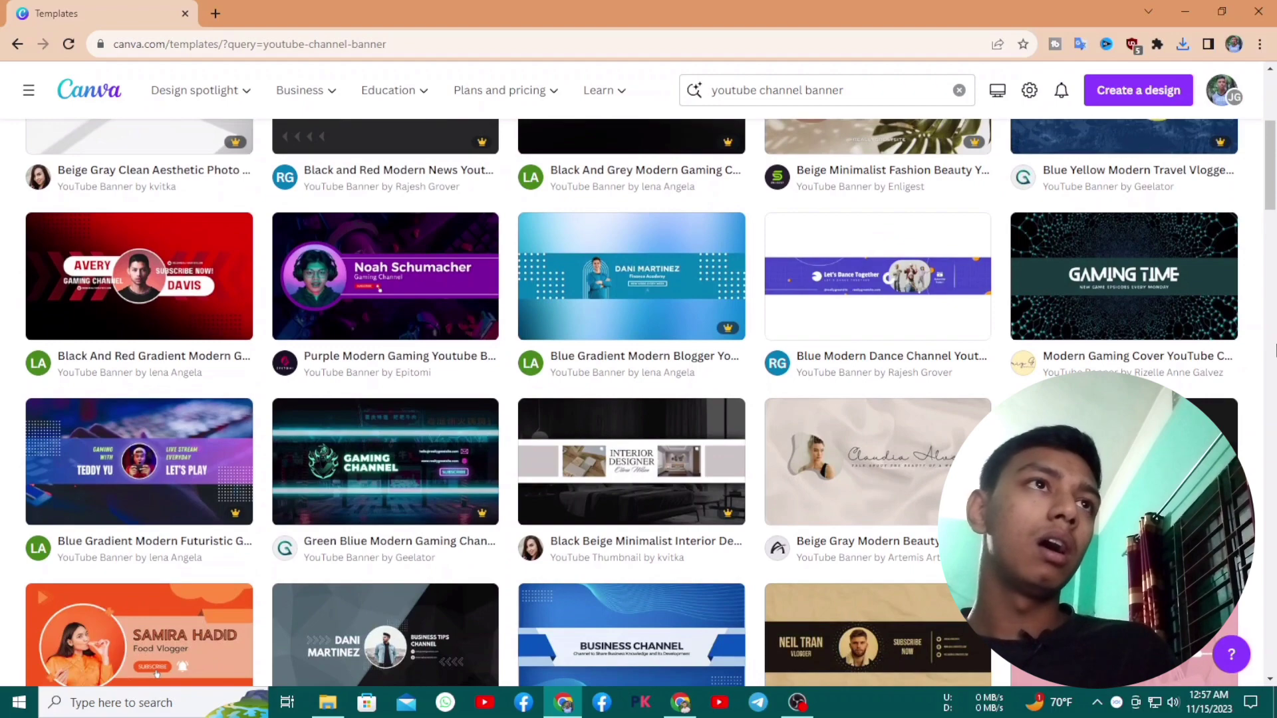
scroll(1275, 351, "up", 2)
scroll(1275, 350, "down", 4)
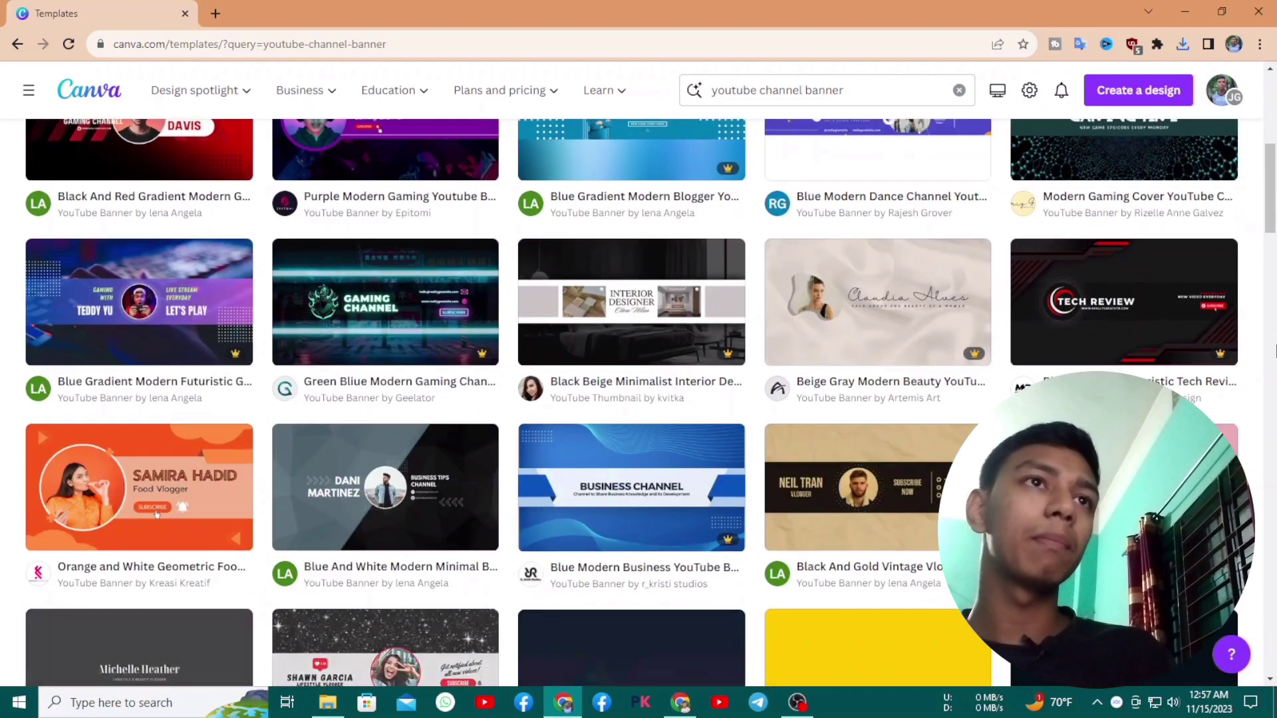
scroll(1275, 351, "down", 2)
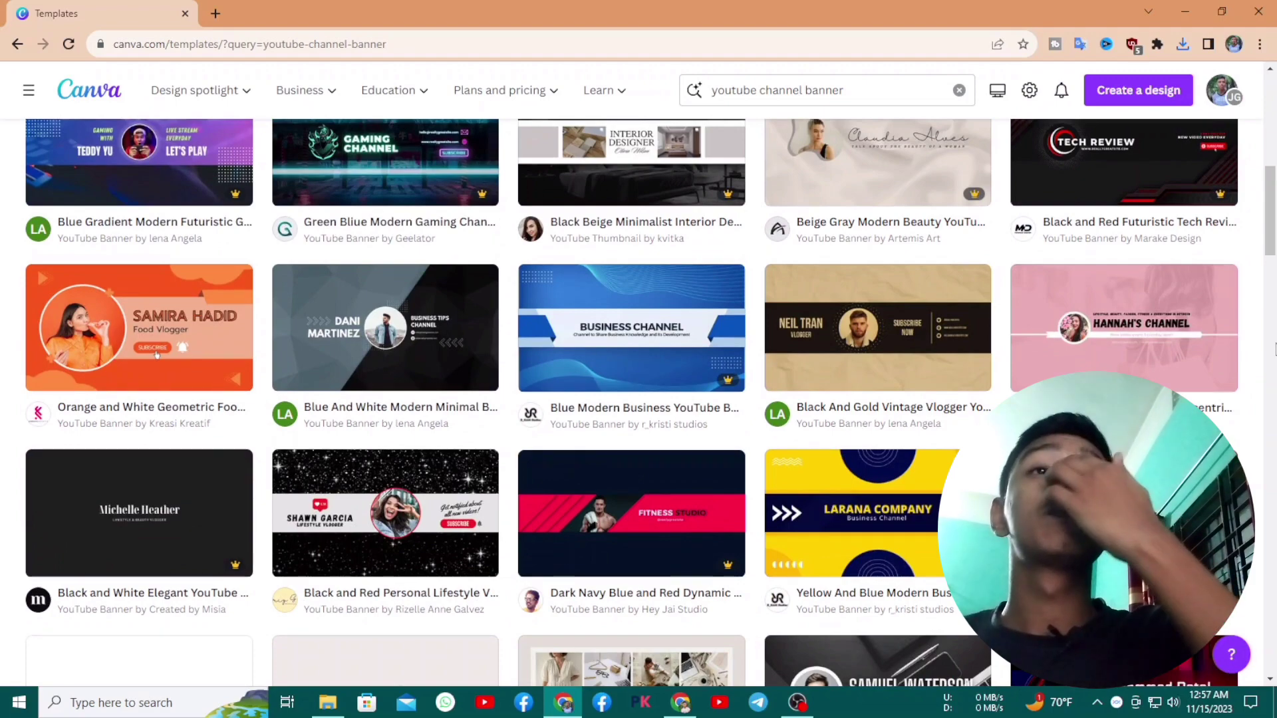
scroll(1274, 350, "down", 5)
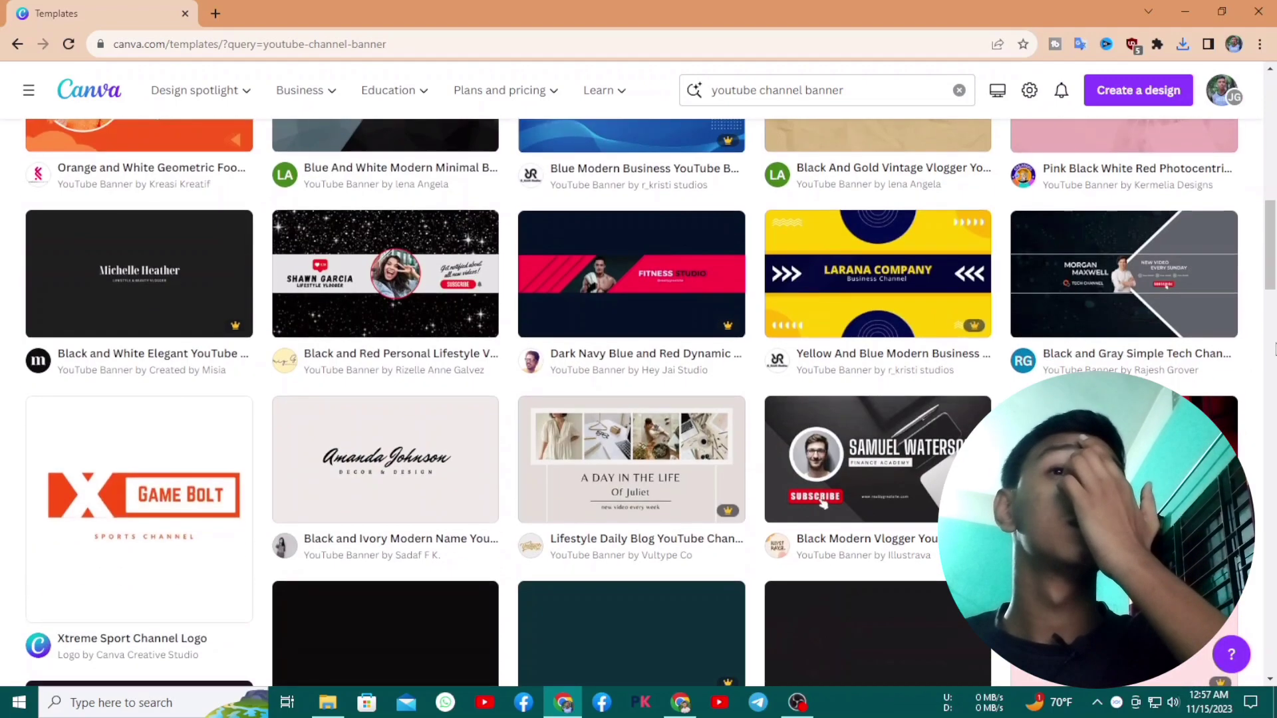
scroll(1274, 344, "down", 3)
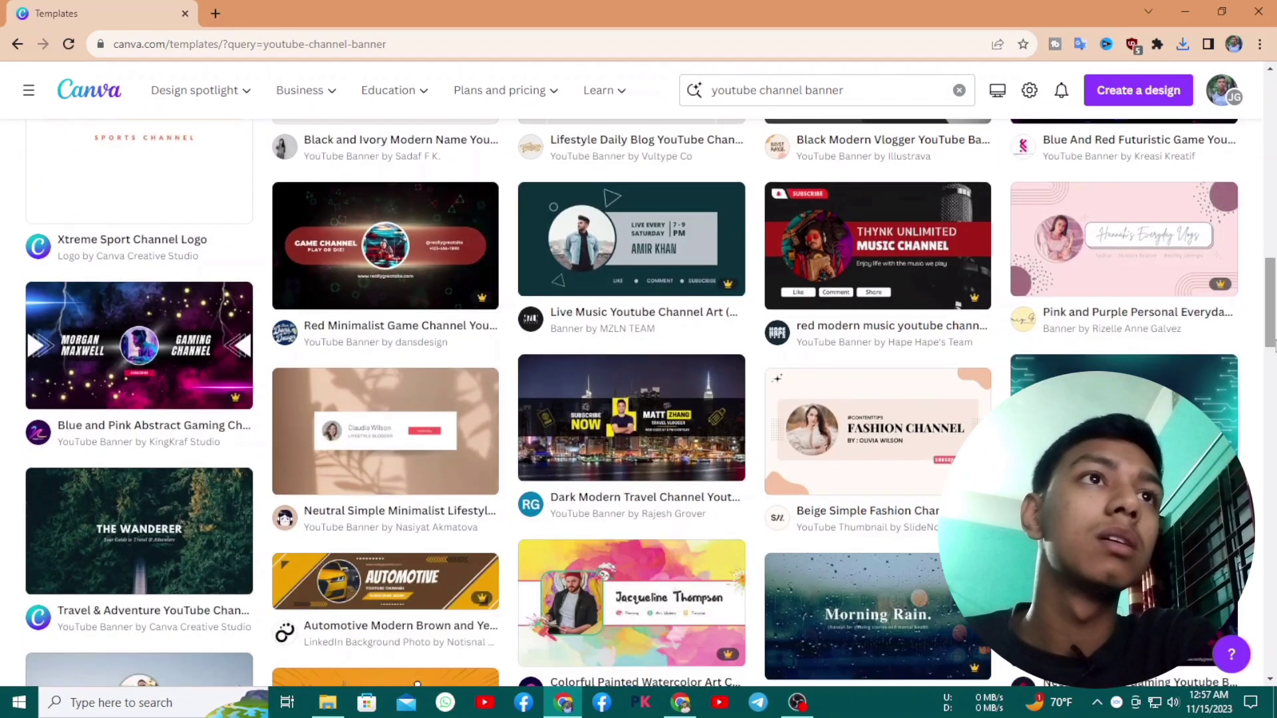
scroll(1275, 344, "down", 5)
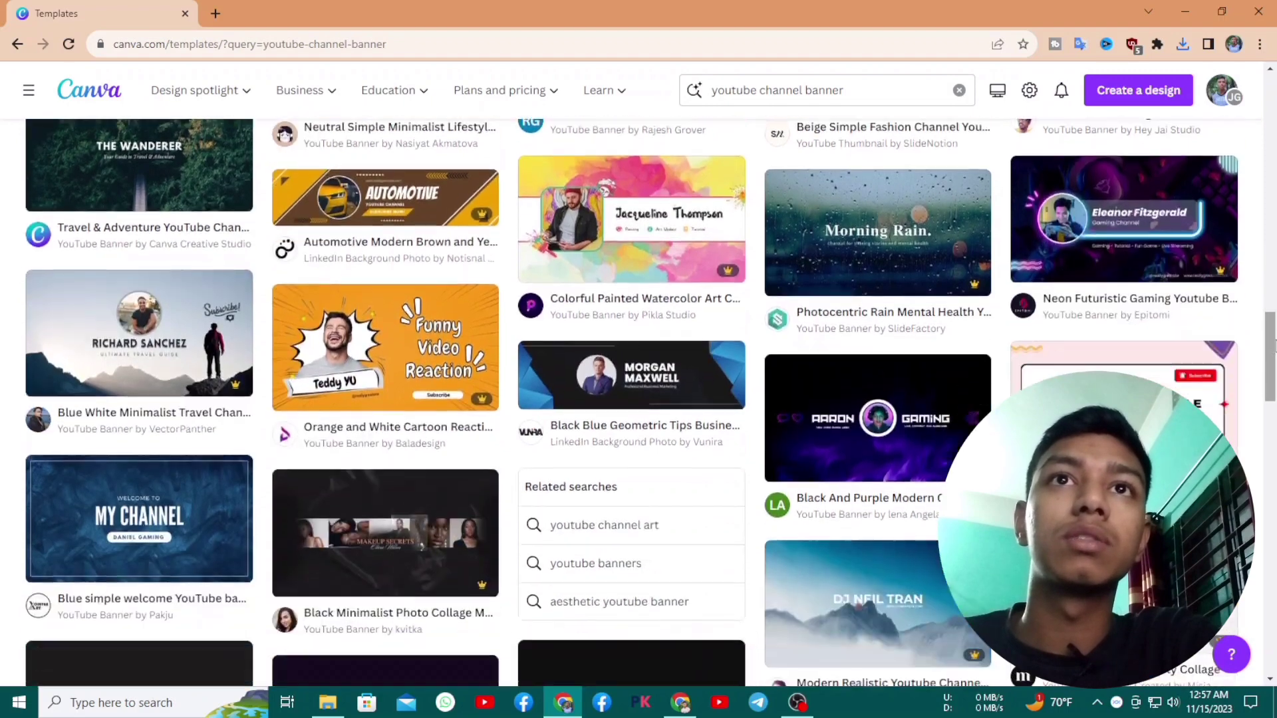
scroll(1275, 344, "down", 2)
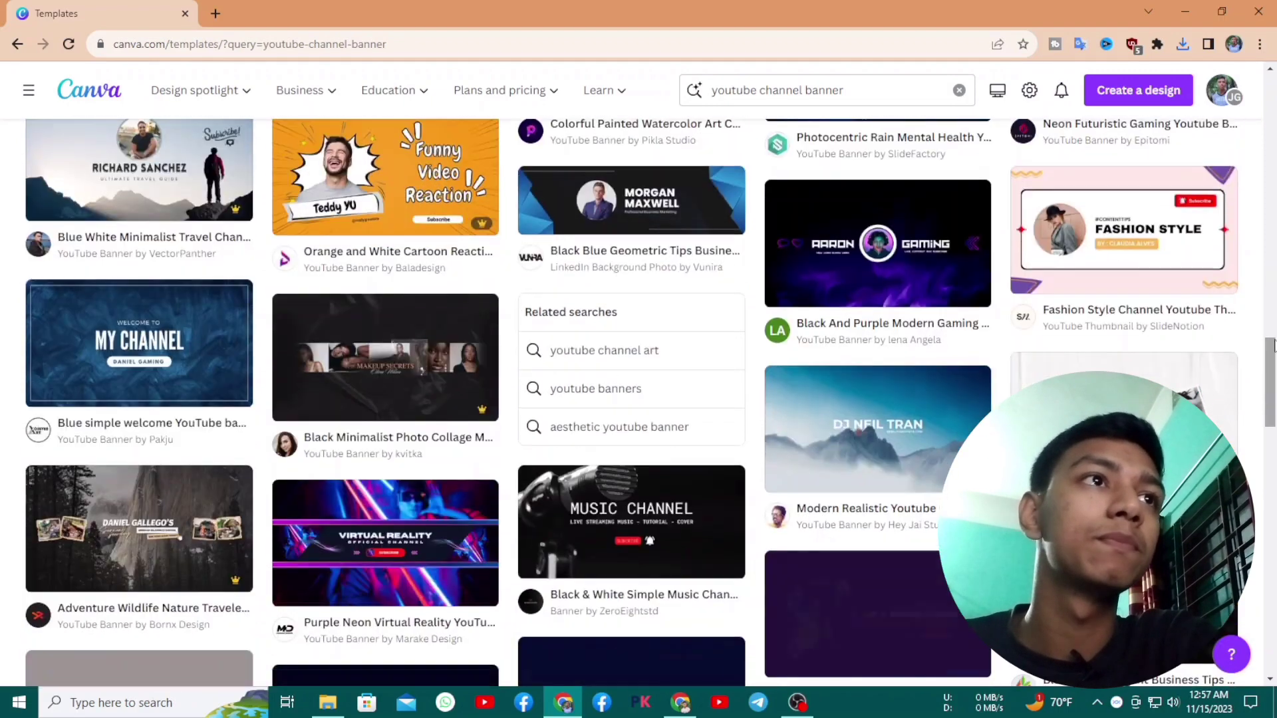
scroll(1275, 345, "down", 2)
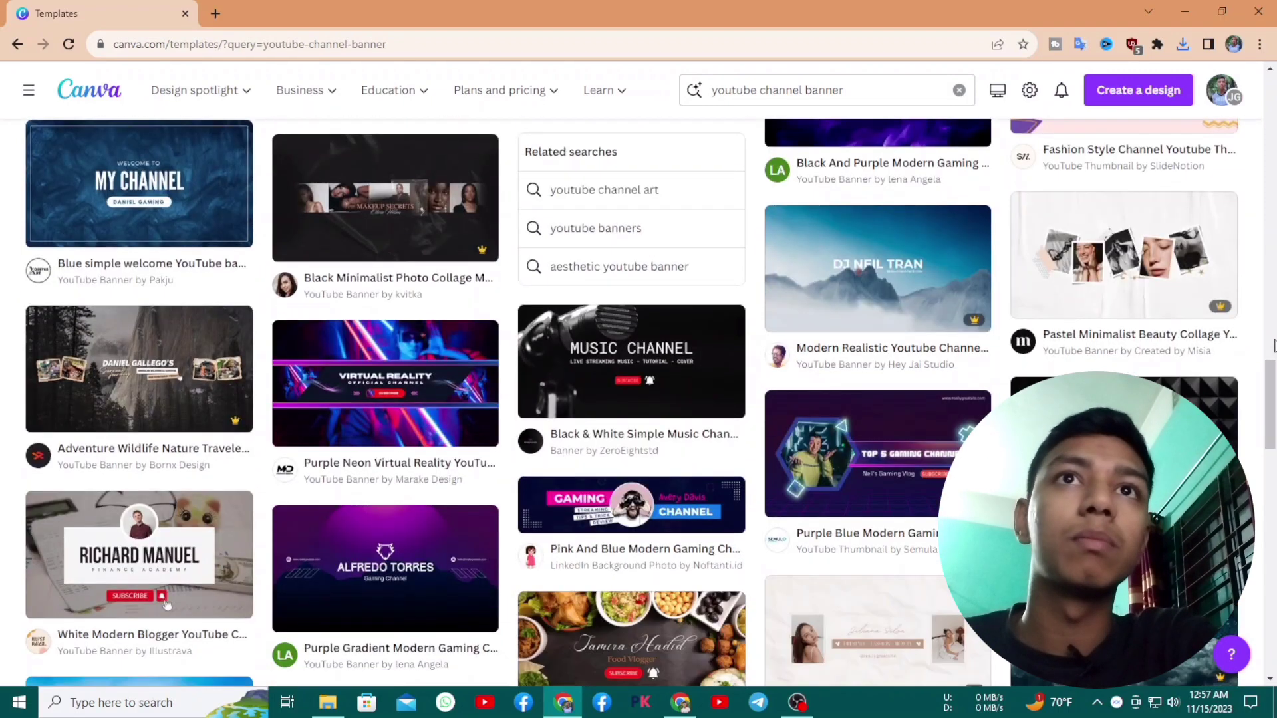
scroll(1275, 344, "down", 3)
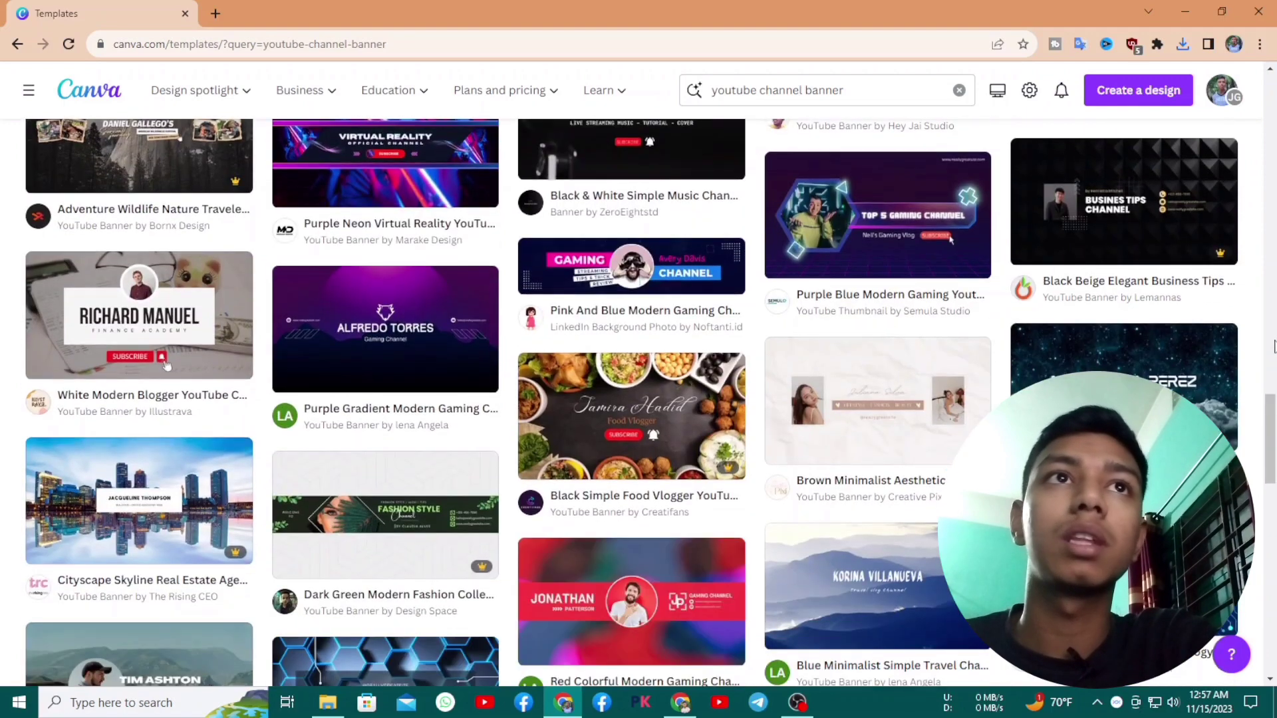
scroll(1275, 345, "down", 4)
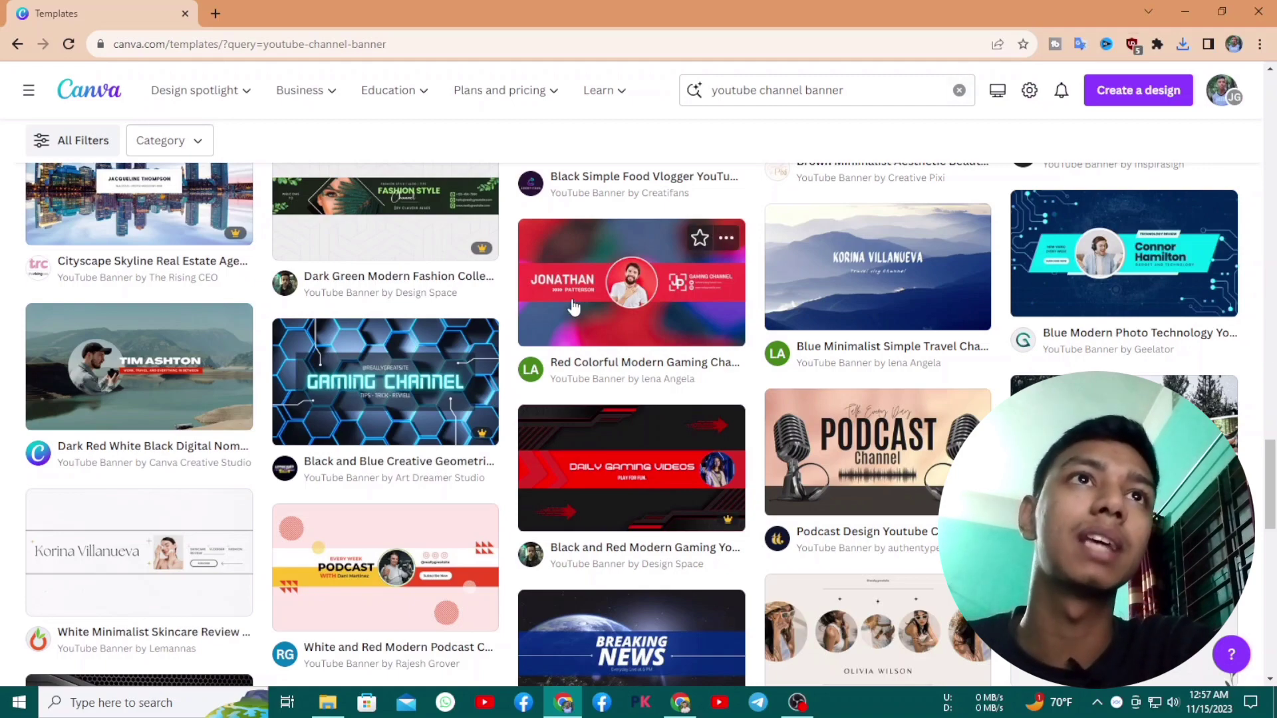
scroll(1108, 357, "down", 5)
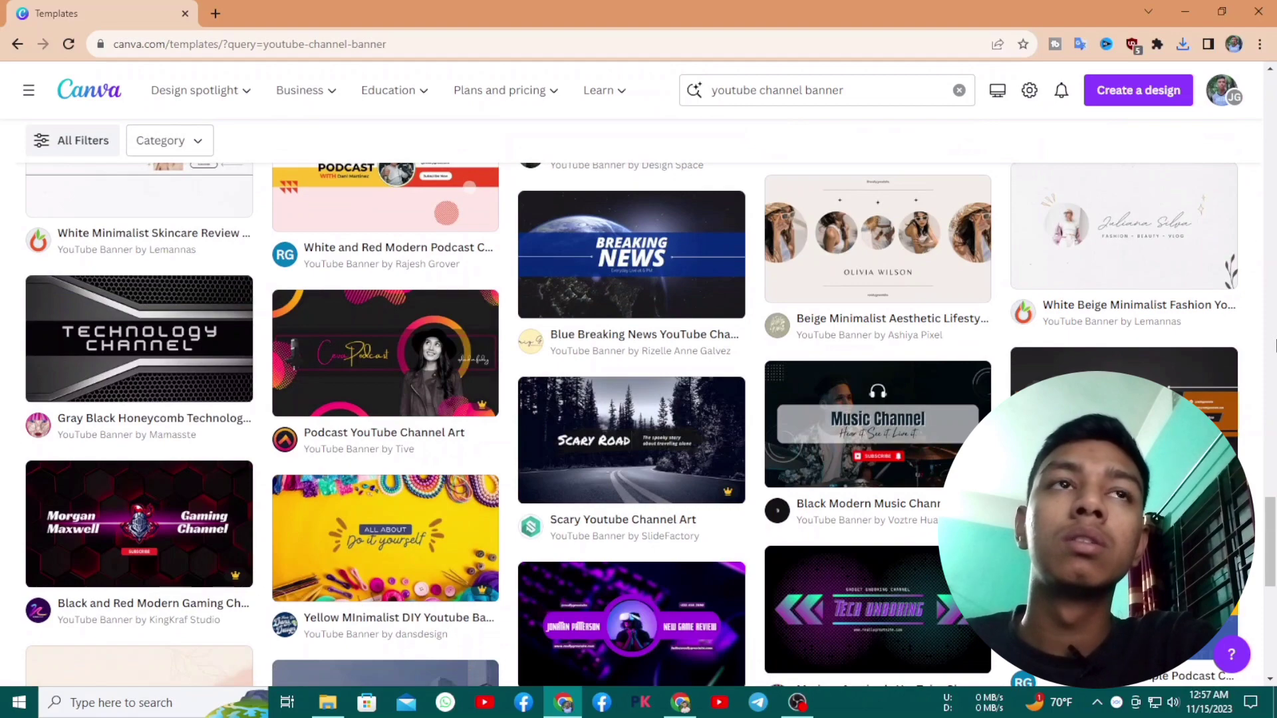
scroll(1275, 345, "down", 5)
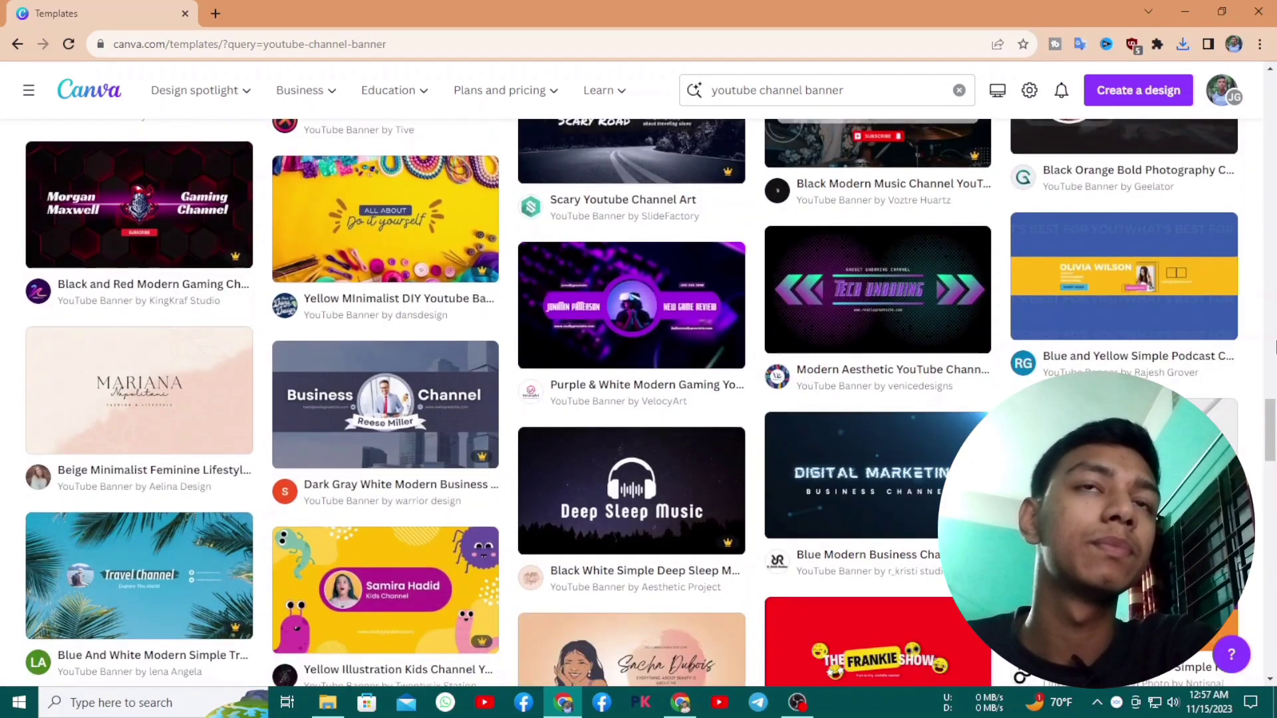
scroll(1275, 345, "down", 7)
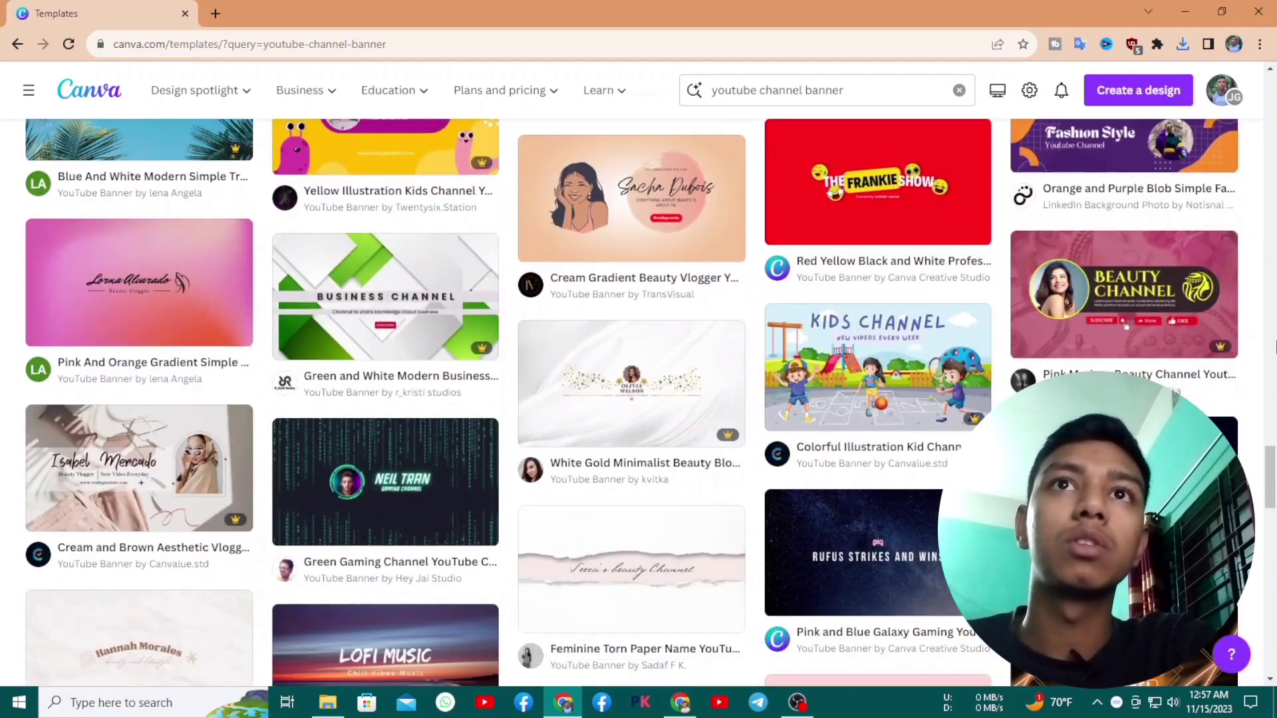
scroll(1275, 345, "down", 6)
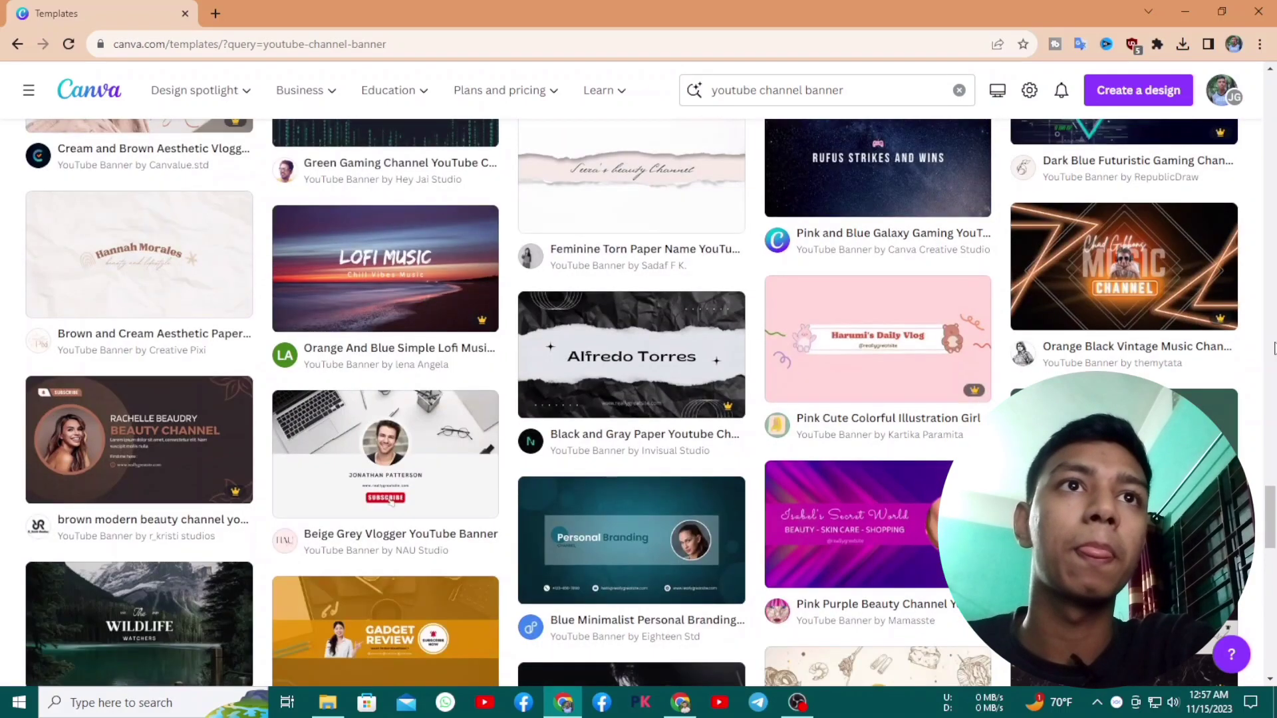
scroll(1275, 346, "down", 4)
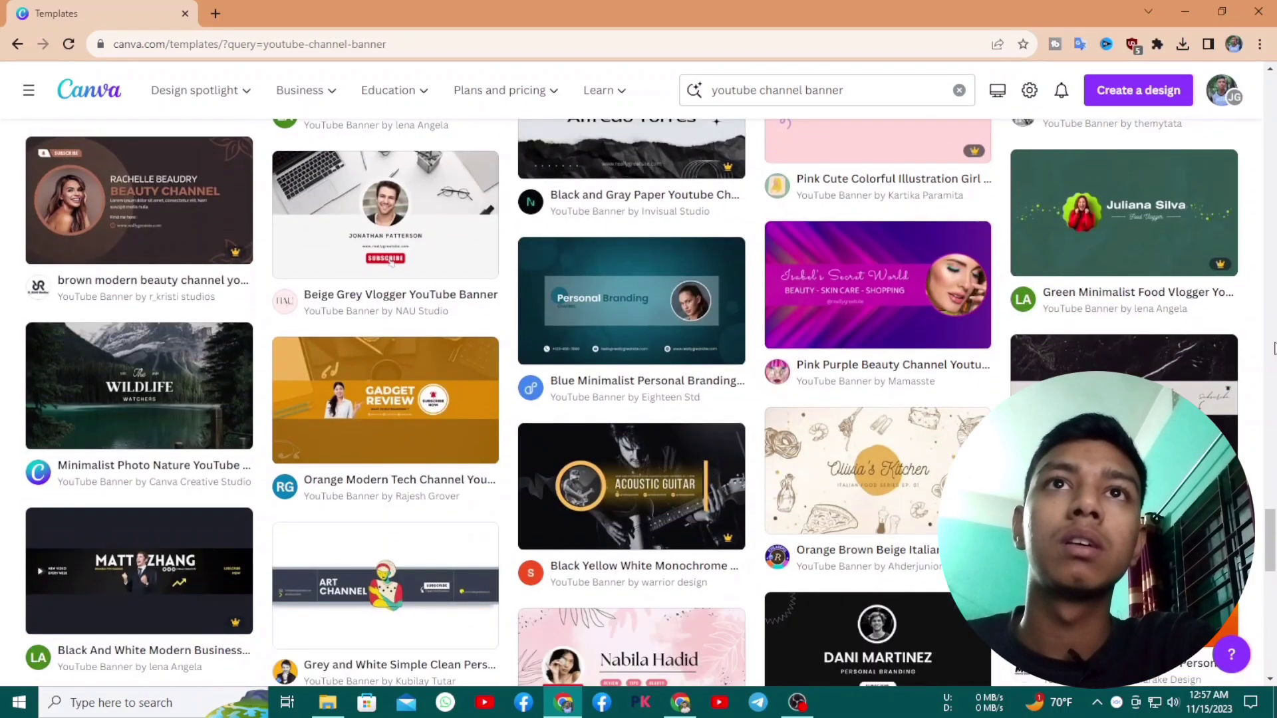
Choose the "Black And White Modern Business Youtube Banner" template and open it for customization
scroll(1275, 345, "down", 4)
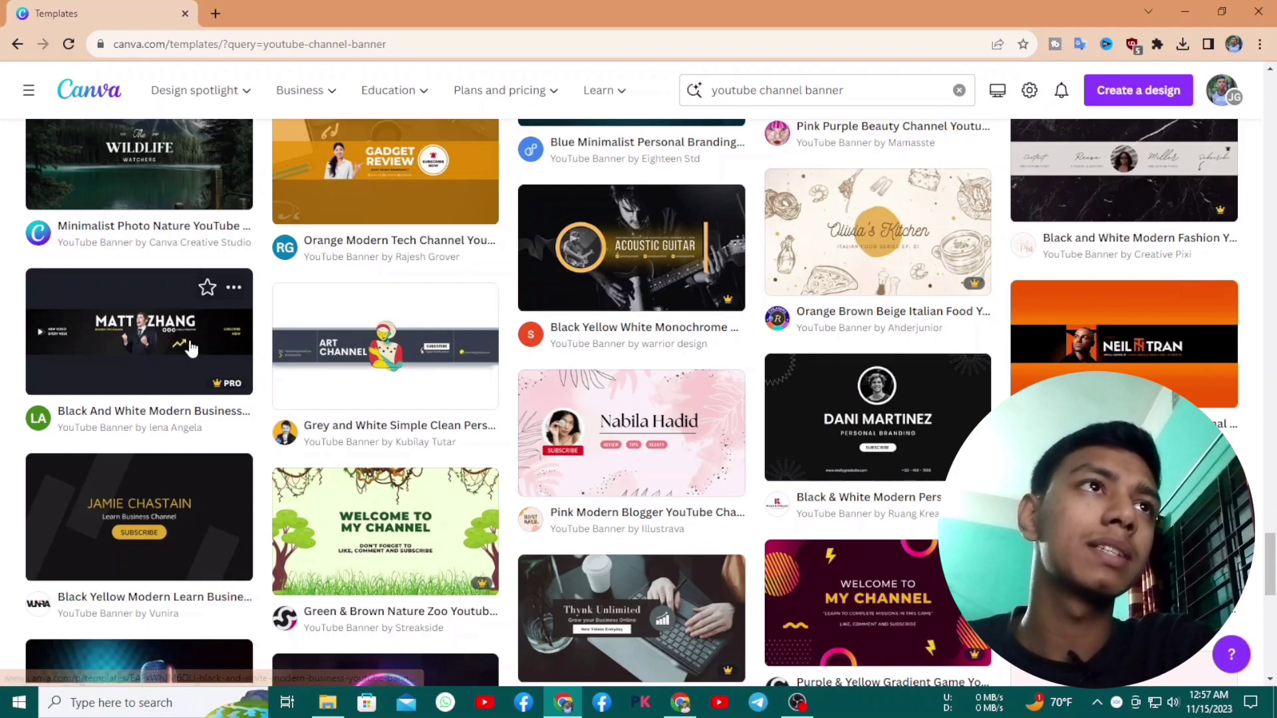
left_click(166, 336)
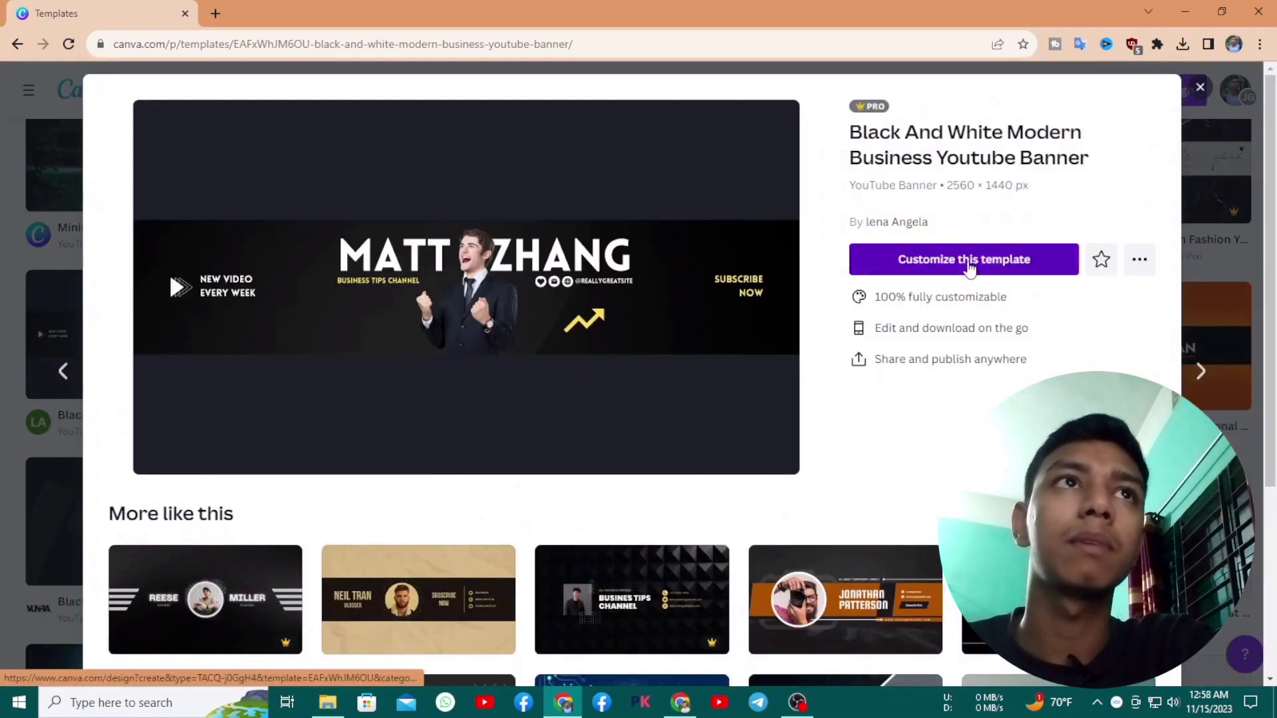
left_click(969, 259)
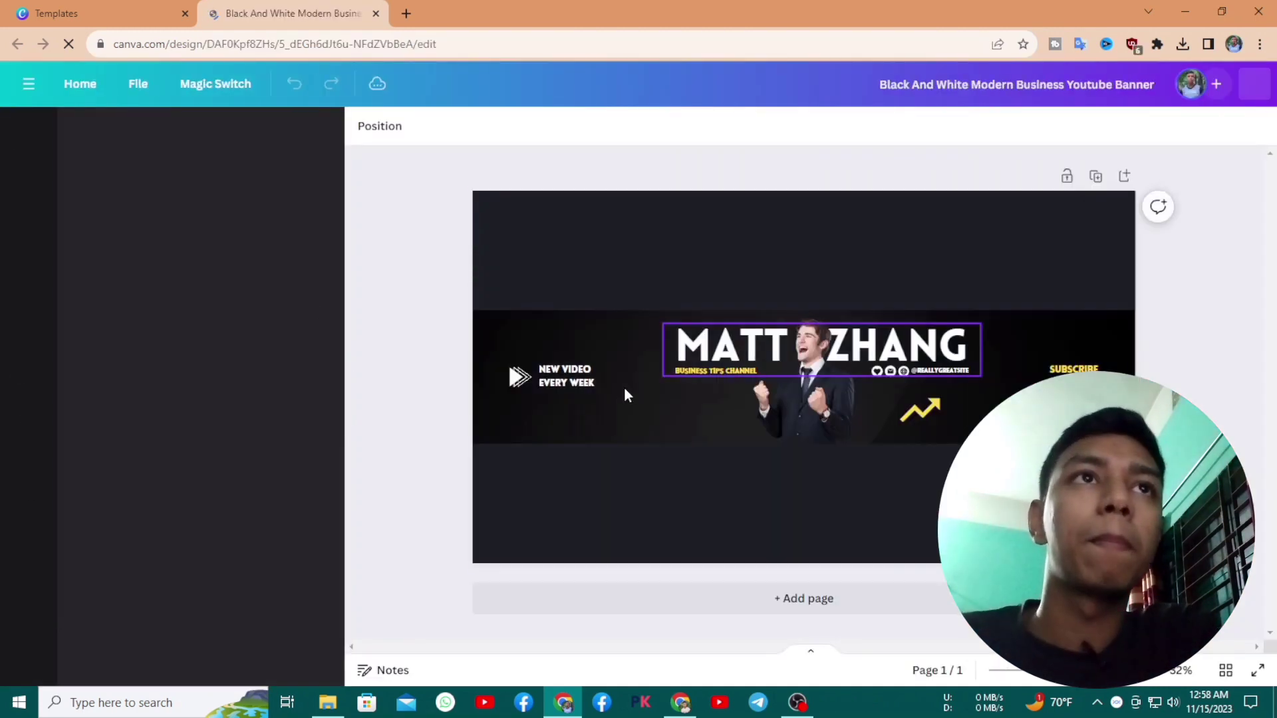
Search Google for "youtube banner size" in a new browser tab
left_click(410, 13)
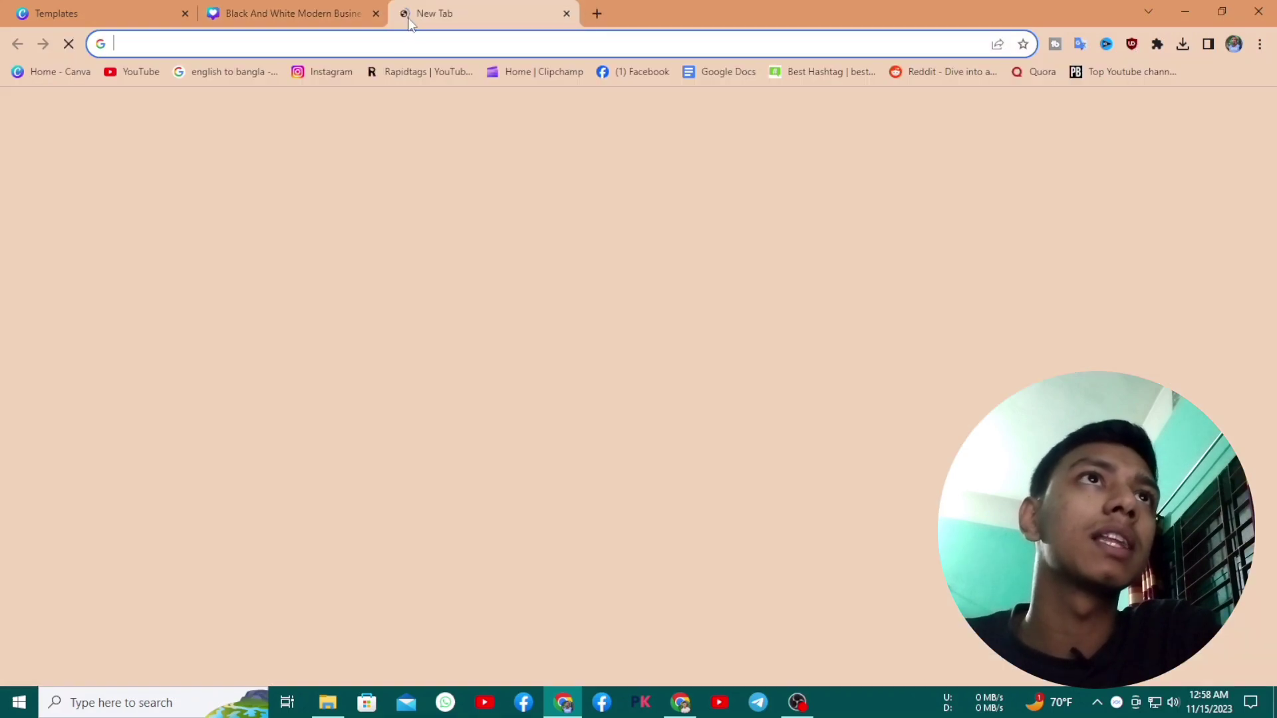
left_click(796, 702)
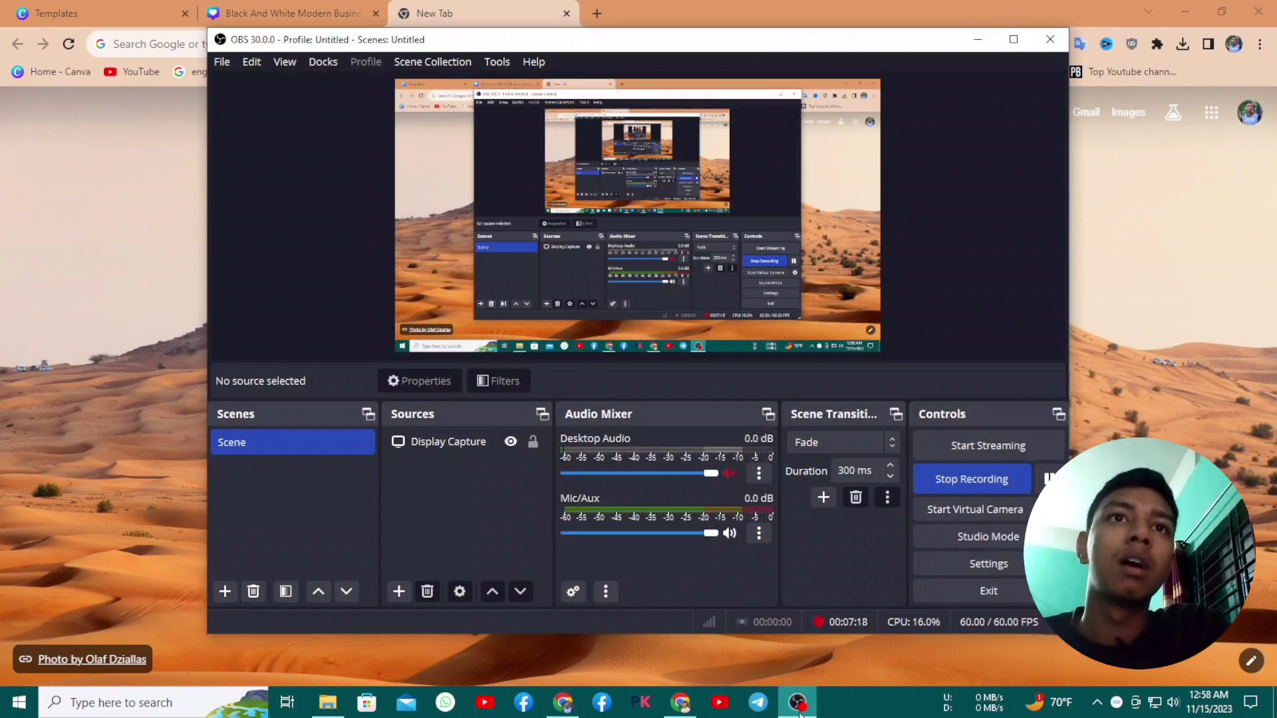
left_click(798, 703)
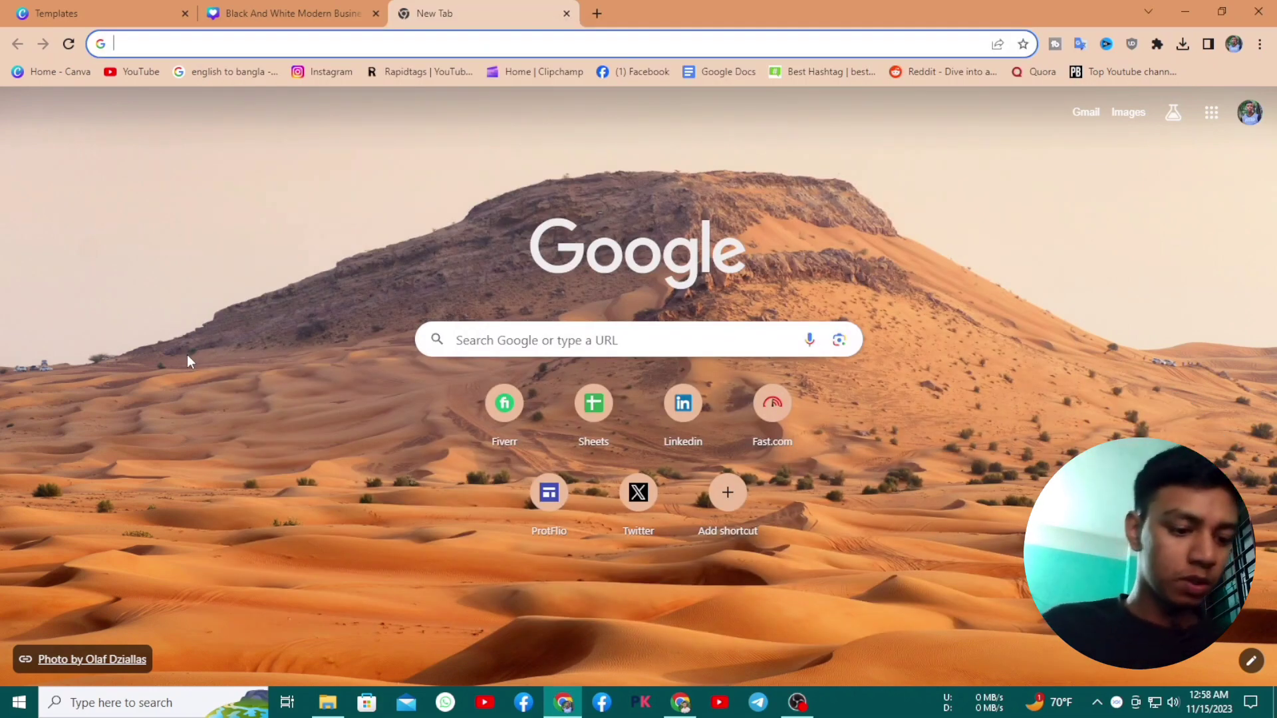
type("yo")
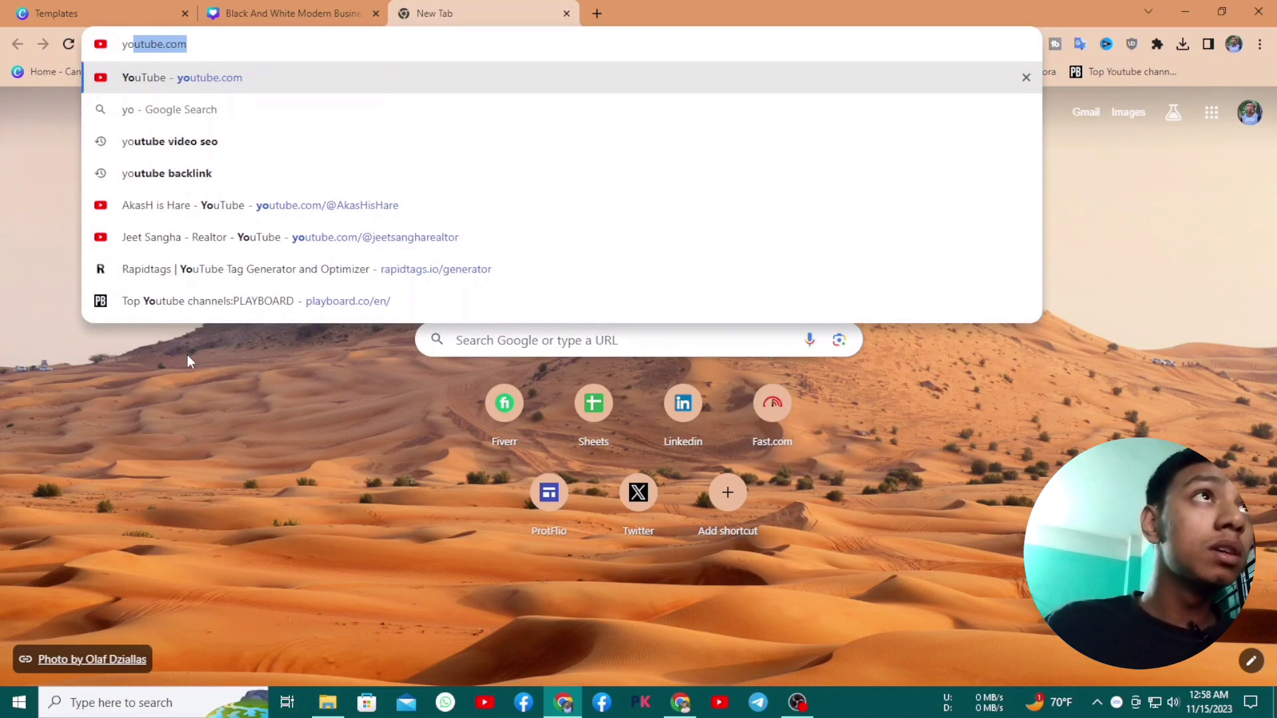
left_click(250, 44)
key("BackSpace")
key("BackSpace")
key("BackSpace")
key("BackSpace")
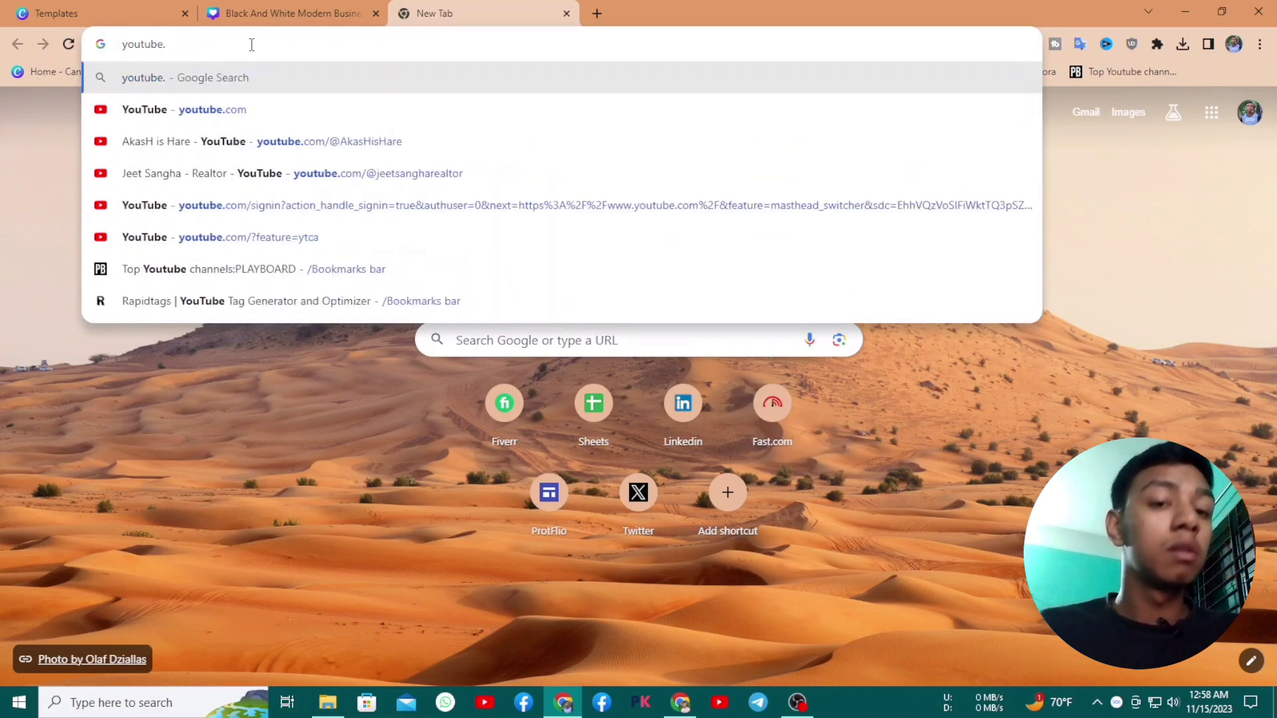
type("b")
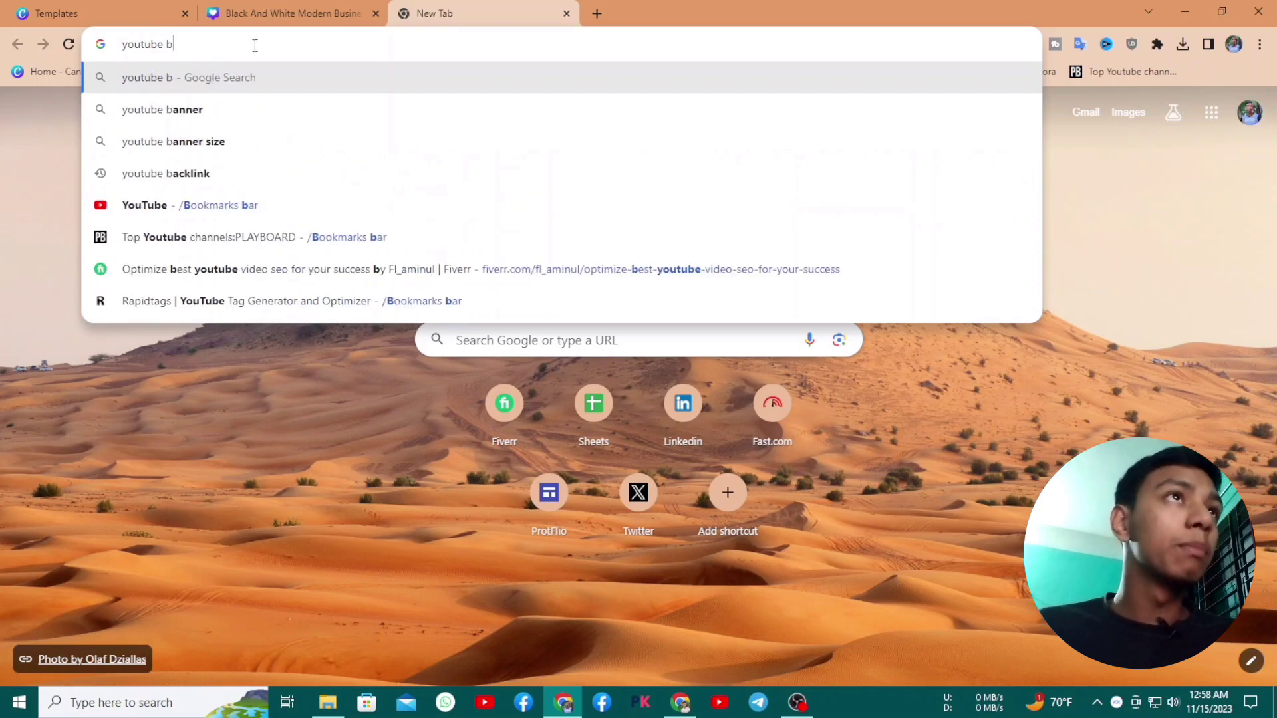
left_click(195, 141)
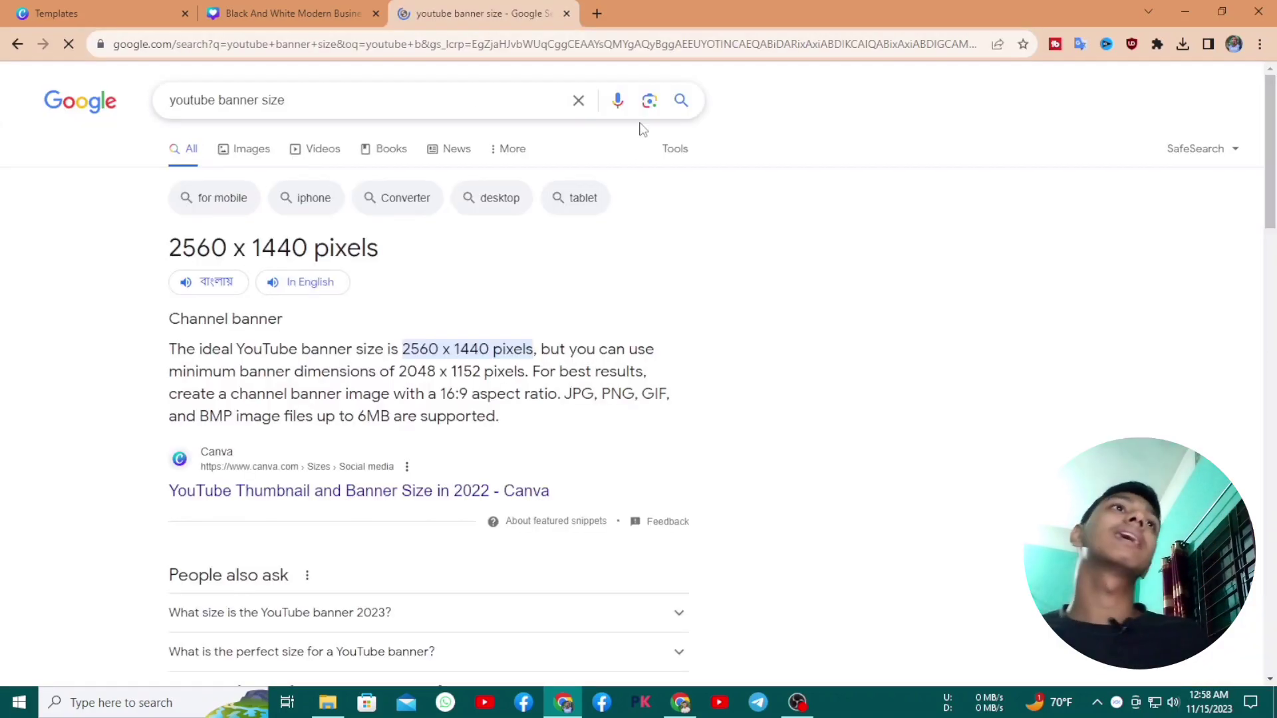
Show the image results for the banner size search and open WeVideo's text and logo safe area diagram
left_click(253, 155)
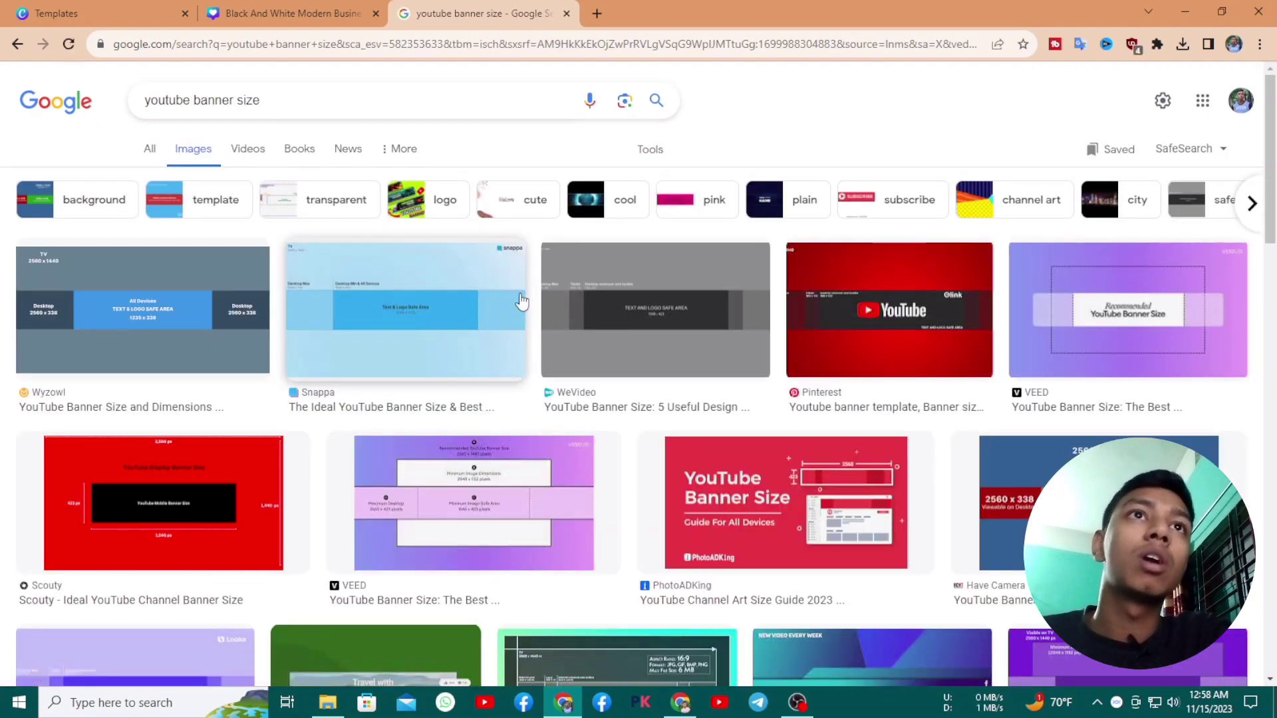
left_click(673, 300)
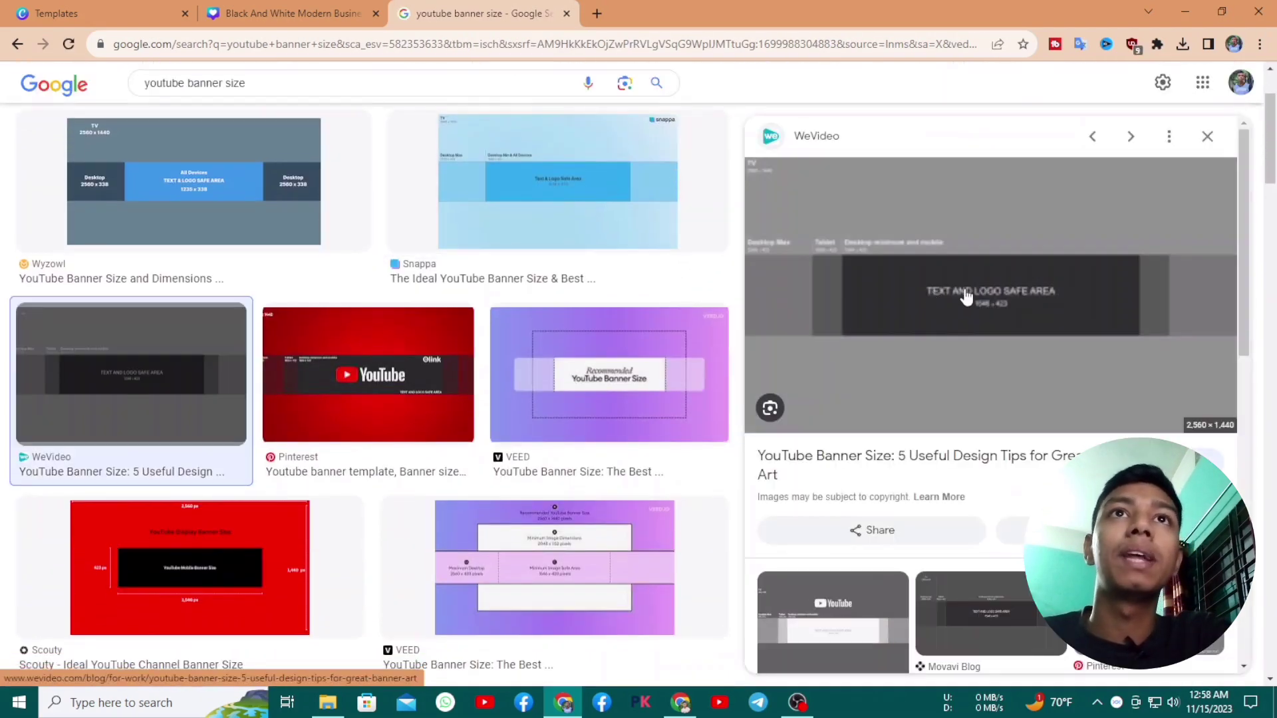
Save WeVideo's text and logo safe area diagram as an image and open its source article on YouTube banner size
right_click(966, 297)
mouse_move(1004, 353)
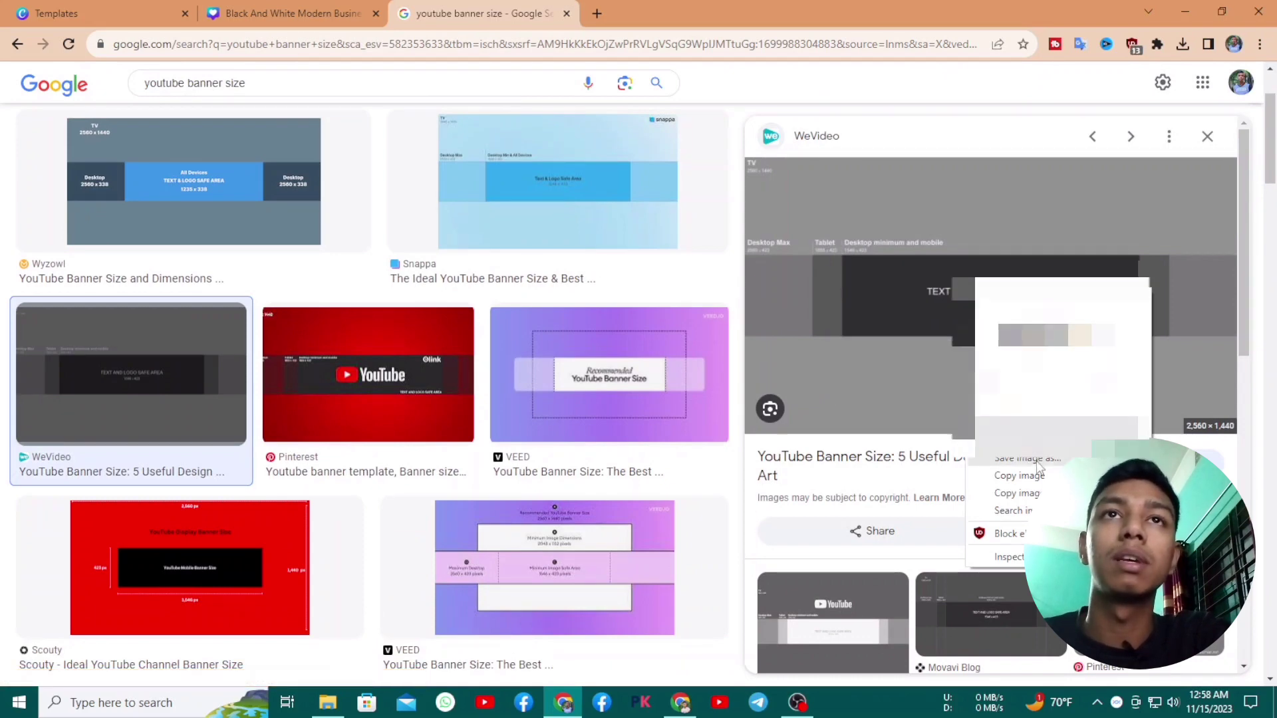
left_click(886, 366)
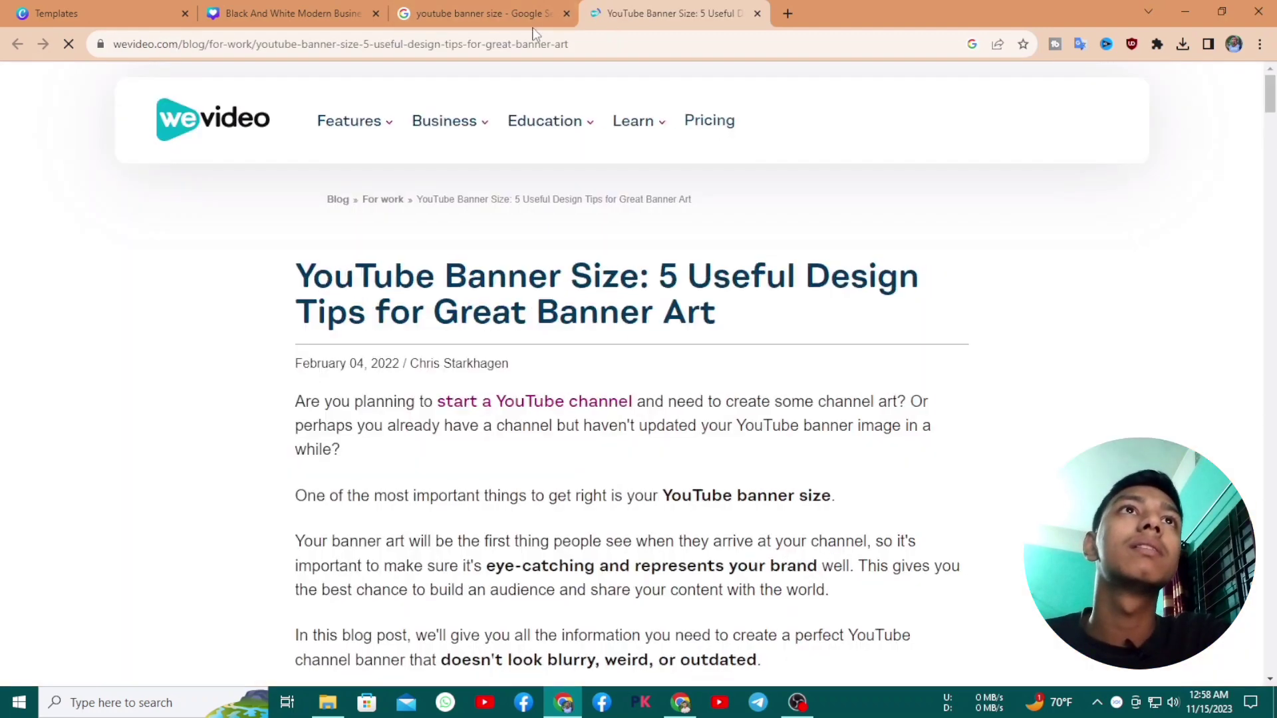
Return to the banner design and upload the saved safe area diagram from the Downloads folder to the Canva uploads
left_click(292, 13)
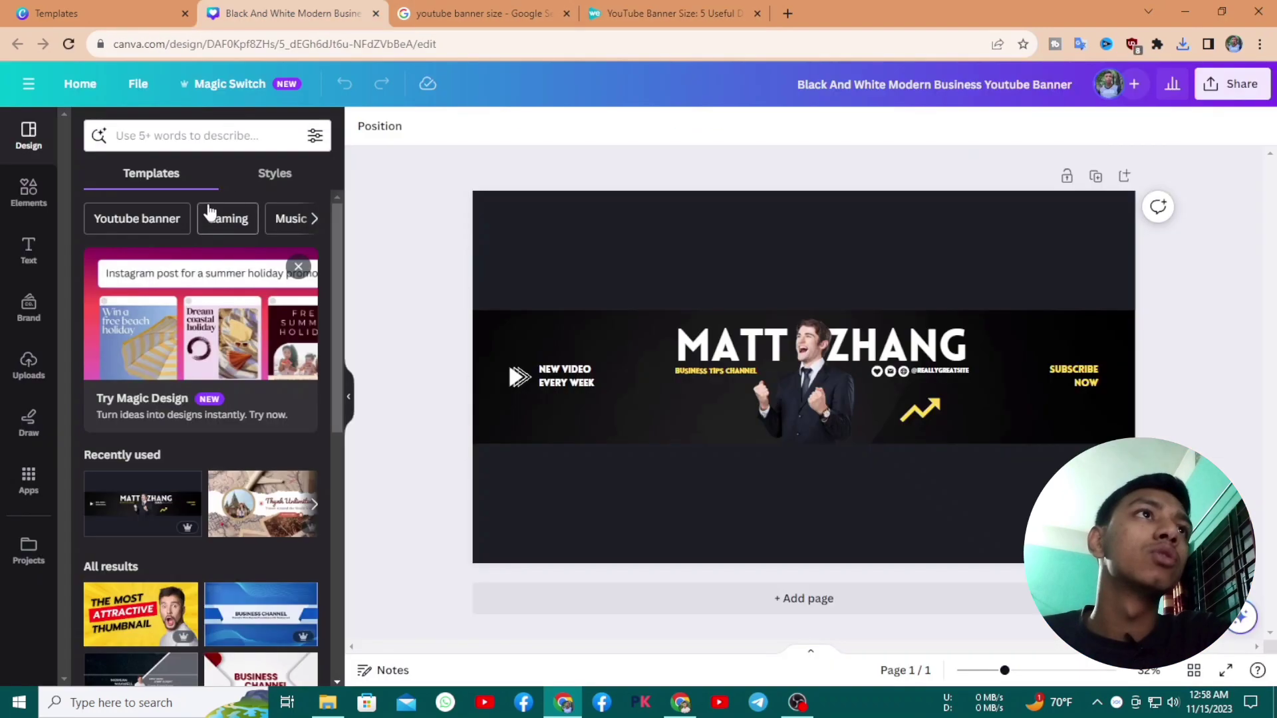
left_click(28, 364)
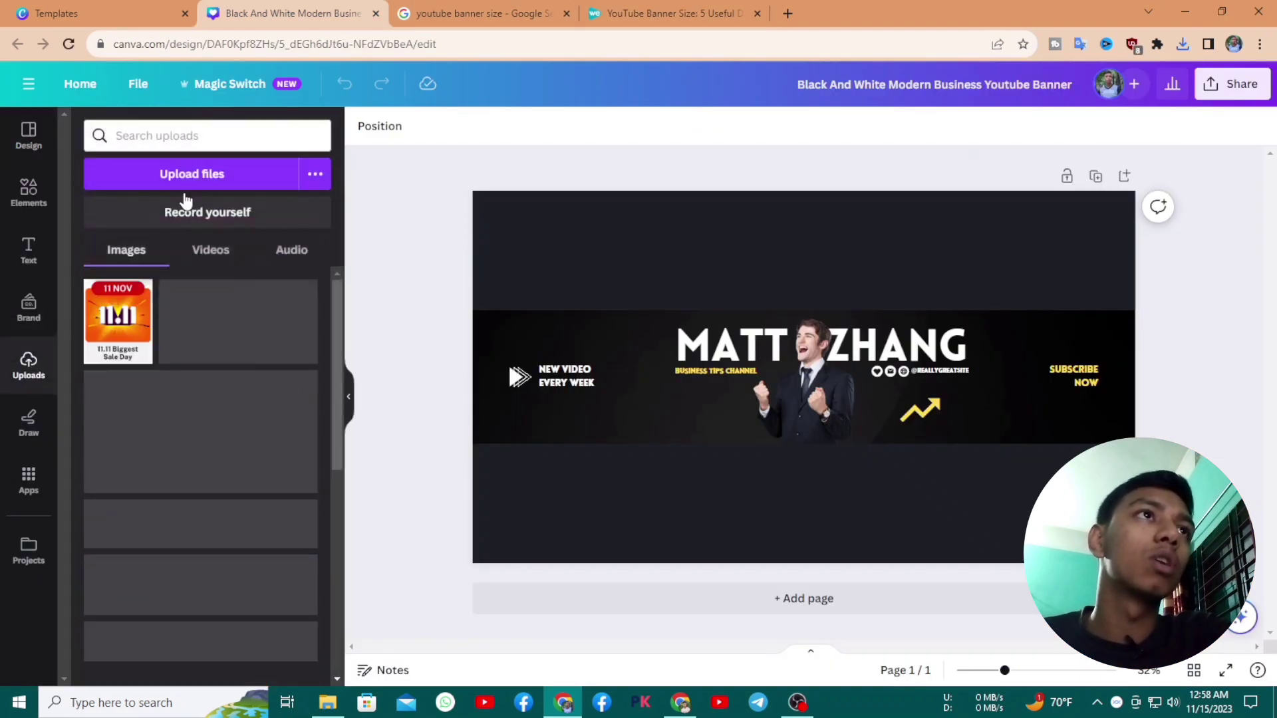
left_click(189, 175)
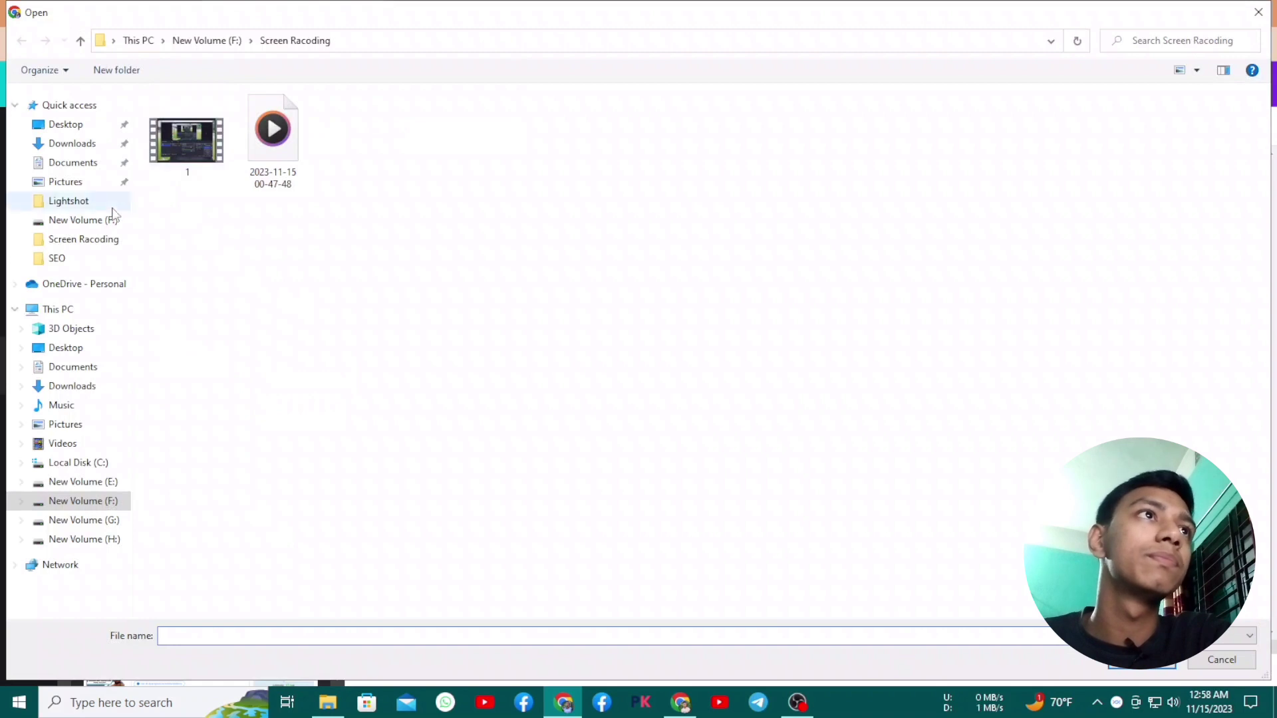
left_click(74, 208)
left_click(87, 241)
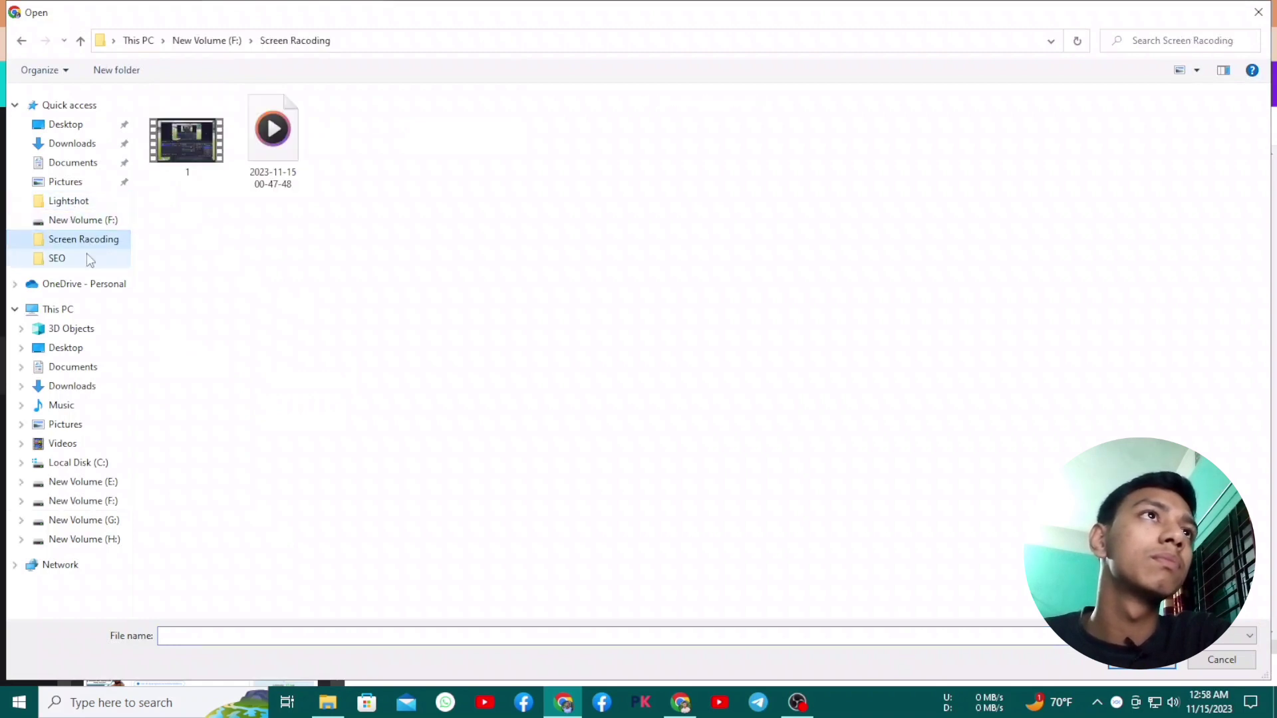
left_click(80, 258)
left_click(73, 163)
left_click(73, 143)
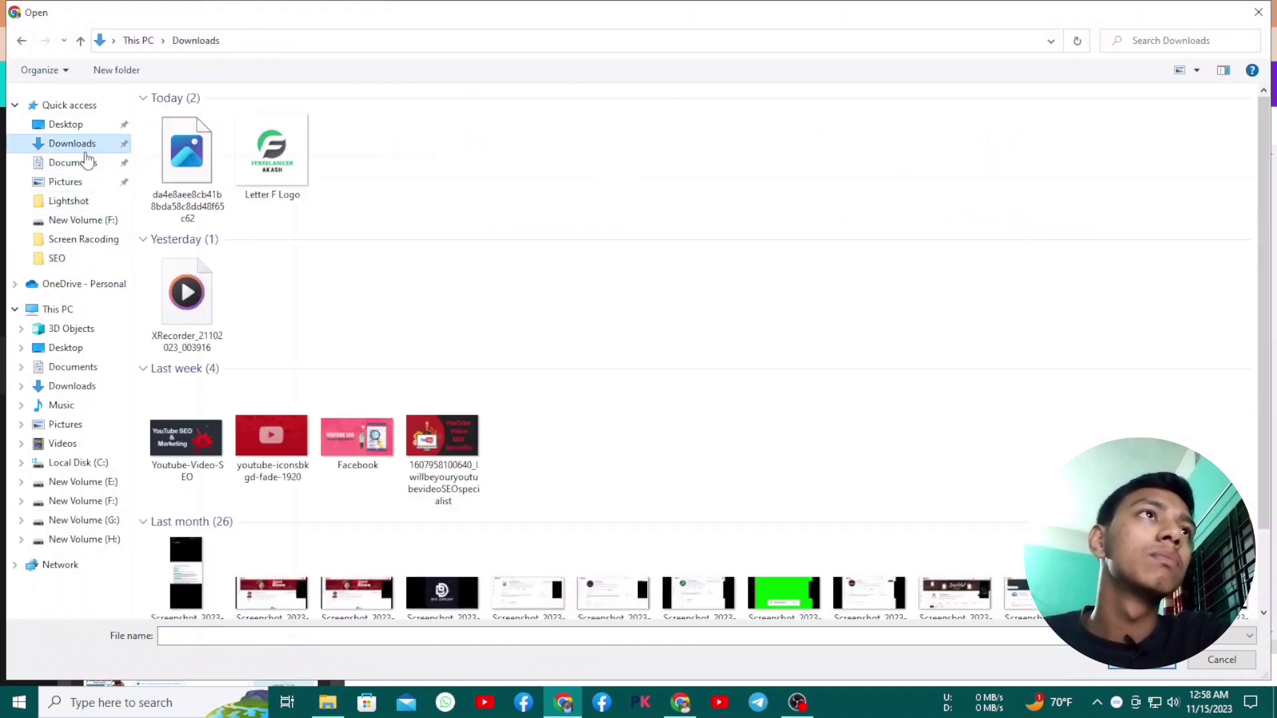
left_click(174, 150)
left_click(1149, 660)
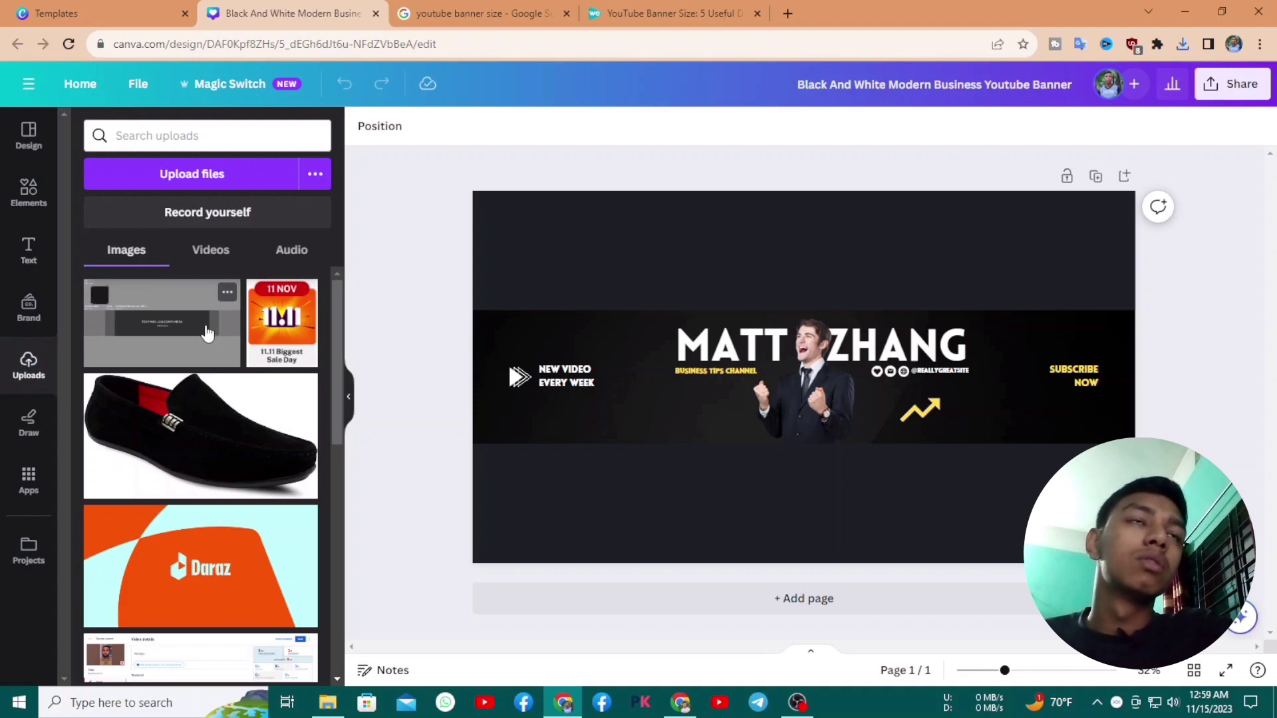
Place the uploaded safe area diagram on the banner and enlarge it to cover the whole page
left_click(208, 333)
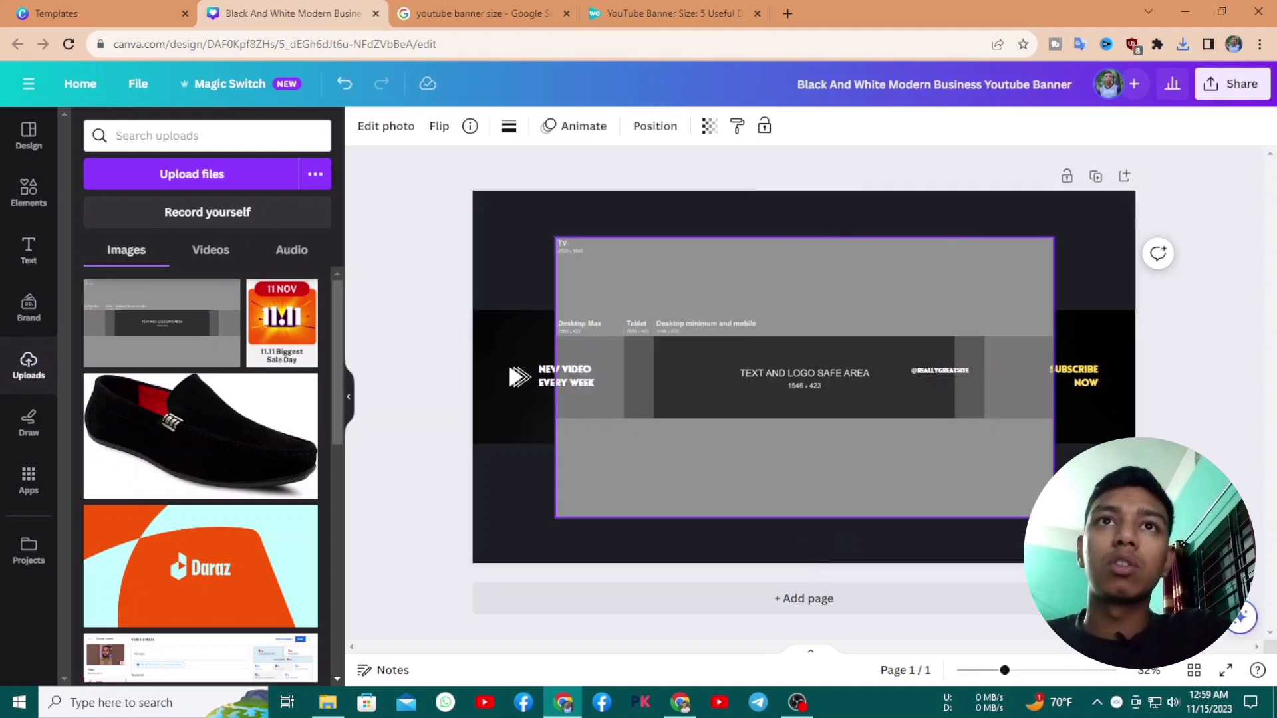
left_click_drag(998, 511, 915, 465)
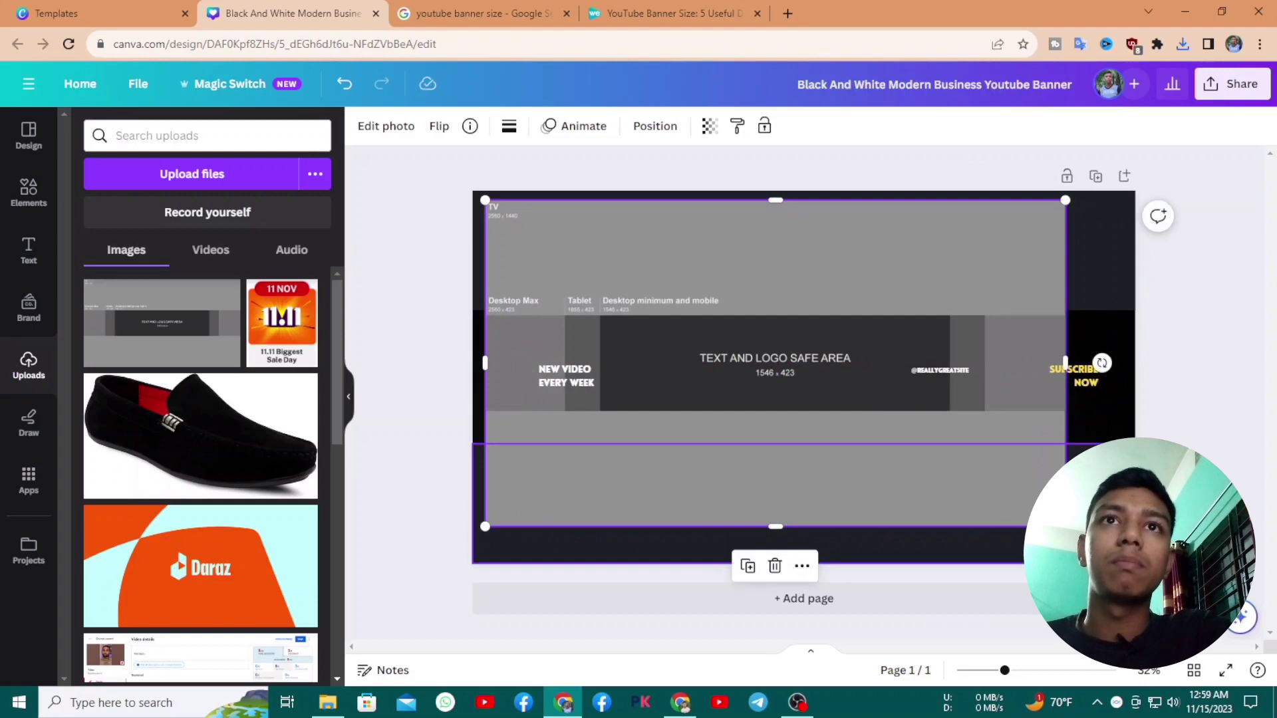
mouse_move(1065, 527)
left_mouse_down()
mouse_move(1142, 570)
mouse_move(1087, 515)
left_mouse_up()
left_click_drag(1131, 560, 1137, 564)
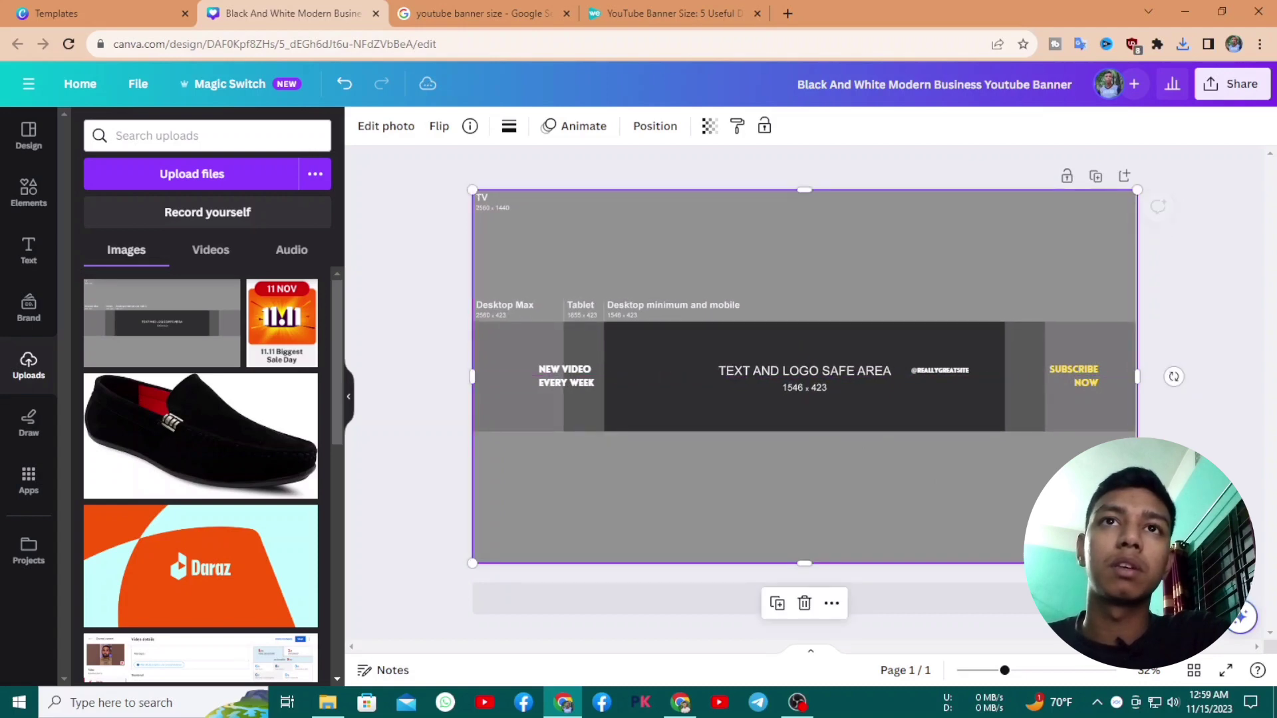
left_click(1160, 572)
left_click(991, 488)
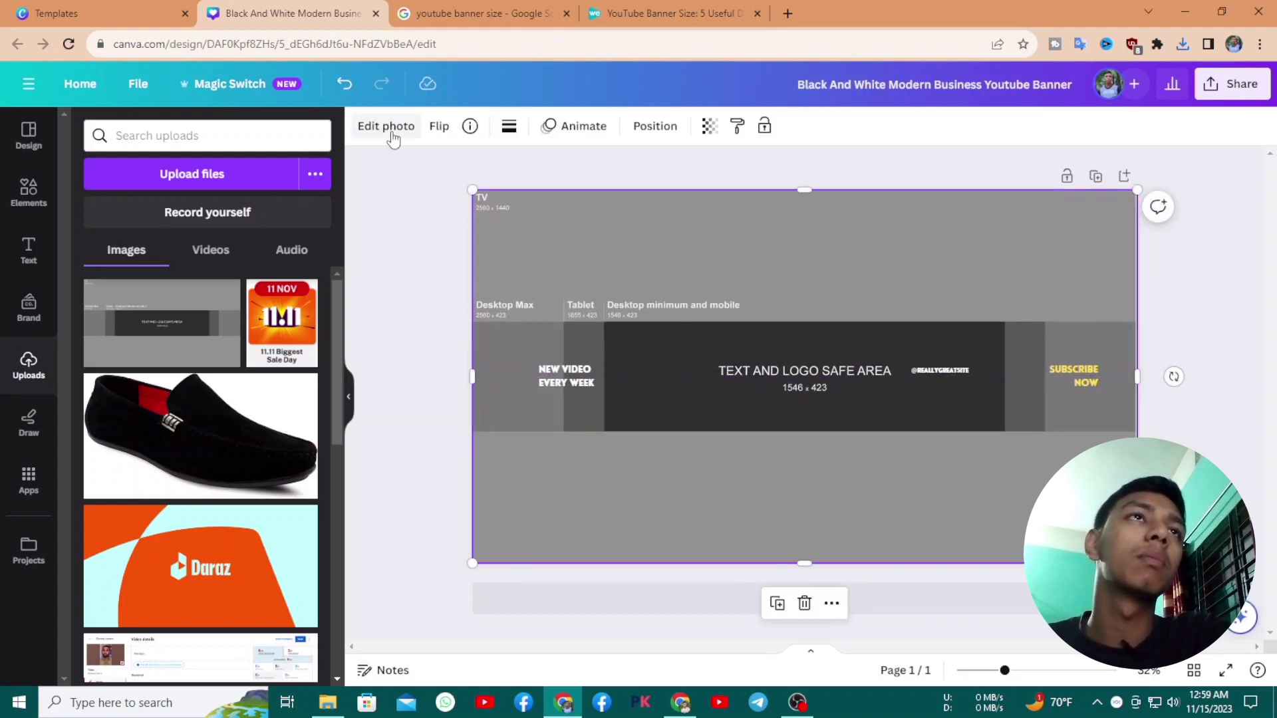
Remove the safe area diagram's background with BG Remover and select the Restore brush in its settings
left_click(392, 136)
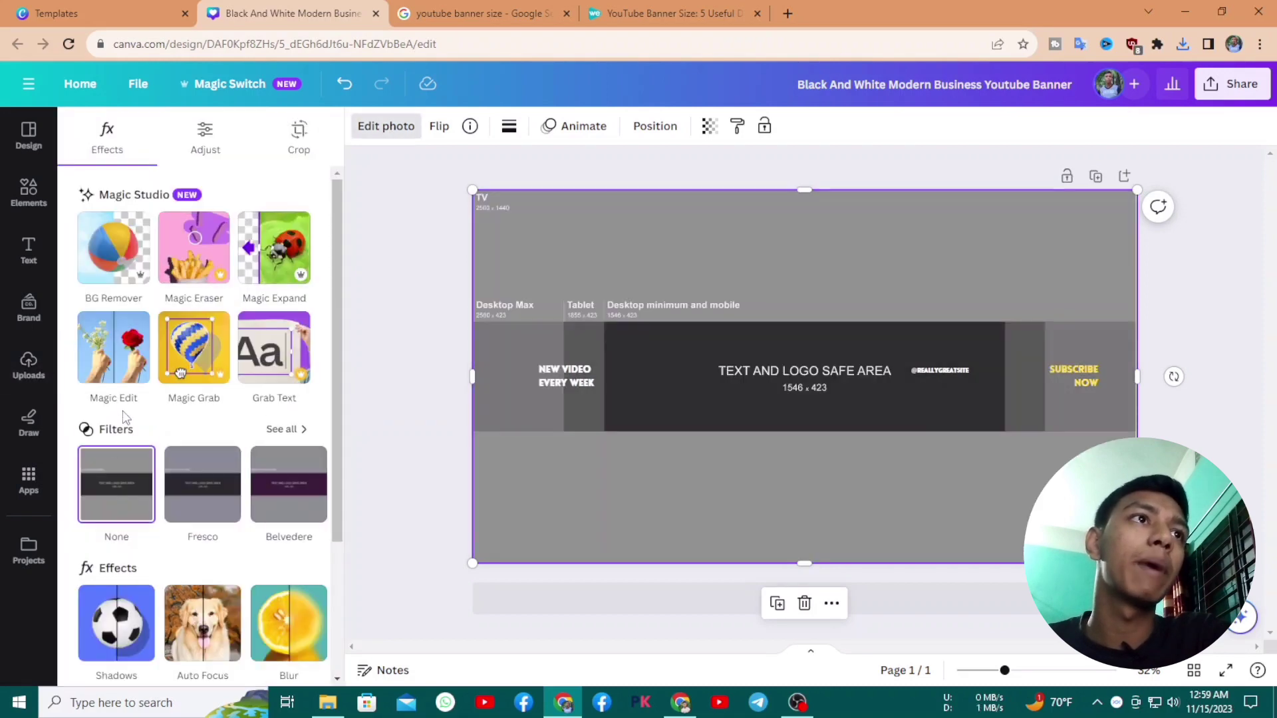
left_click(113, 250)
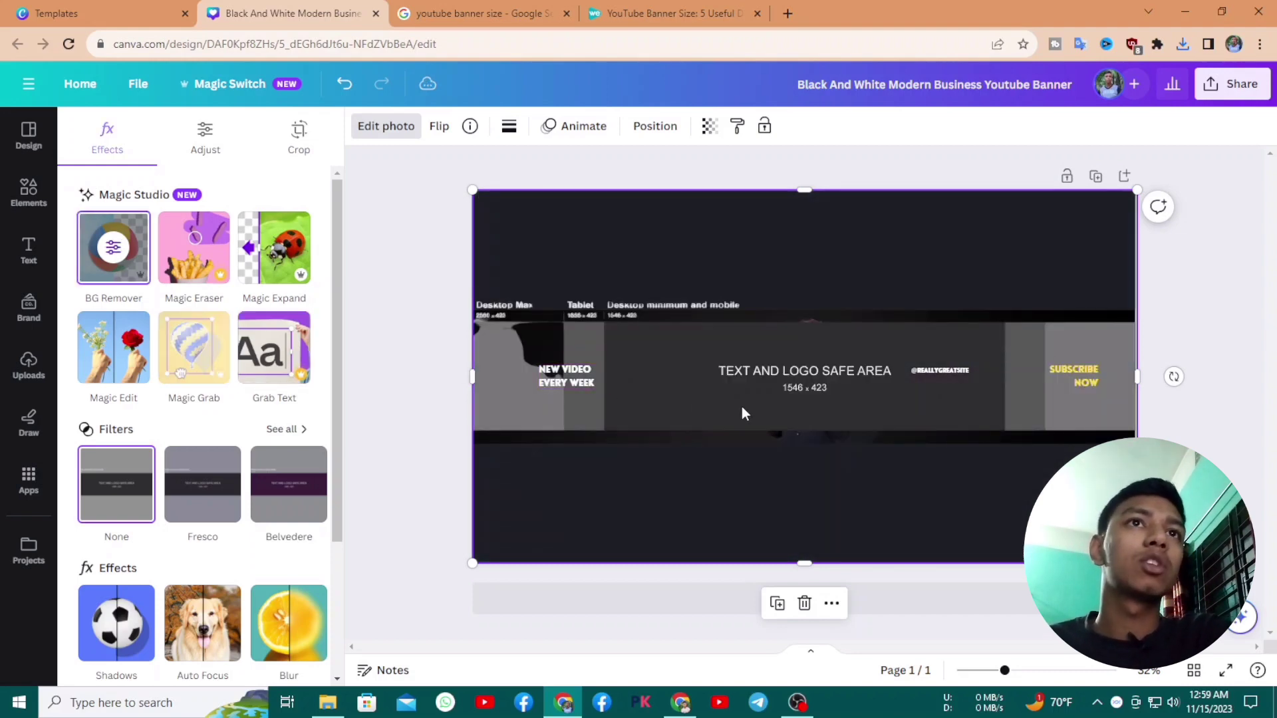
left_click(101, 248)
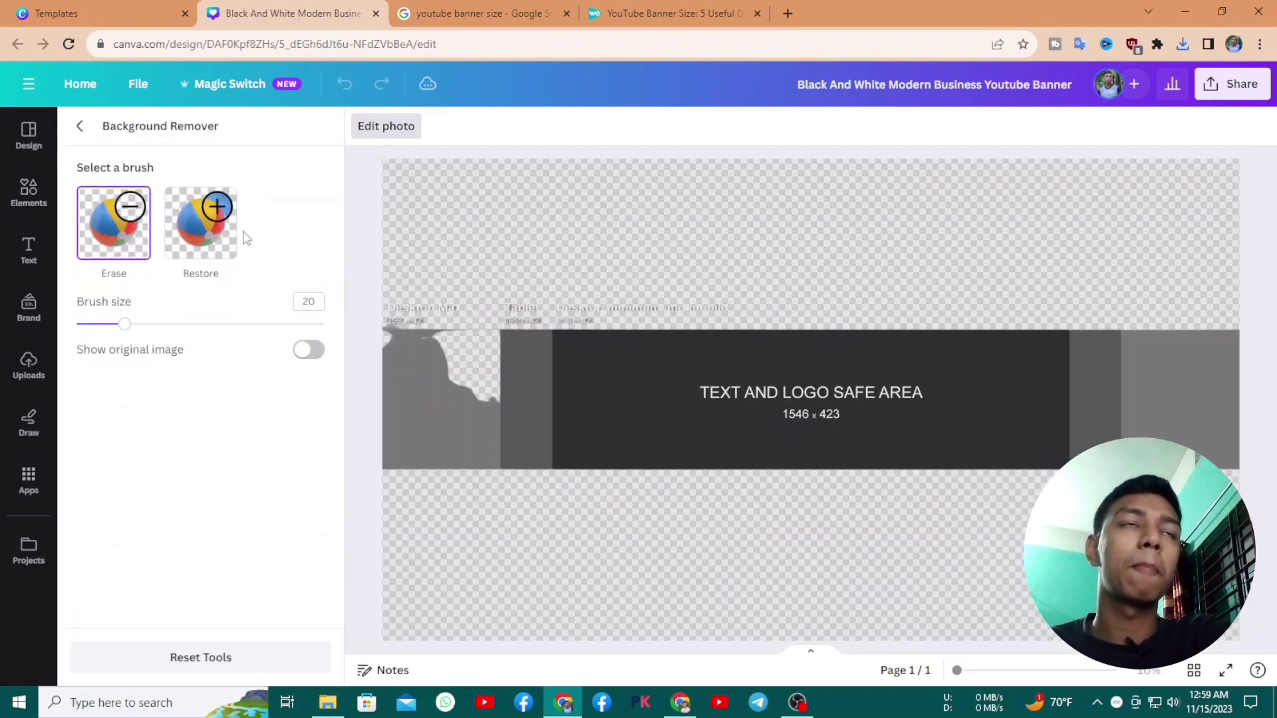
left_click(203, 225)
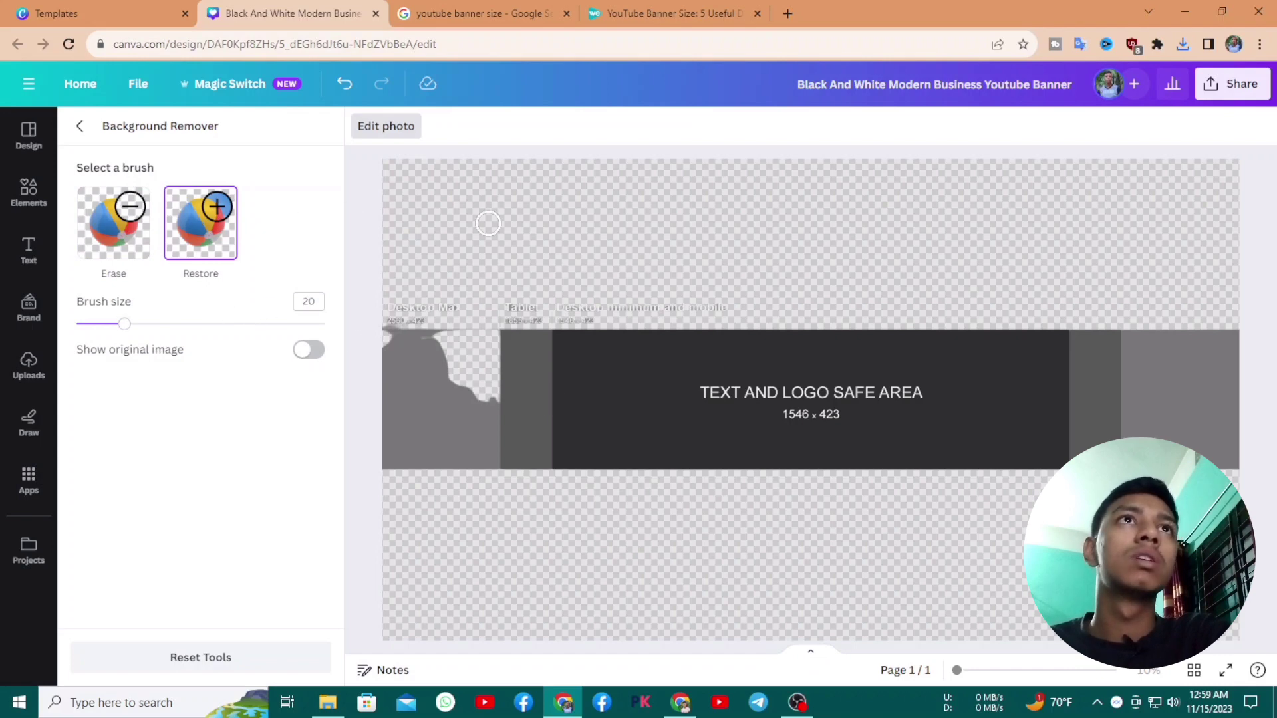
Go back to the banner size image results and save Snappa's blue safe area guide to the computer
left_click(484, 13)
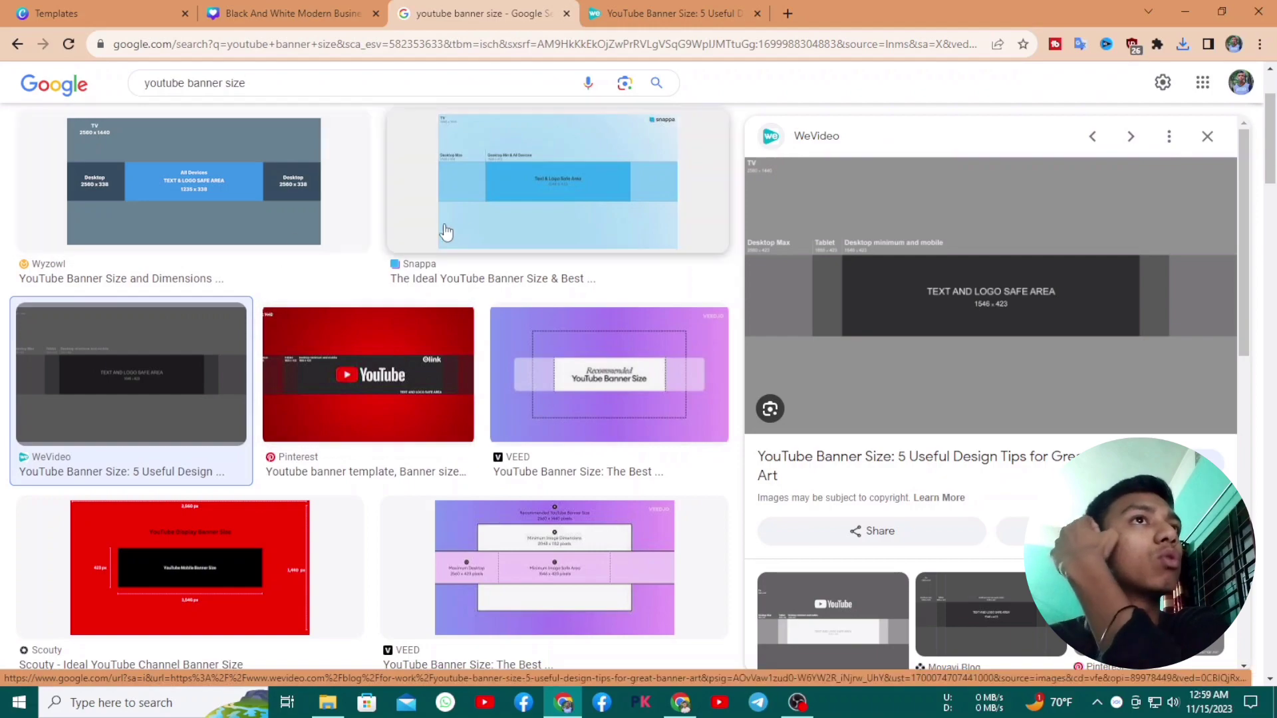
right_click(495, 211)
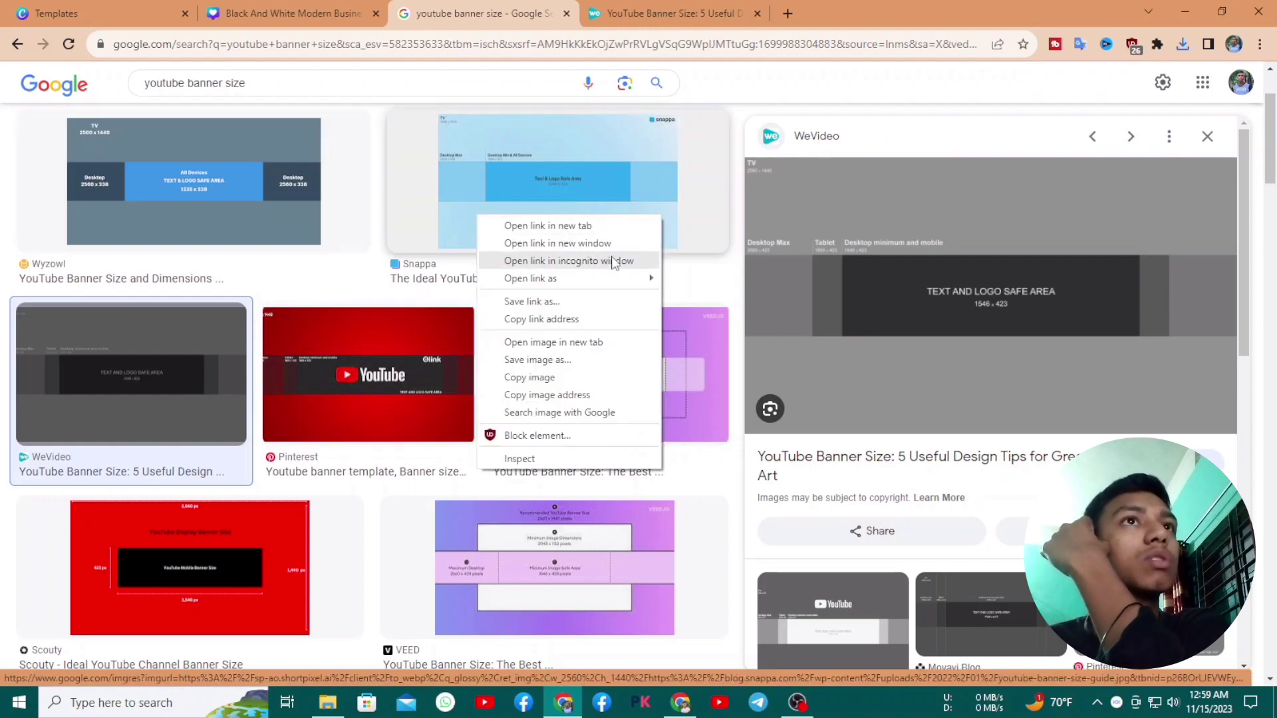
left_click(564, 375)
key("Return")
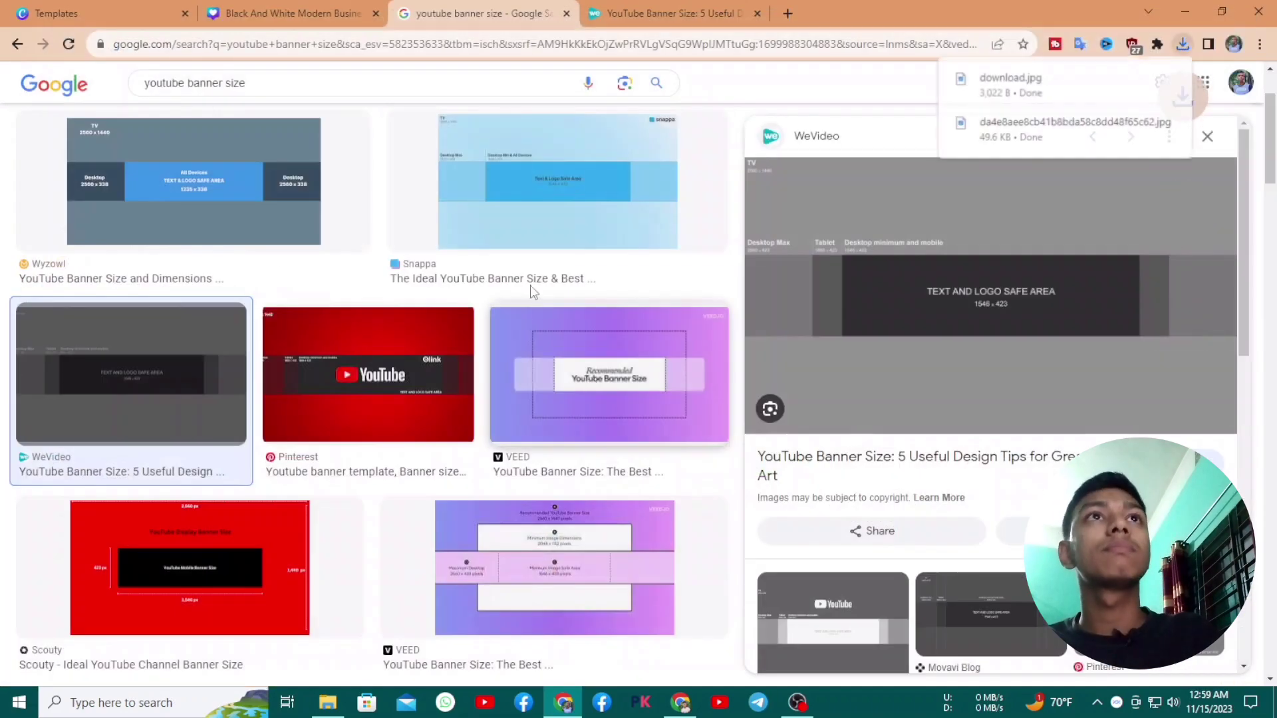
Return to the banner design, close the Background Remover, and move the safe area diagram up above the black banner strip
left_click(285, 3)
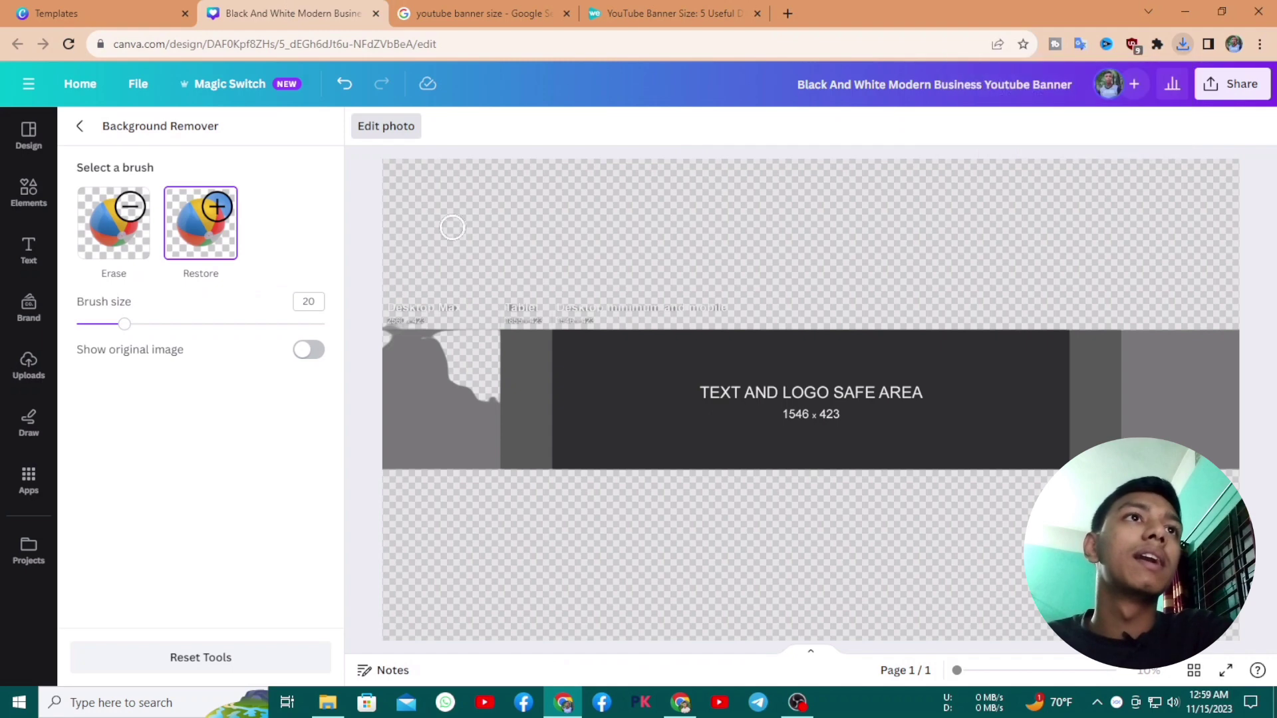
left_click(79, 127)
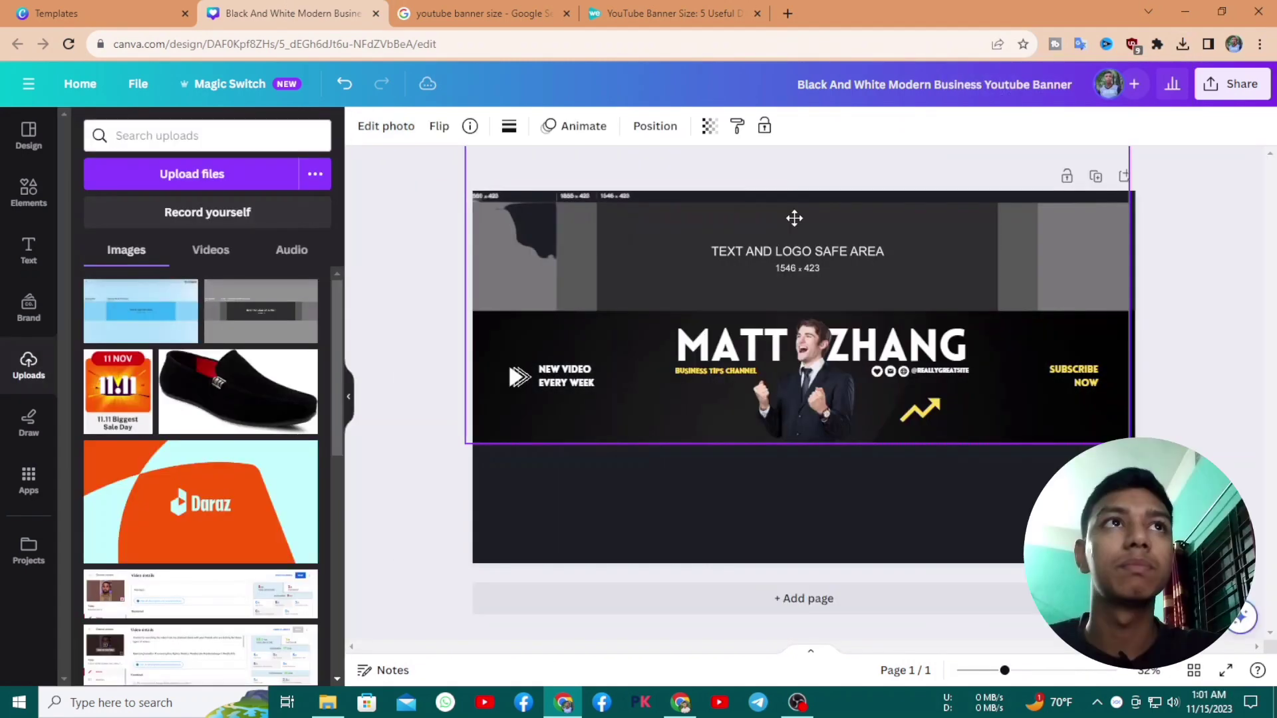
left_click_drag(794, 218, 796, 212)
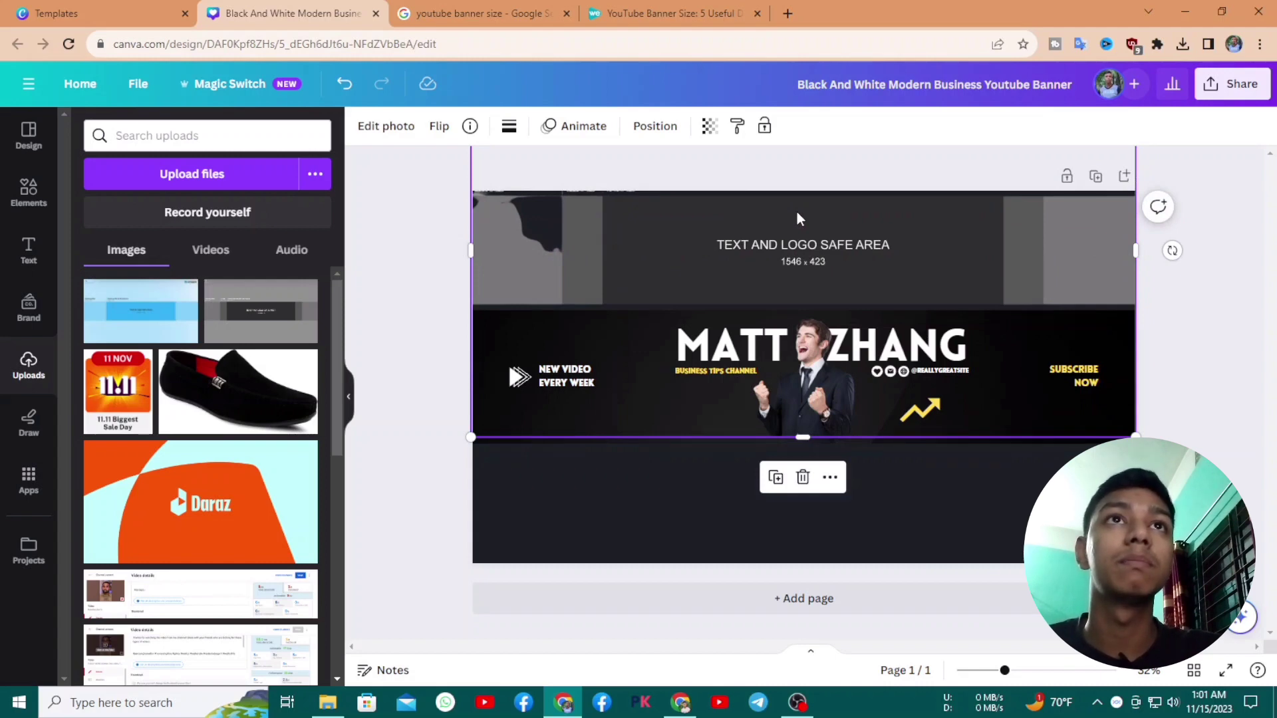
left_click_drag(832, 294, 831, 252)
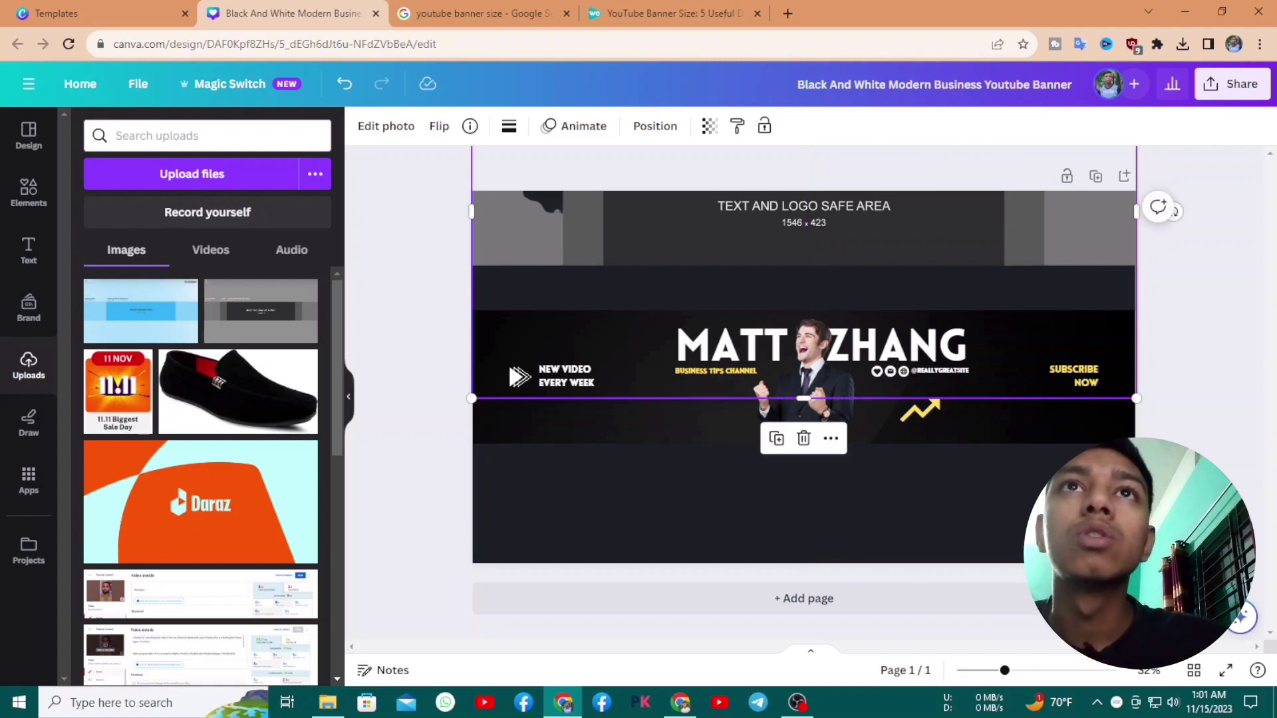
left_click(1081, 508)
left_click(894, 363)
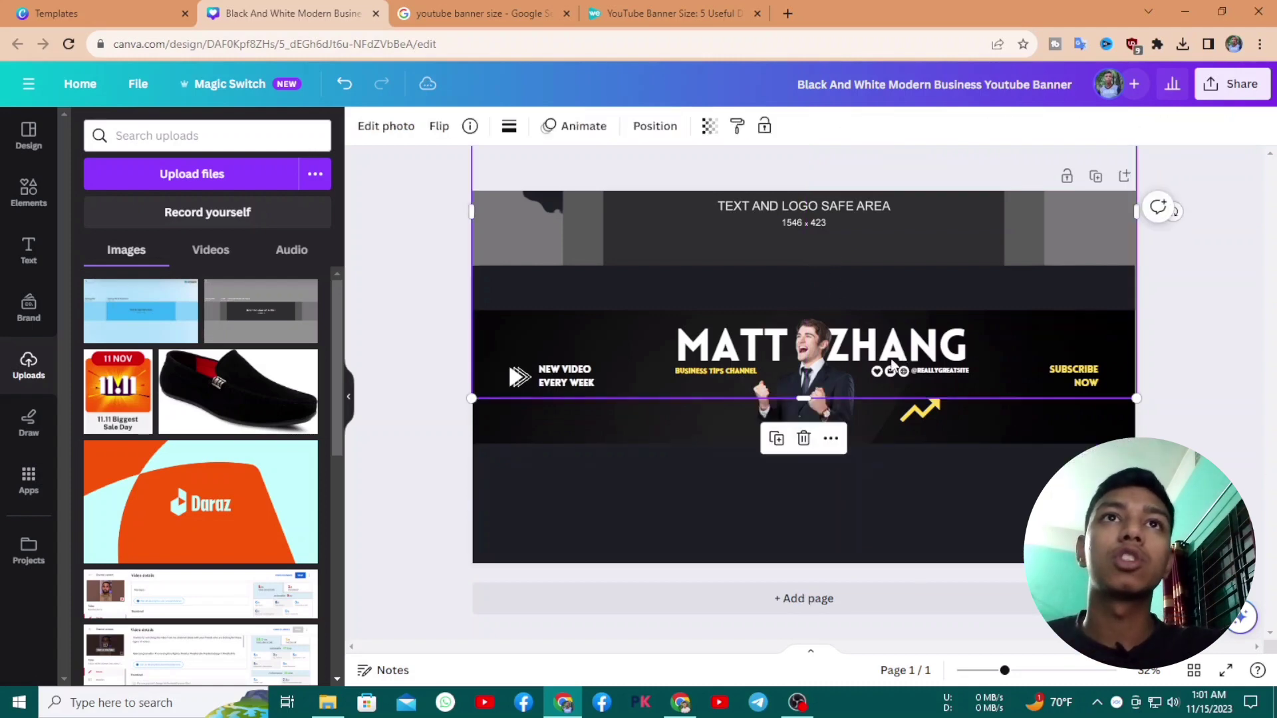
left_click(846, 416)
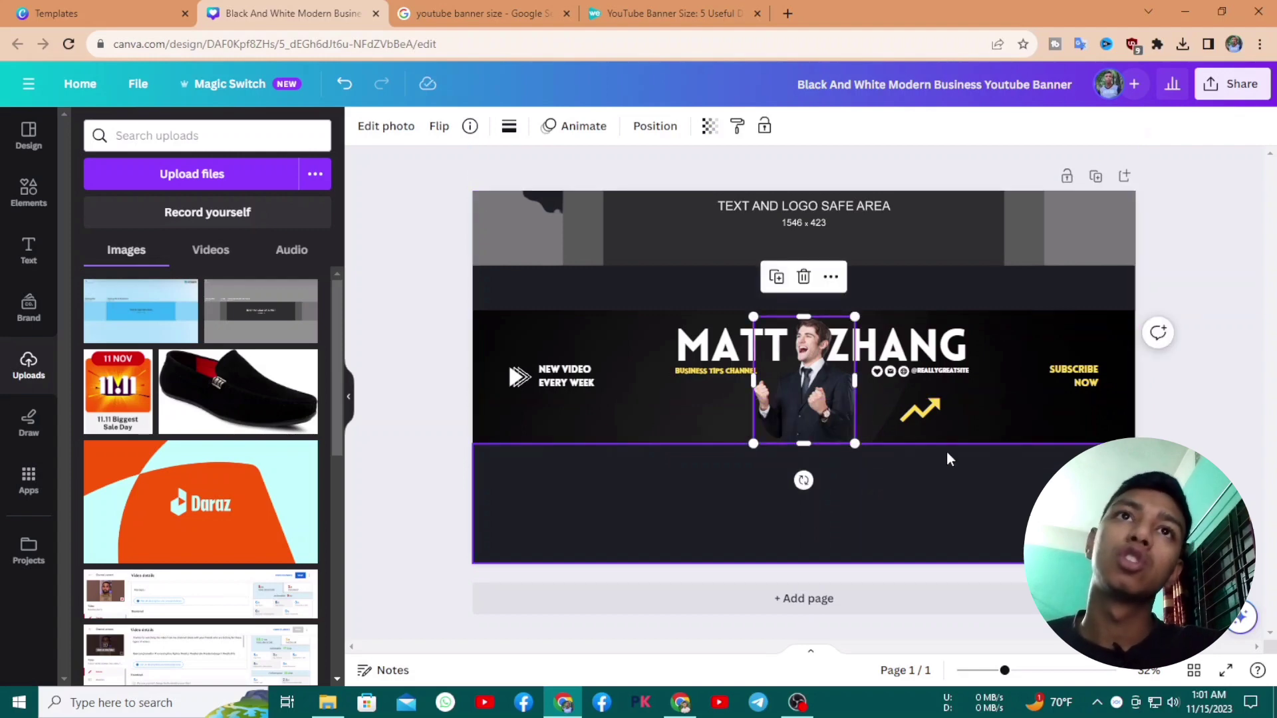
left_click(804, 278)
scroll(291, 570, "down", 10)
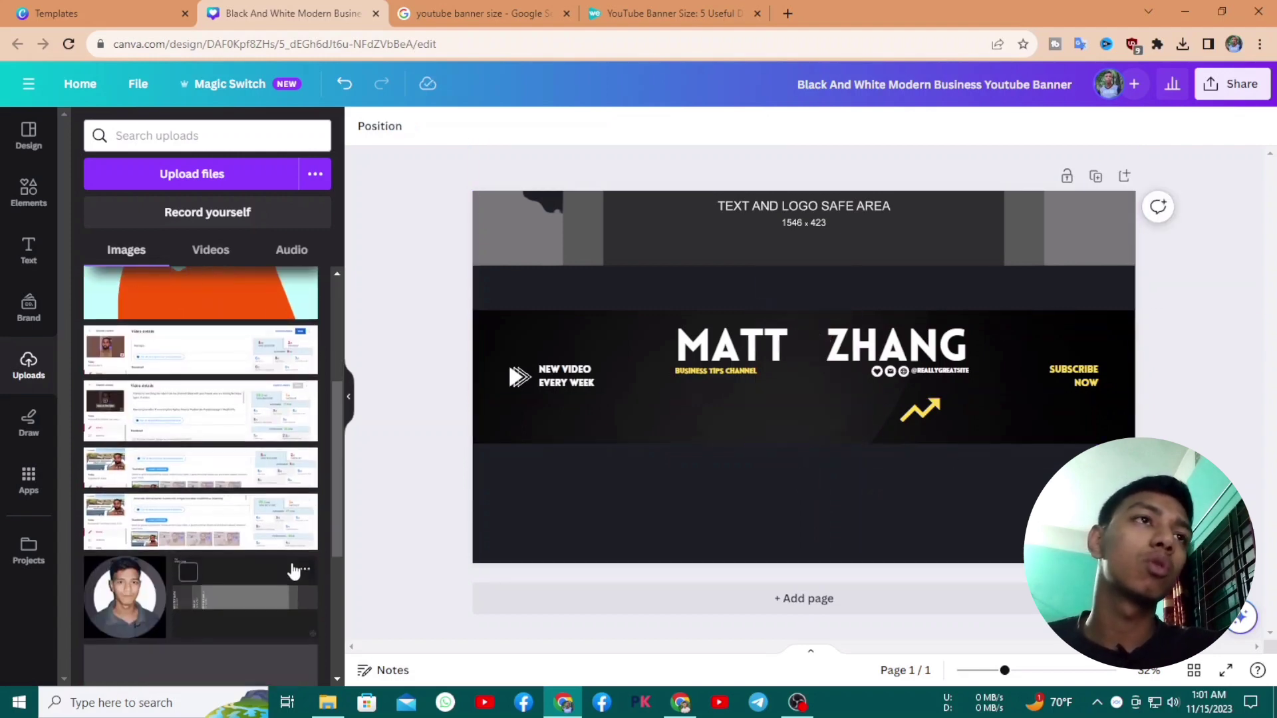
scroll(259, 579, "up", 7)
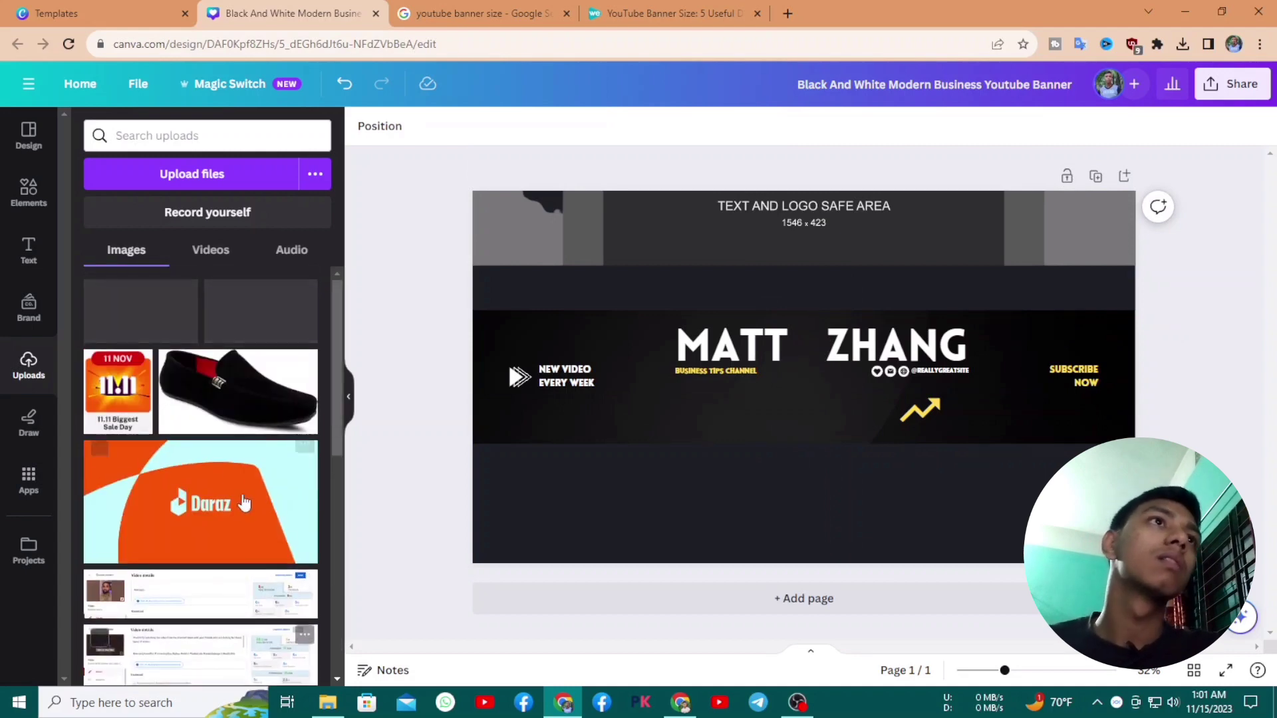
left_click(186, 170)
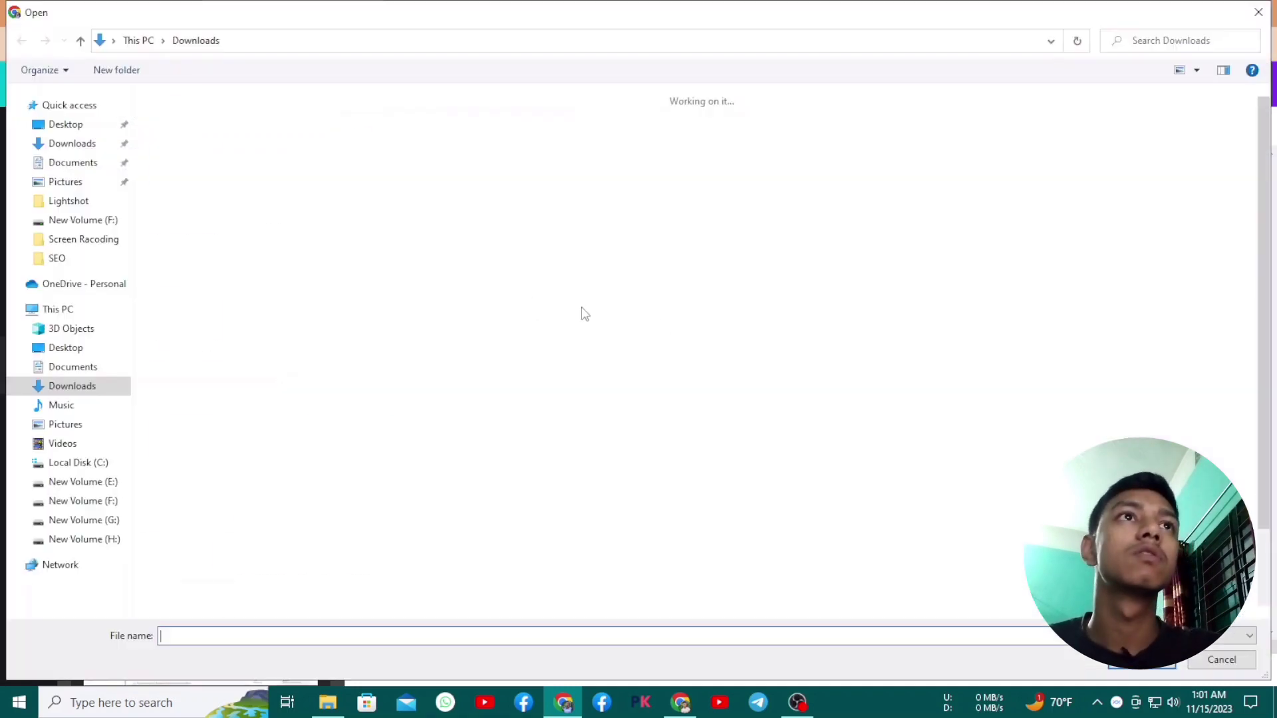
left_click(933, 529)
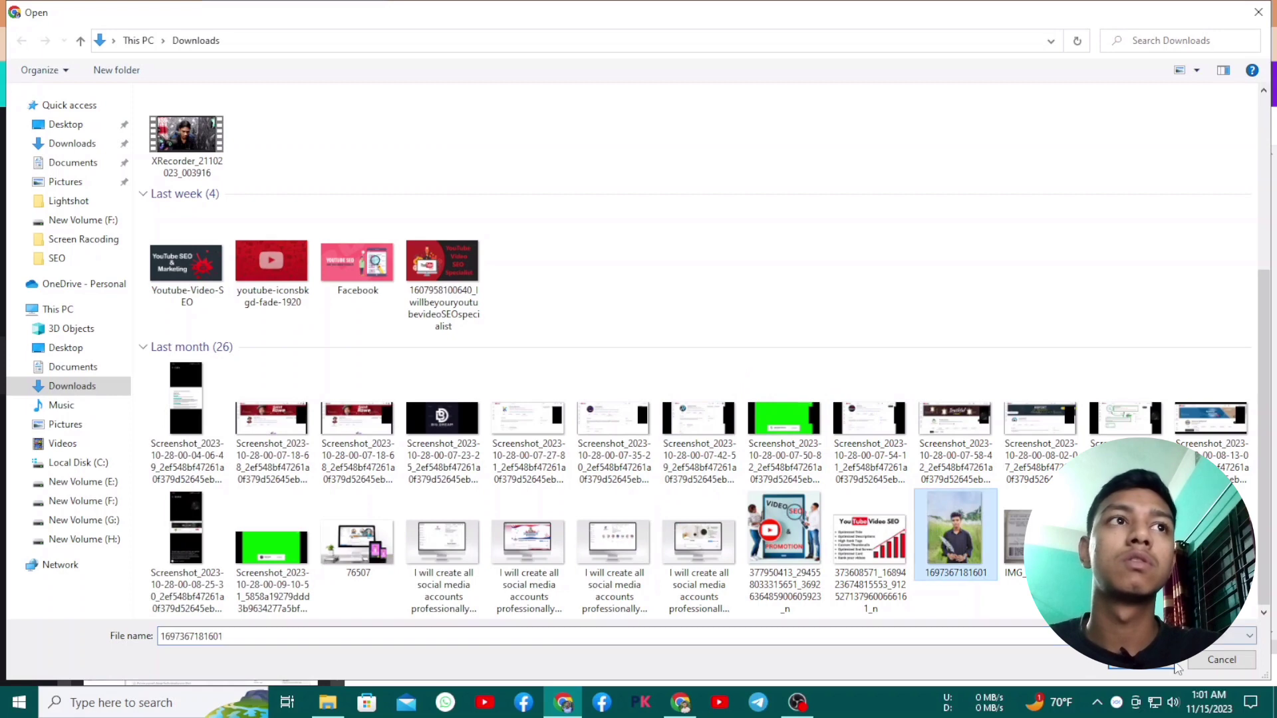
double_click(932, 529)
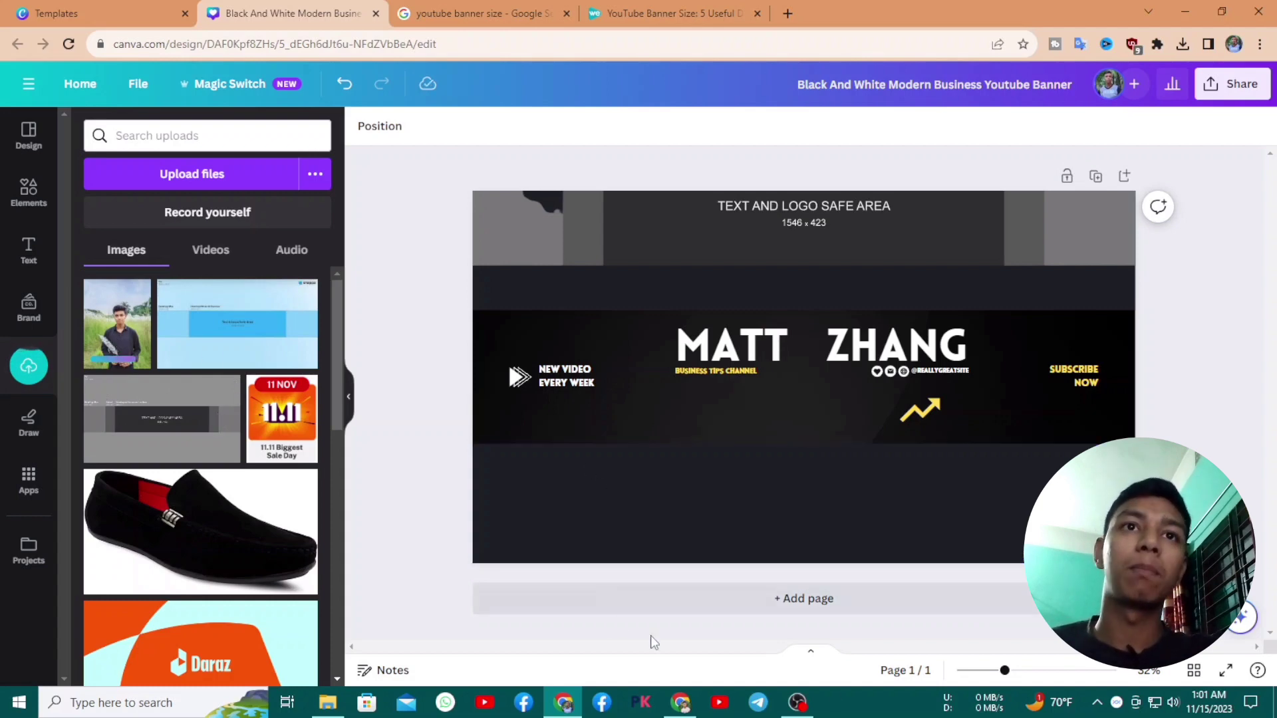
left_click(802, 707)
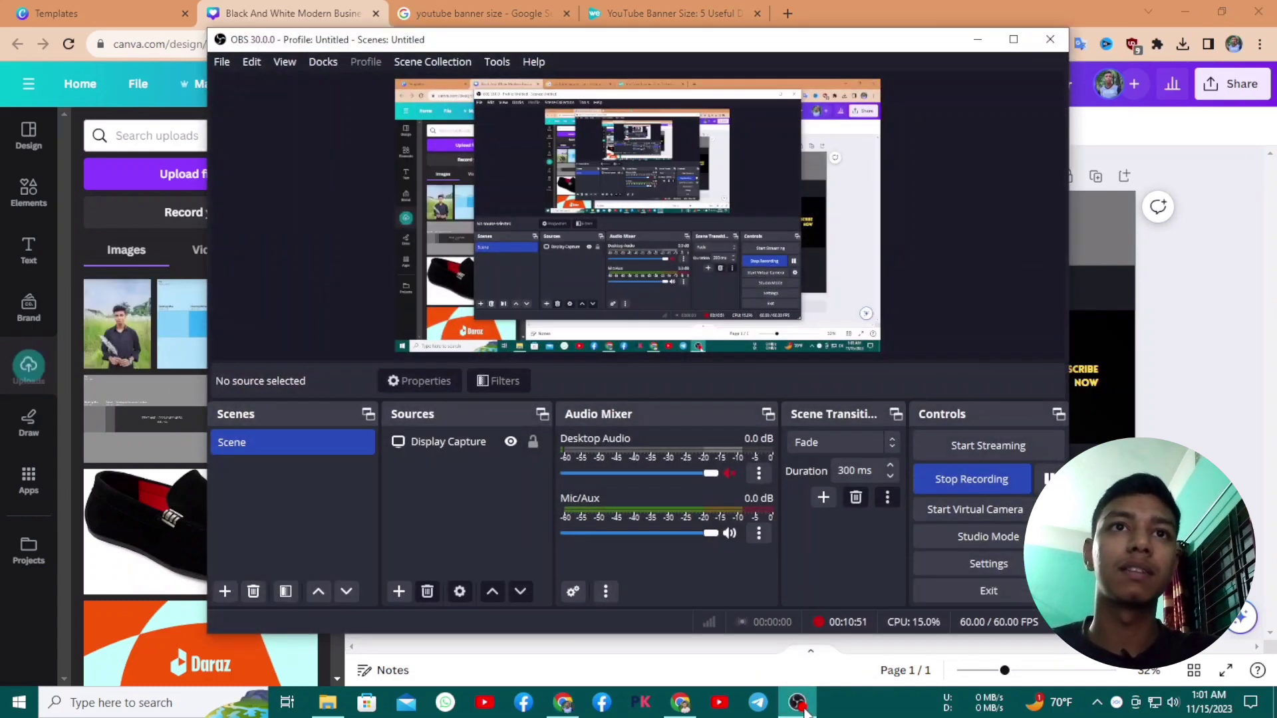
left_click(800, 705)
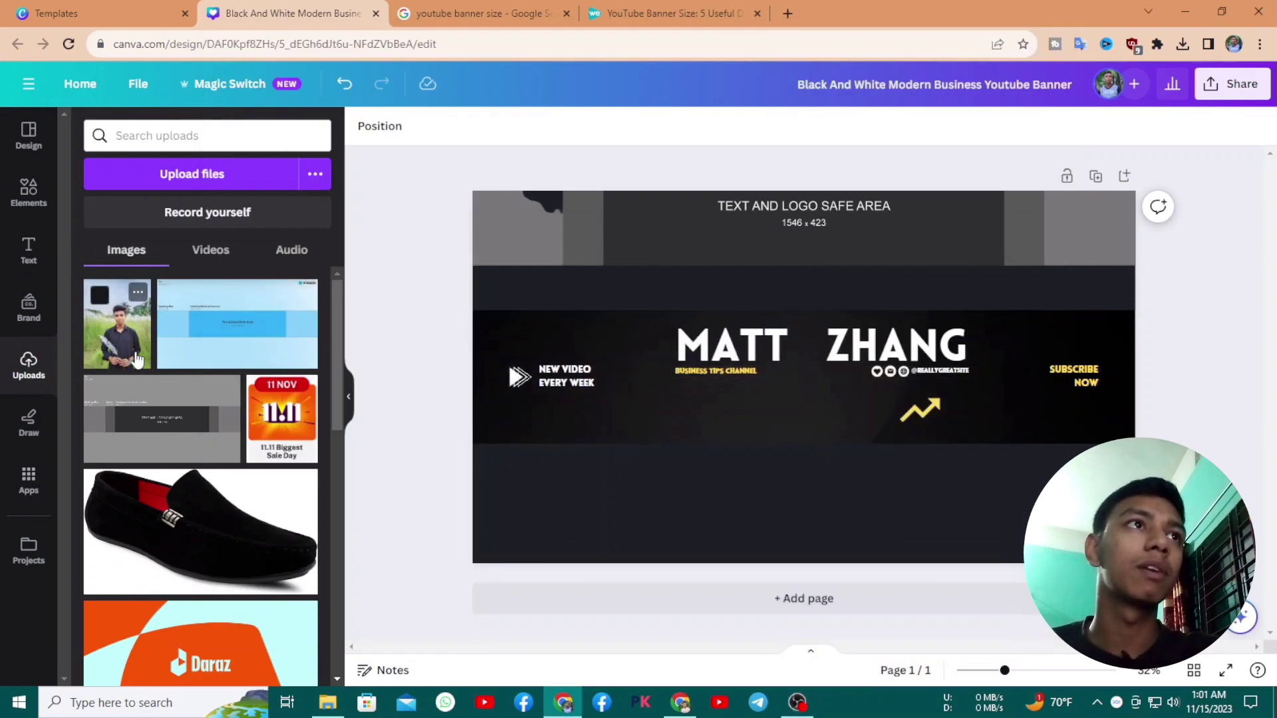
Place the uploaded portrait at the banner's centre and apply BG Remover to it
left_click(137, 359)
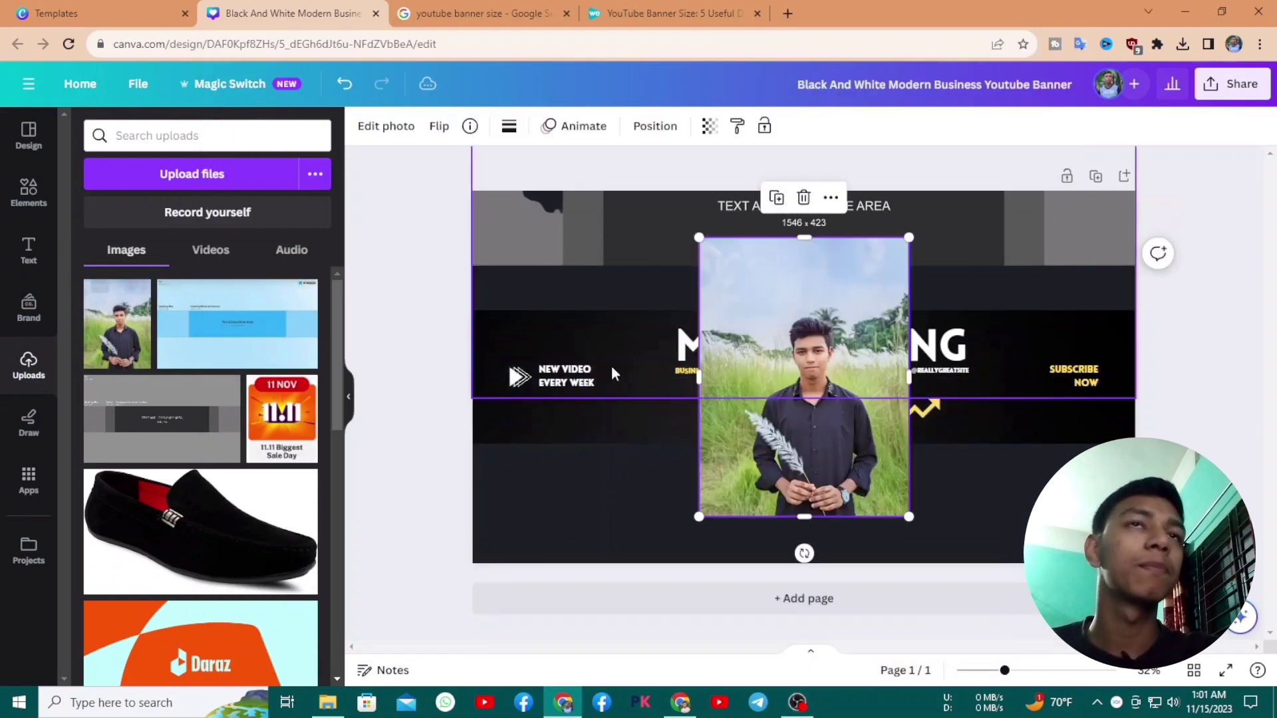
left_click(385, 128)
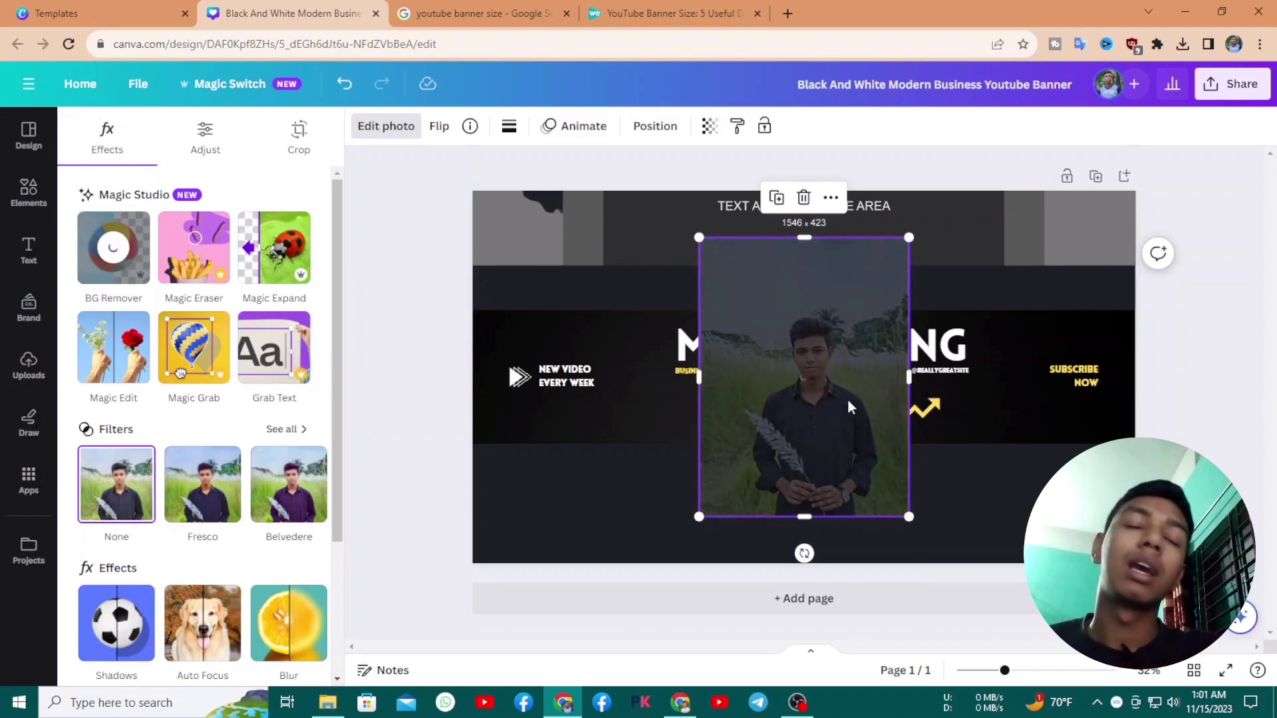
left_click(635, 474)
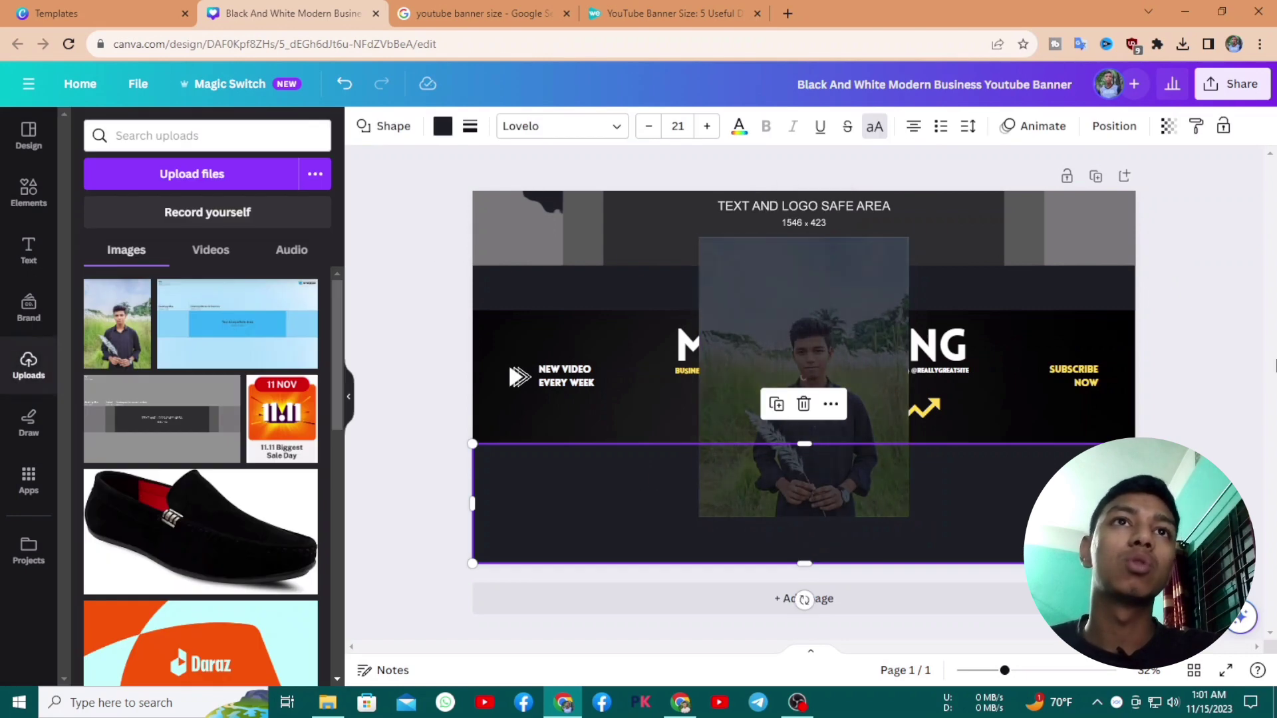
Shrink the cut-out portrait and centre it so the figure fits within the banner's black strip
left_click(1235, 365)
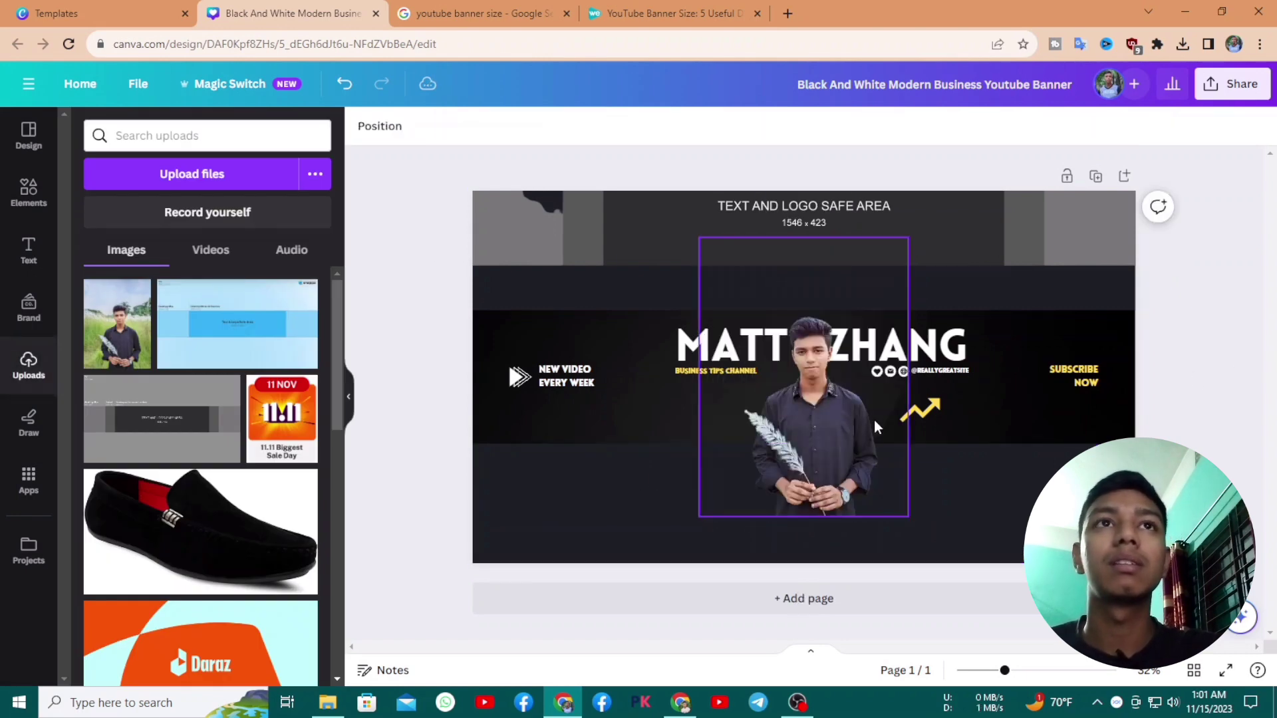
left_click_drag(898, 510, 827, 419)
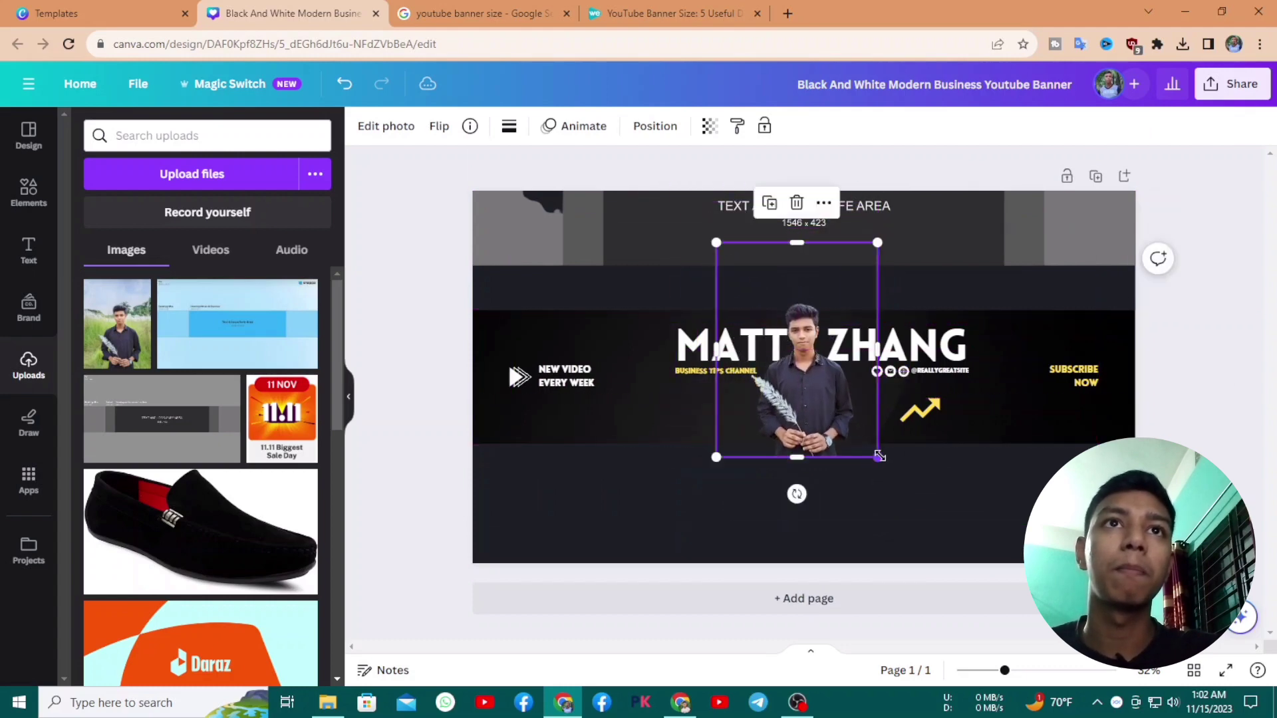
left_click_drag(879, 456, 838, 417)
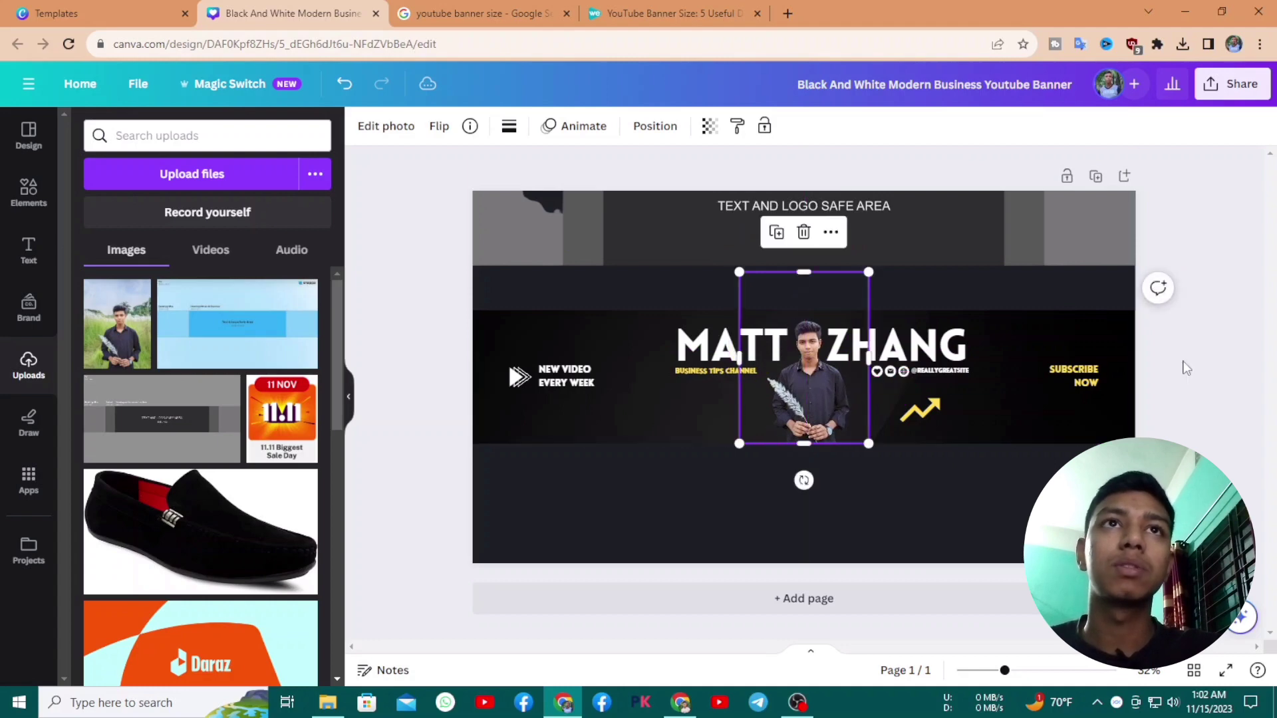
left_click(1183, 365)
Leave the diagram's accidental crop mode, nudge the safe area diagram slightly, and lock it in place
left_click(921, 355)
double_click(804, 352)
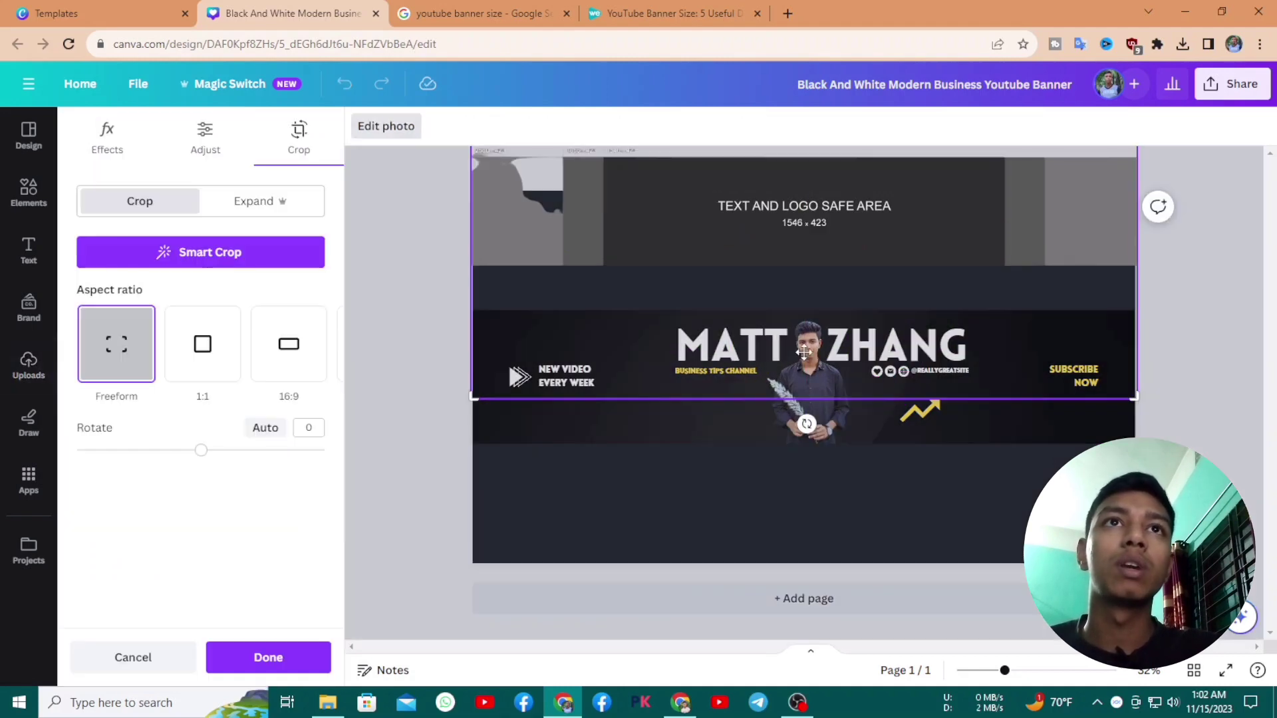
left_click(619, 435)
left_click(444, 437)
mouse_move(737, 303)
left_mouse_down()
mouse_move(748, 262)
mouse_move(735, 225)
mouse_move(740, 302)
left_mouse_up()
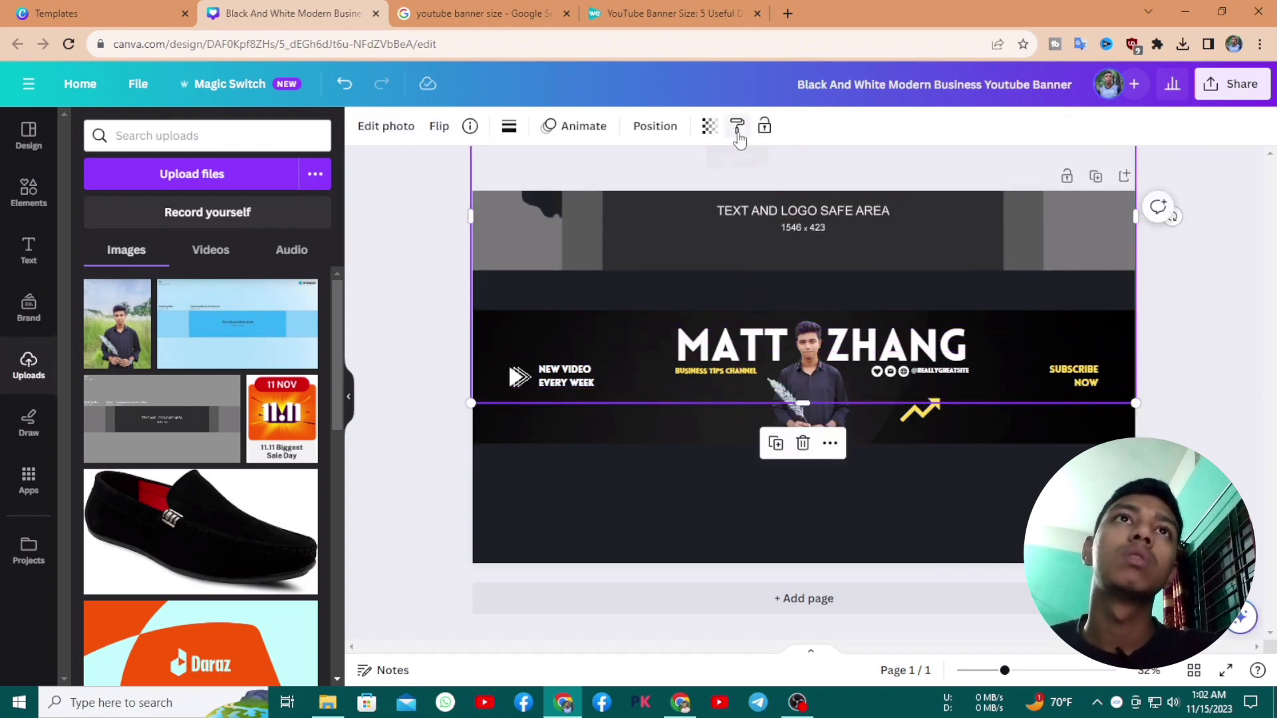
left_click(764, 127)
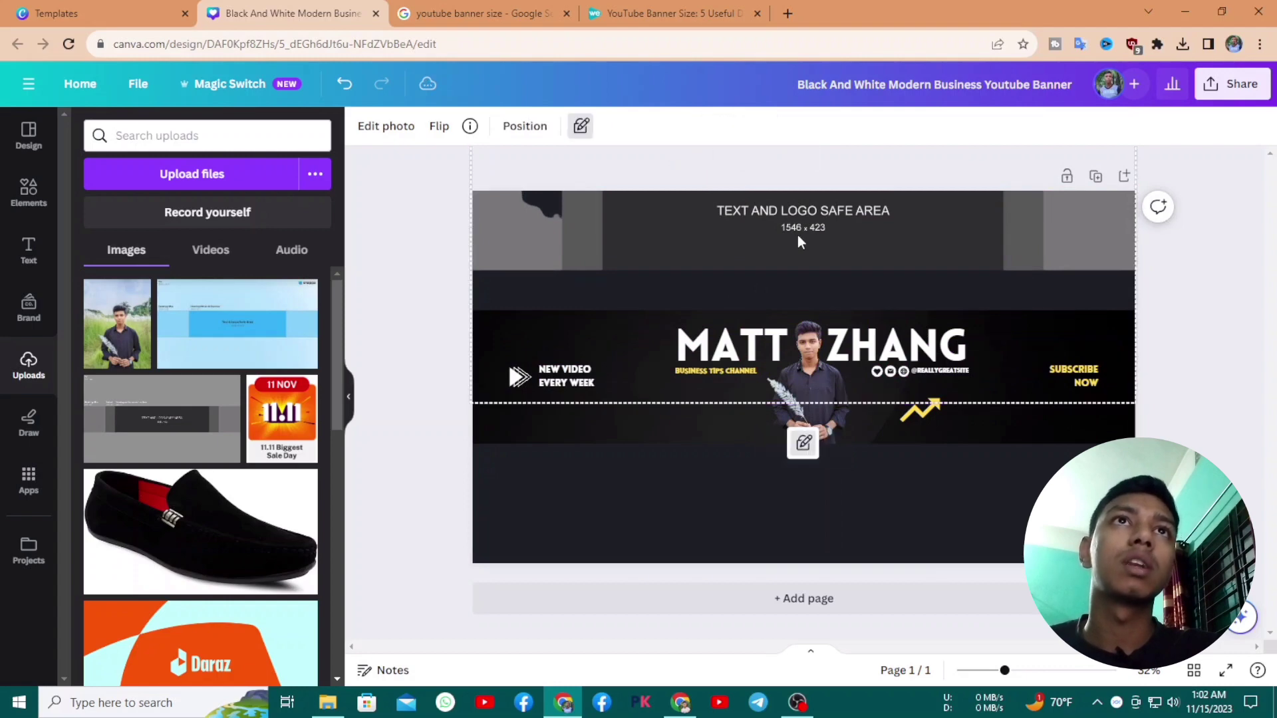
Try to open the banner's large title text for editing beneath the locked safe area diagram
left_click(800, 207)
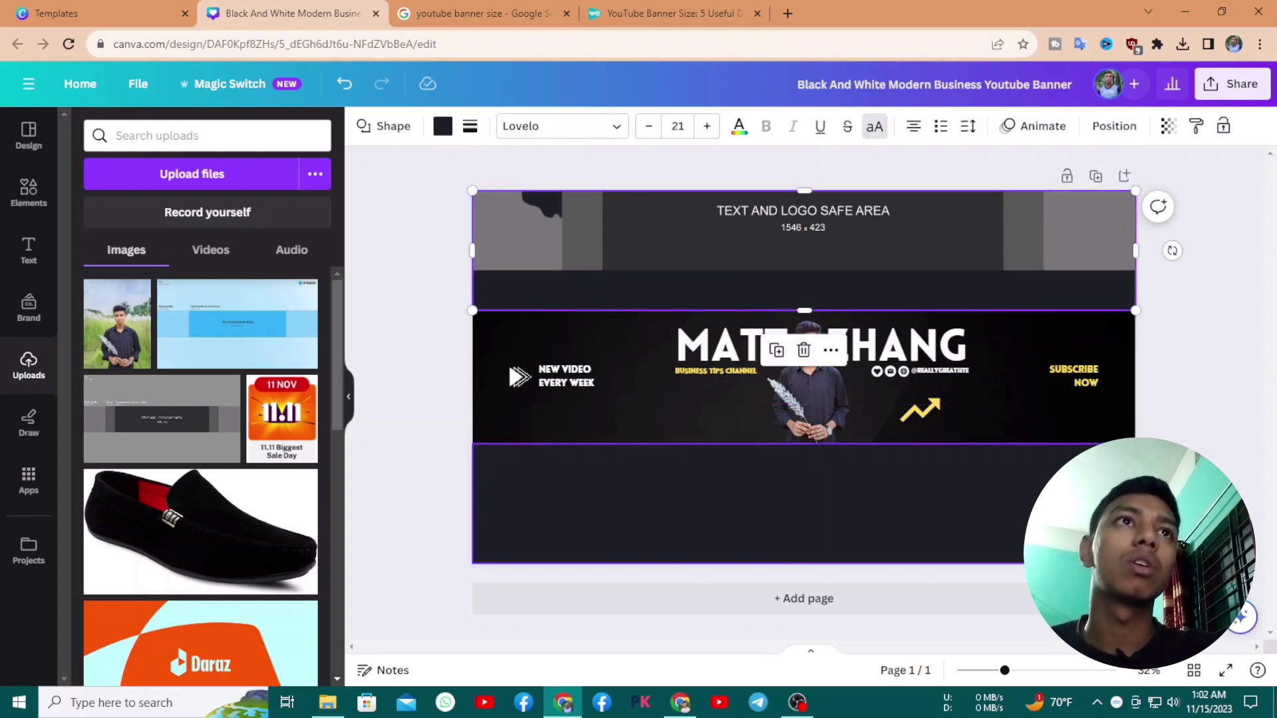
left_click(811, 391)
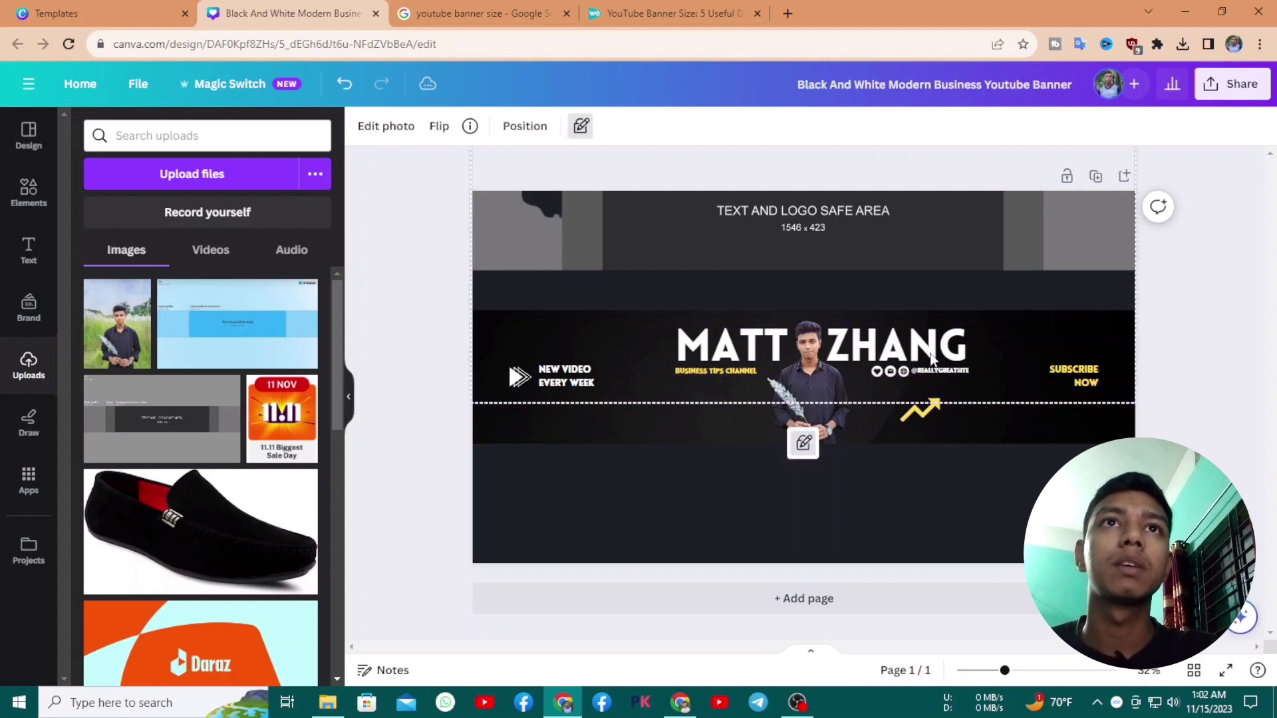
double_click(930, 354)
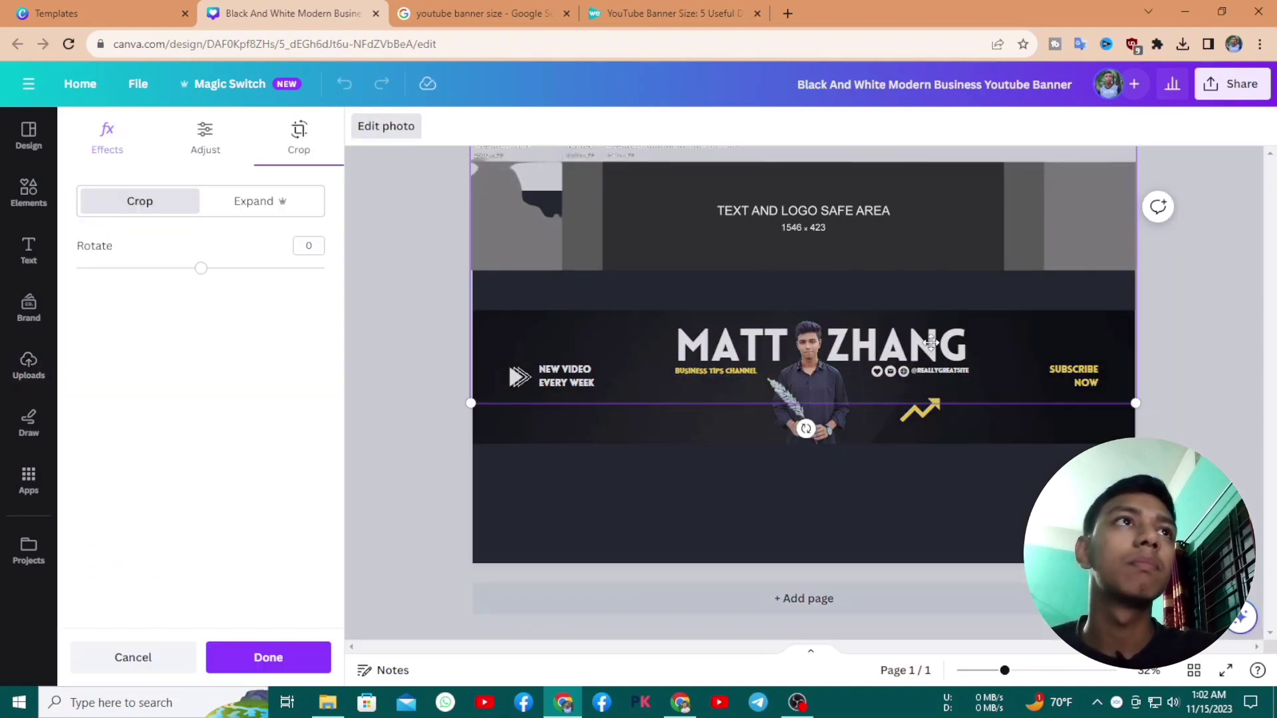
double_click(931, 343)
Examine the design's layer list, selecting the handle text, title, portrait, dark rectangles and background to identify each layer
left_click(508, 128)
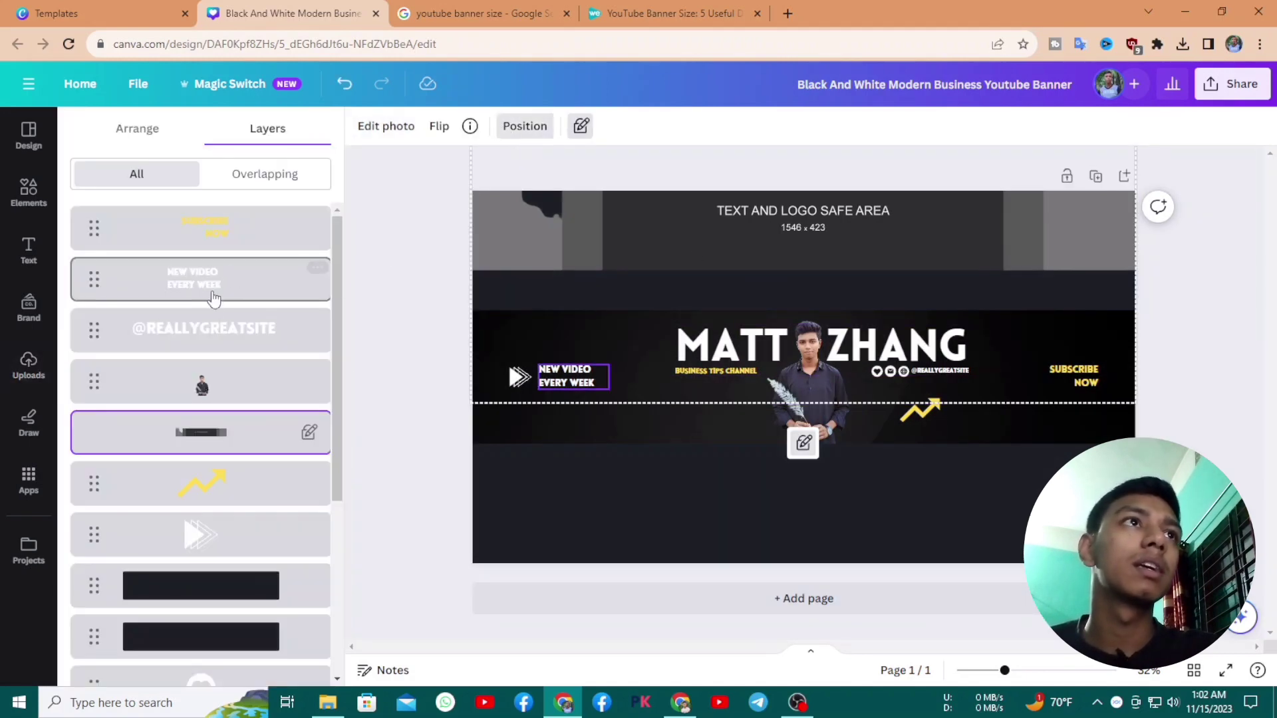
left_click(230, 336)
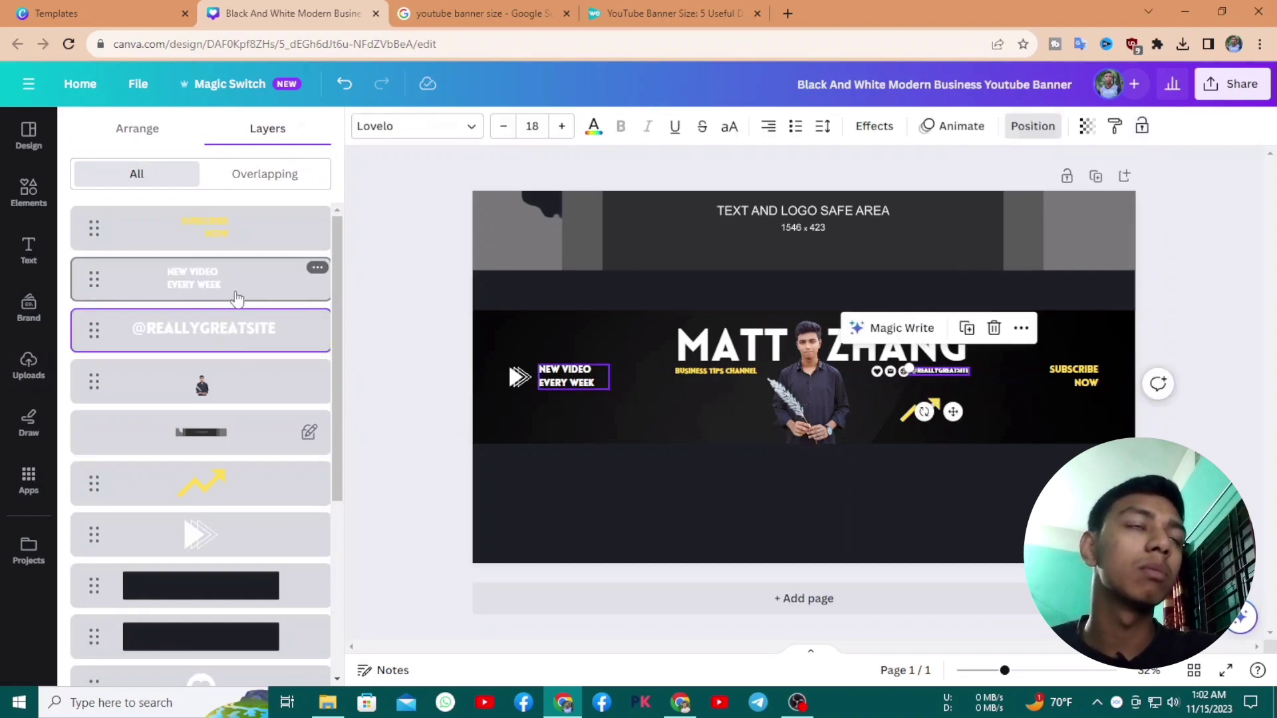
scroll(228, 512, "down", 5)
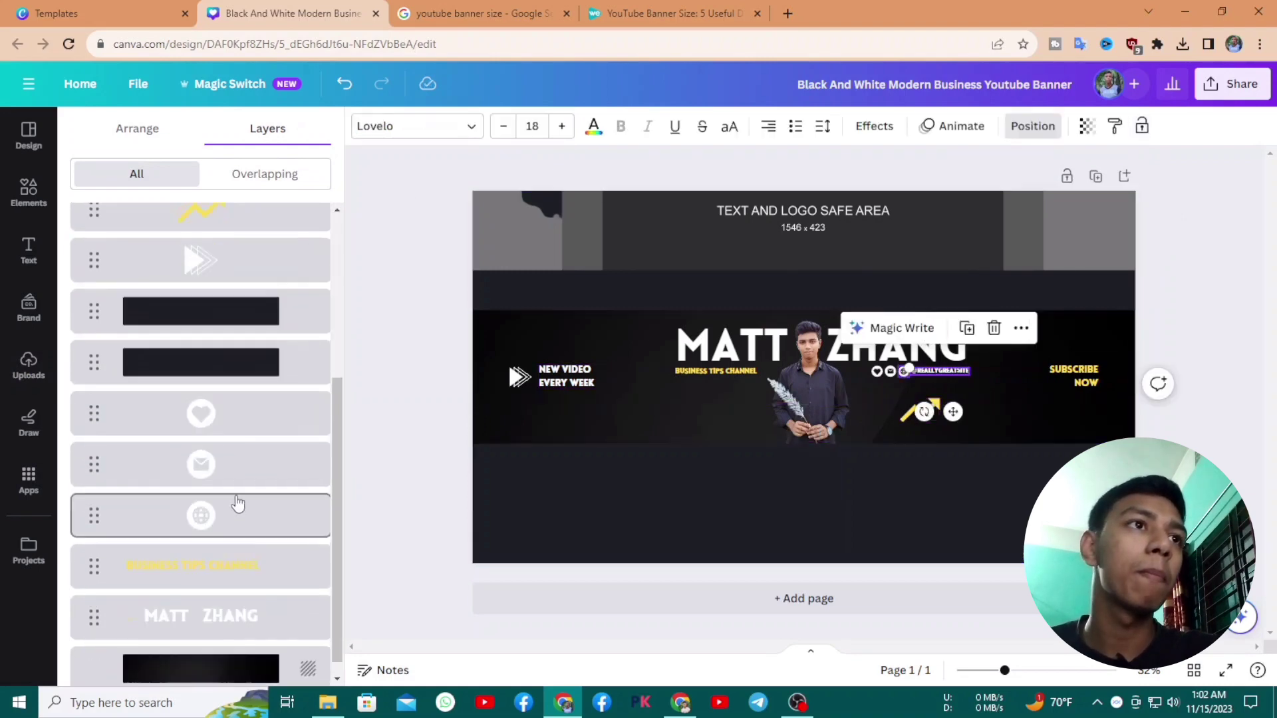
left_click(250, 615)
left_click(792, 373)
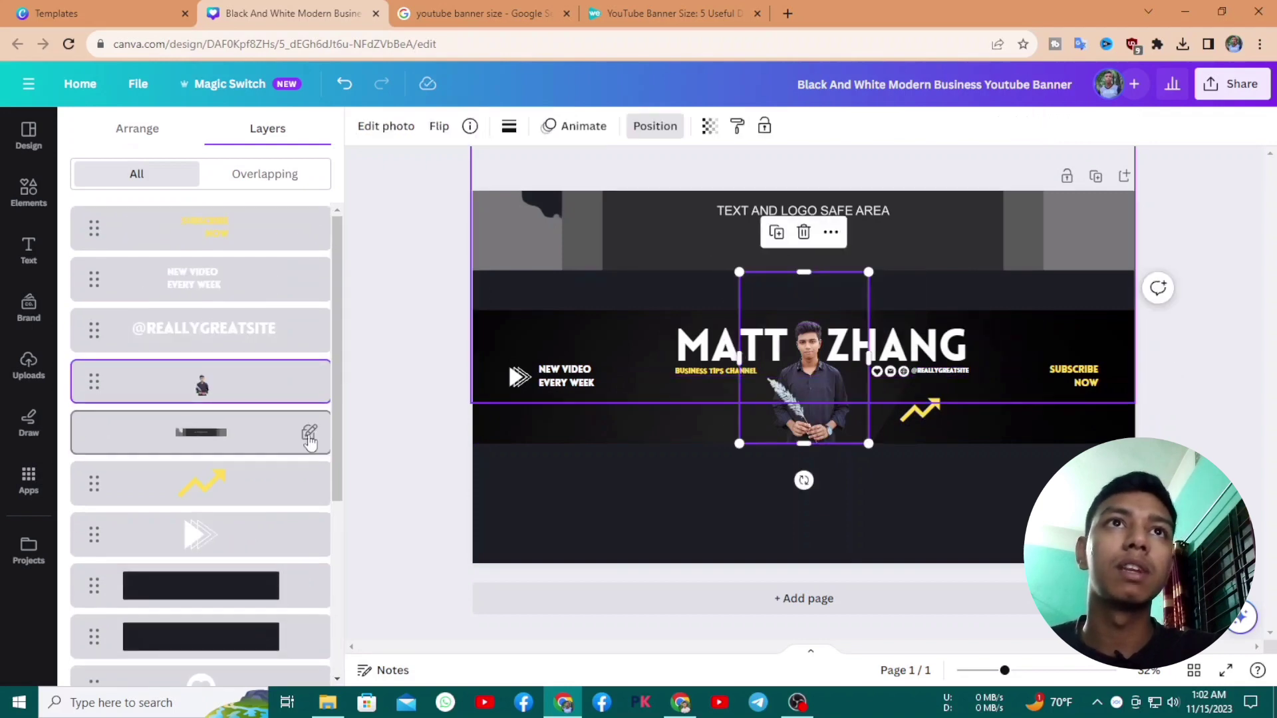
scroll(286, 452, "down", 5)
left_click(250, 598)
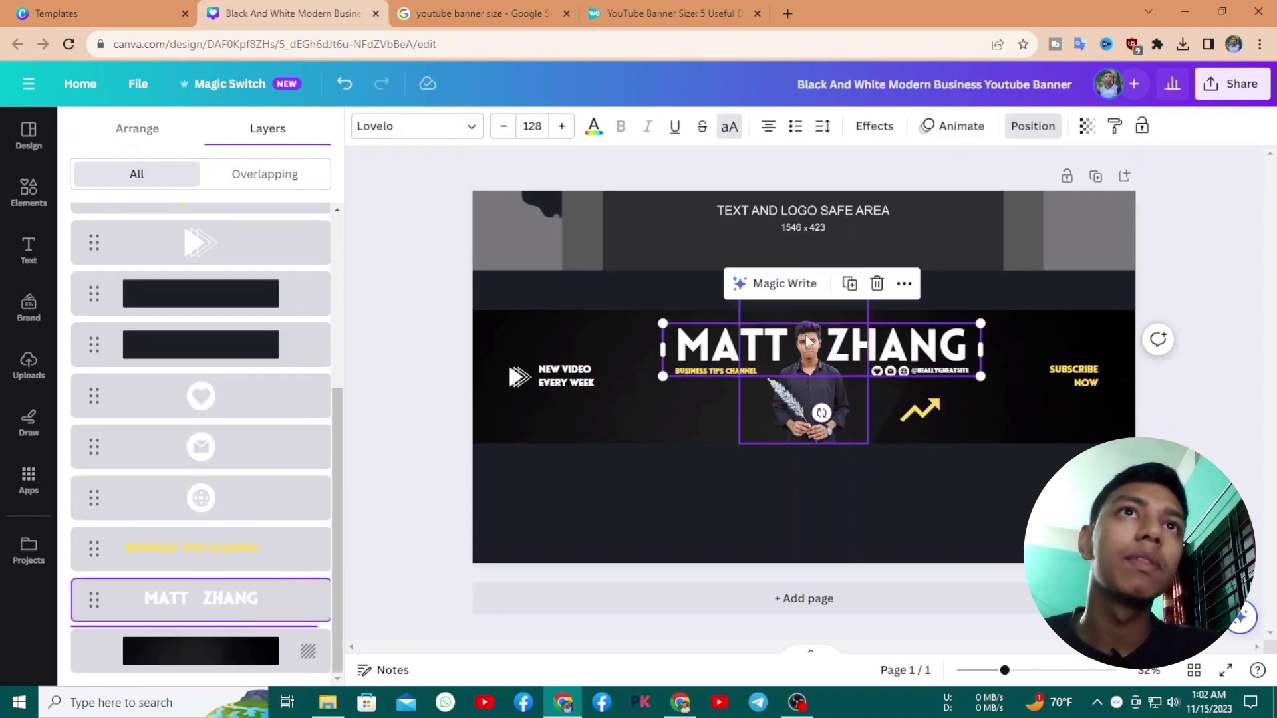
left_click(193, 300)
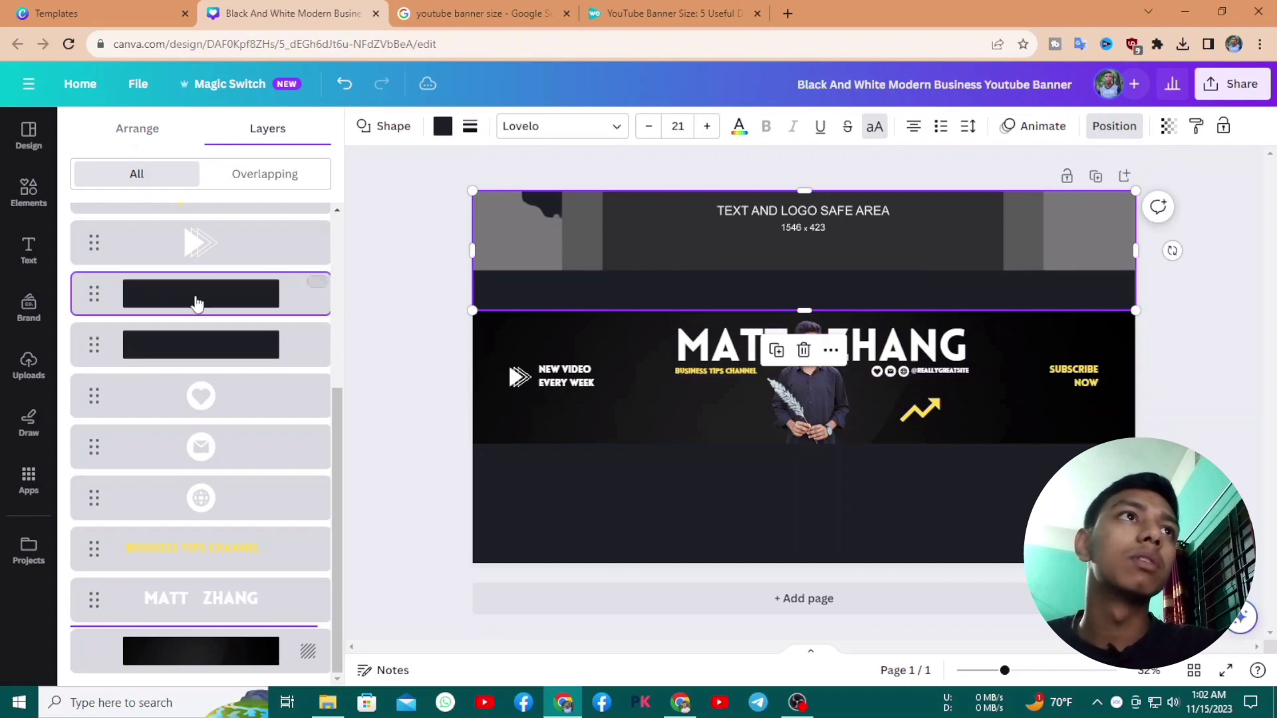
scroll(205, 322, "up", 5)
scroll(226, 329, "down", 5)
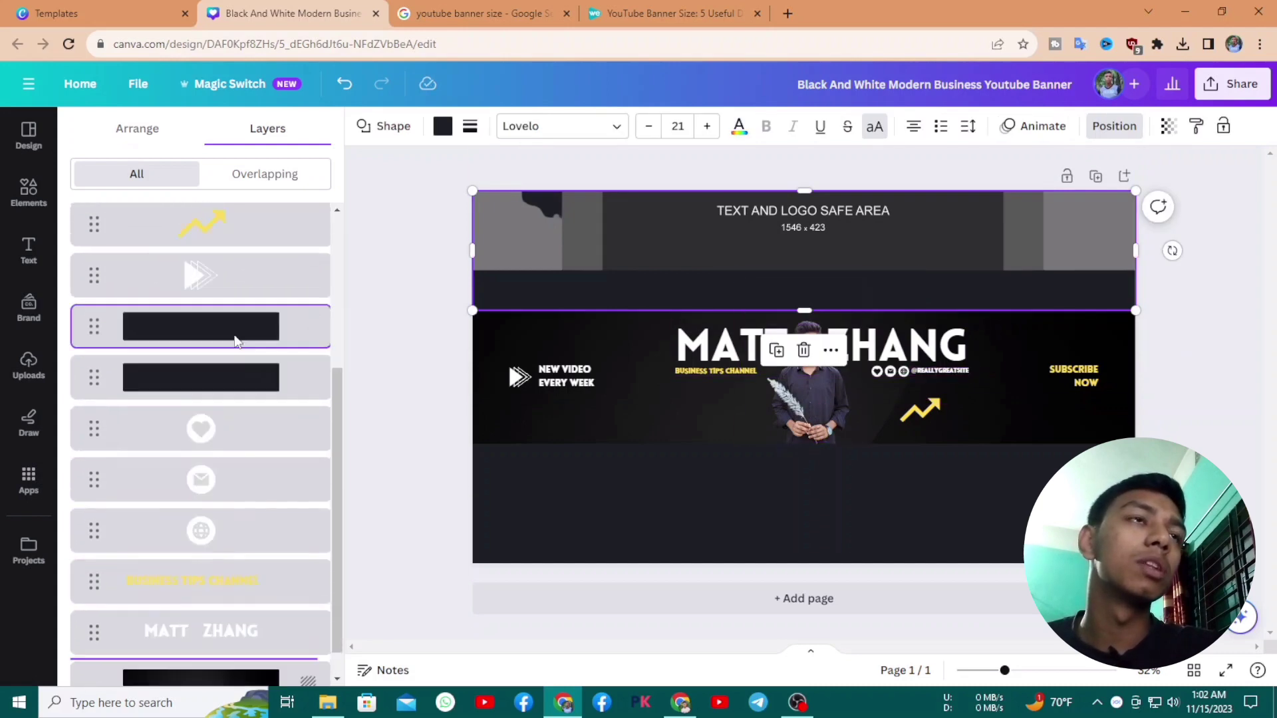
left_click(180, 651)
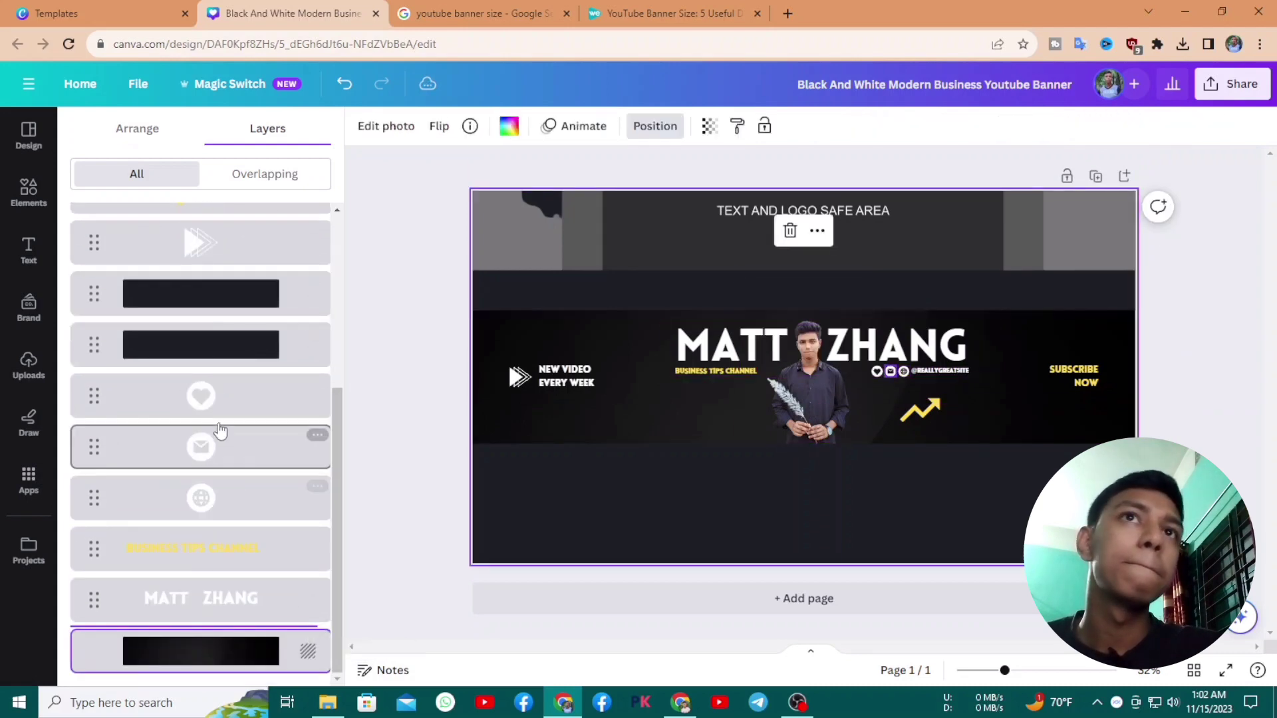
scroll(219, 433, "up", 3)
Select the safe area diagram's layer, unlock it fully, and delete the diagram from the banner
left_click(219, 305)
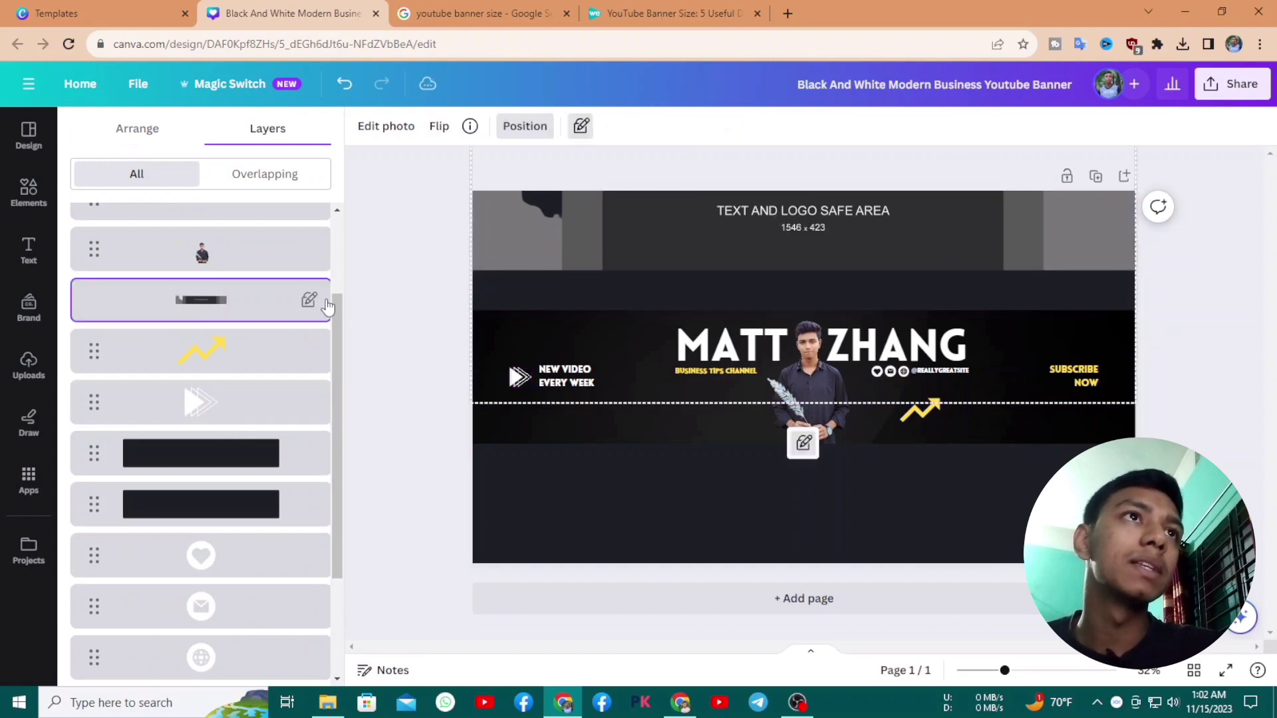
left_click(582, 128)
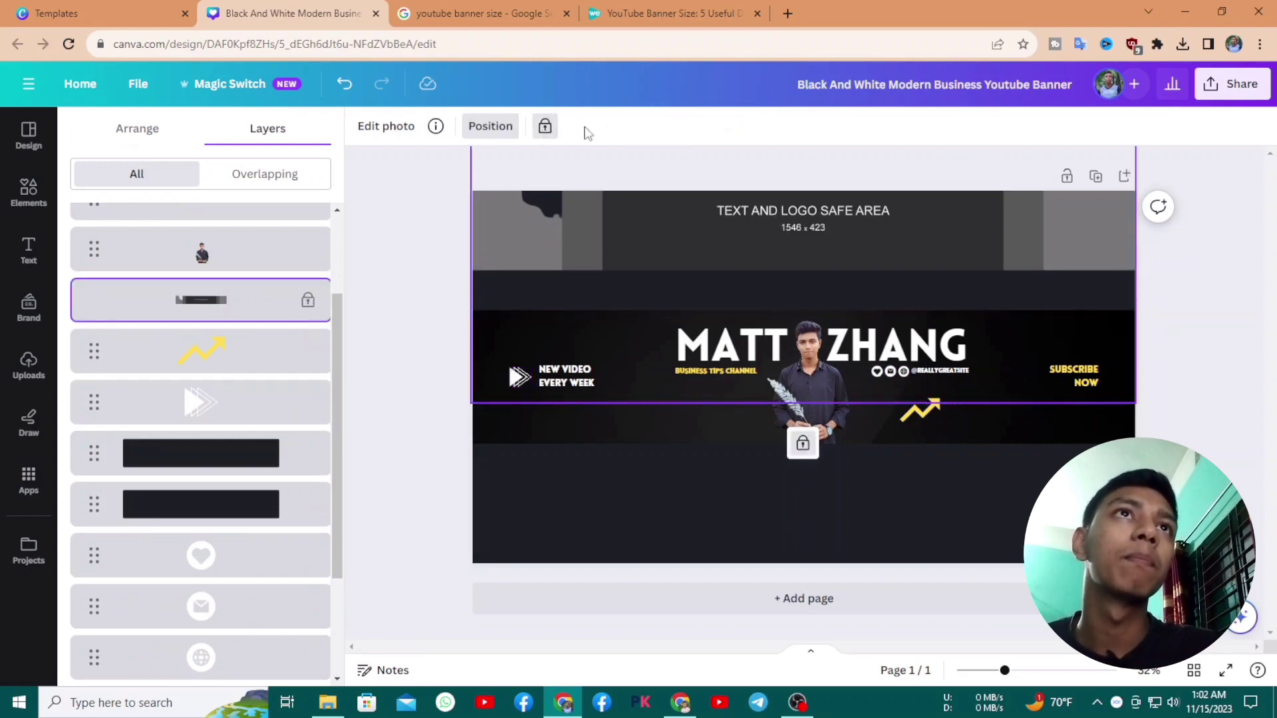
left_click(545, 127)
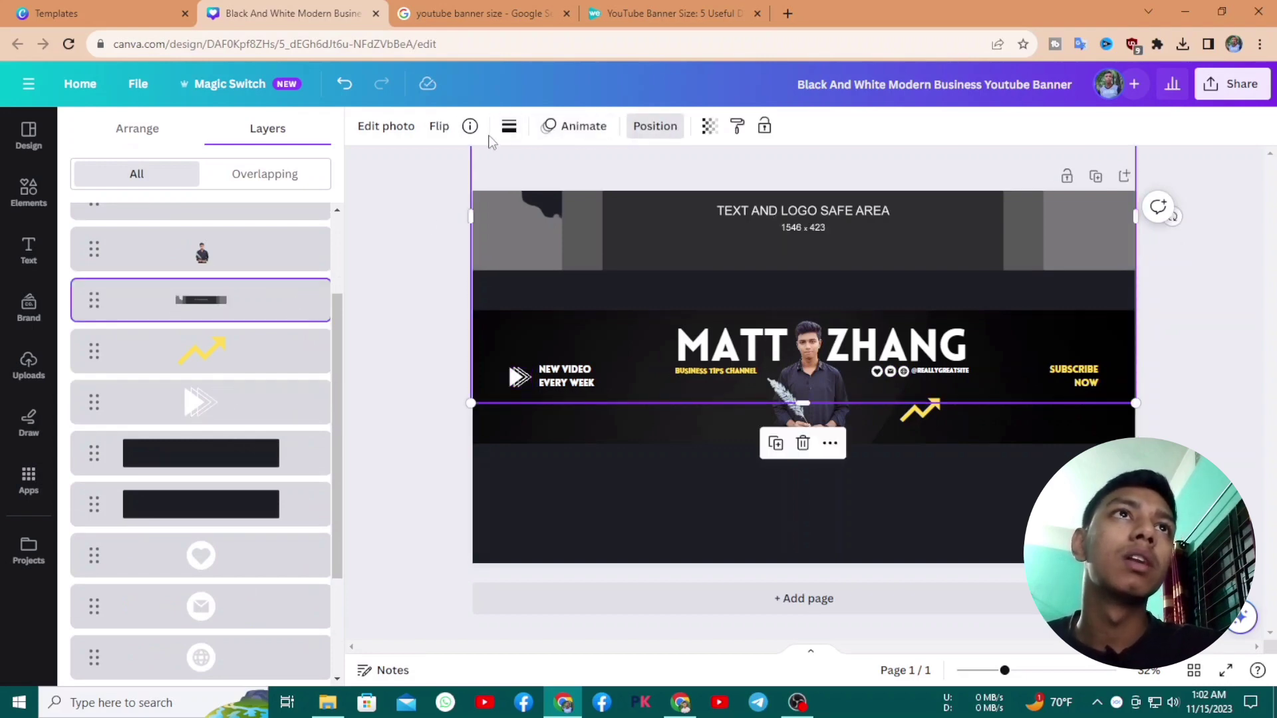
left_click(438, 268)
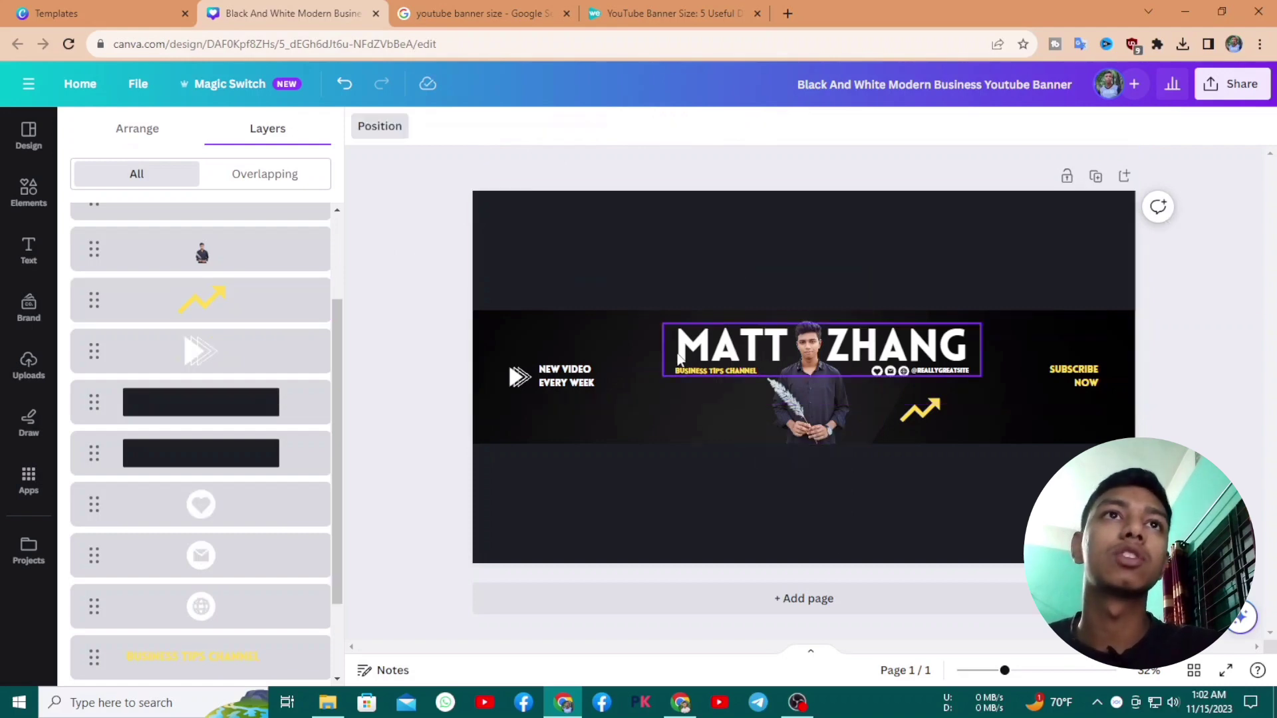
Replace the banner's large title text with the channel name, FREELANCING WITH followed by the creator's first name
left_click(728, 342)
double_click(728, 343)
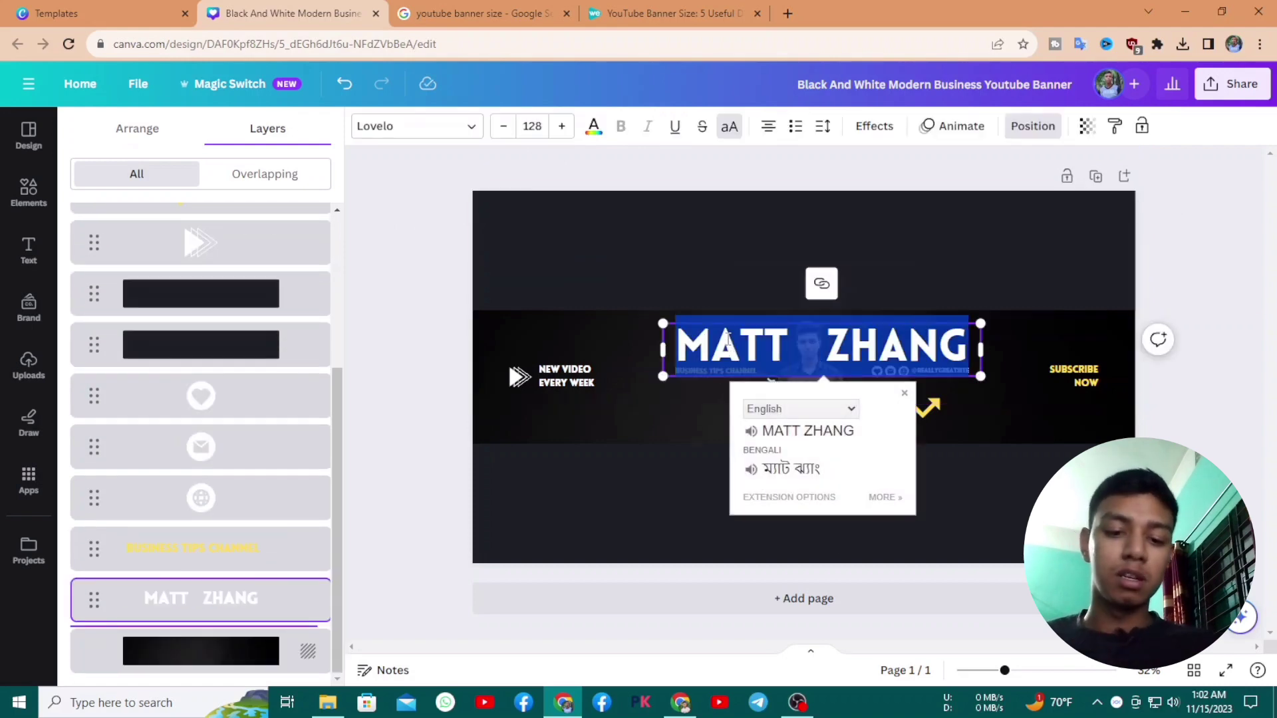
key("BackSpace")
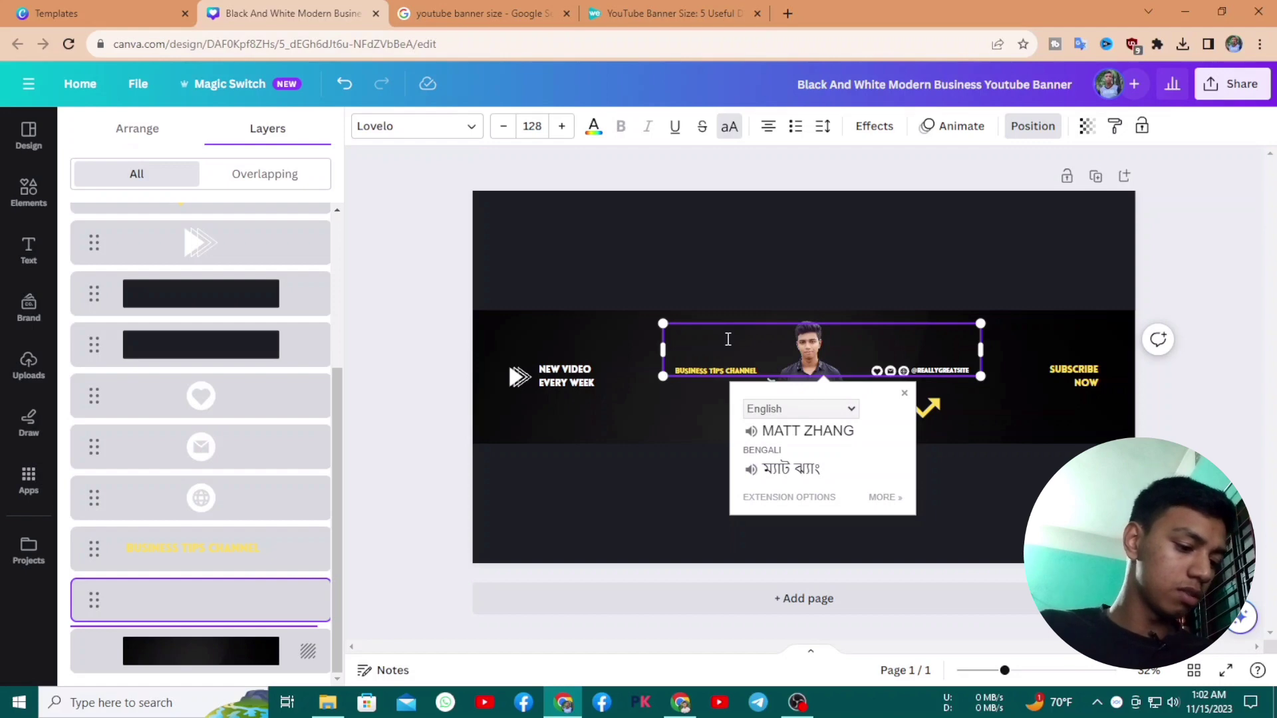
type("AKASH")
left_click_drag(890, 346, 774, 345)
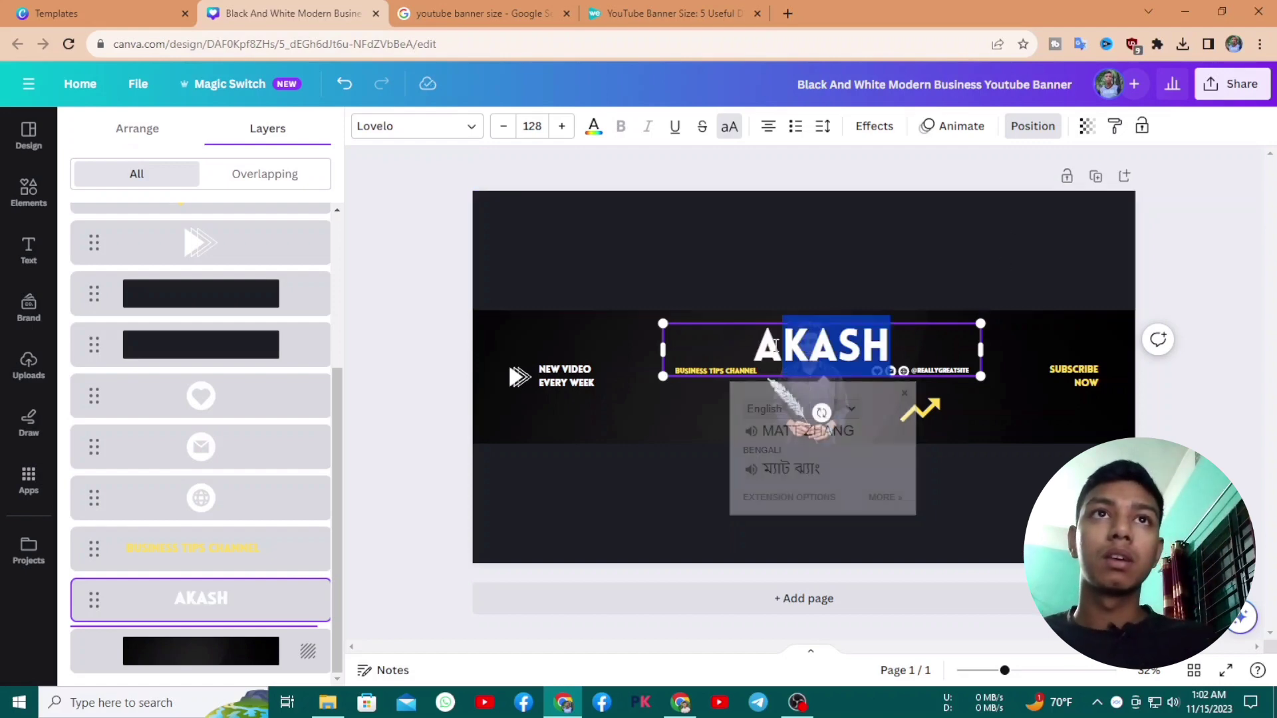
key("BackSpace")
key("BackSpace")
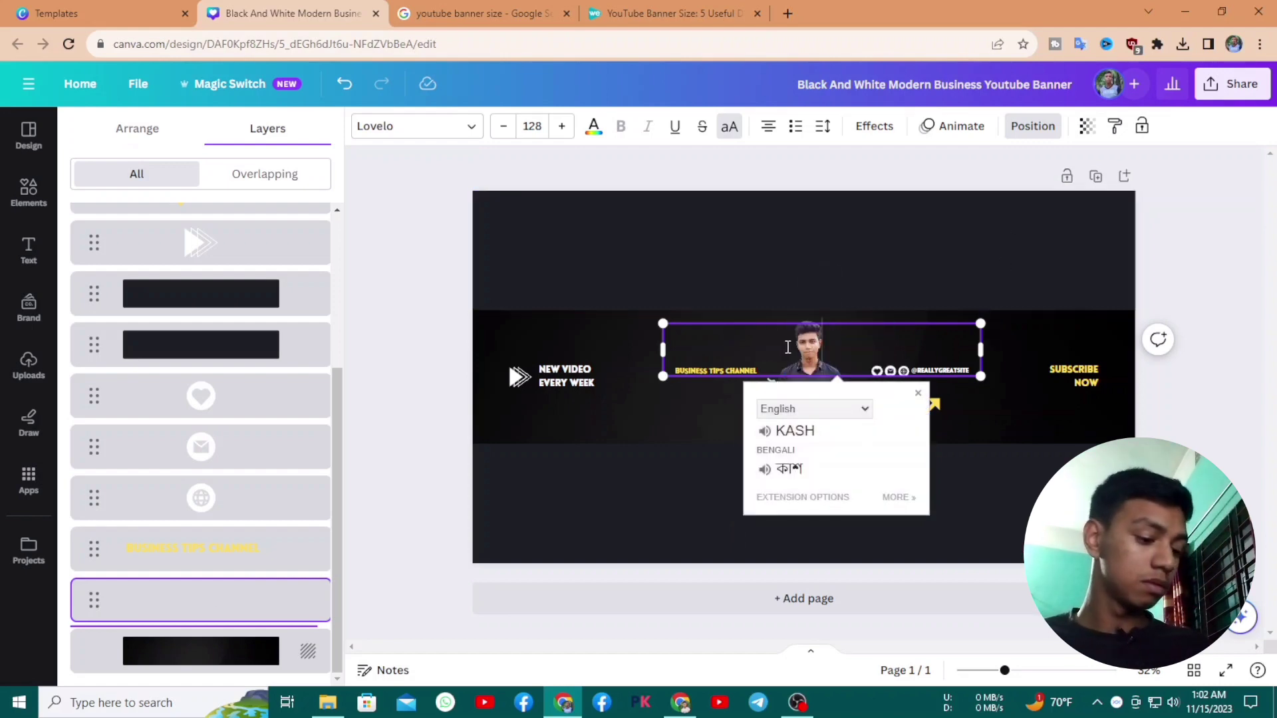
key("super+v")
left_click(891, 493)
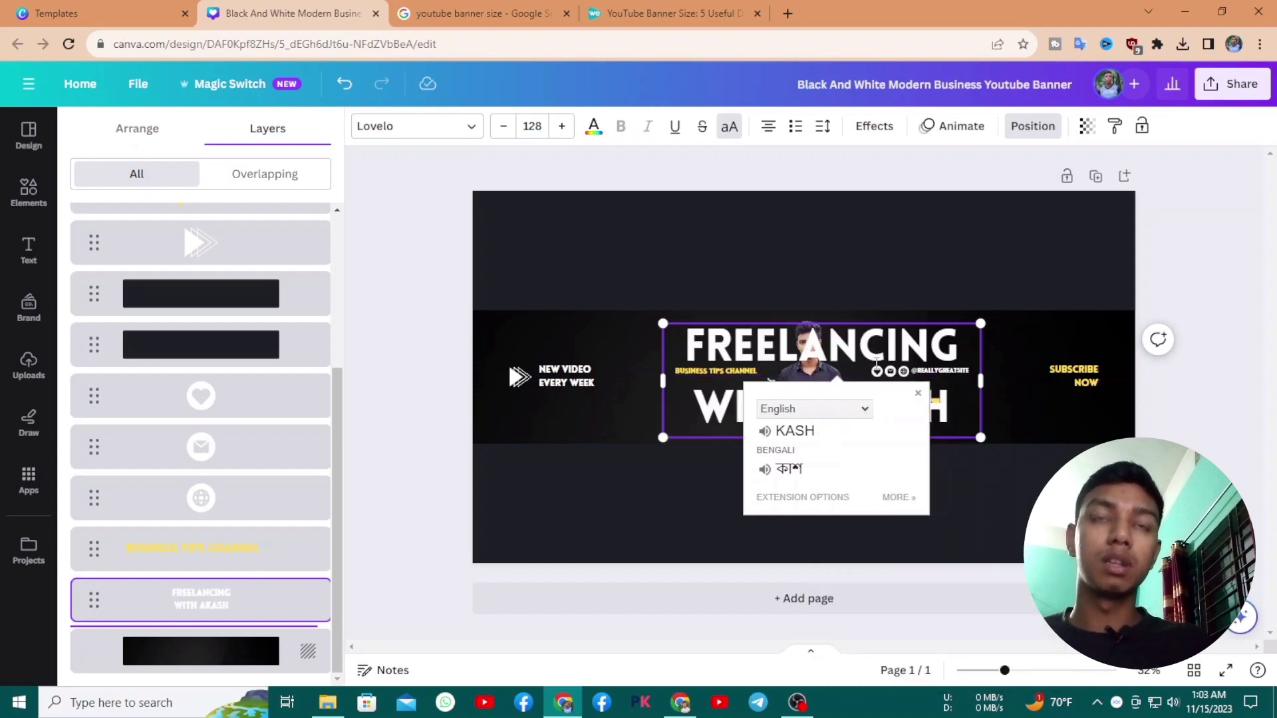
Shorten the large title to the single word FREELANCER
key("BackSpace")
key("BackSpace")
key("BackSpace")
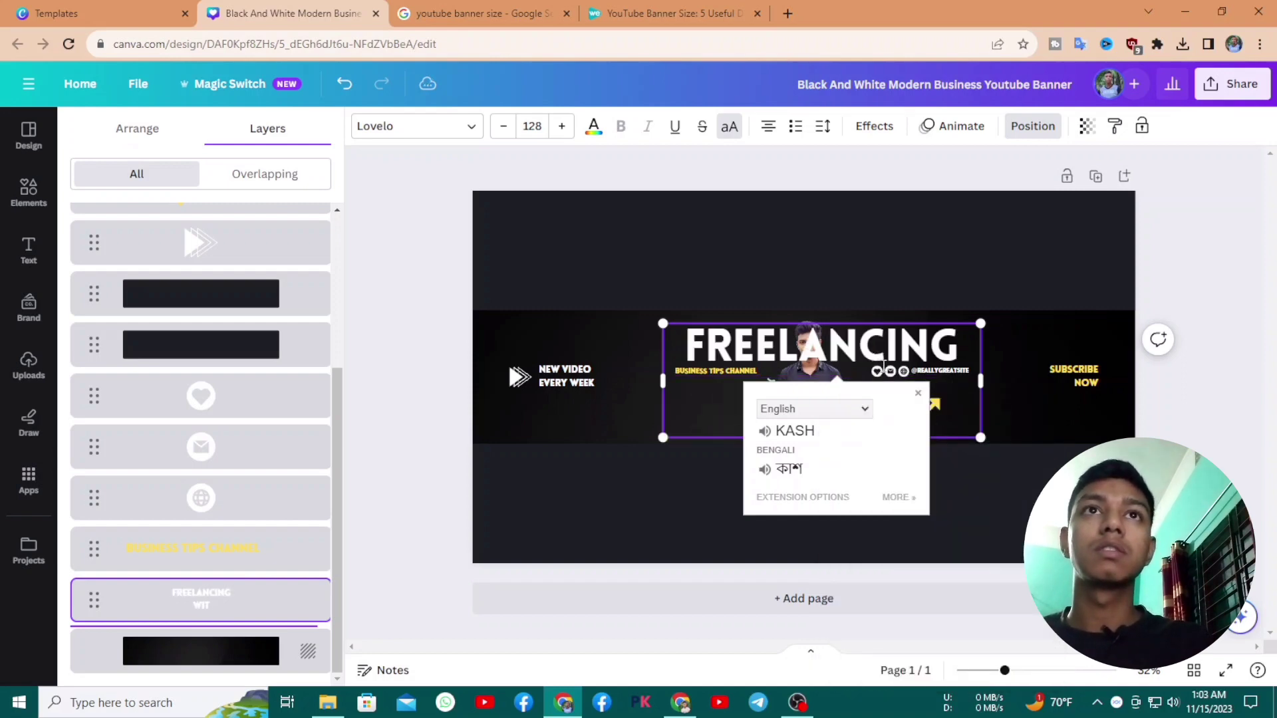
key("BackSpace")
key("BackSpace")
key("BackSpace")
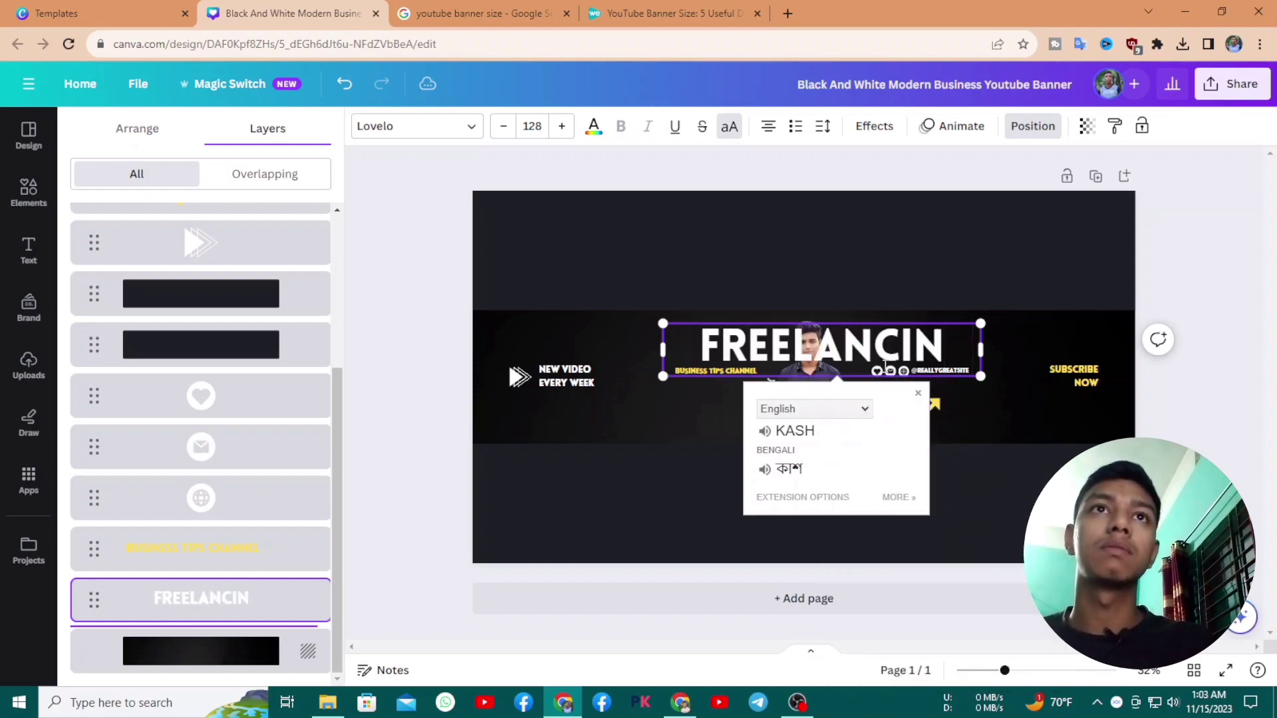
key("BackSpace")
left_click(813, 353)
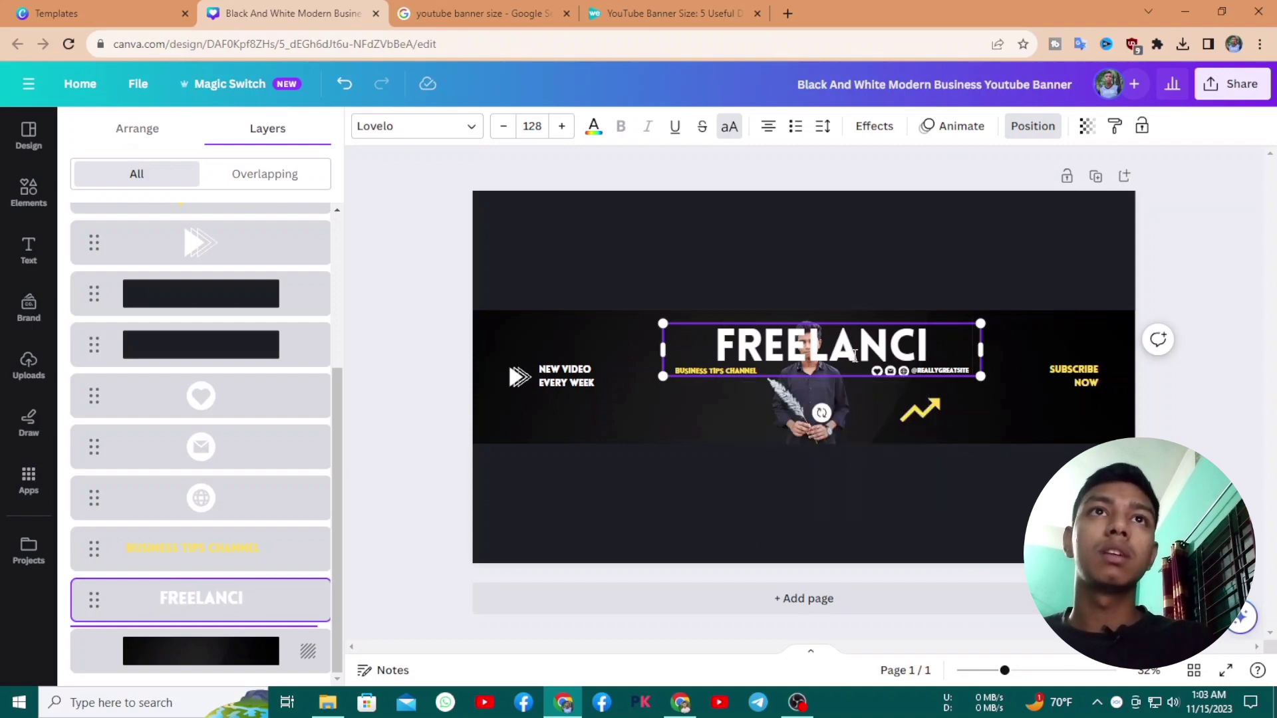
key("BackSpace")
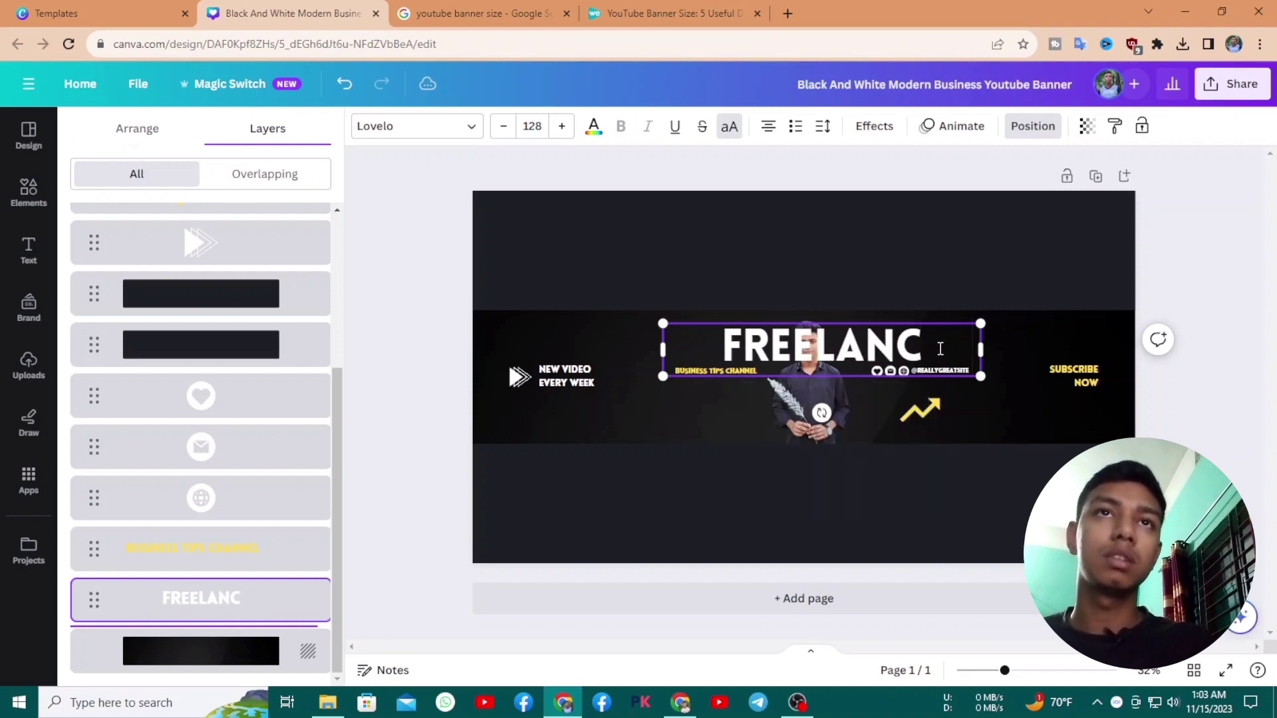
type("ER")
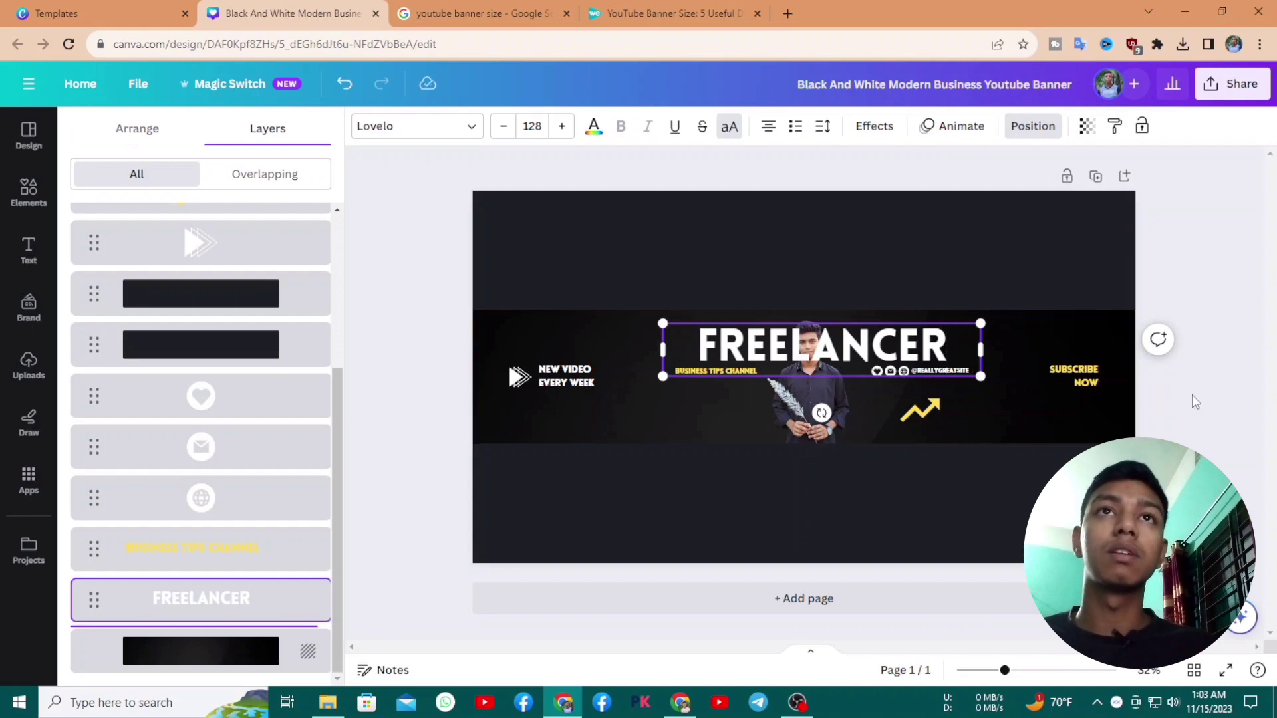
Insert spaces between FREEL and ANCER in the title to leave a gap for the portrait's head, and deselect it
left_click(813, 357)
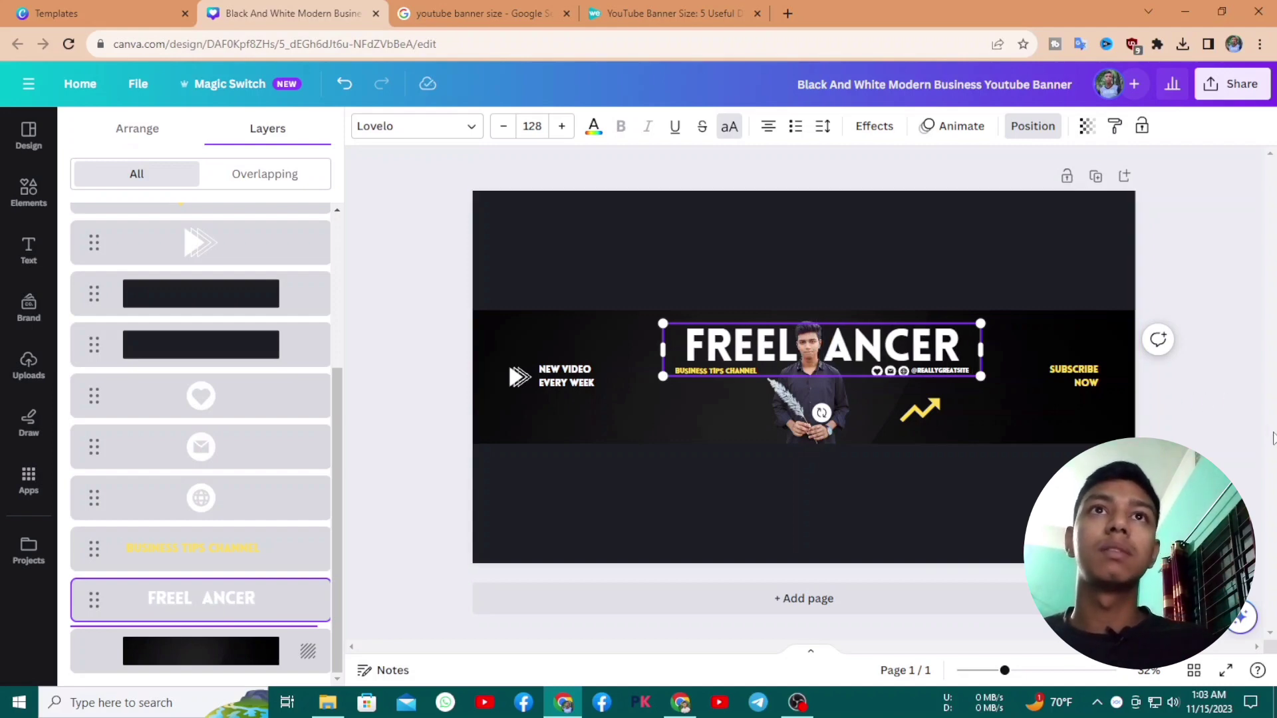
left_click(1091, 505)
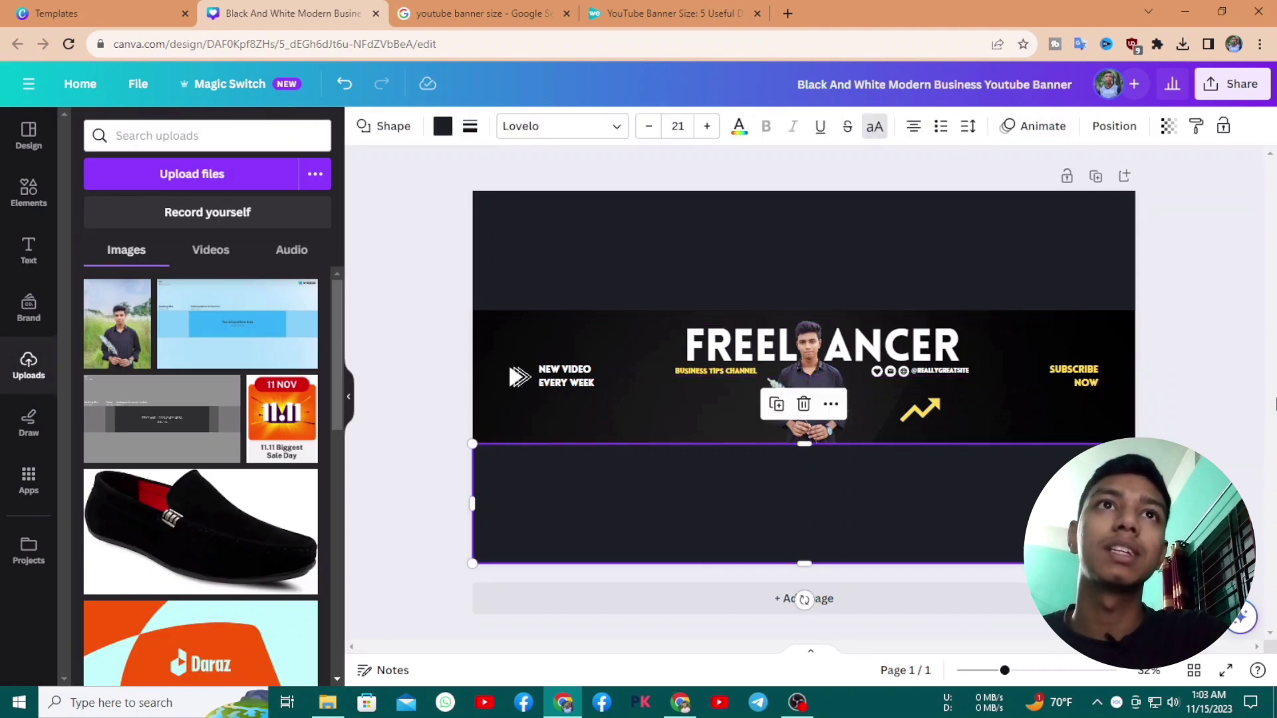
left_click(1250, 357)
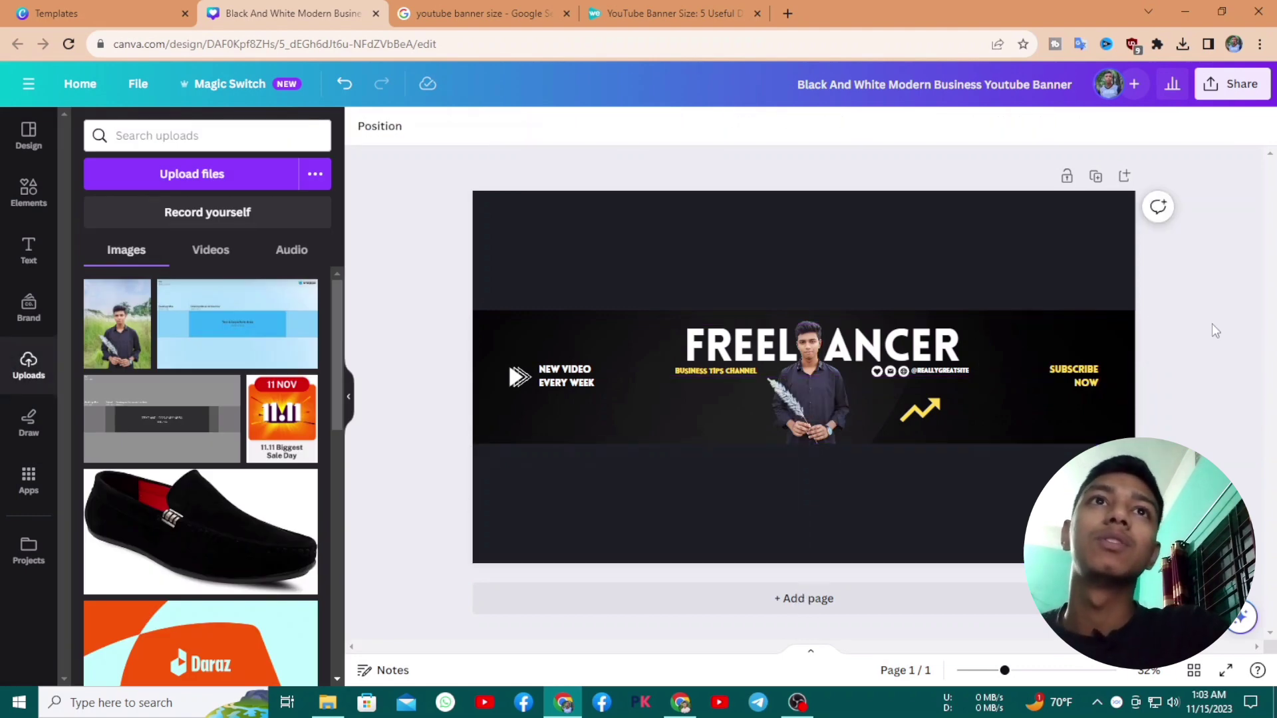
double_click(697, 371)
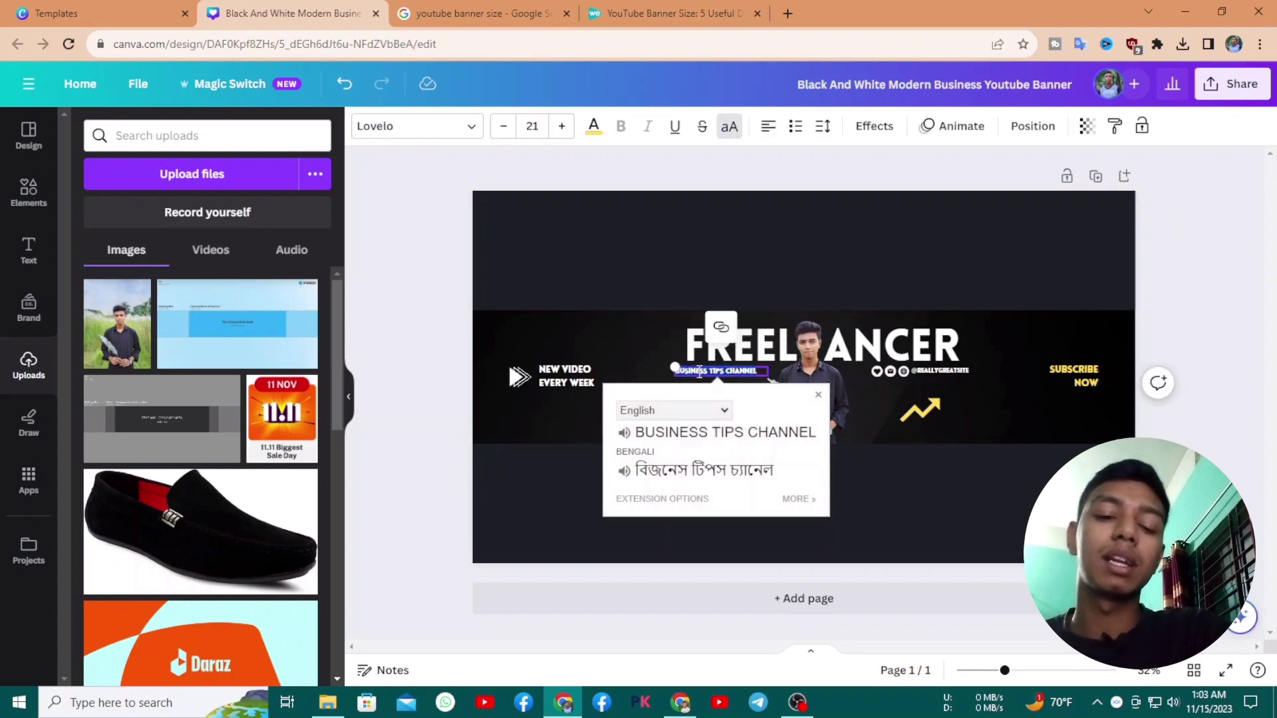
key("BackSpace")
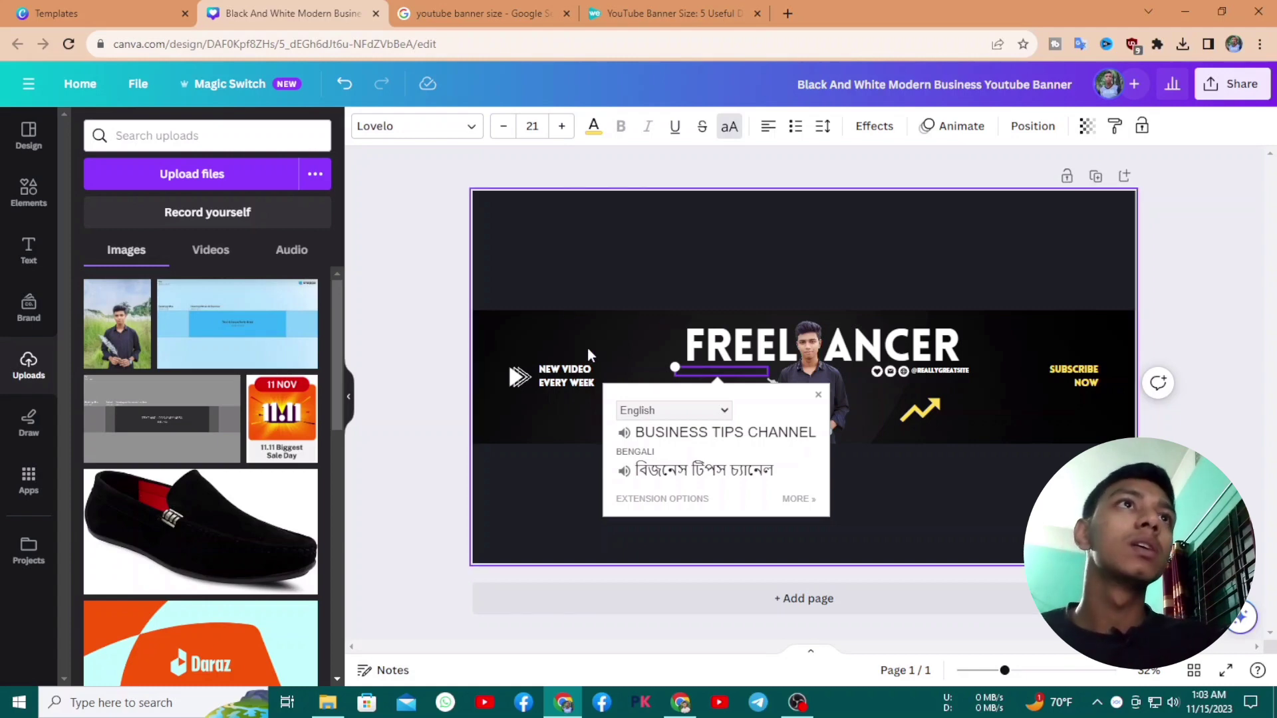
left_click(354, 86)
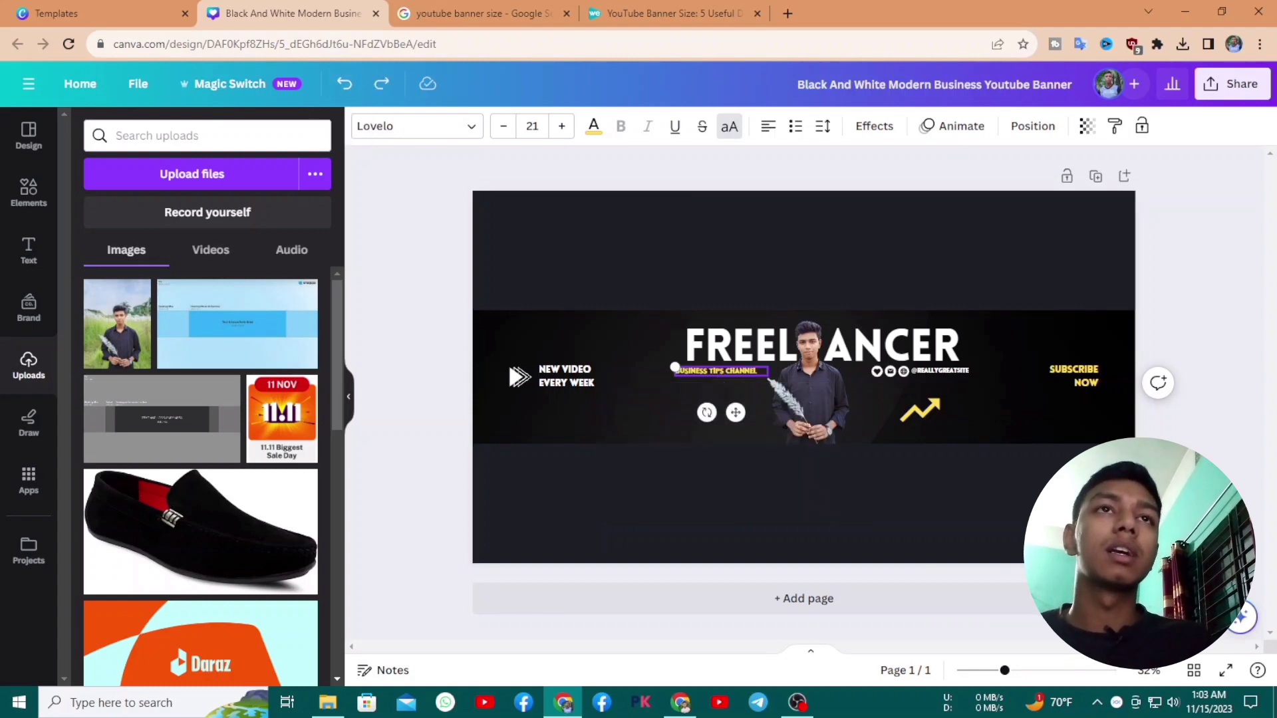
left_click(1250, 470)
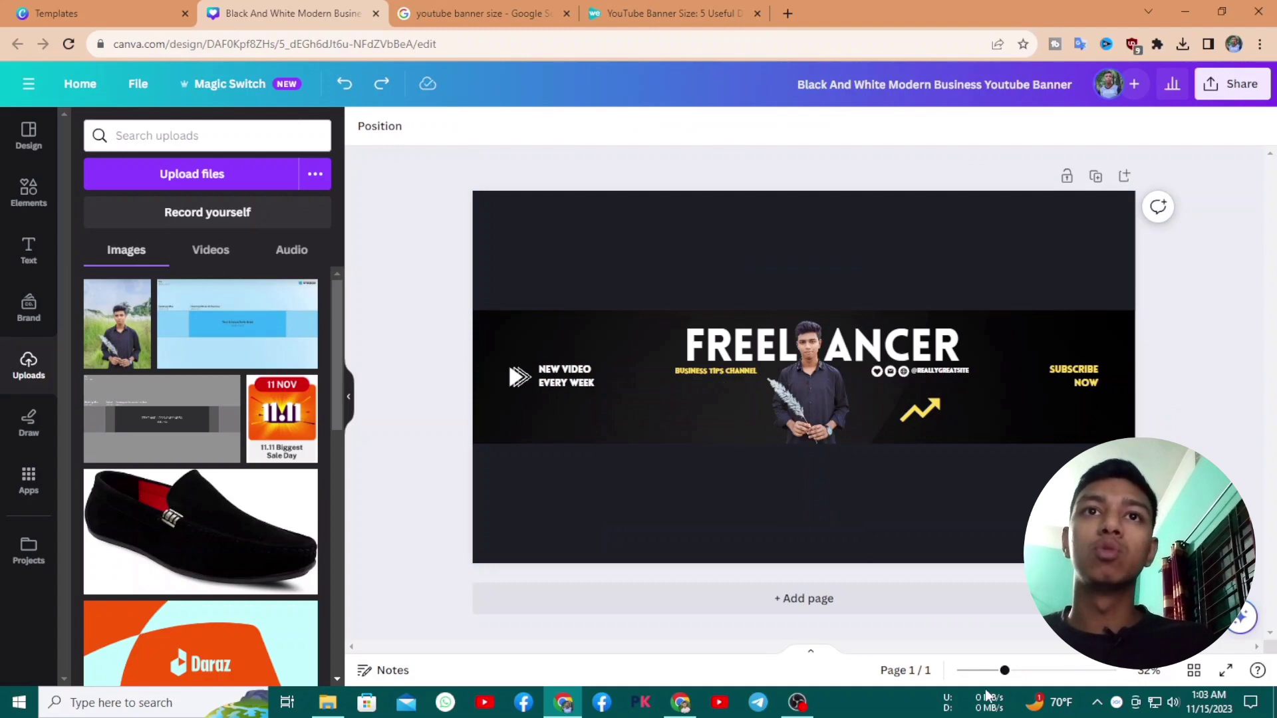
Rework the BUSINESS TIPS CHANNEL tagline into FREELANCING above TIPS & TRICKS CHANNEL, and reduce the second line's font size to 20
left_click_drag(1004, 672, 1037, 673)
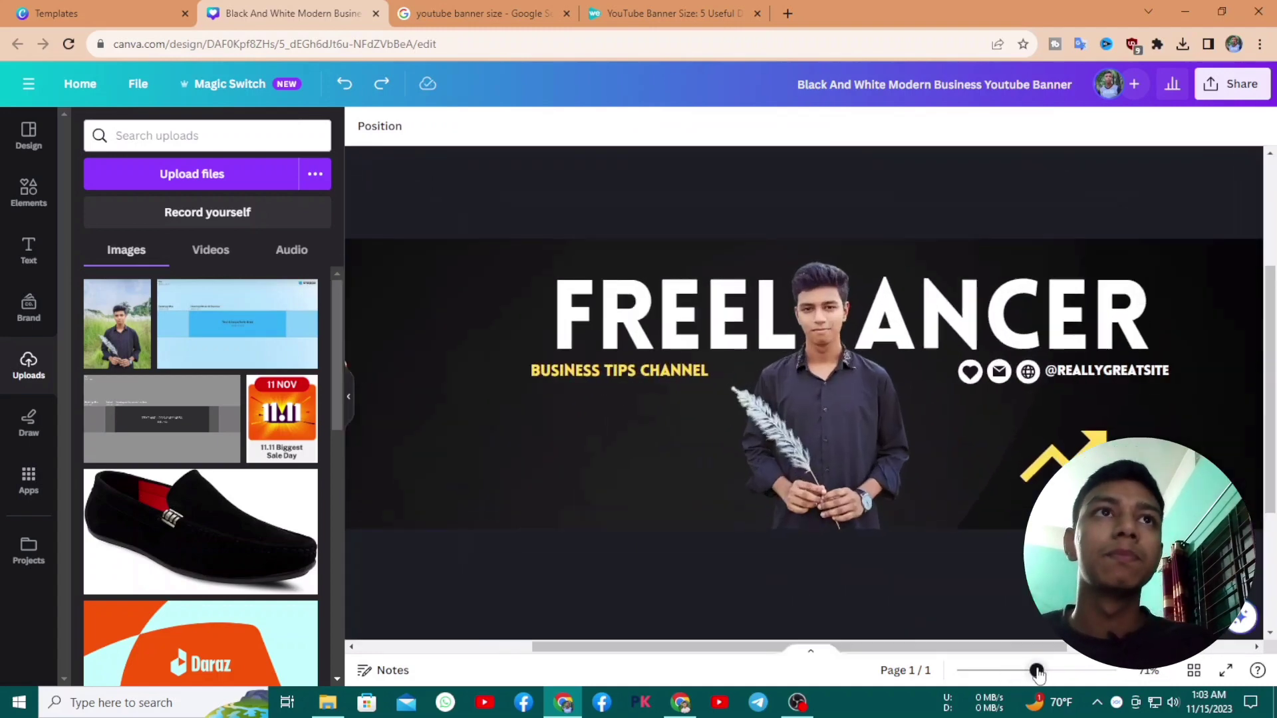
double_click(617, 372)
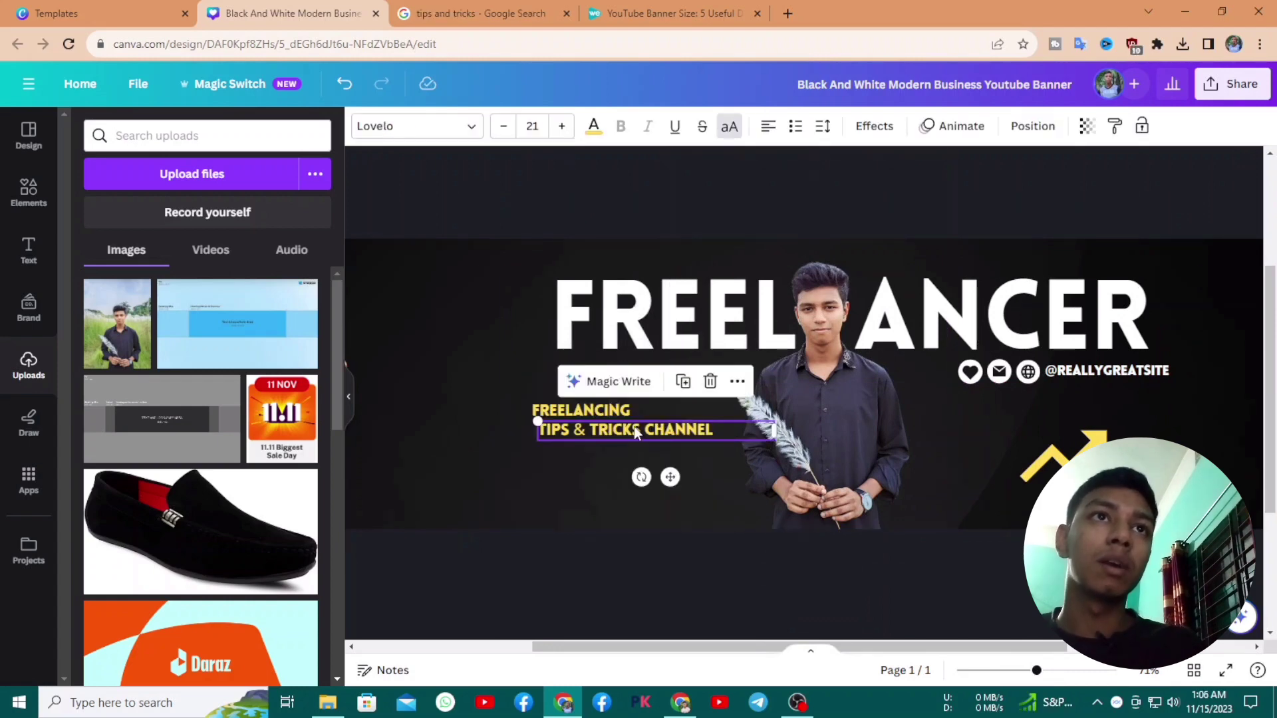
left_click(500, 127)
left_click(625, 476)
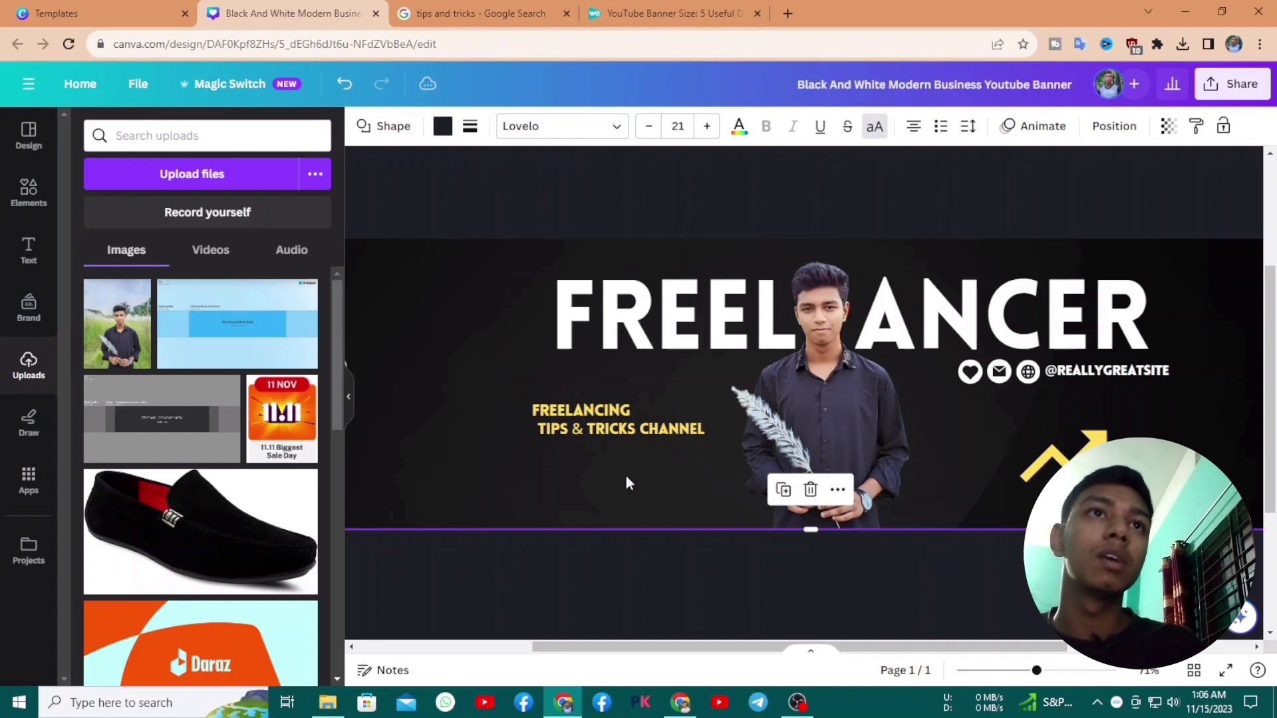
Nudge the TIPS & TRICKS CHANNEL line slightly to the right so it sits indented beneath FREELANCING
left_click(617, 428)
key("Right")
key("Right")
key("Right")
key("Right")
key("Right")
key("Right")
key("Right")
key("Right")
key("Right")
key("Right")
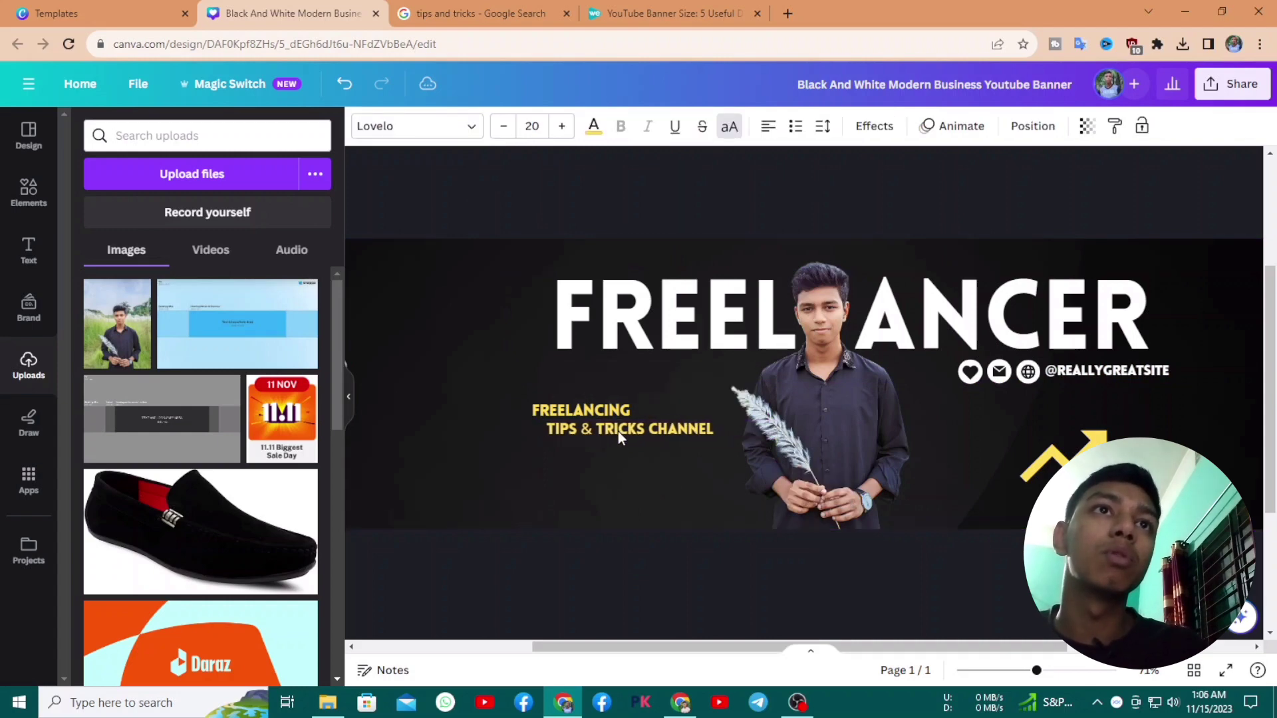
double_click(617, 429)
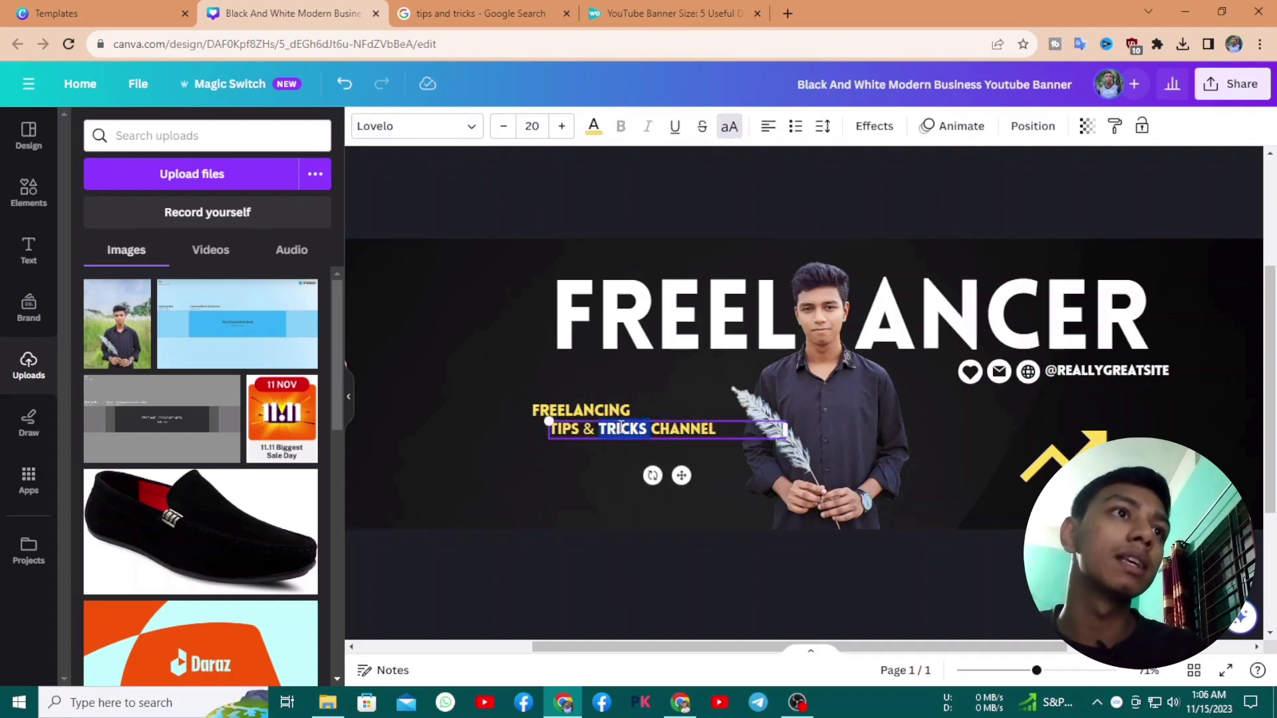
left_click(577, 499)
Try several default text colors on the TIPS & TRICKS CHANNEL line, including gray and white, and finish with light turquoise
left_click(620, 429)
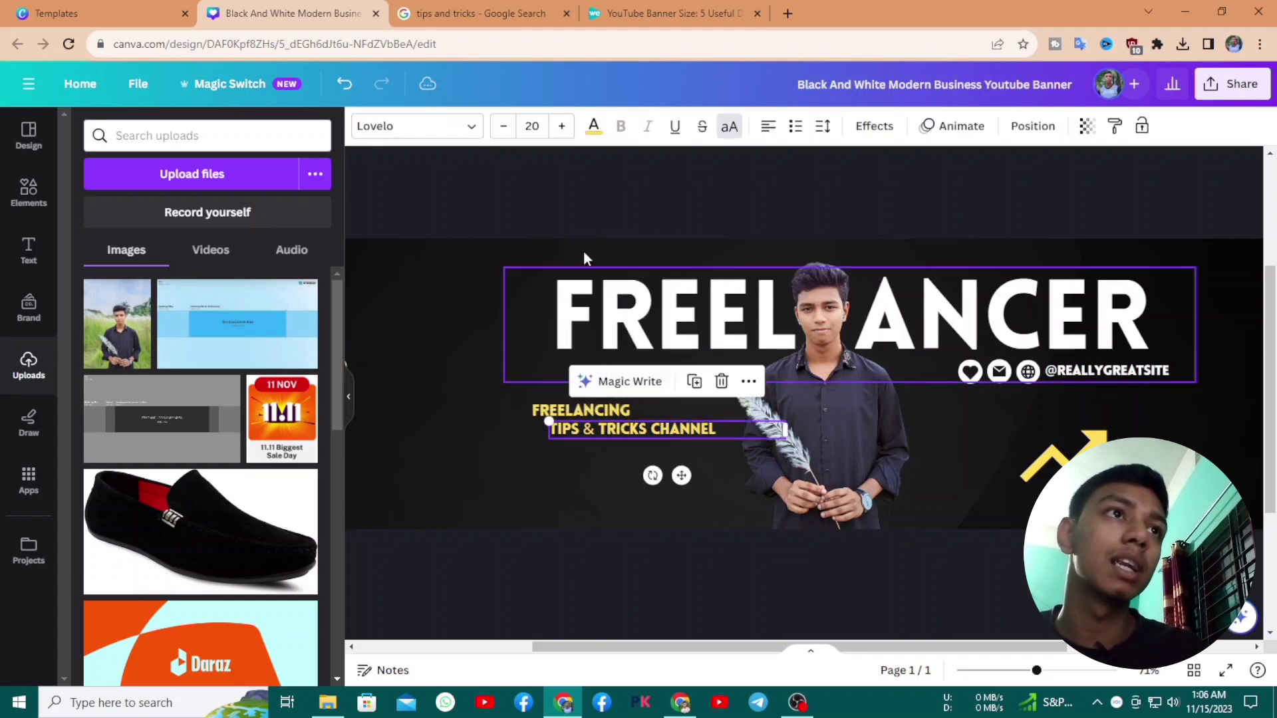
left_click(593, 126)
scroll(172, 465, "down", 2)
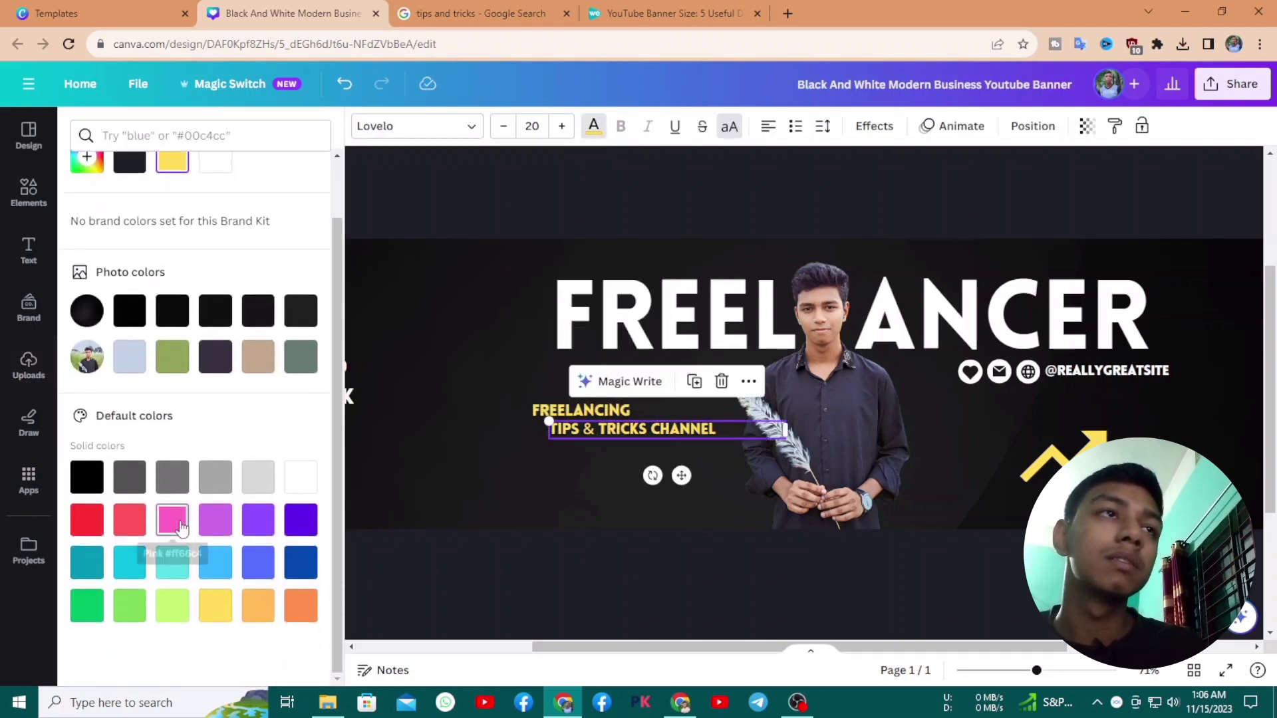
left_click(172, 519)
left_click(214, 521)
left_click(172, 477)
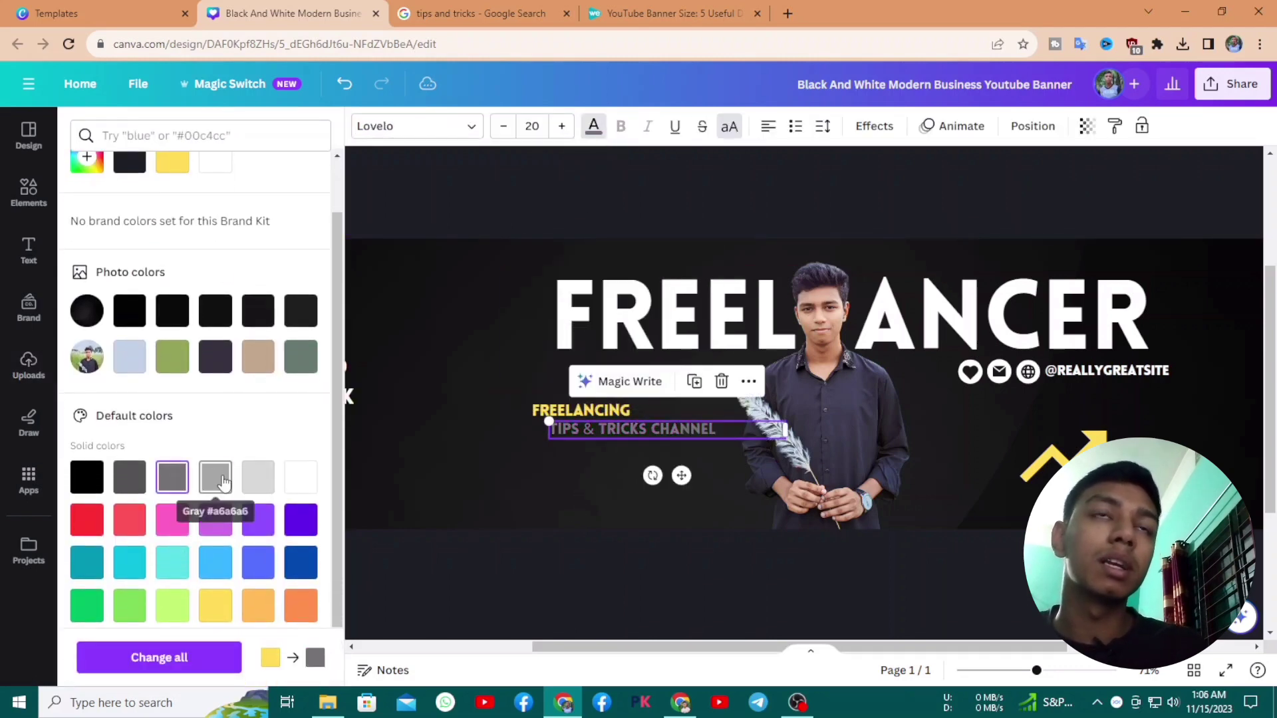
left_click(215, 477)
left_click(290, 487)
scroll(290, 505, "down", 1)
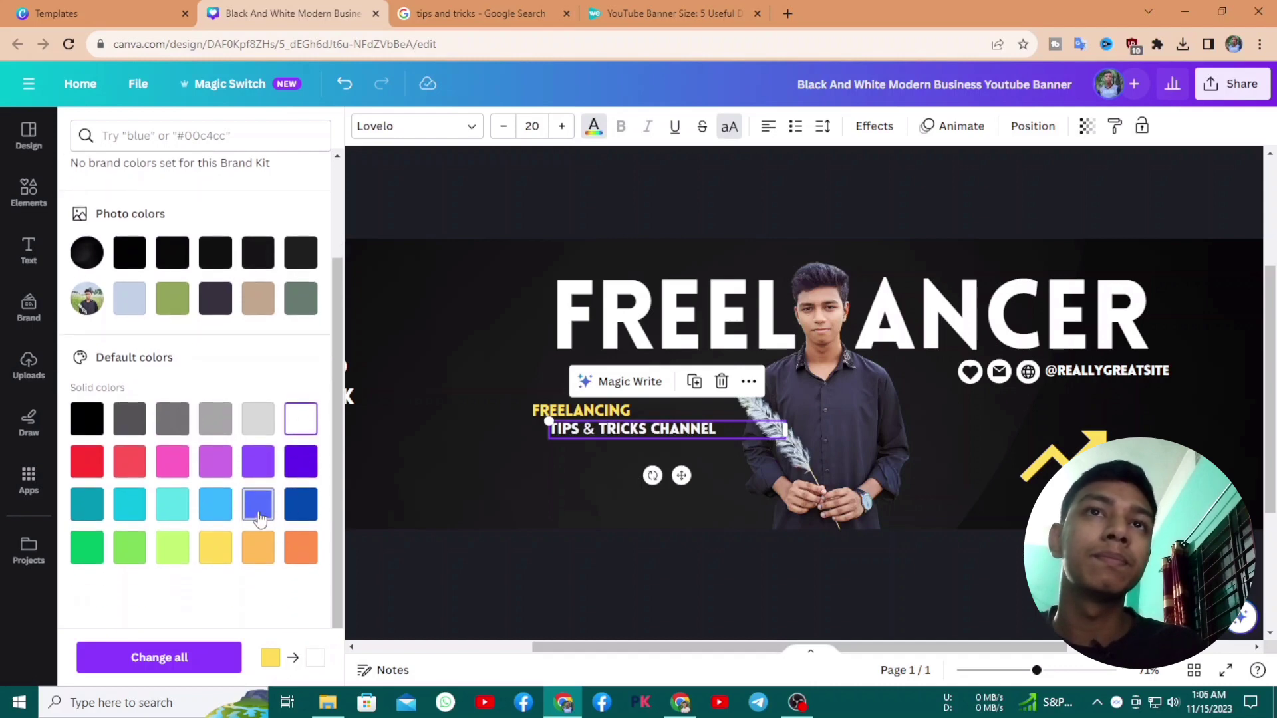
left_click(259, 516)
left_click(172, 507)
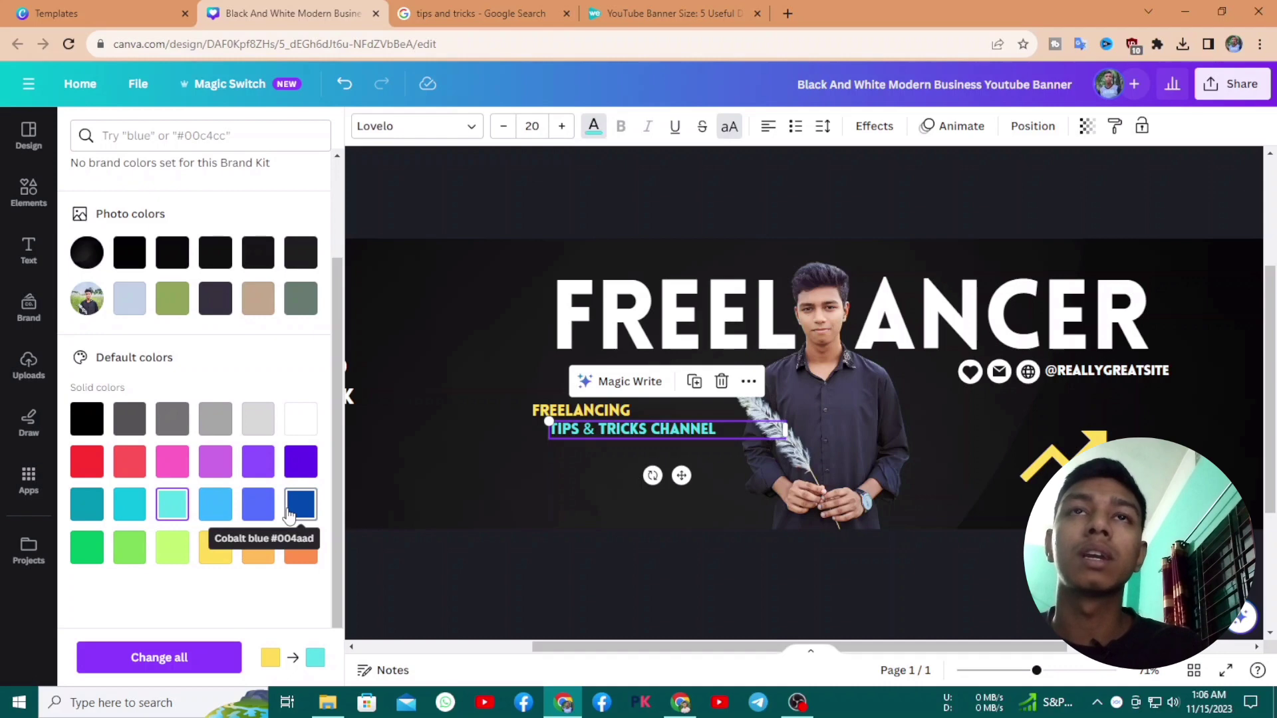
left_click(505, 553)
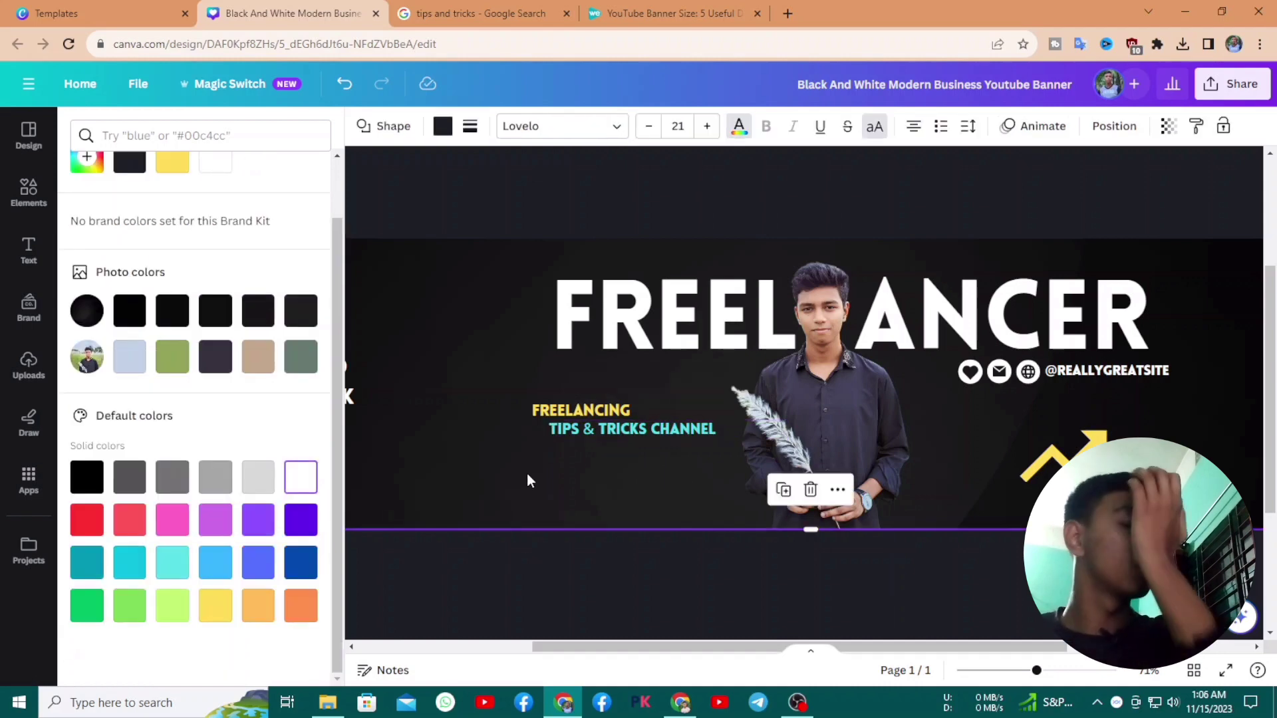
double_click(1088, 371)
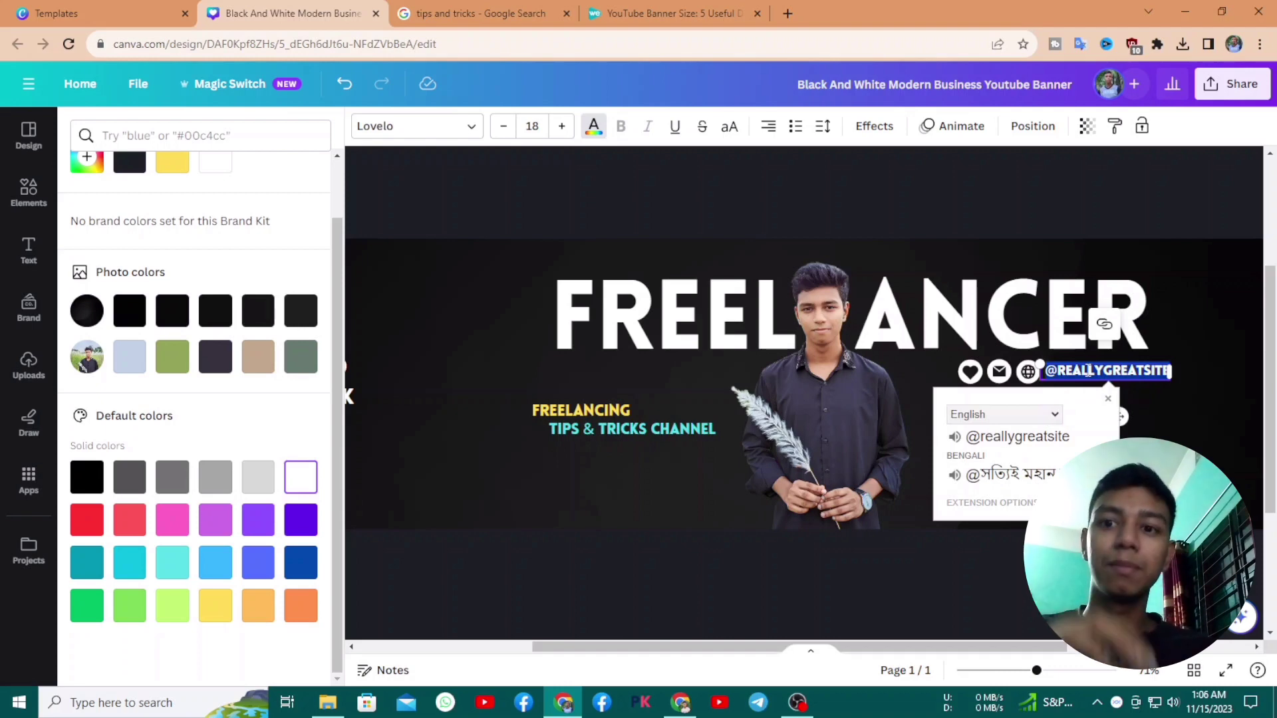
key("BackSpace")
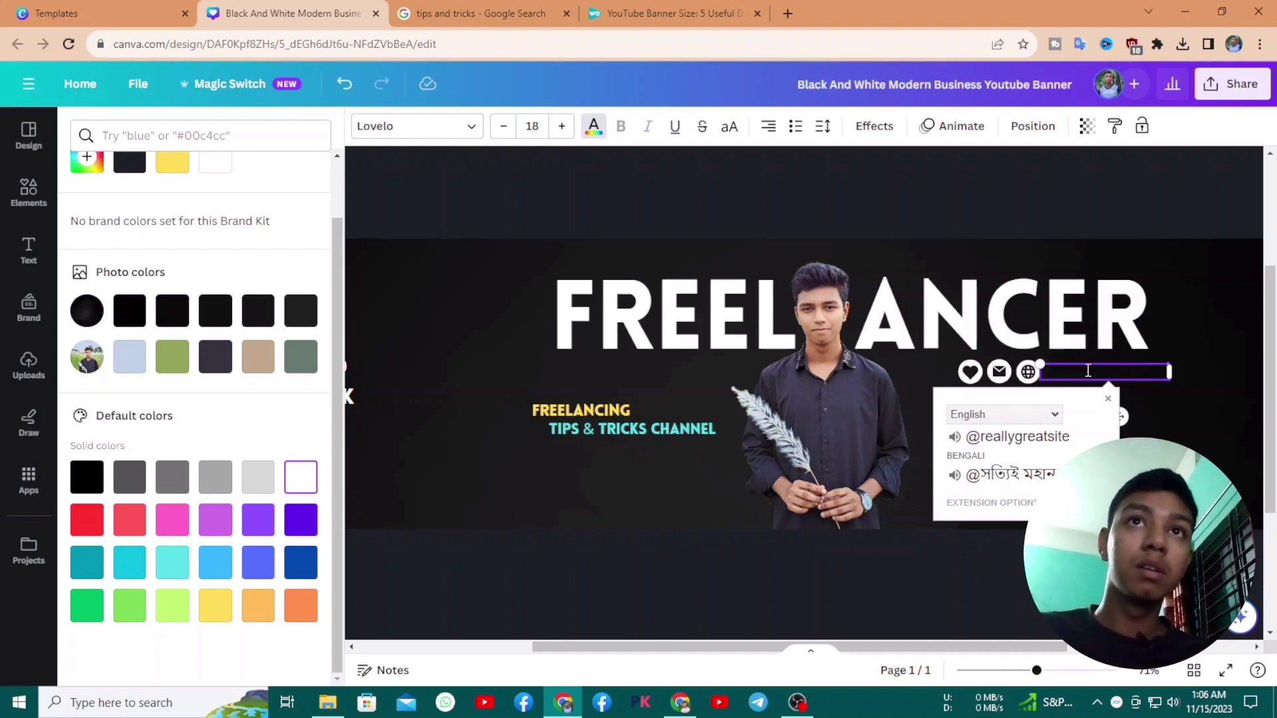
type("AMINUL")
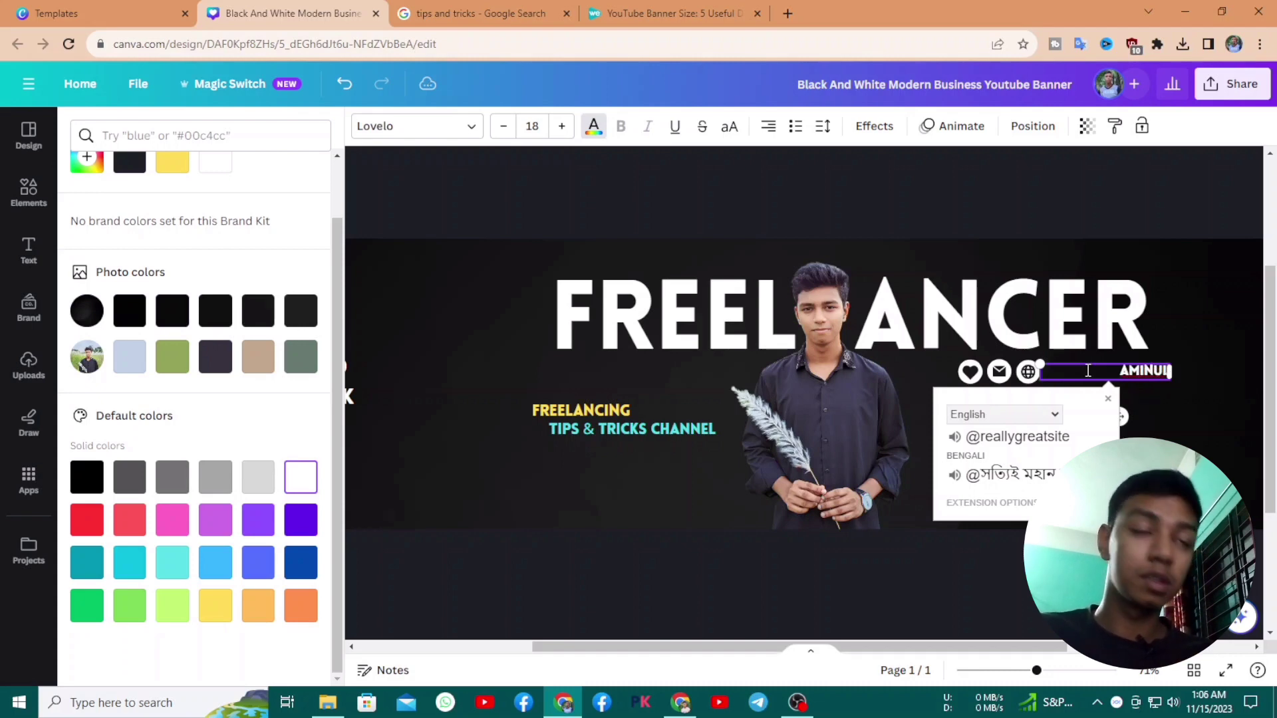
type(" ISLAM")
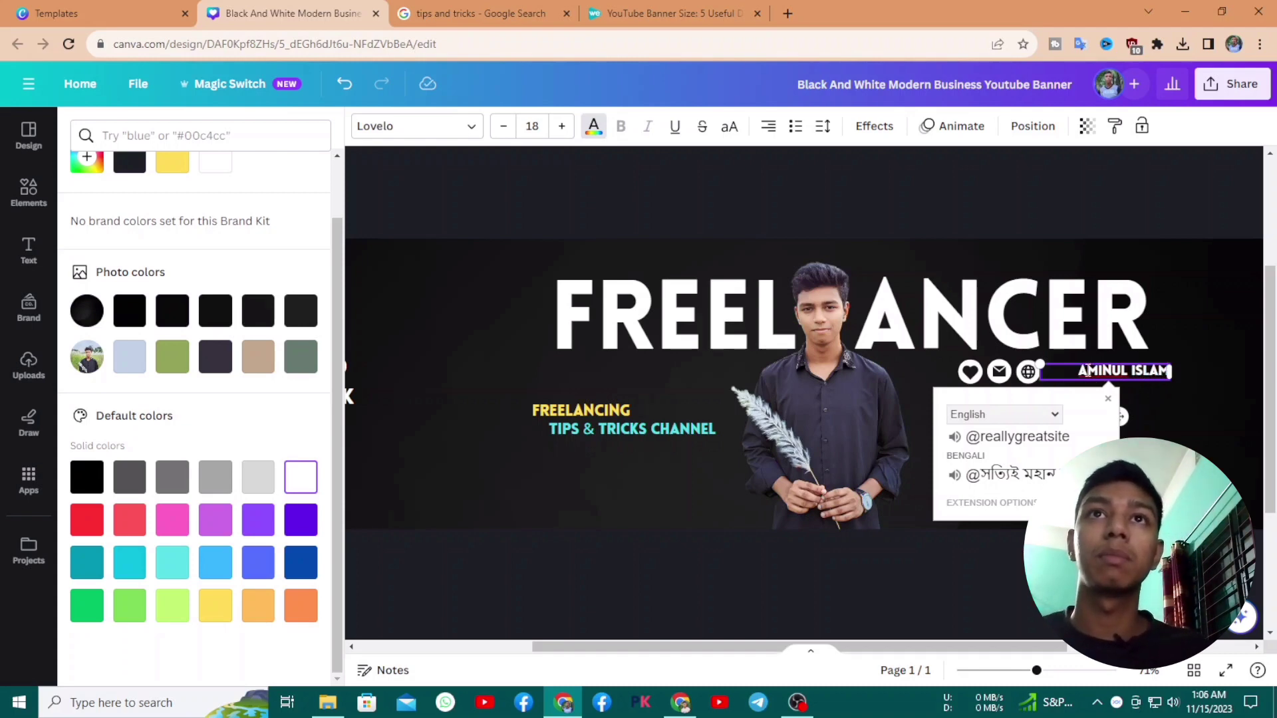
type(" AKASH")
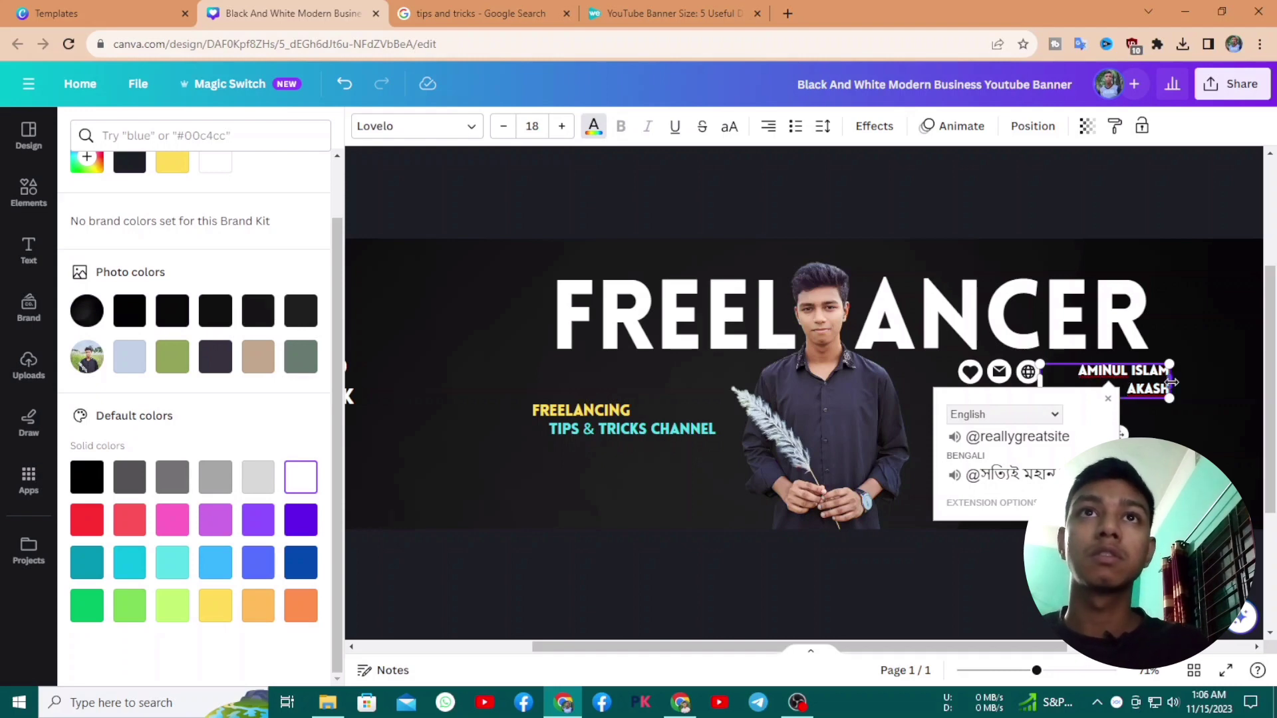
left_click_drag(1169, 381, 1195, 379)
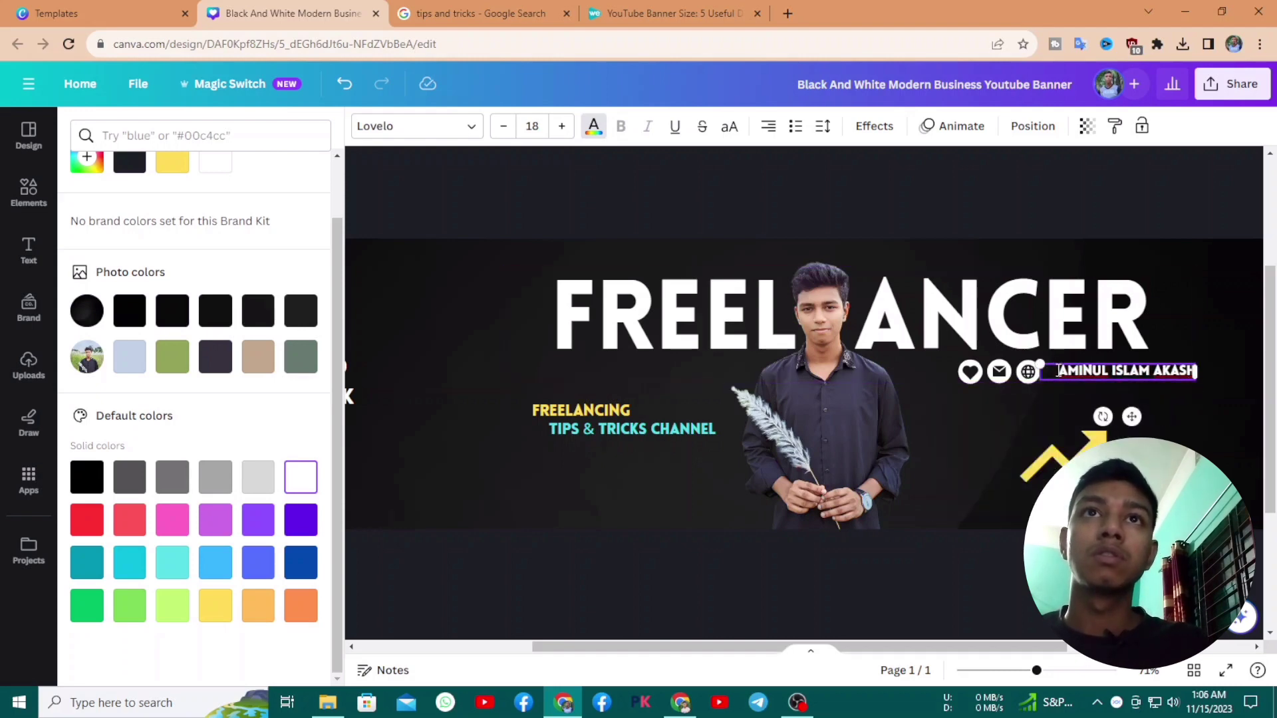
Move the creator's name slightly left, closer to the row of social icons, and deselect it
left_click(1064, 427)
left_click(1060, 374)
left_click_drag(1060, 374, 1048, 374)
left_click(1058, 238)
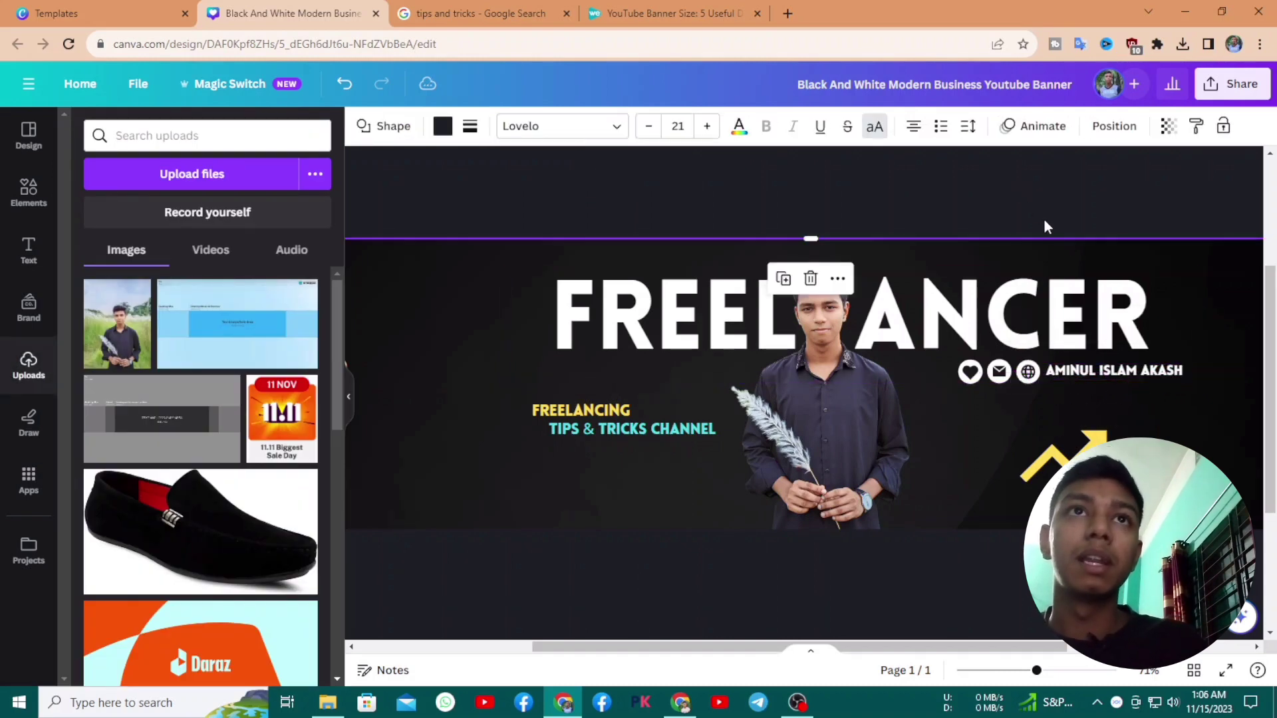
left_click(828, 447)
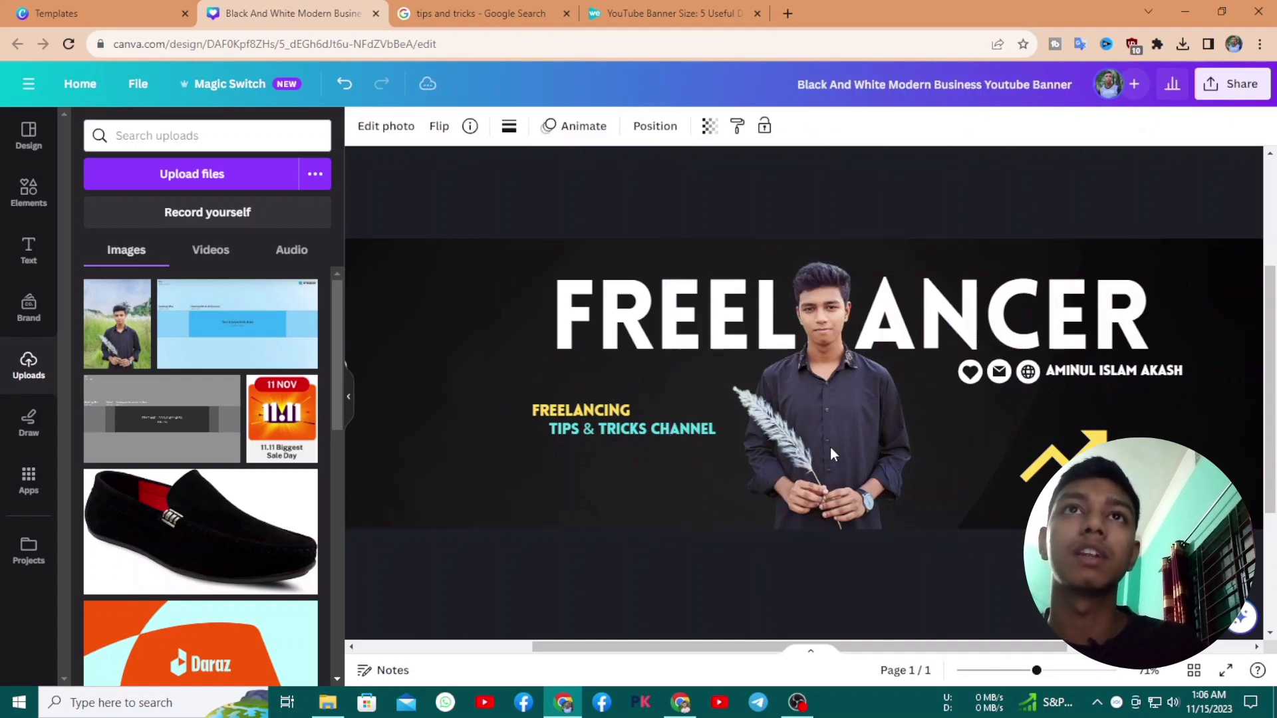
left_click(1057, 513)
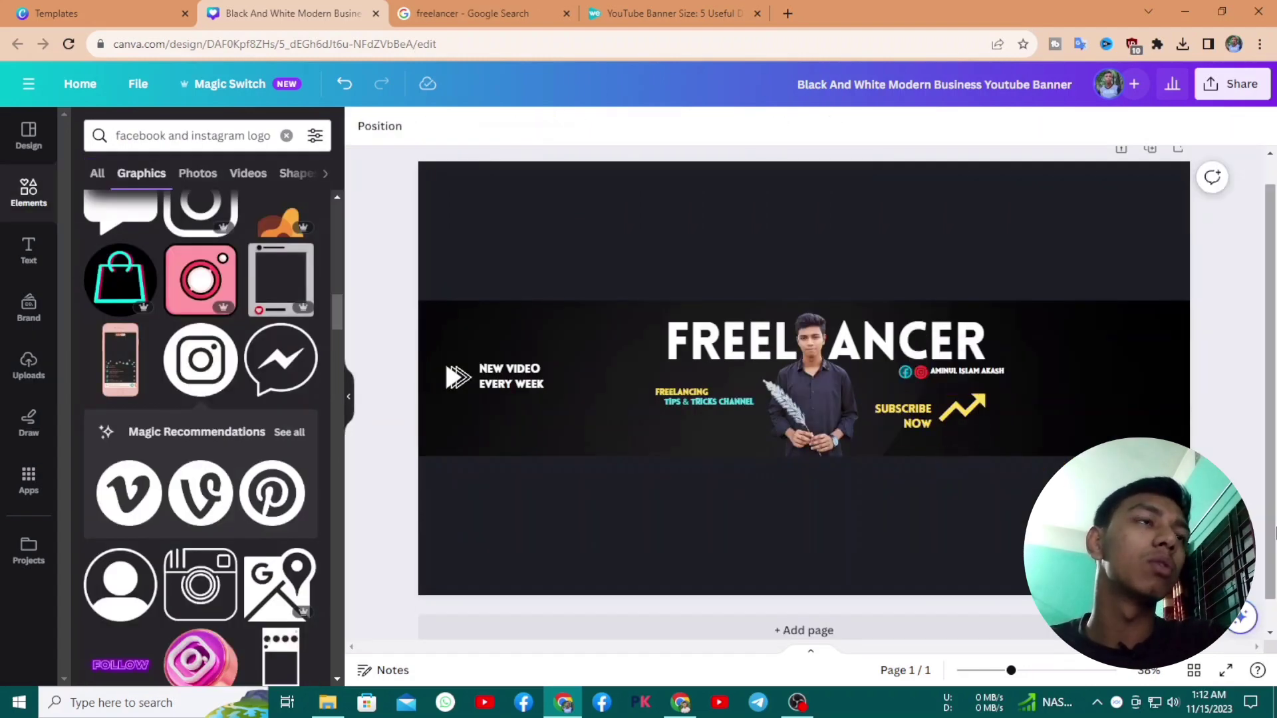
Add the uploaded gray safe area diagram to the banner and remove its background
left_click(27, 421)
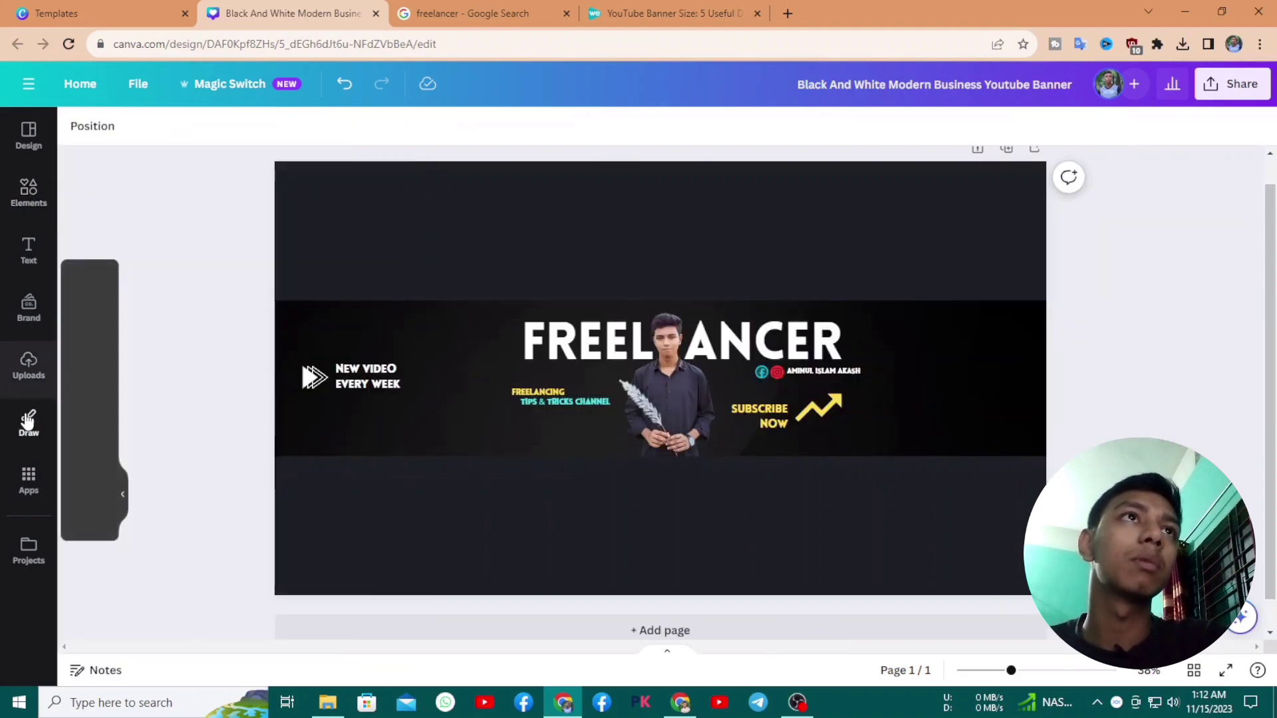
left_click(28, 366)
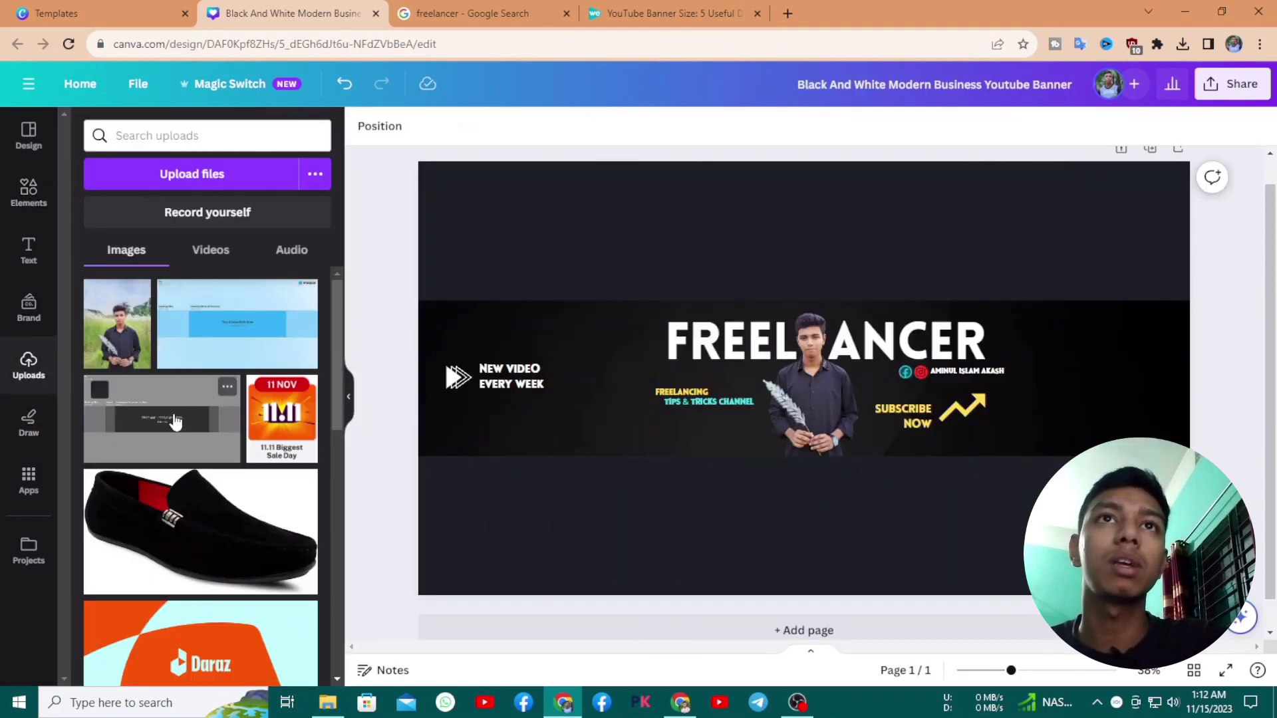
left_click(171, 420)
left_click(115, 249)
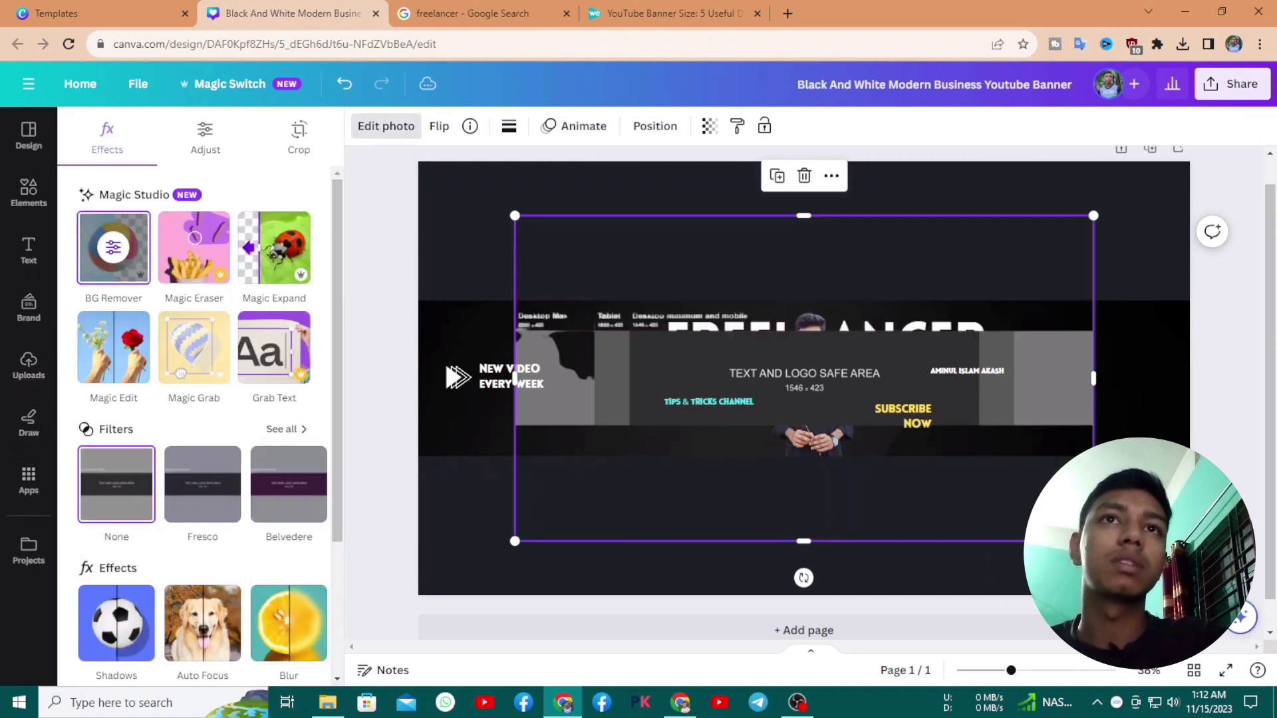
left_click_drag(805, 565, 929, 592)
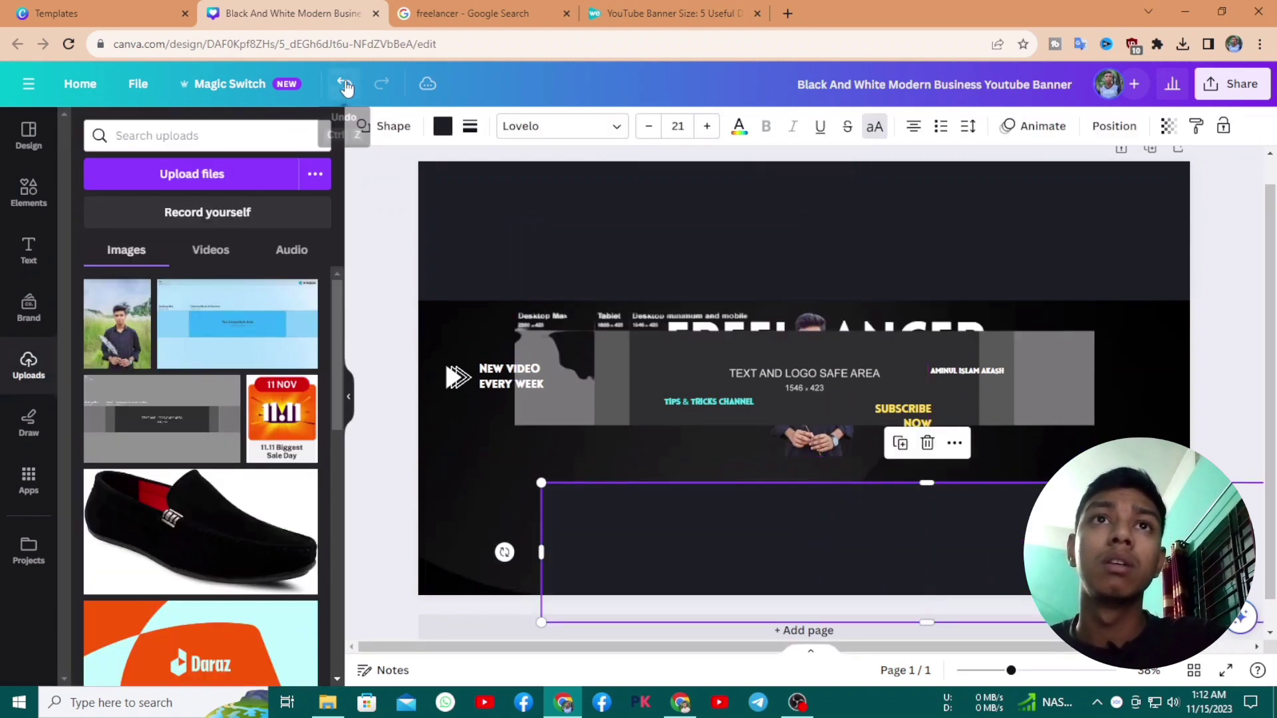
left_click(344, 83)
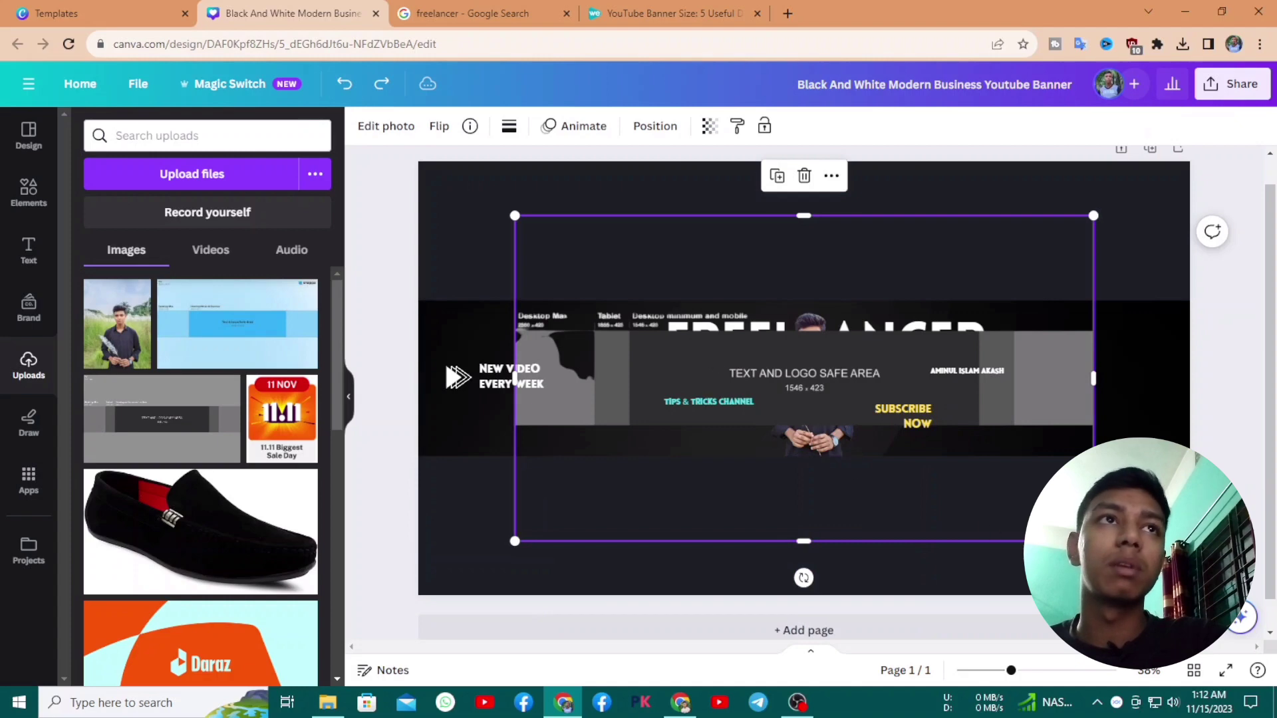
left_click(1131, 525)
left_click(1017, 470)
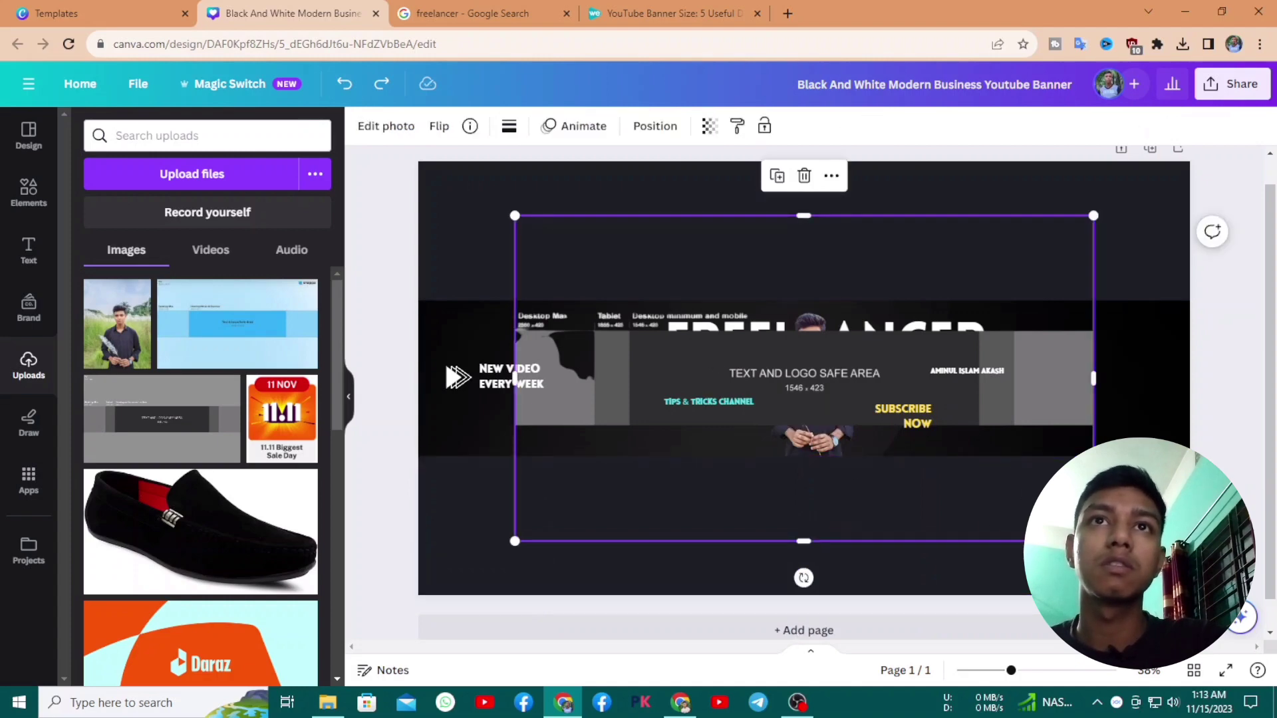
Enlarge the safe area diagram to the banner's full width, compare its zones with the artwork, and delete it from the design
left_click_drag(1093, 542, 1189, 596)
left_click_drag(1069, 524, 984, 399)
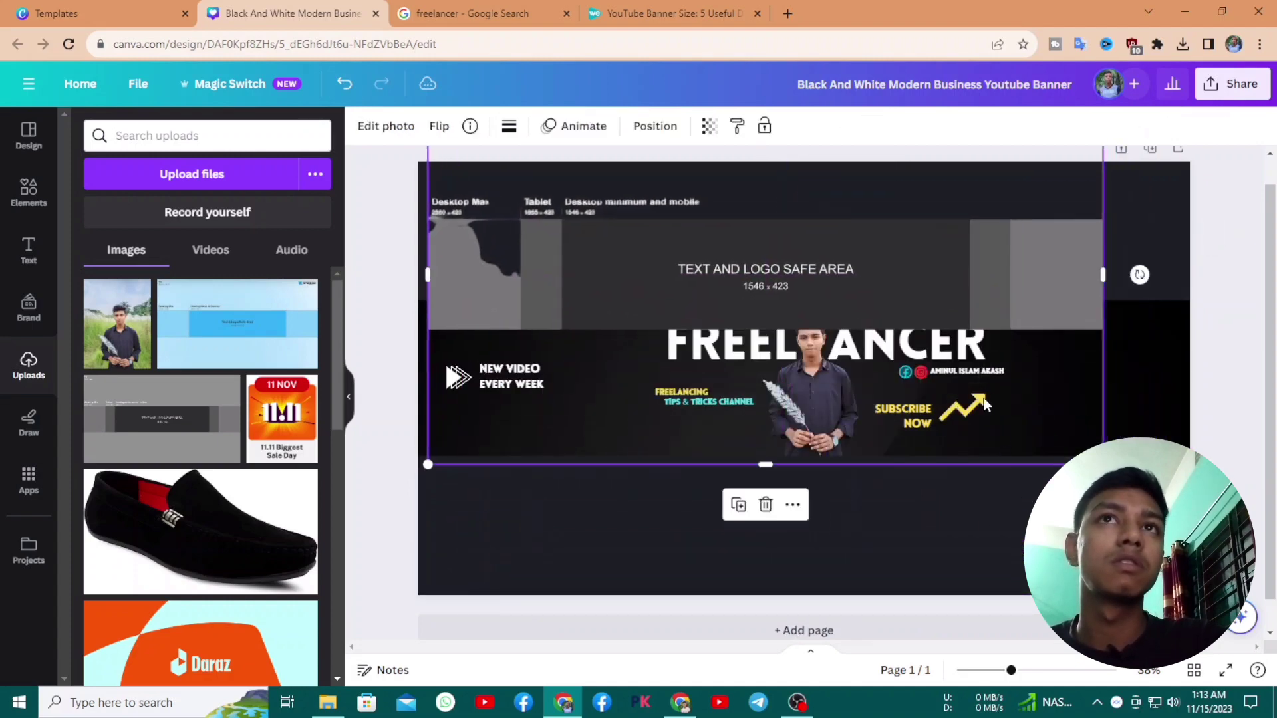
left_click_drag(1103, 465, 1190, 513)
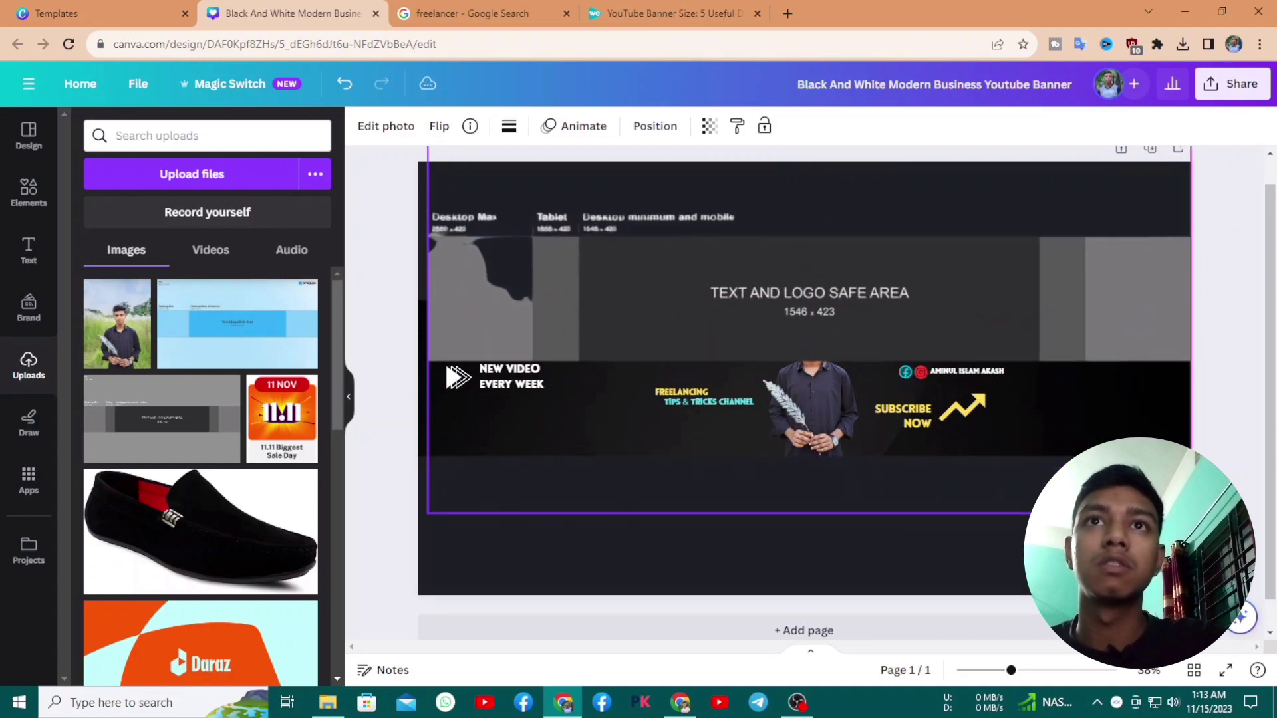
left_click_drag(1096, 444, 1086, 433)
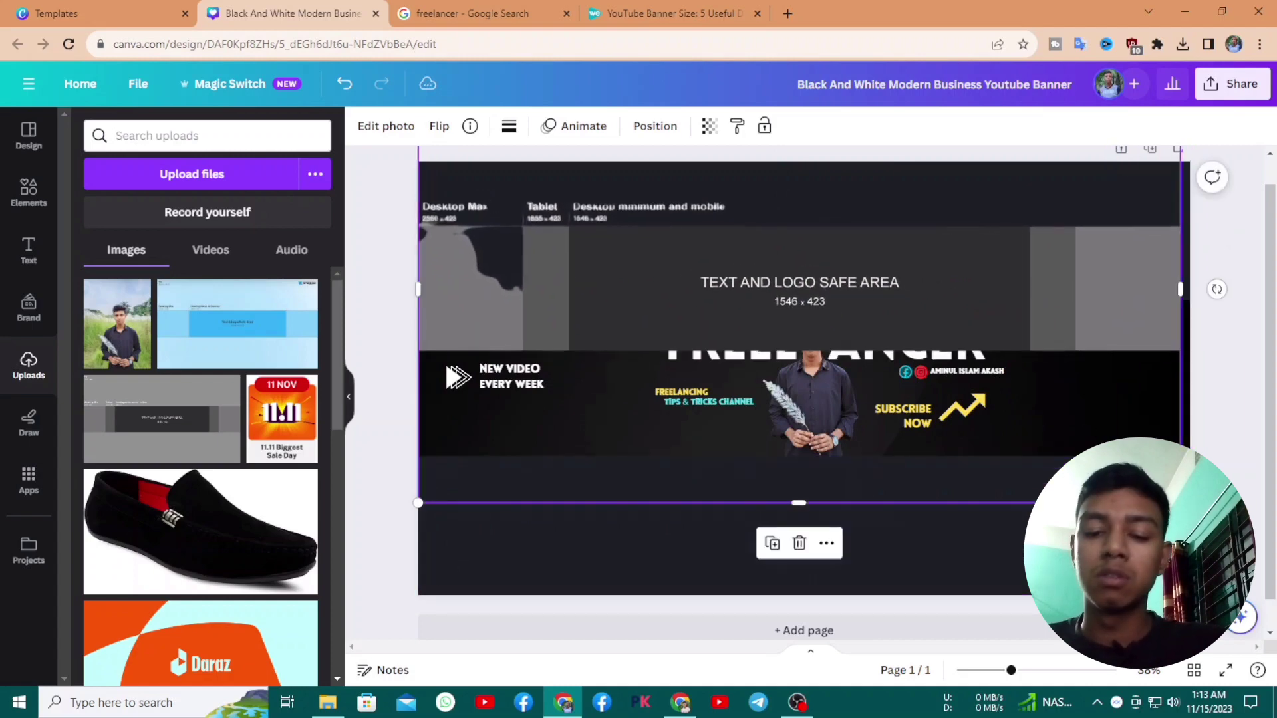
left_click_drag(1181, 504, 1190, 508)
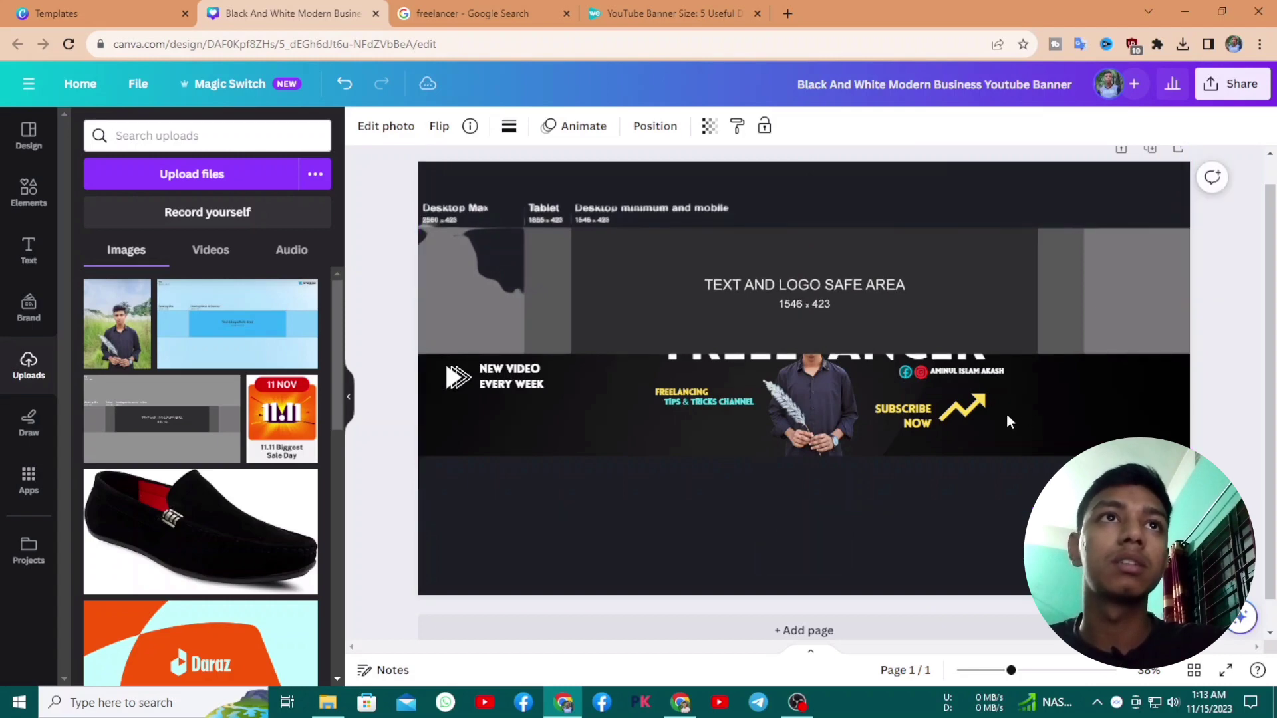
left_click_drag(863, 312, 861, 451)
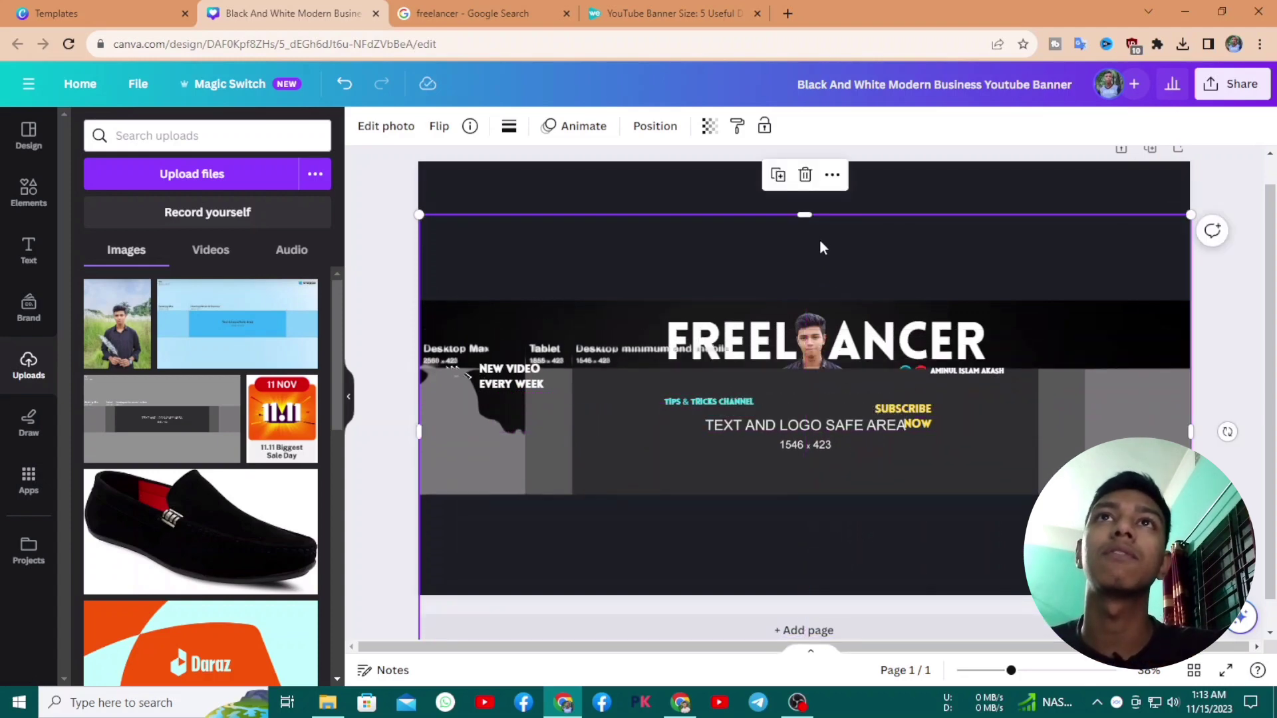
left_click(805, 175)
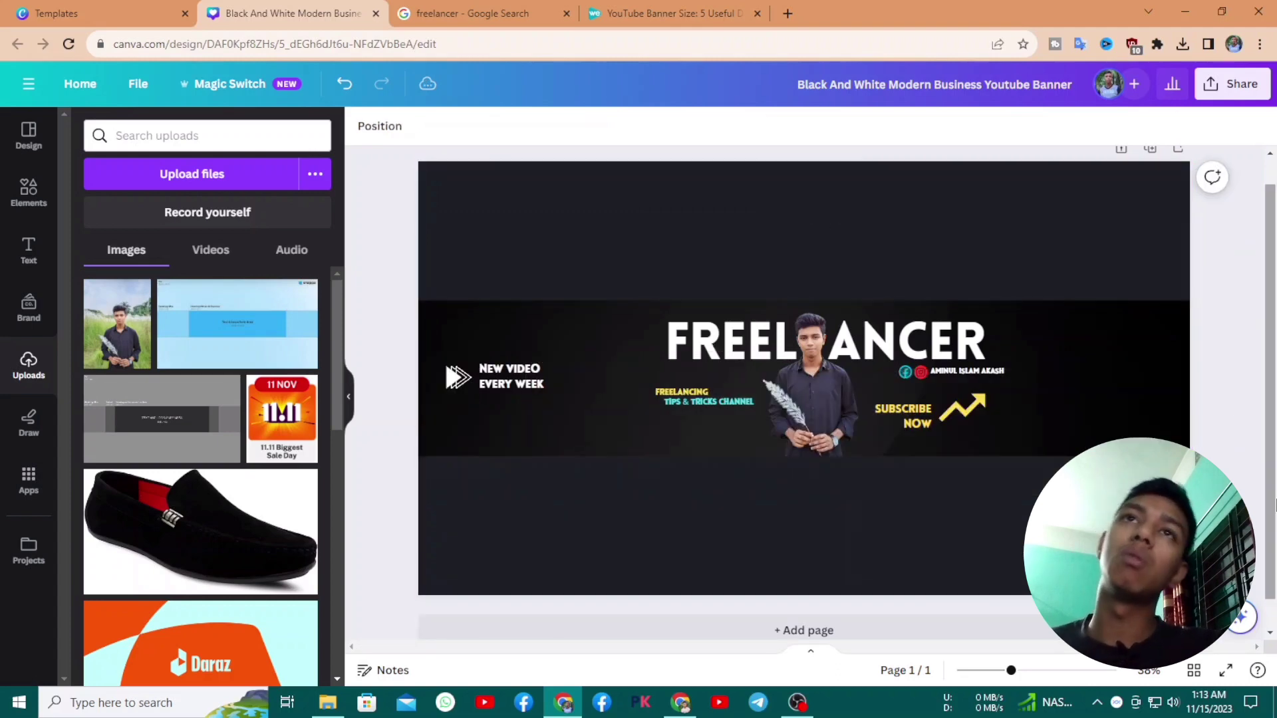
Download the banner as a PNG at size 3.125, 8,000 × 4,500 px
left_click(1234, 84)
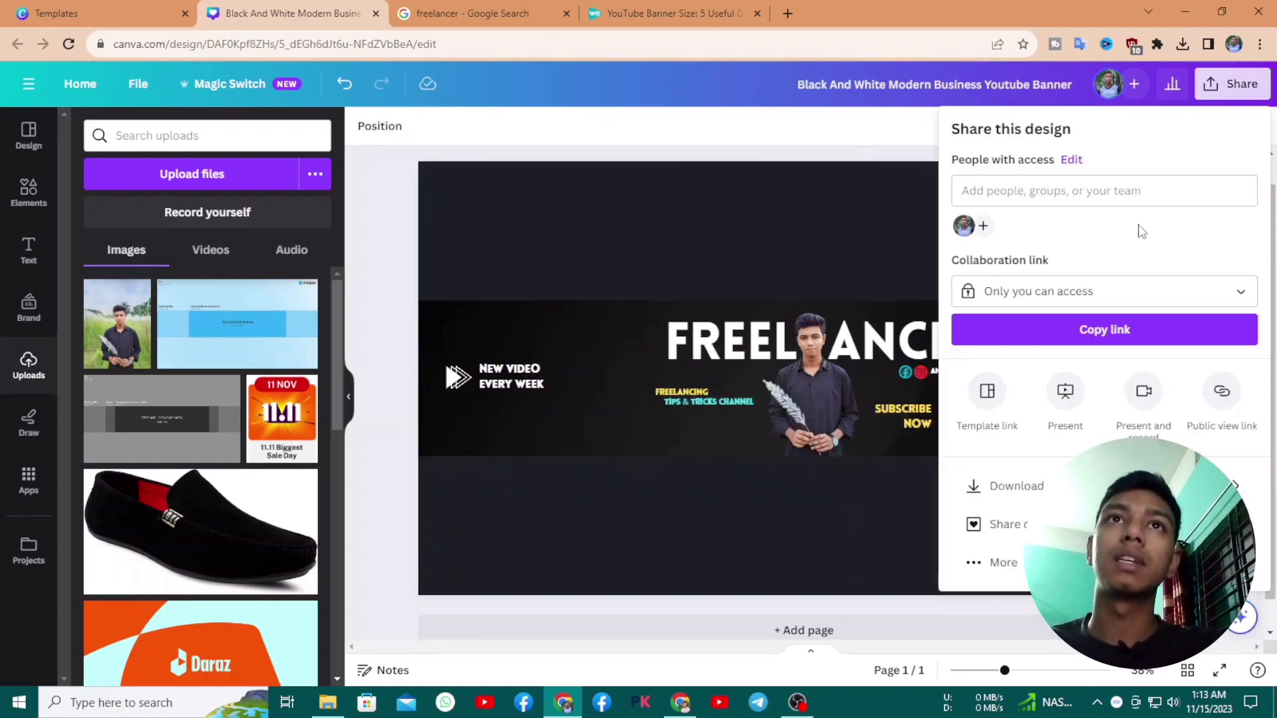
left_click(984, 484)
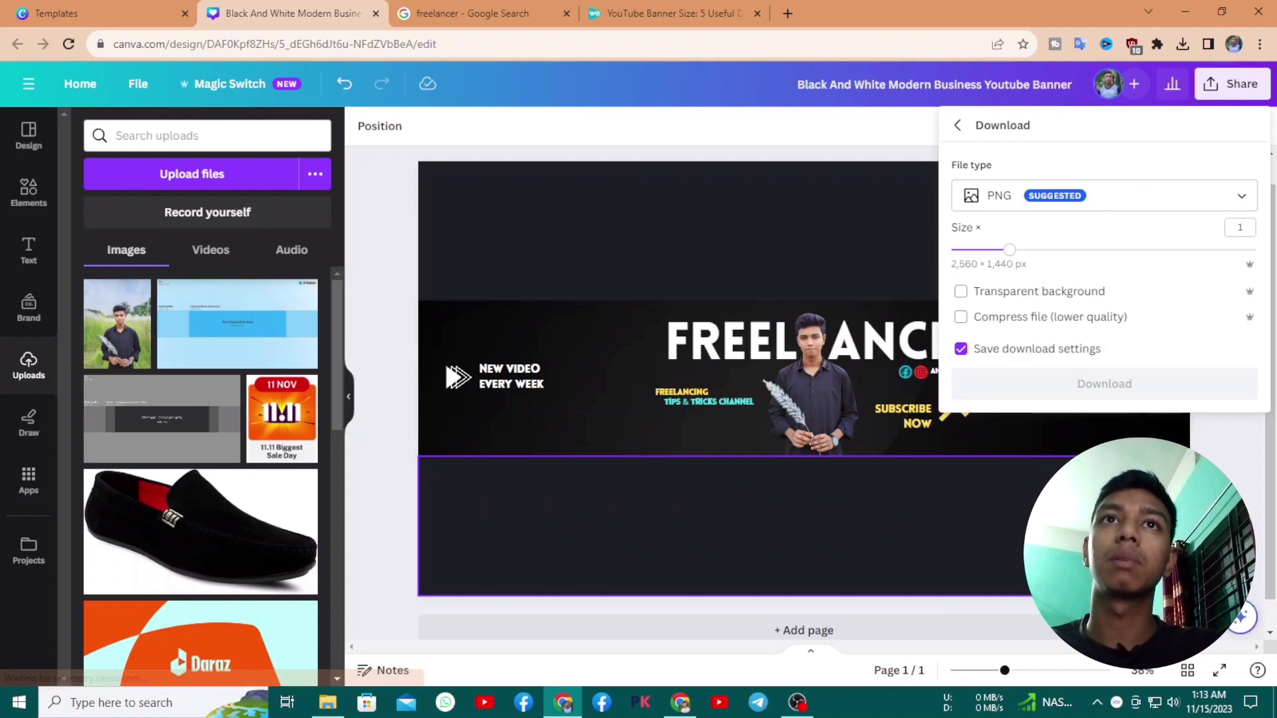
left_click(1104, 383)
left_click_drag(1009, 249, 1254, 250)
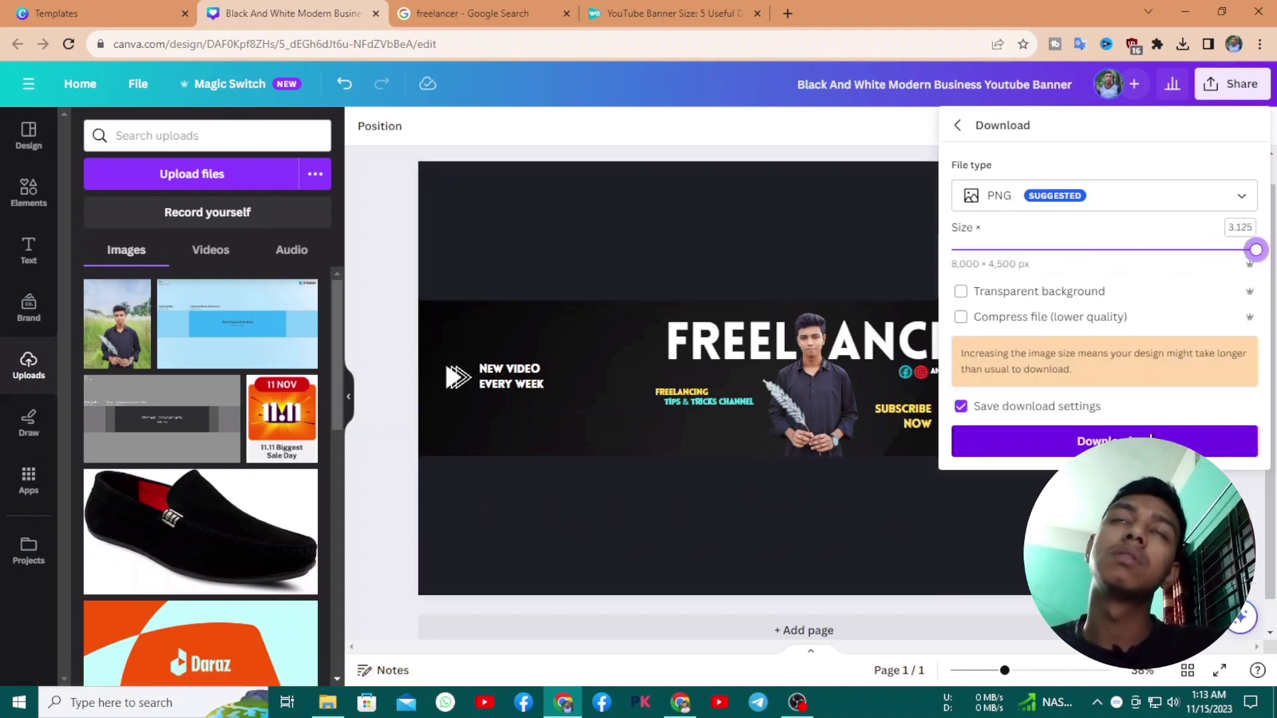
left_click(1152, 440)
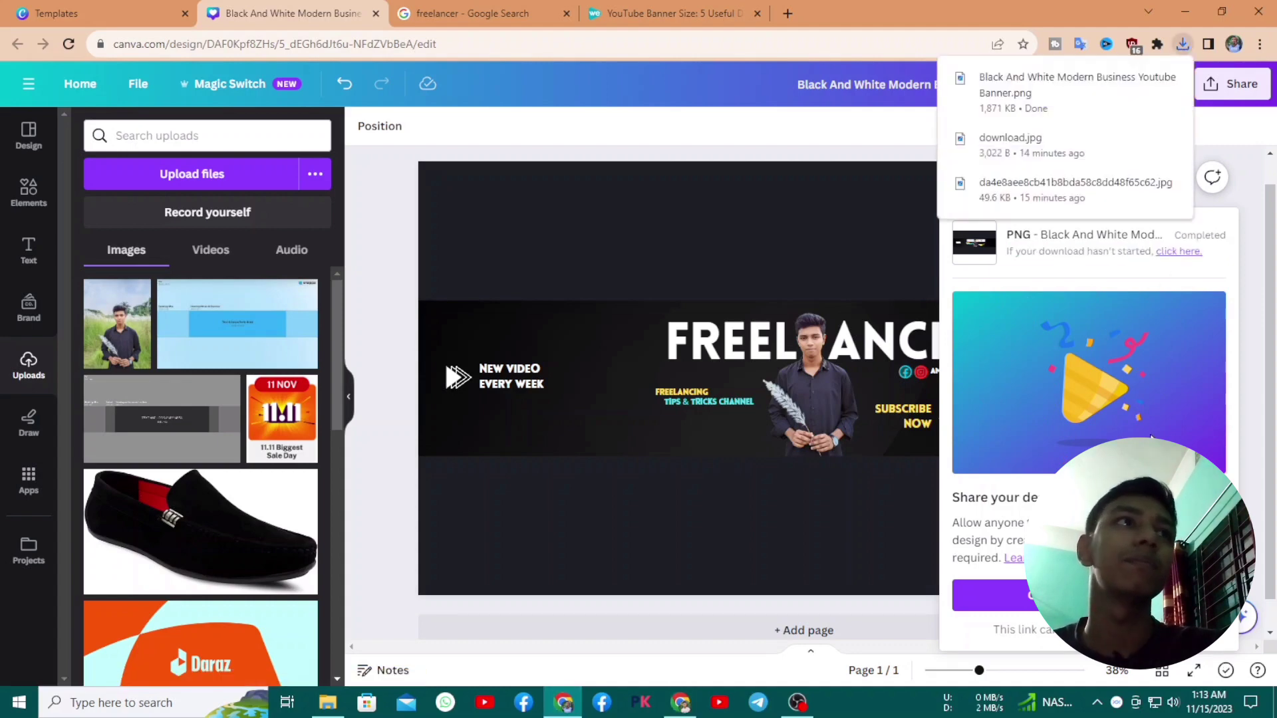
Open the downloaded banner PNG, examine the portrait and texts close up and as a whole, and close the viewer
left_click(1088, 102)
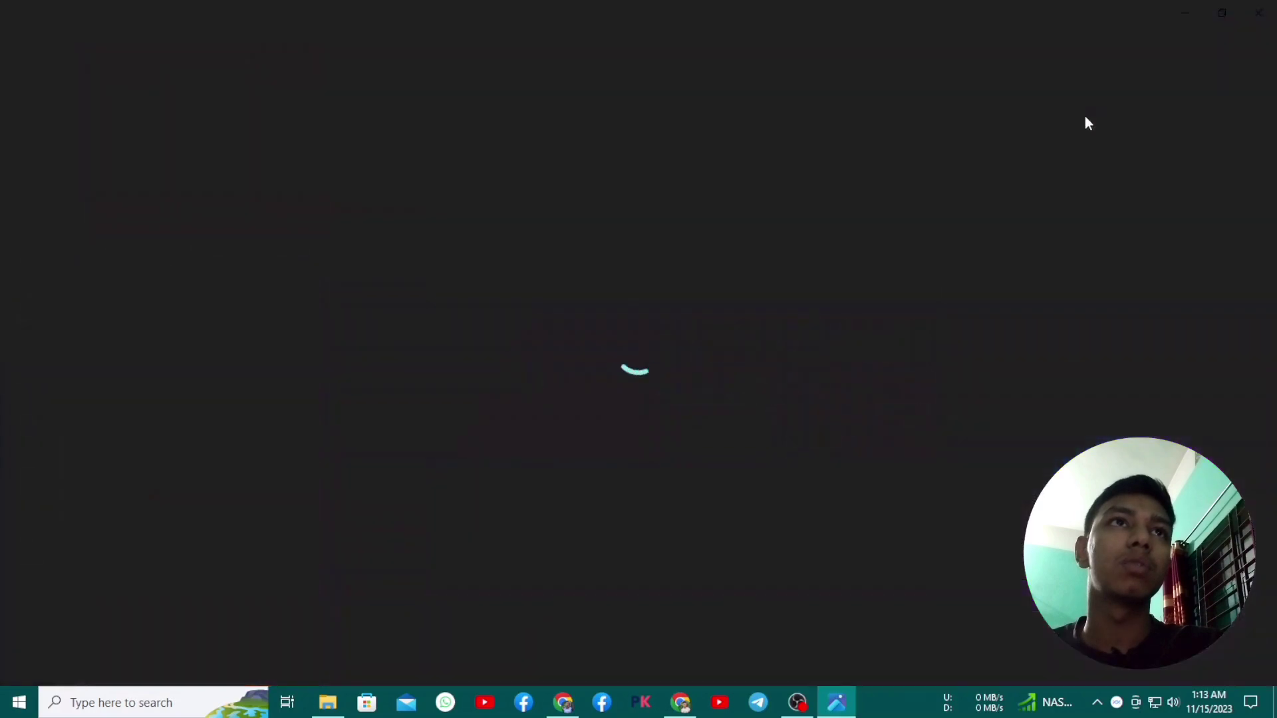
scroll(716, 346, "up", 3)
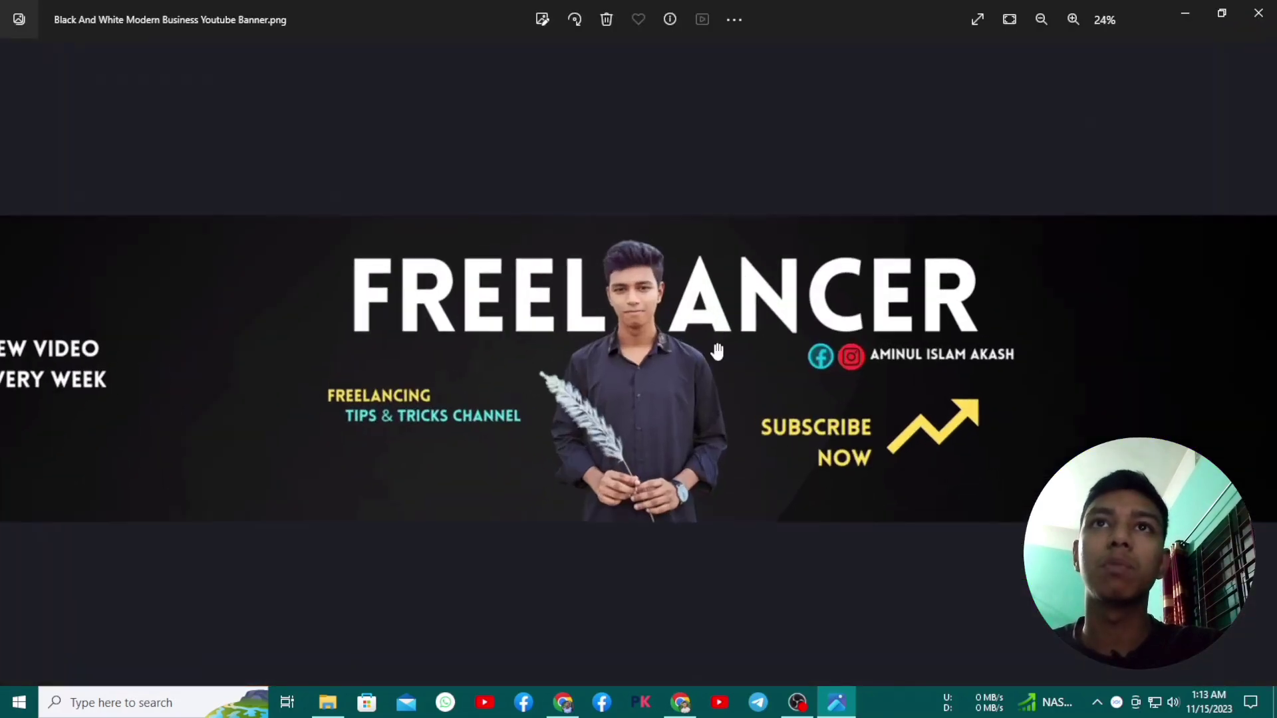
scroll(717, 351, "up", 1)
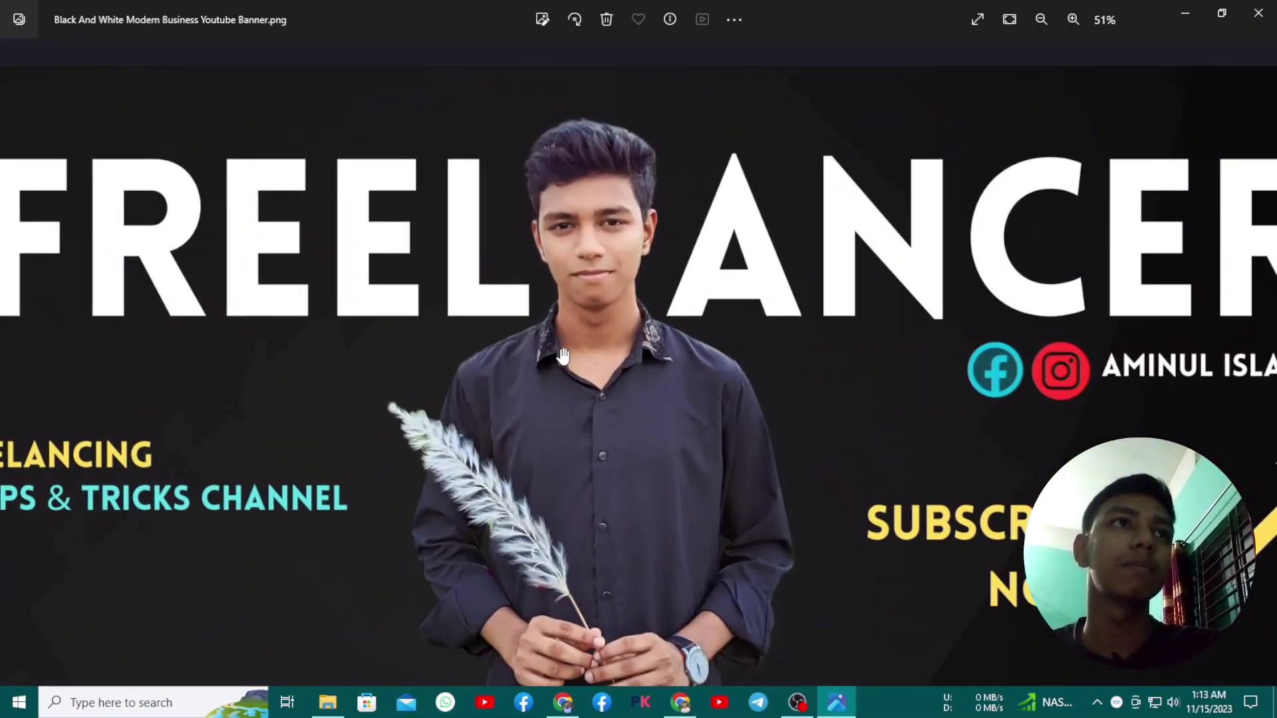
scroll(563, 356, "up", 2)
scroll(564, 355, "down", 4)
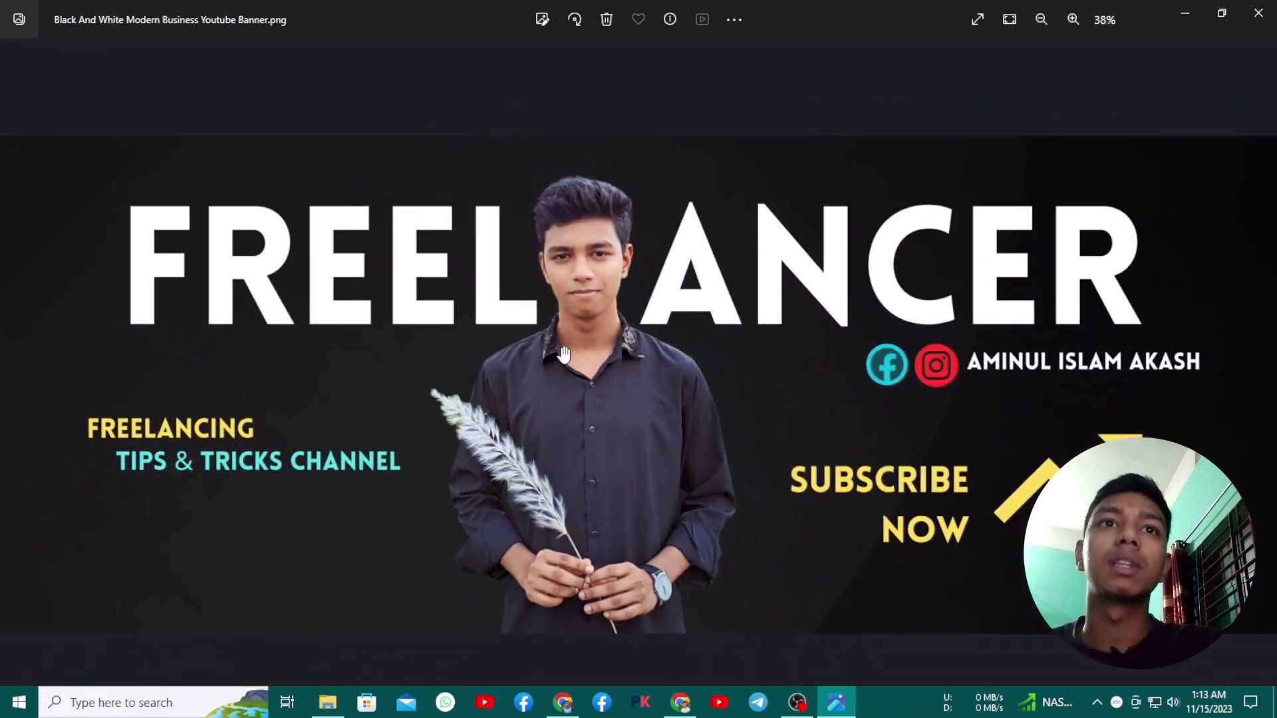
scroll(564, 354, "down", 3)
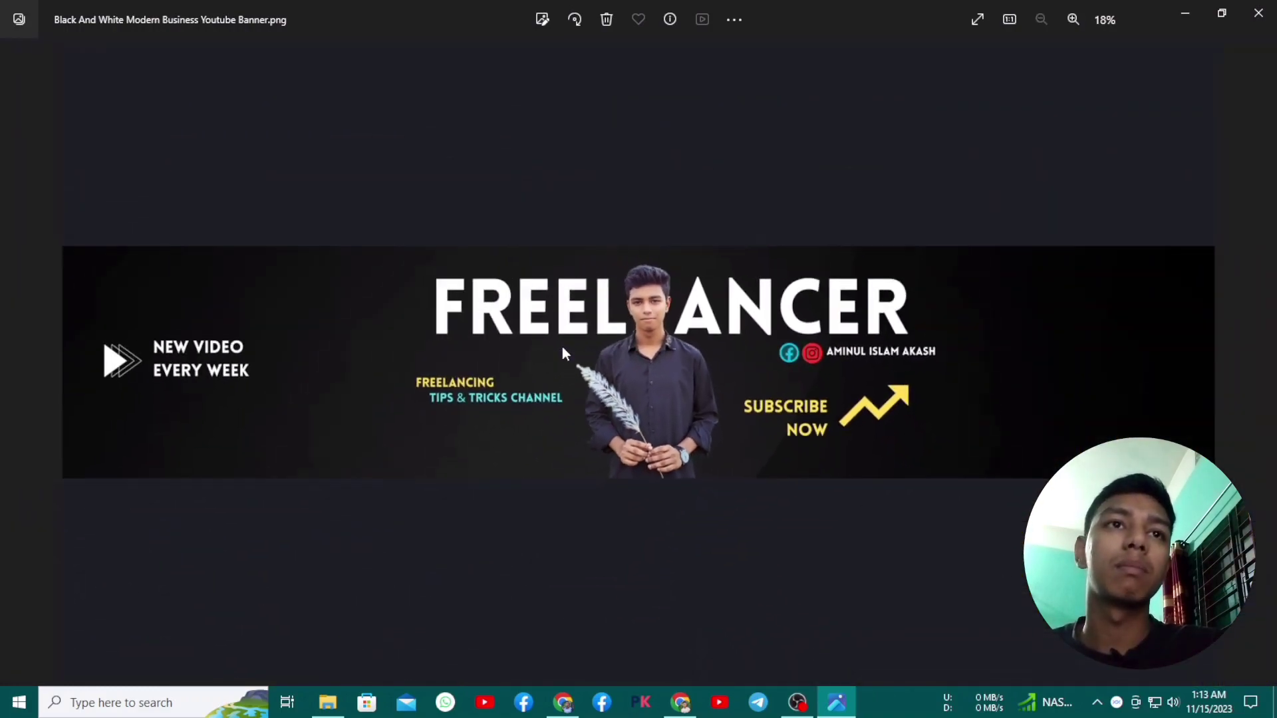
left_click(1258, 13)
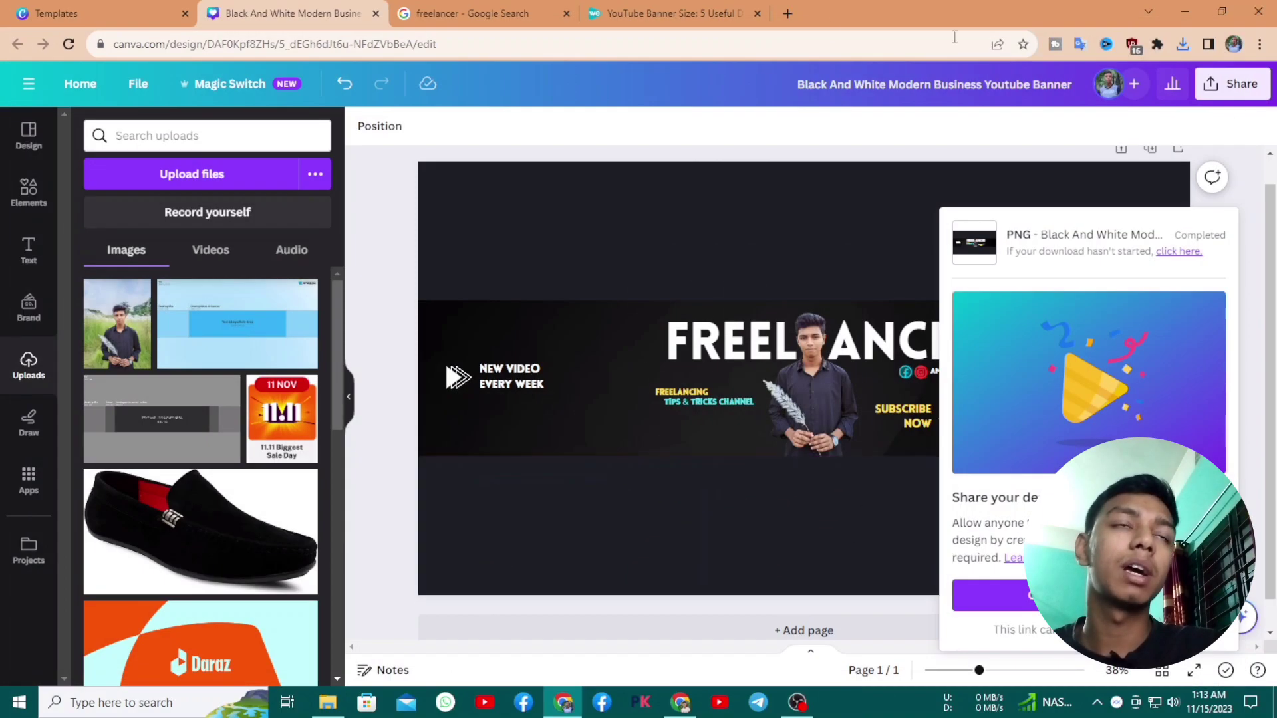
Switch to YouTube Studio and upload Black And White Modern Business Youtube Banner from Downloads as the channel's banner image
left_click(680, 702)
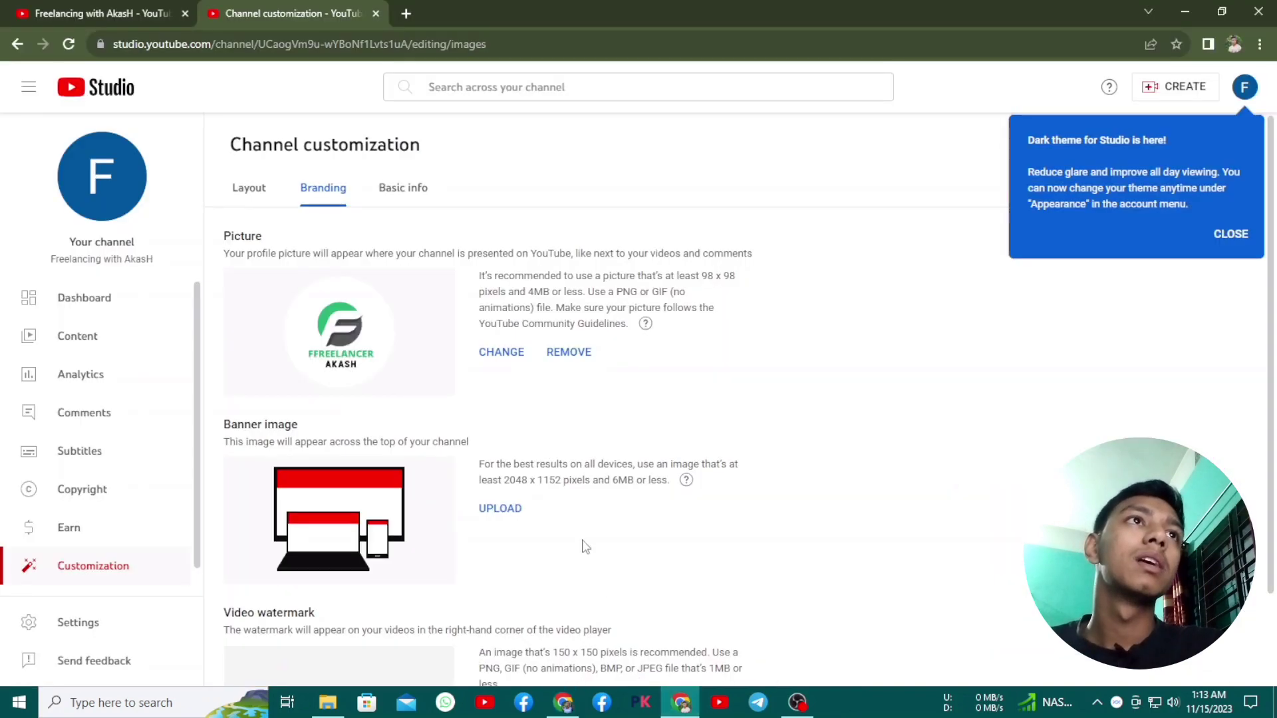
left_click(520, 512)
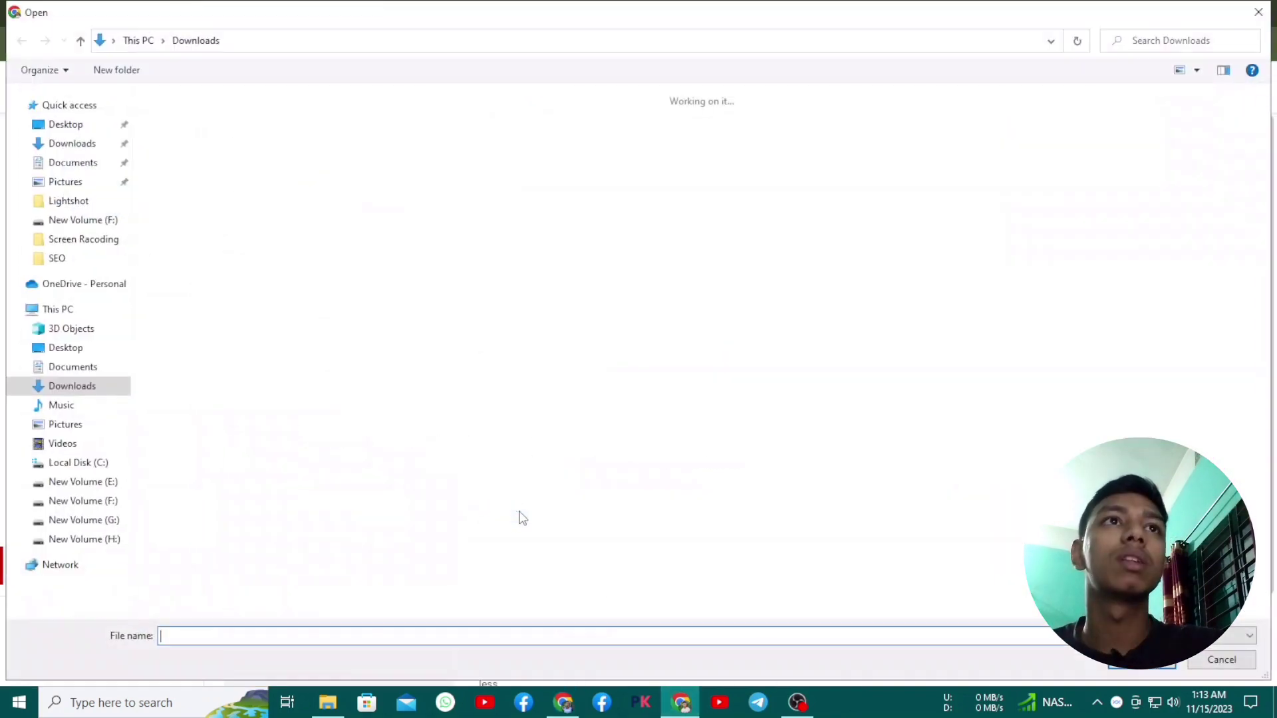
left_click(193, 211)
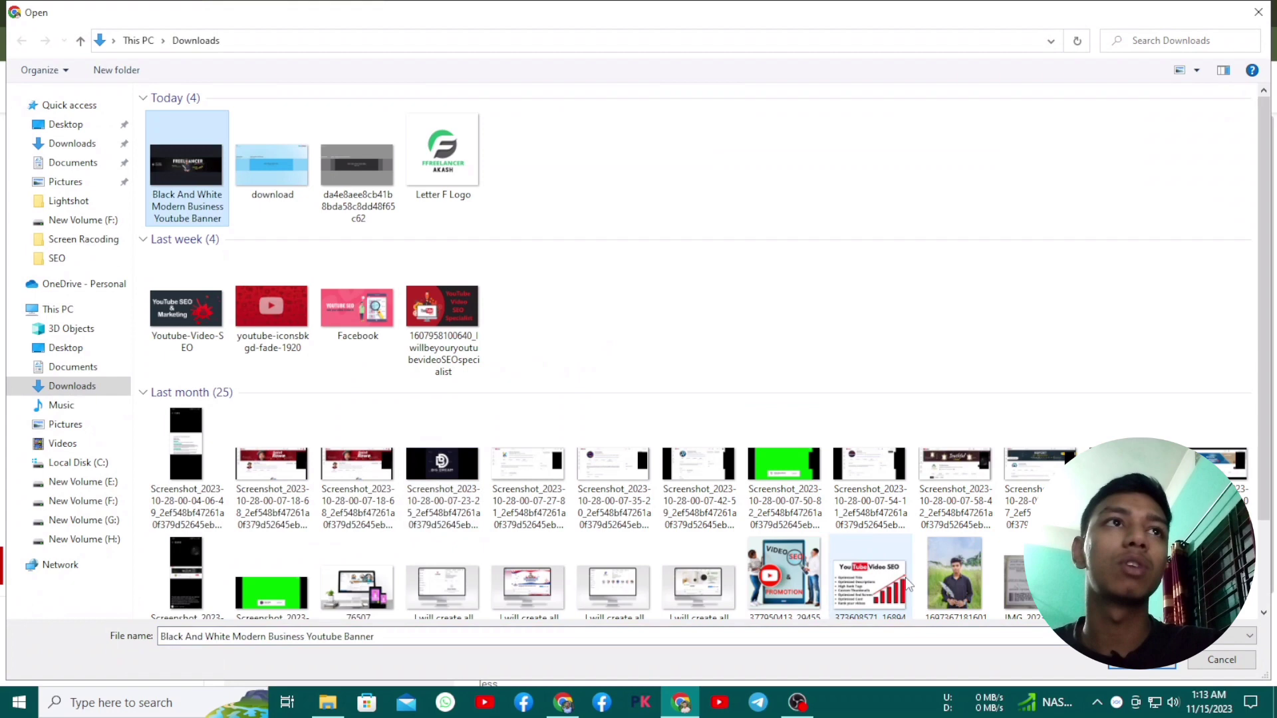
left_click(1141, 659)
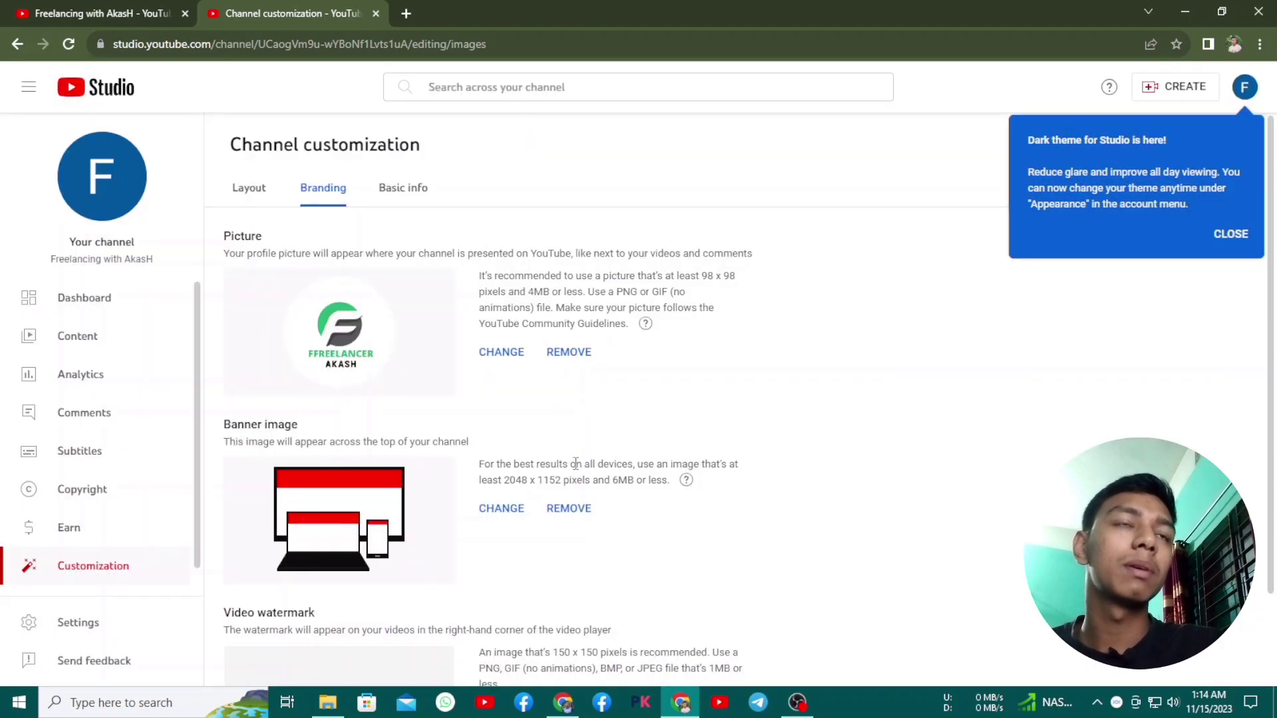
Upload Letter F Logo as the video watermark with its full image area and set its display time to Entire video
scroll(421, 471, "down", 2)
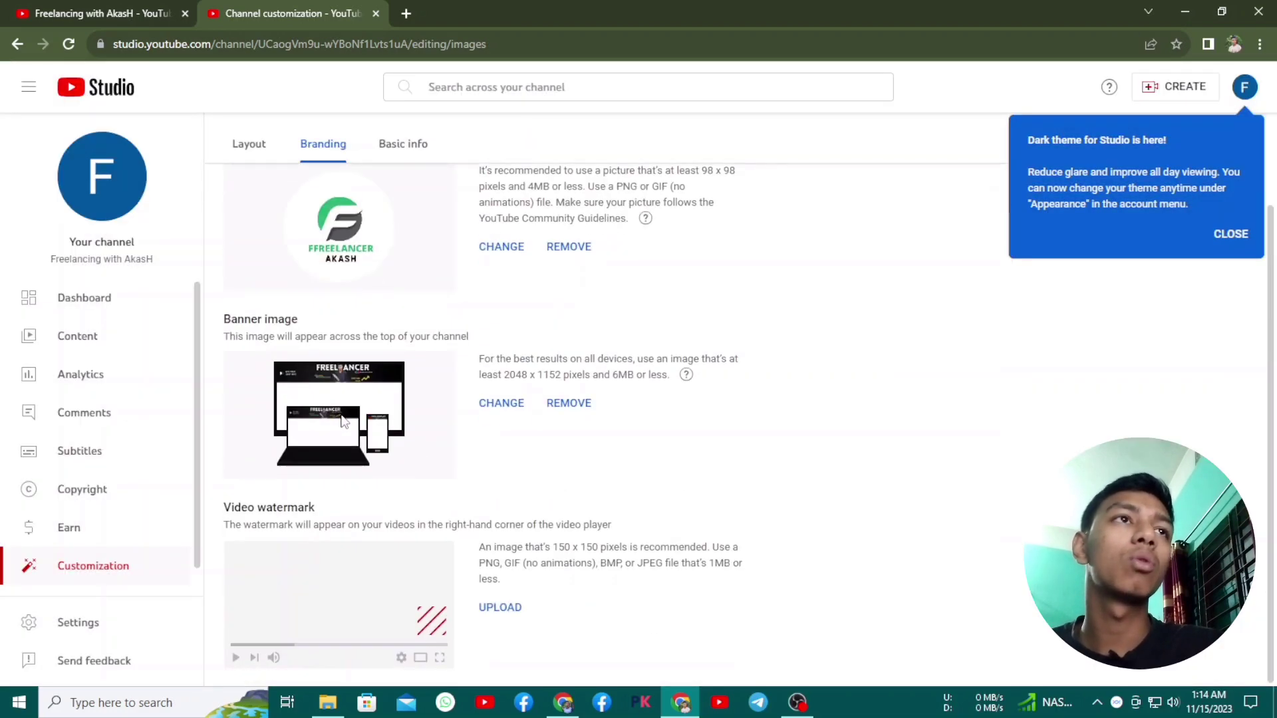
left_click(513, 607)
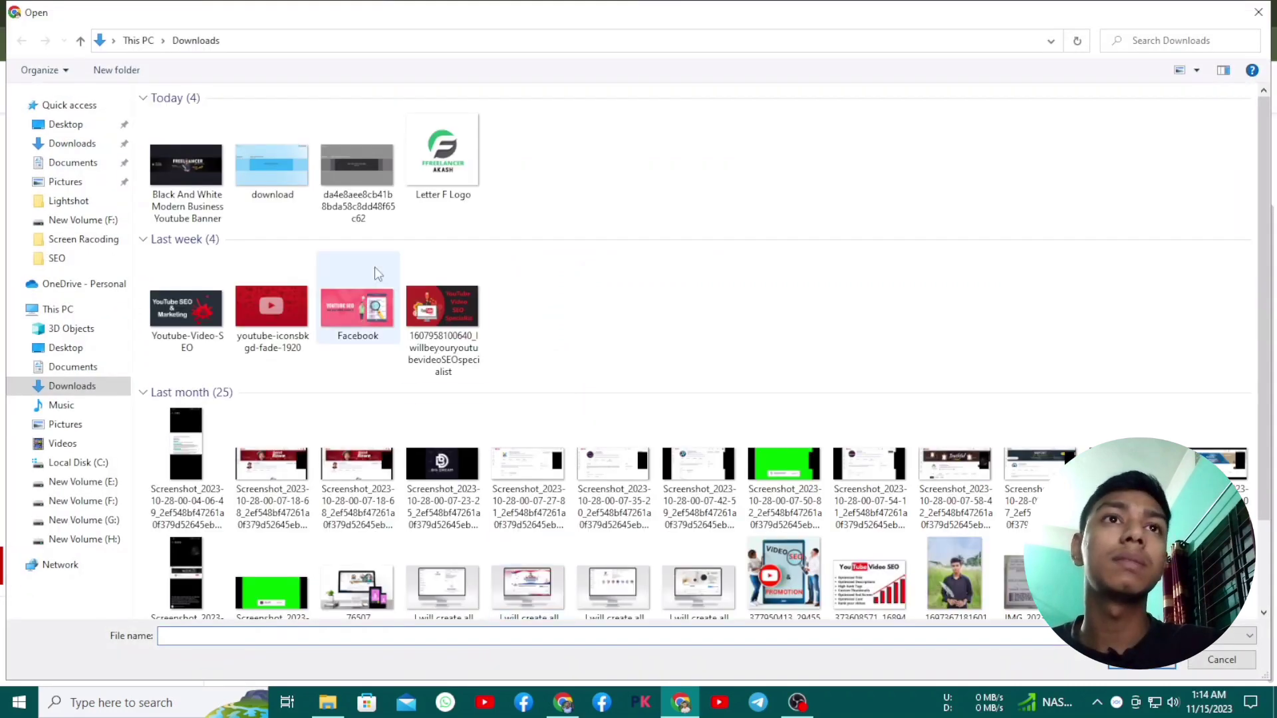
left_click(443, 156)
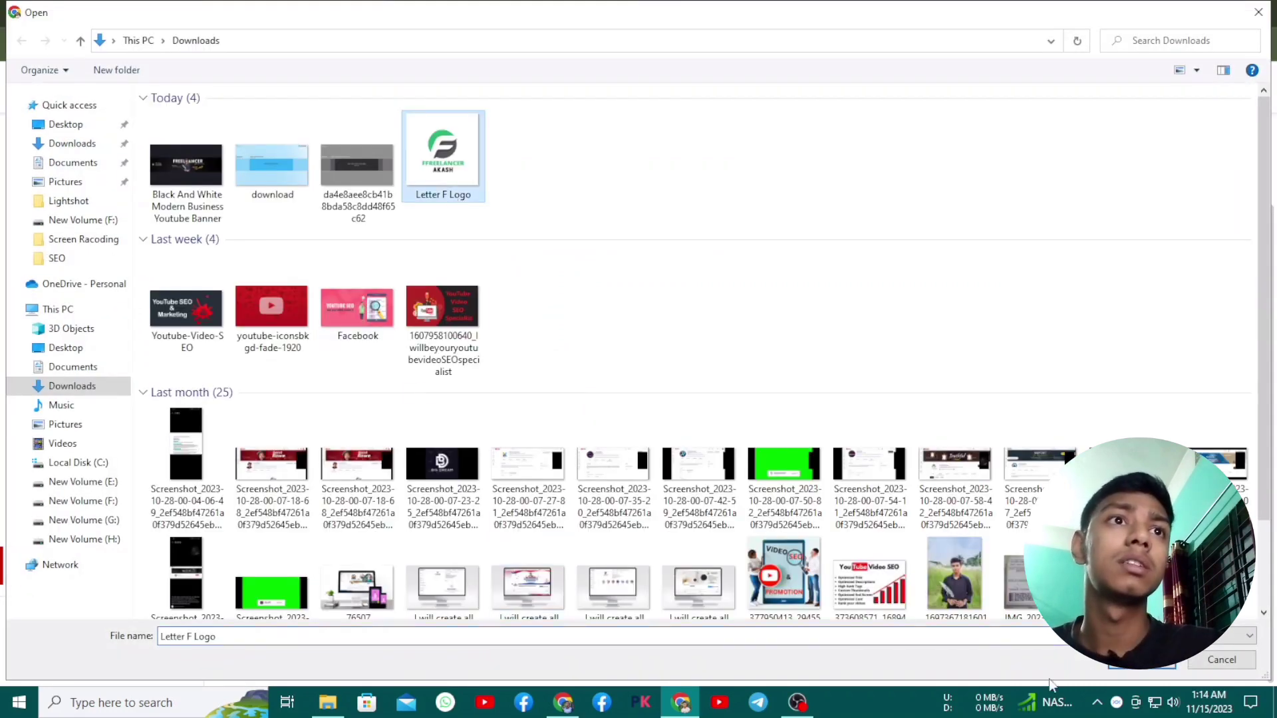
left_click(1141, 660)
left_click(981, 626)
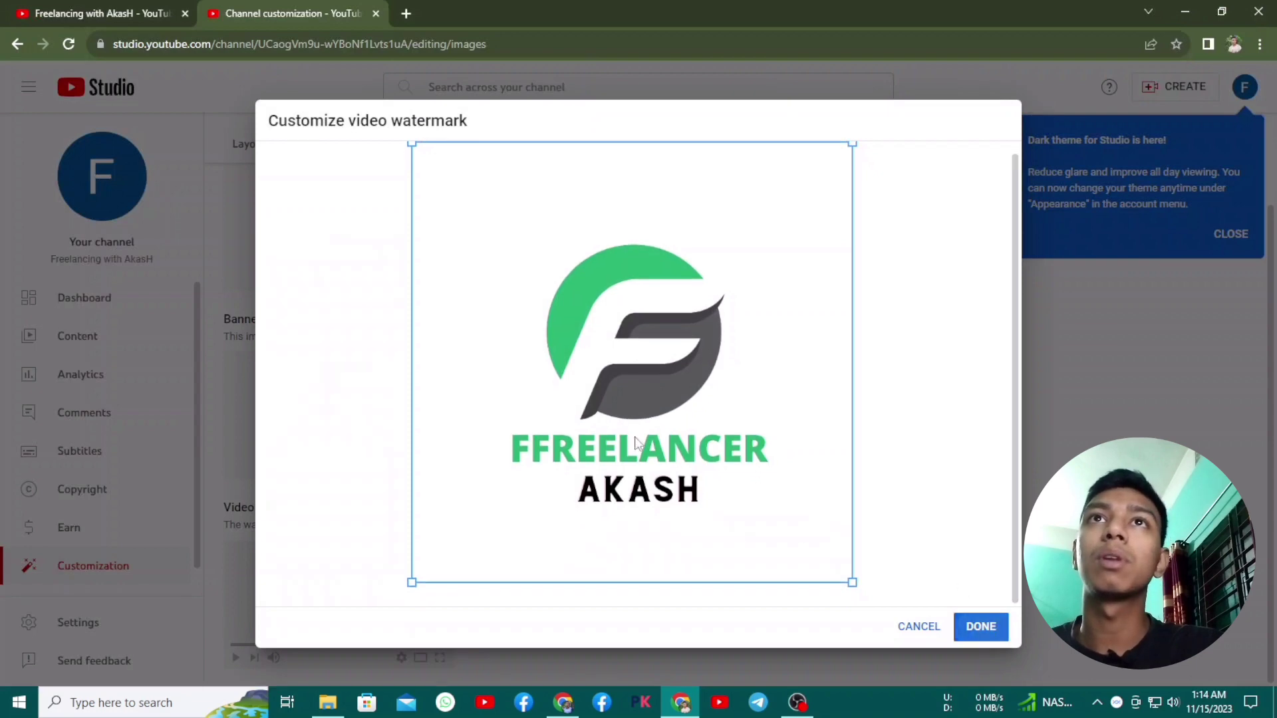
left_click(499, 624)
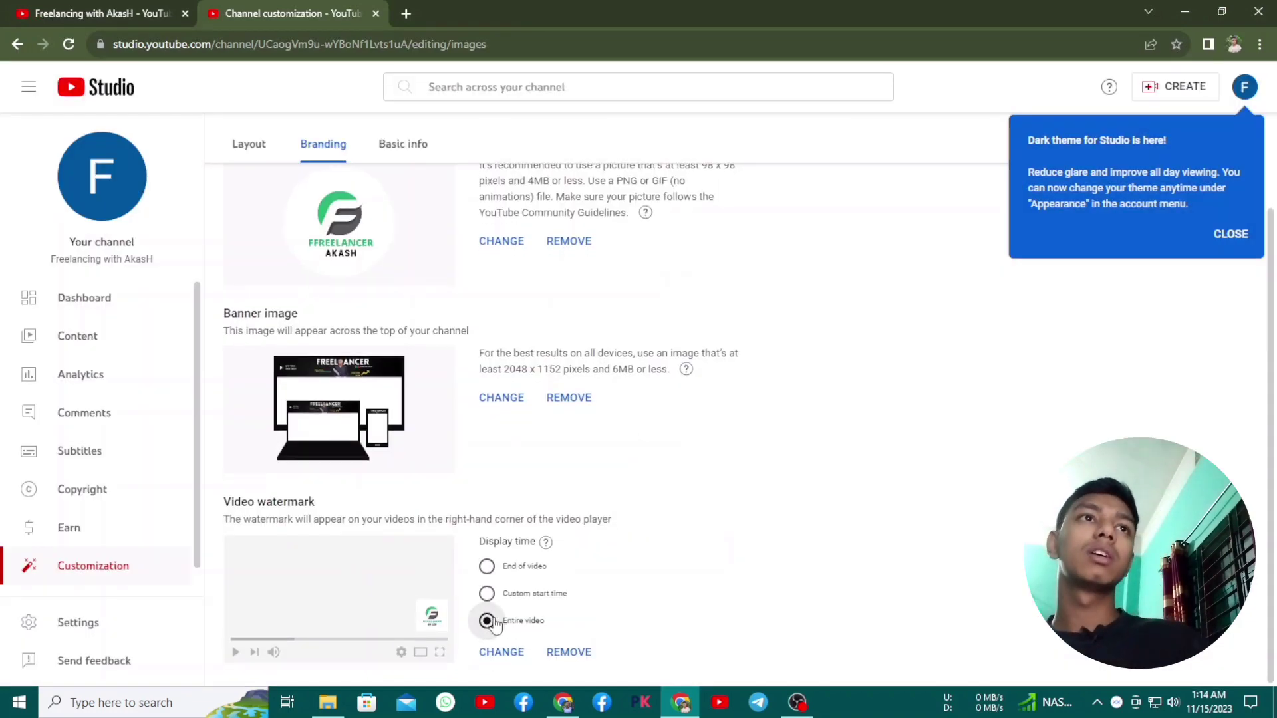
Publish the channel branding changes, dismiss the dark theme and playlist notices, and close the old channel page
scroll(849, 490, "up", 3)
left_click(1231, 234)
left_click(1229, 187)
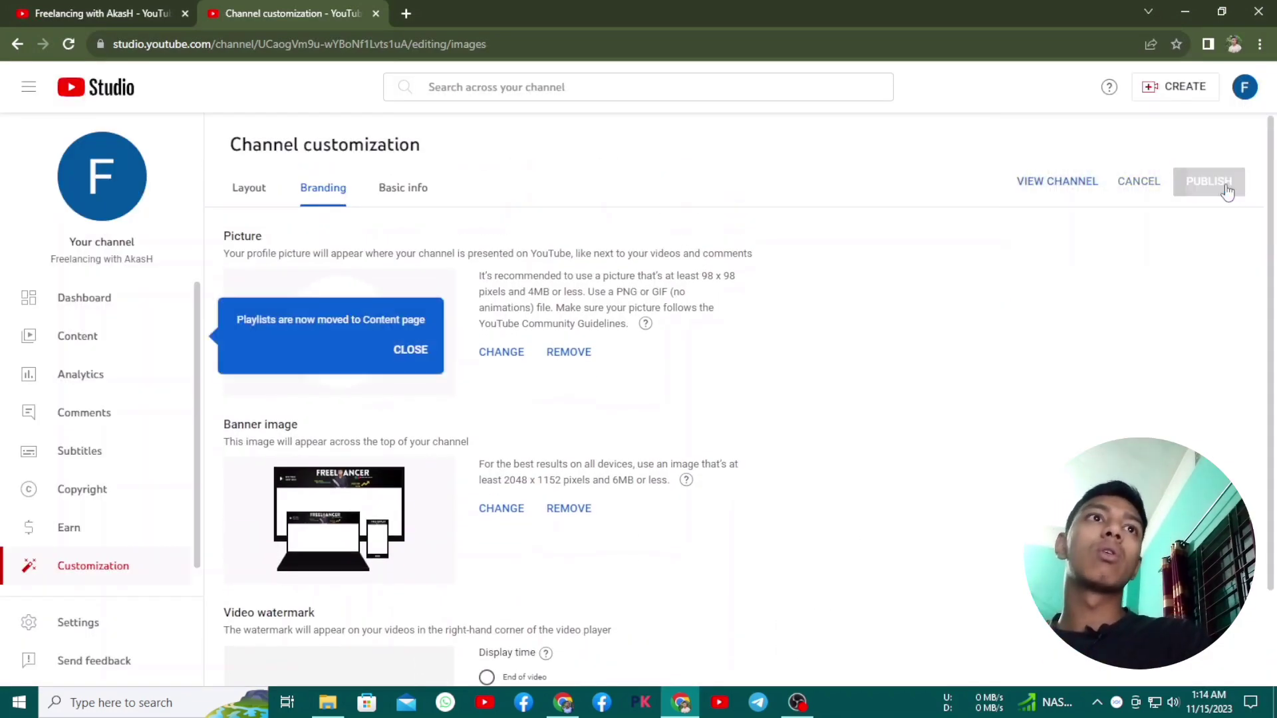
left_click(411, 353)
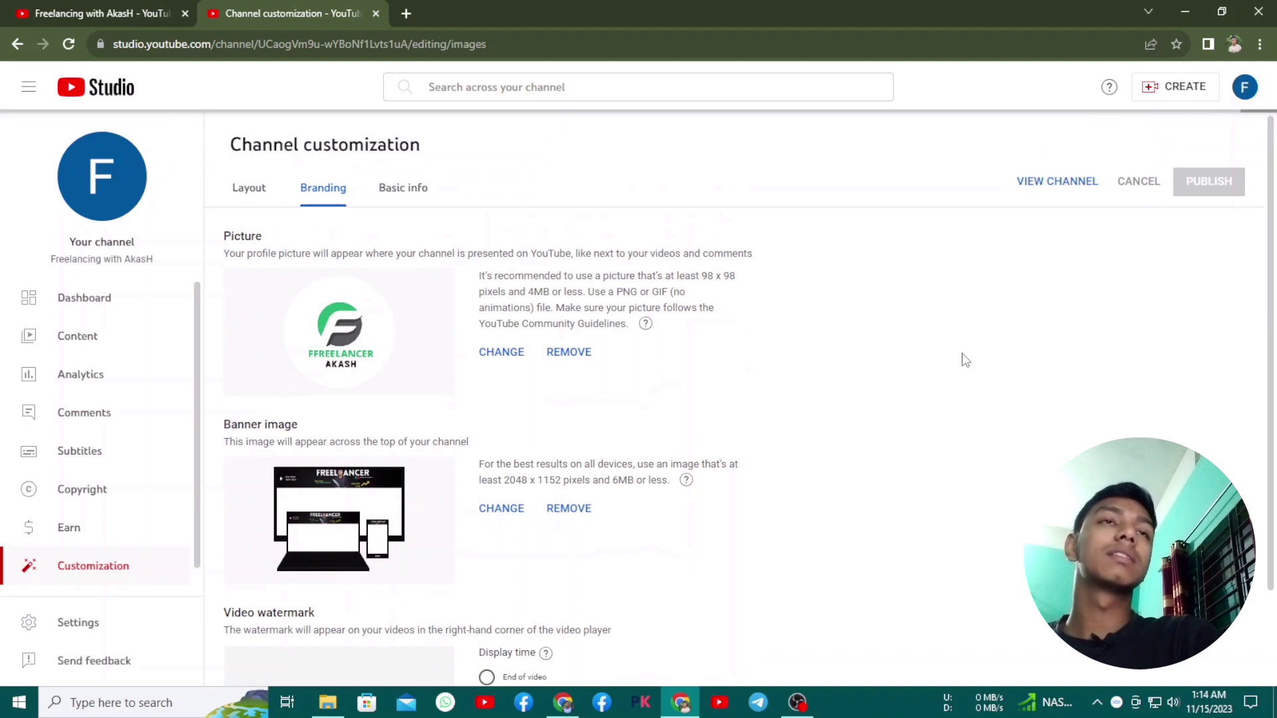
left_click(183, 14)
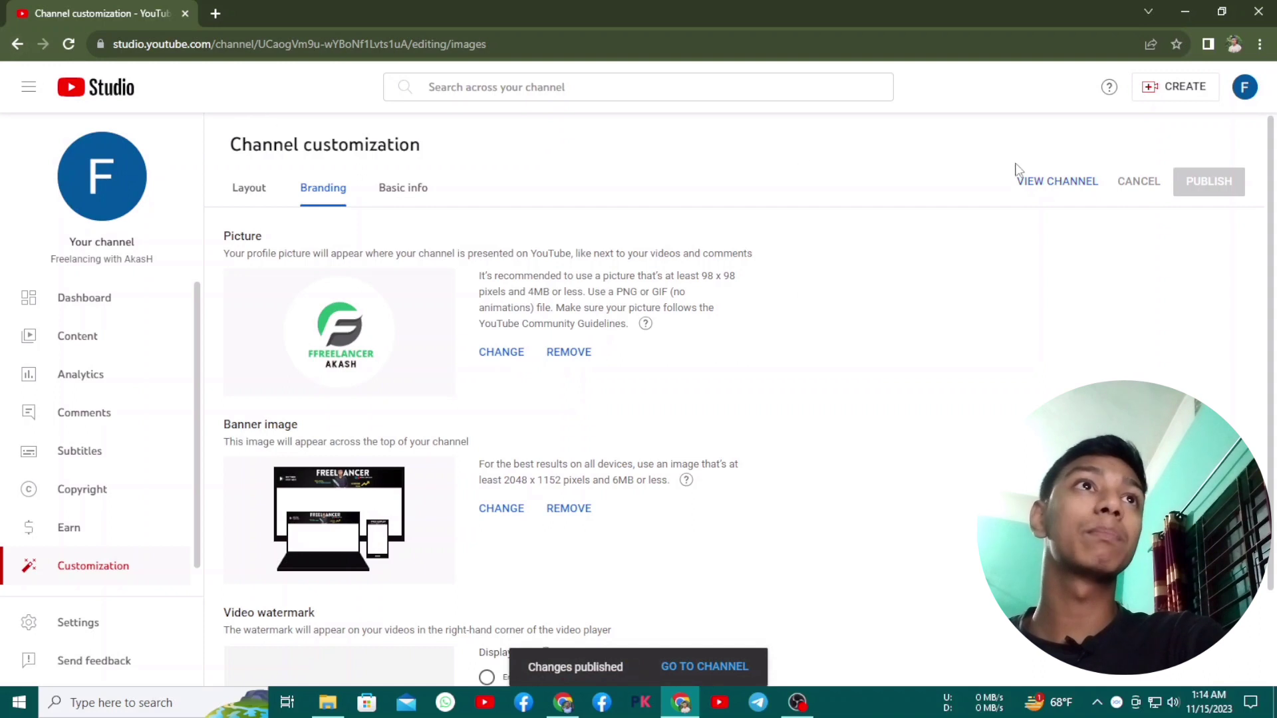
View the public channel page and reload both it and the Studio customization page to check the published branding
left_click(1041, 182)
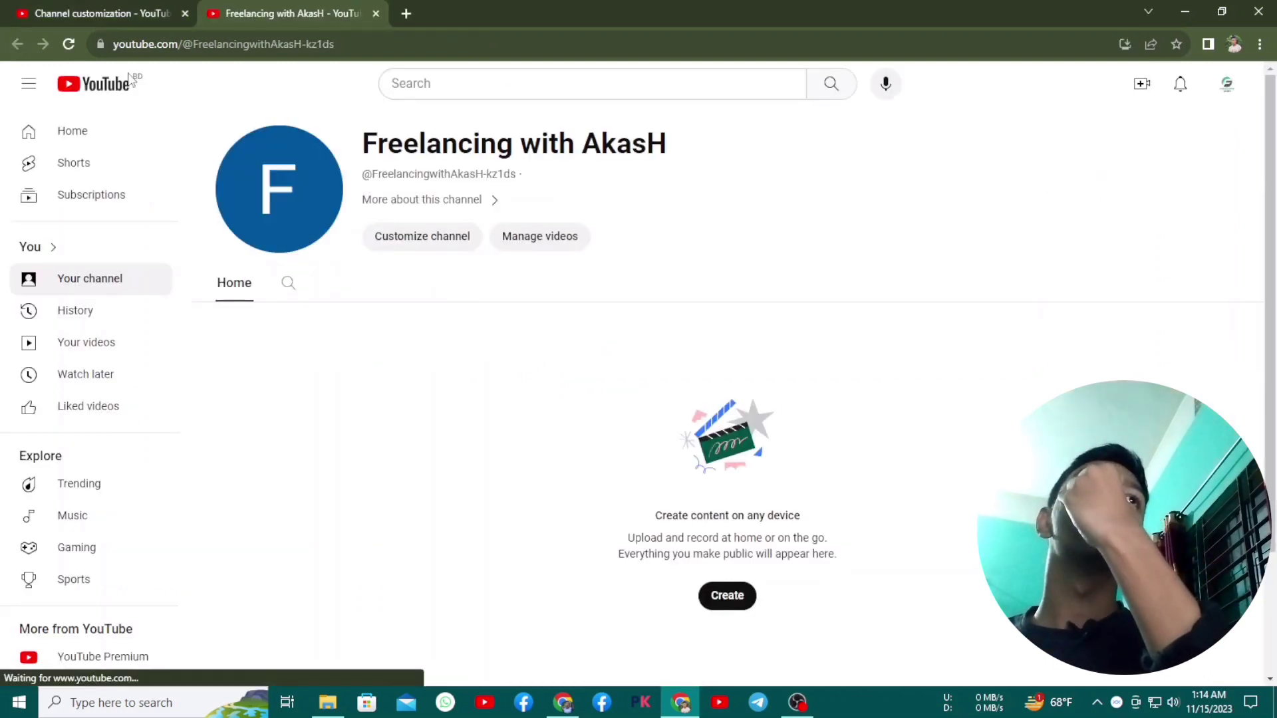
left_click(69, 43)
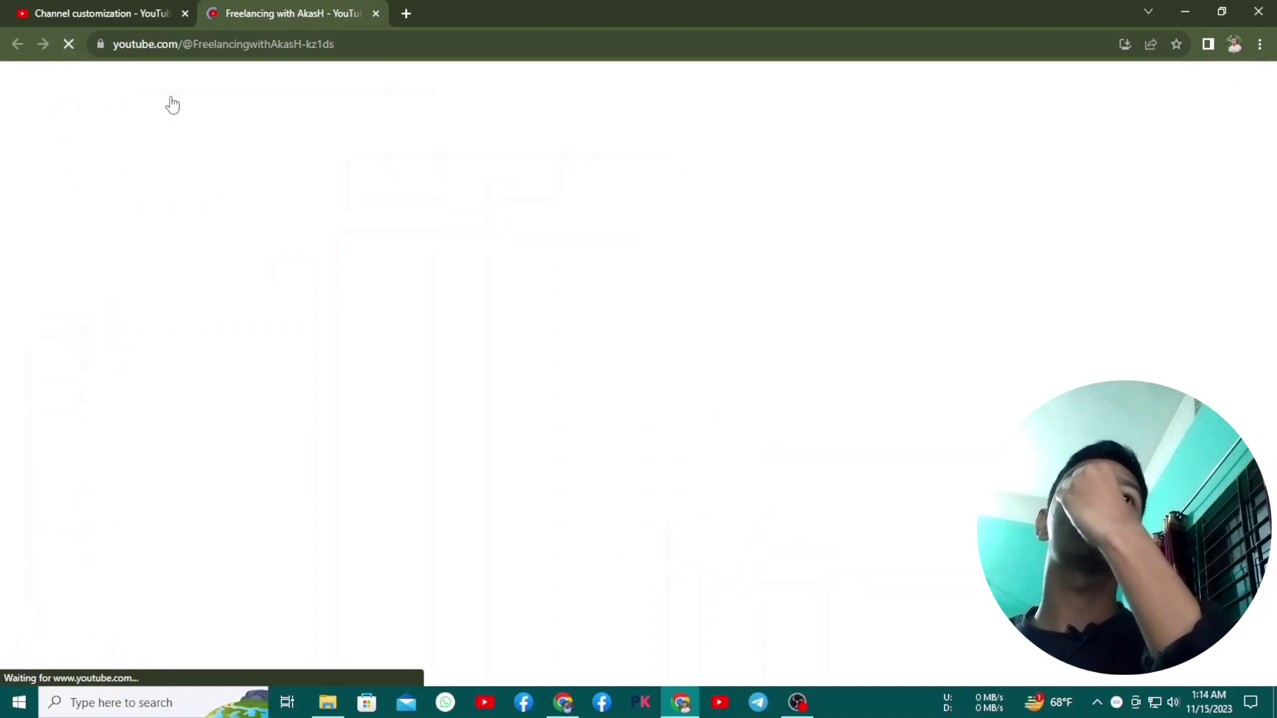
left_click(71, 12)
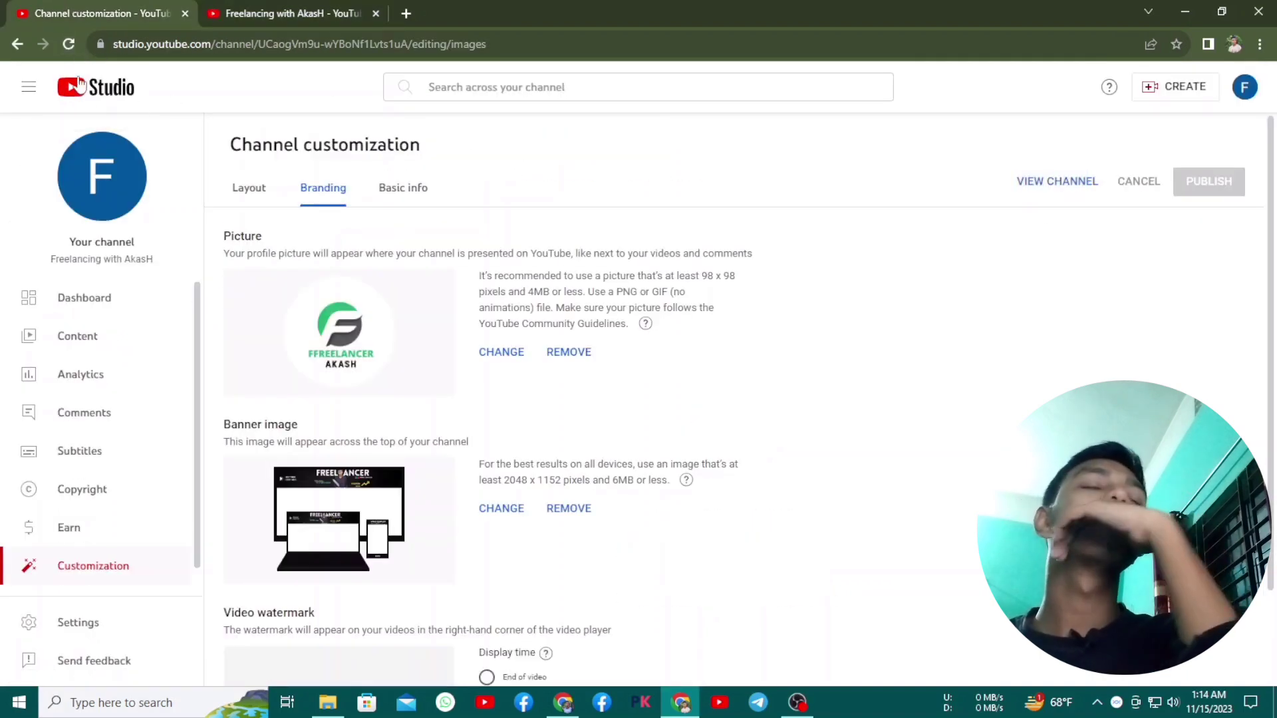
left_click(68, 49)
left_click(322, 9)
left_click(65, 49)
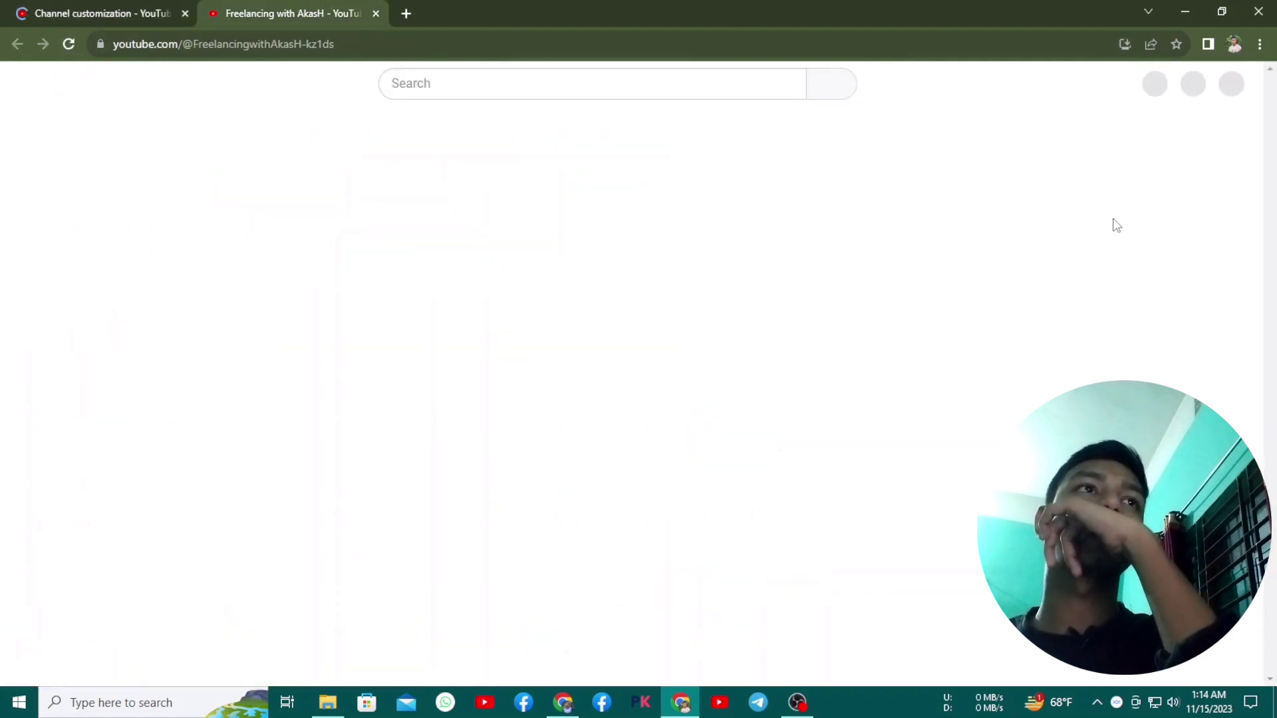
scroll(1116, 225, "down", 3)
Close the outdated channel page, open it again from Channel customization, and refresh it to check the banner and profile picture
left_click(126, 11)
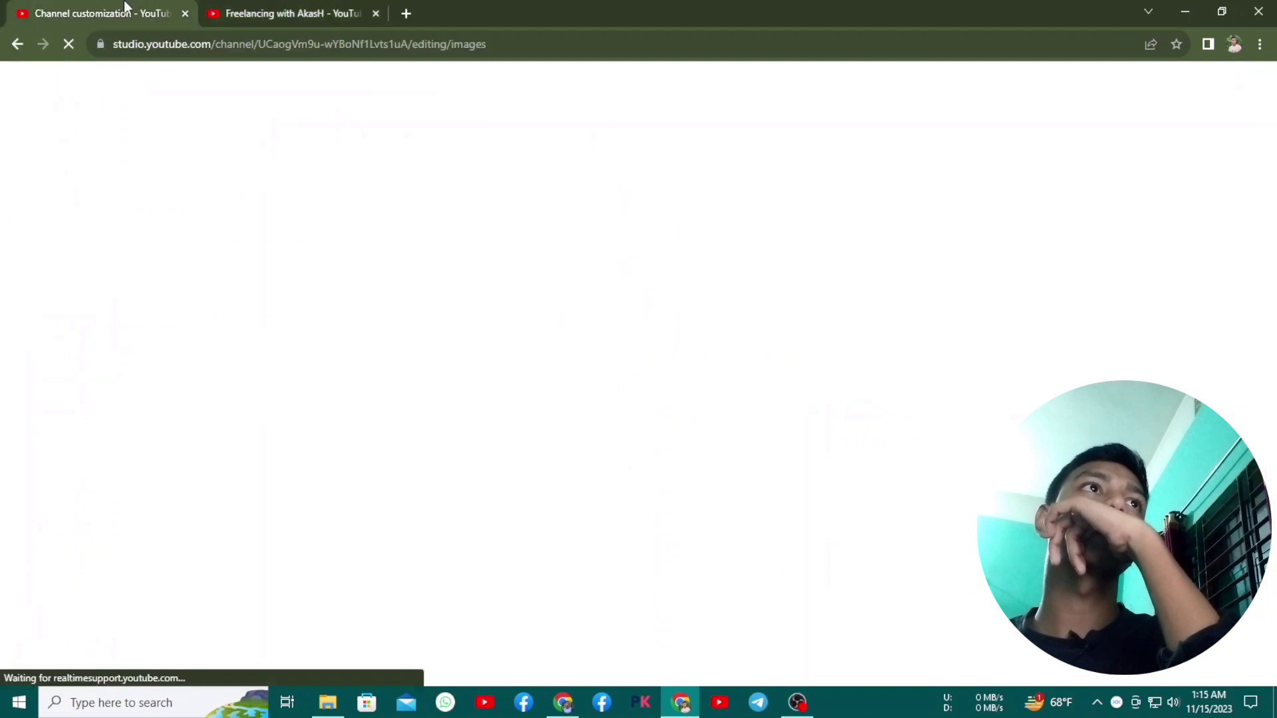
left_click(637, 536)
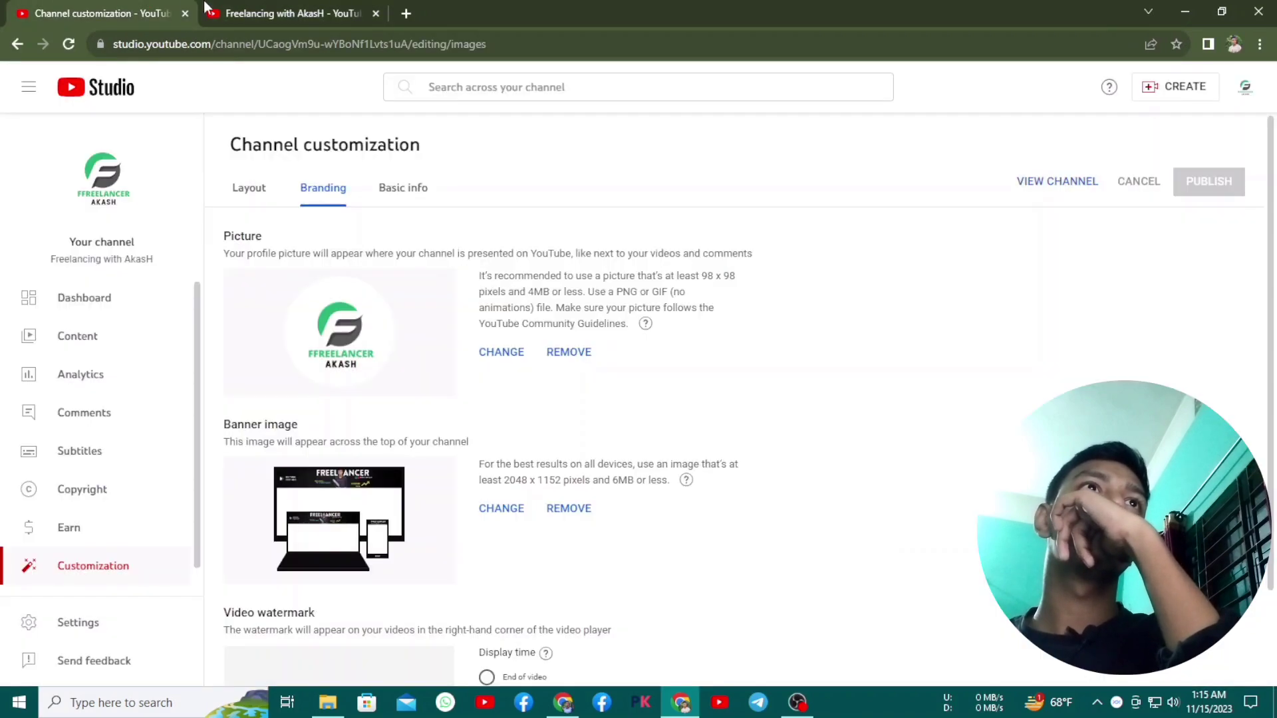
left_click(228, 7)
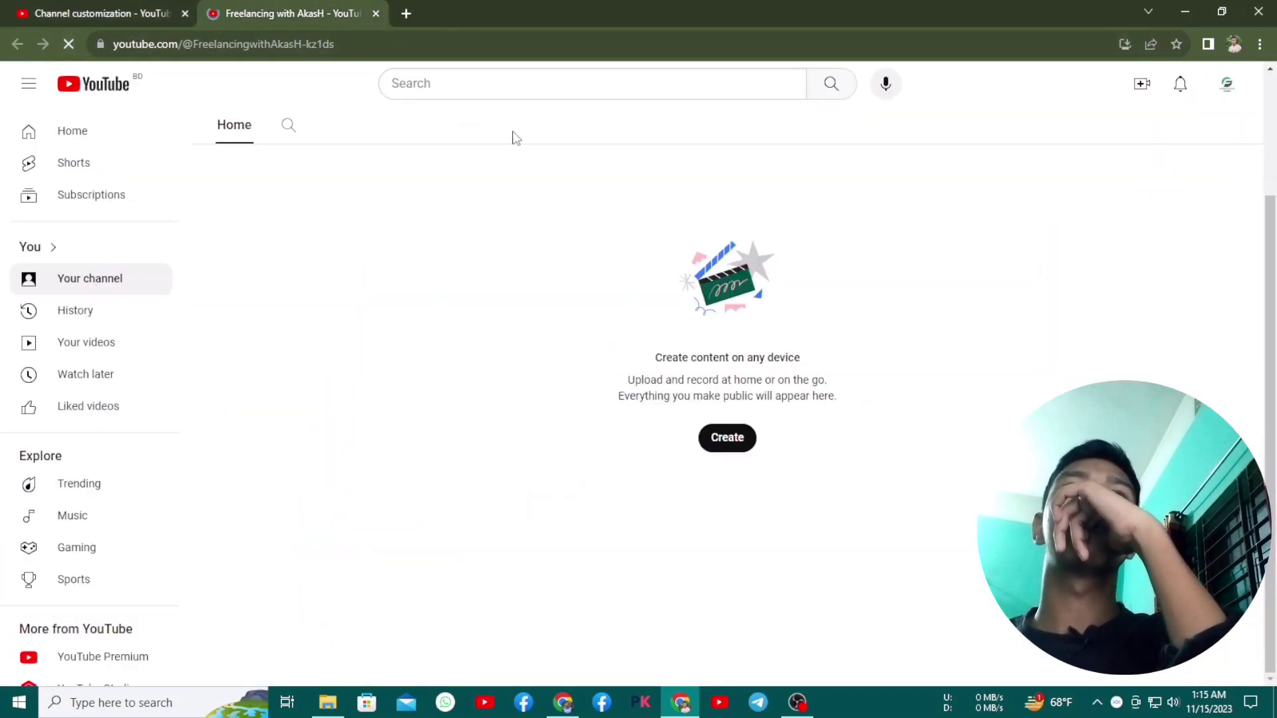
left_click(376, 13)
left_click(1057, 184)
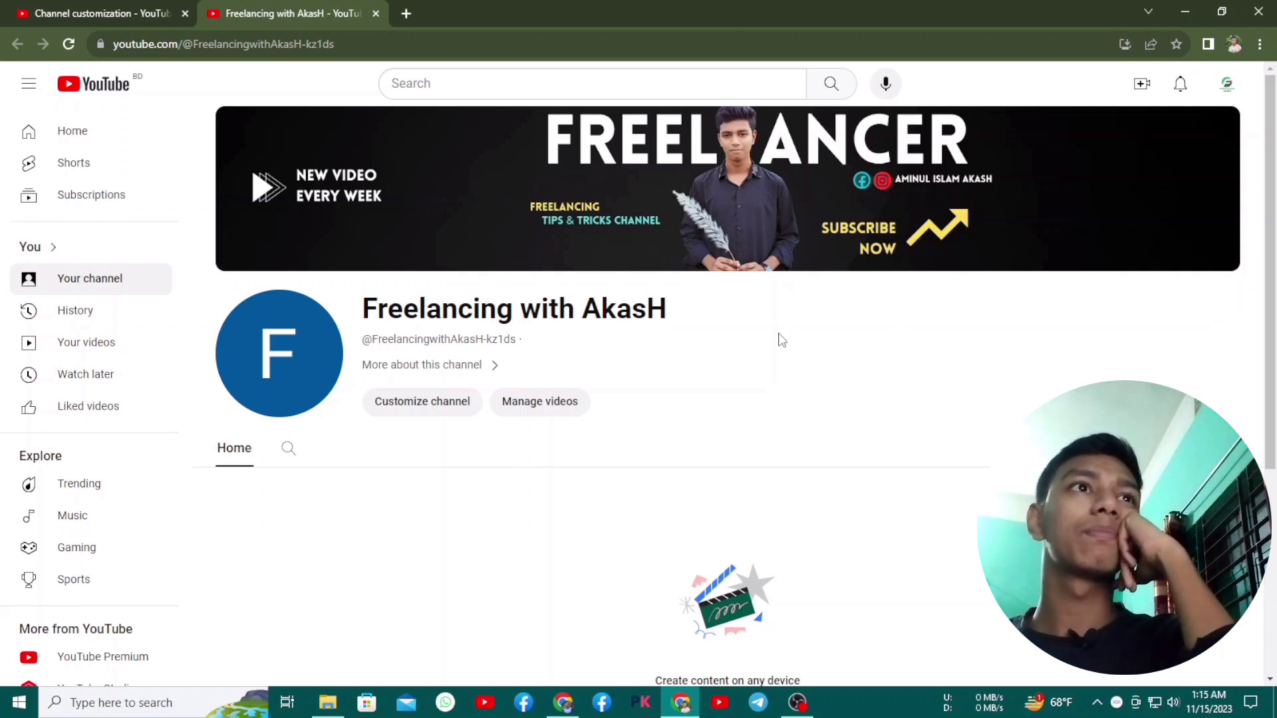
left_click(69, 44)
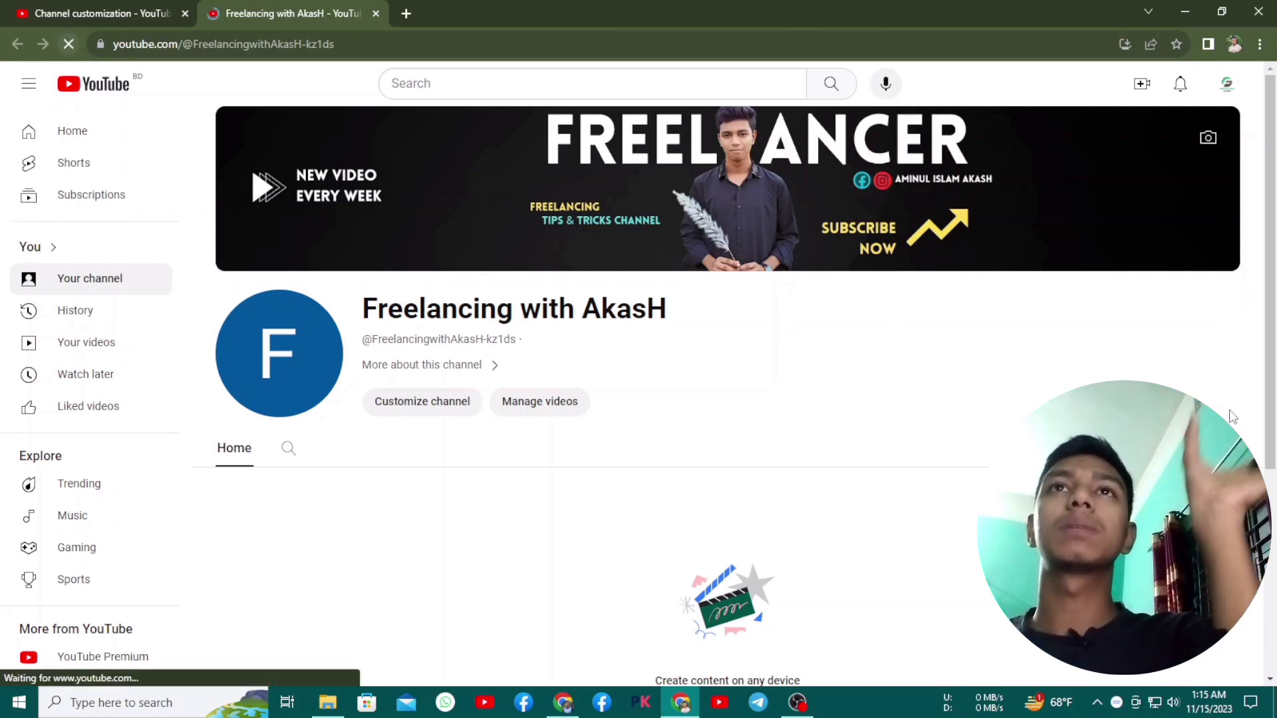